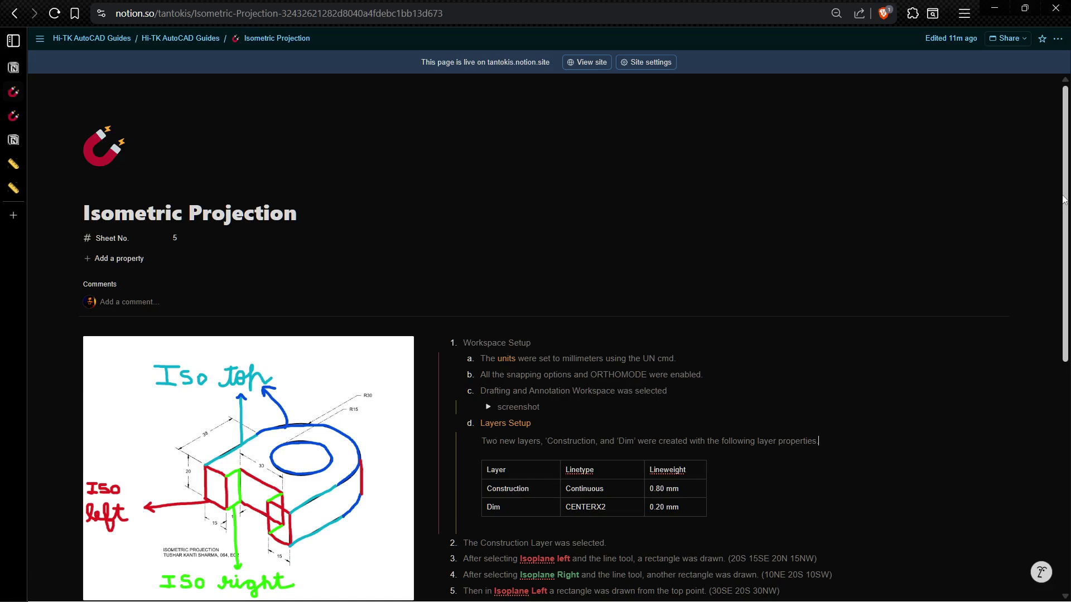
Step: Scroll through the Notion Isometric Projection guide's setup and drawing steps, then return to AutoCAD
scroll(1064, 199, down, 4)
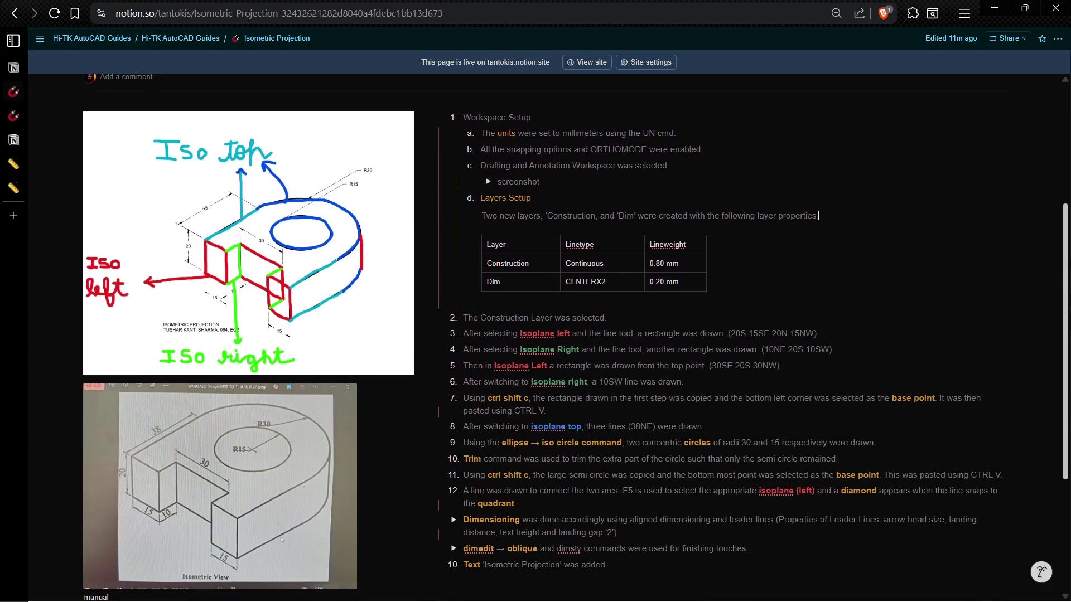
scroll(1068, 323, down, 1)
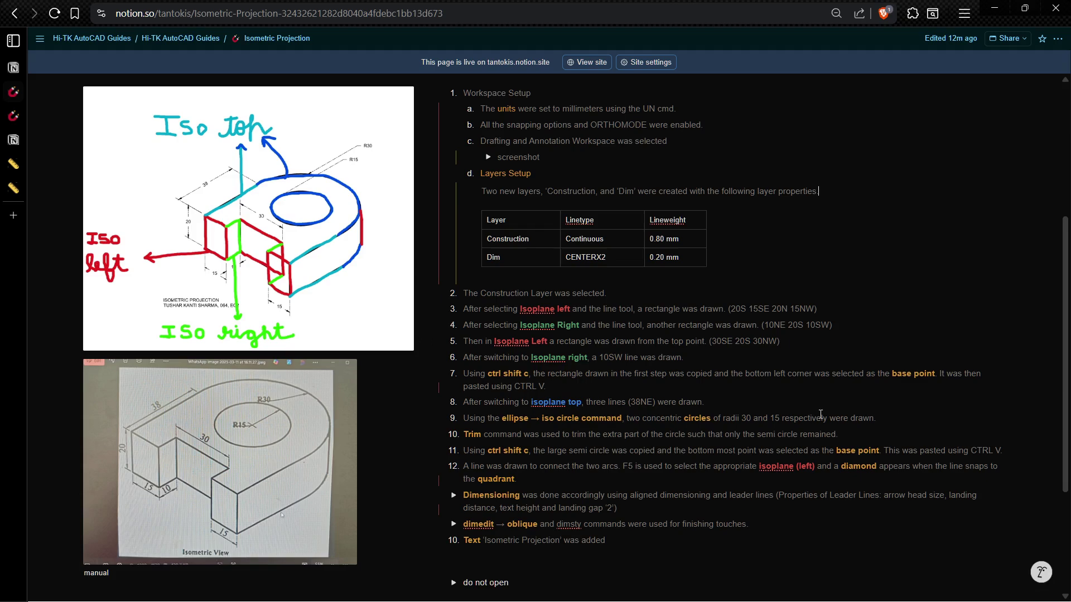
scroll(775, 390, up, 1)
scroll(753, 491, down, 1)
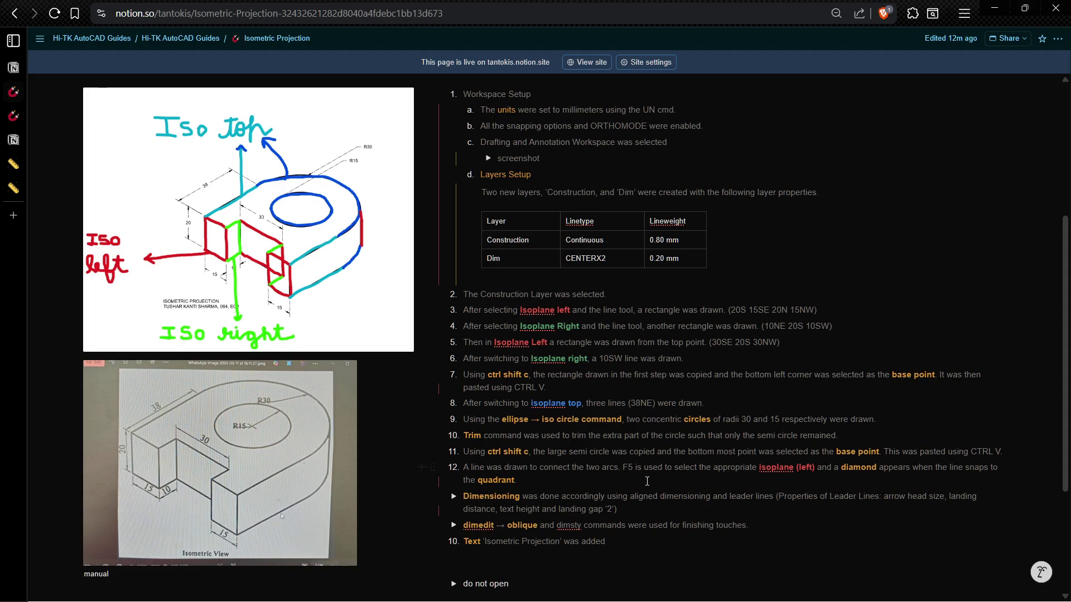
key(alt+Tab)
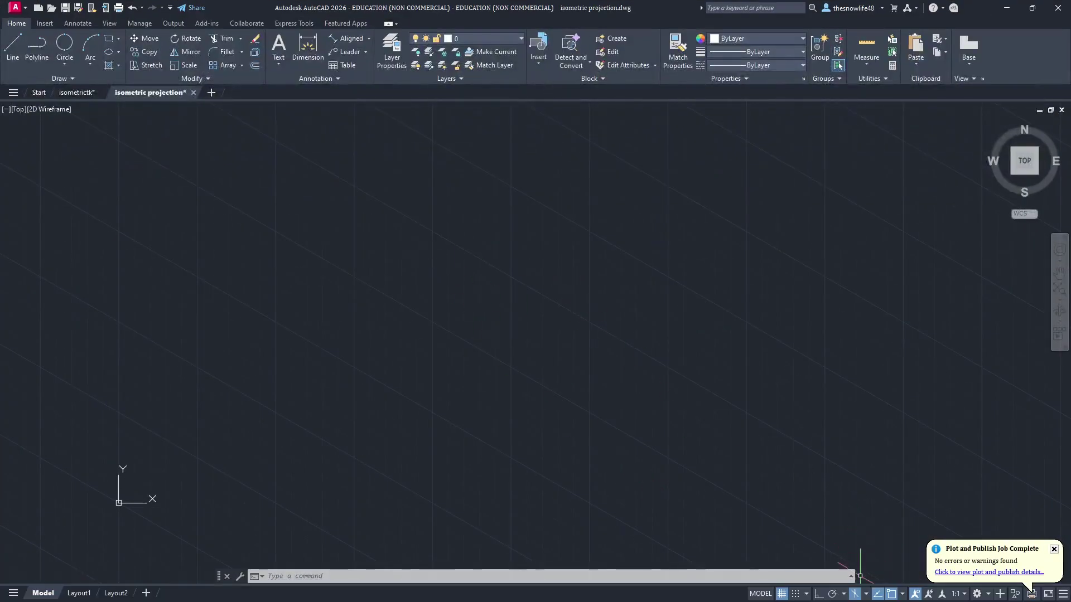
Step: Turn off isometric drafting so the grid becomes orthographic
click(856, 593)
scroll(591, 264, down, 5)
scroll(474, 204, up, 4)
mouse_move(408, 207)
middle_down()
mouse_move(311, 211)
mouse_move(156, 194)
middle_up()
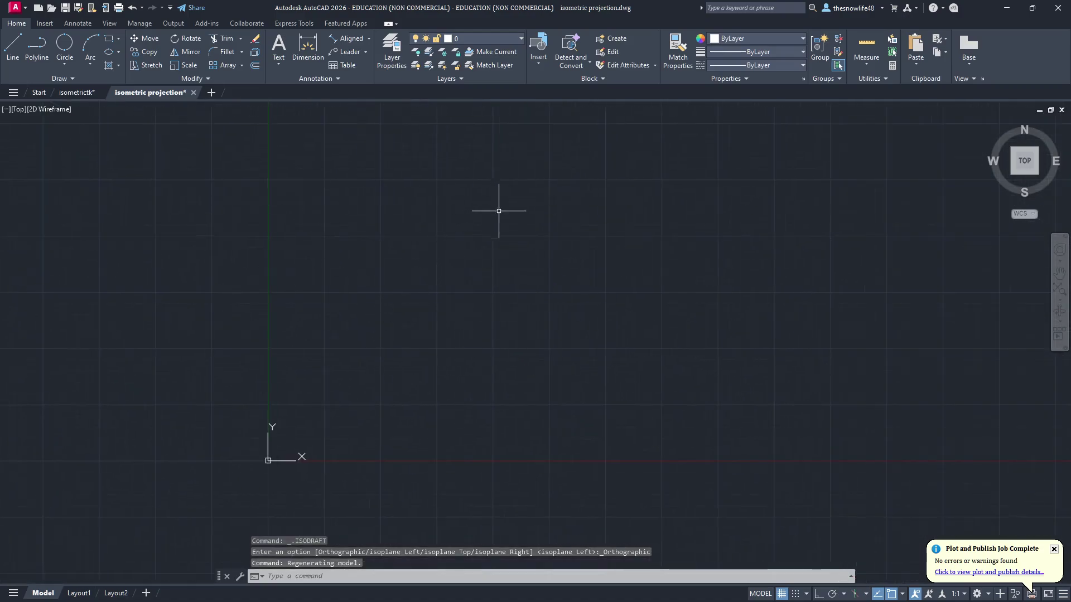
key(alt+Tab)
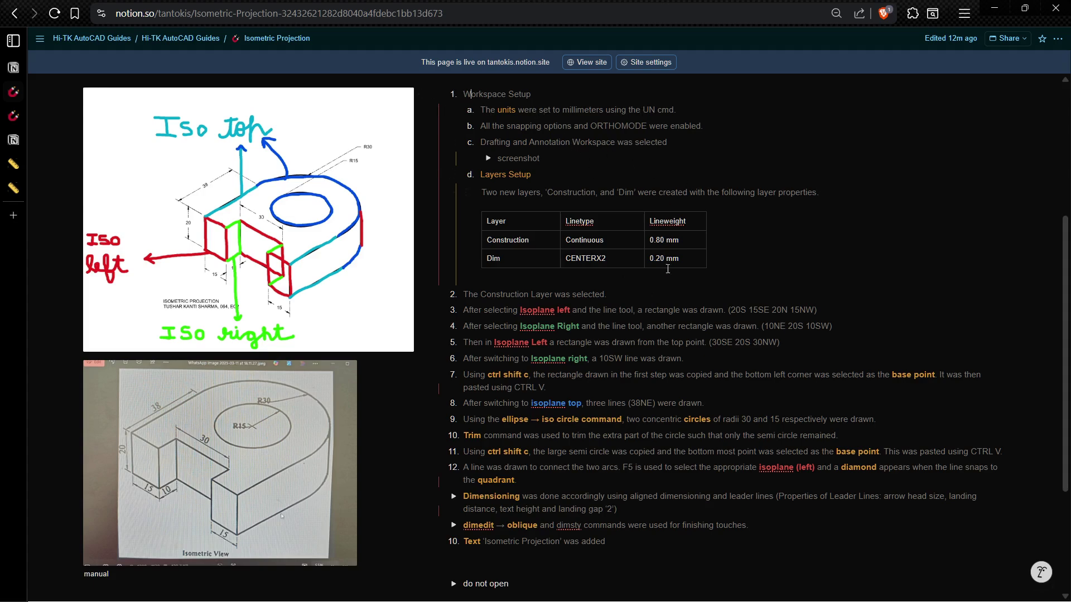
key(alt+Tab)
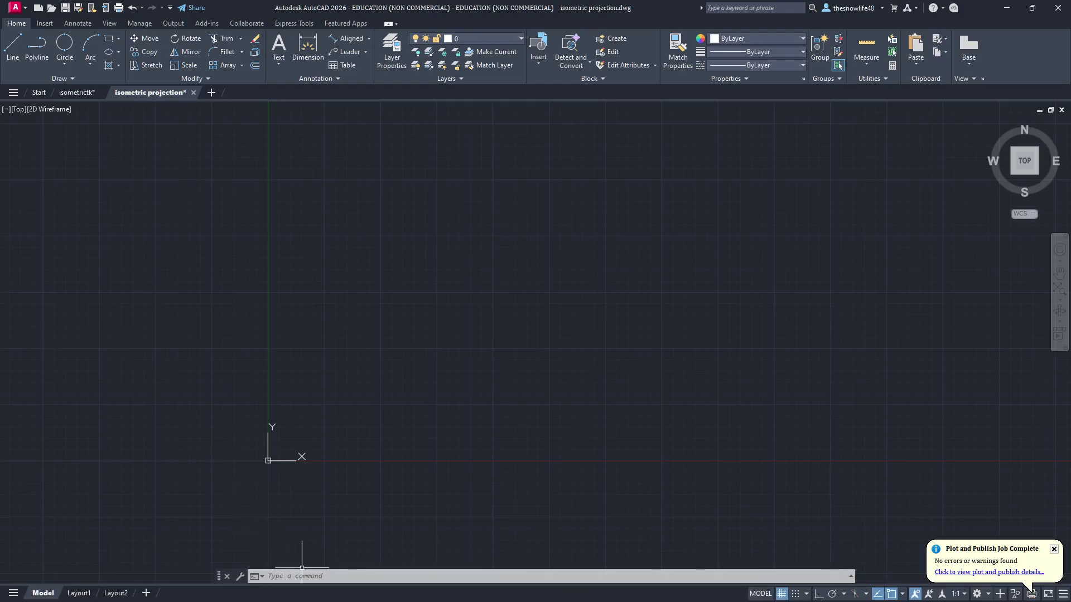
Step: Set the drawing's insertion scale units to Millimeters with the UN command
click(319, 576)
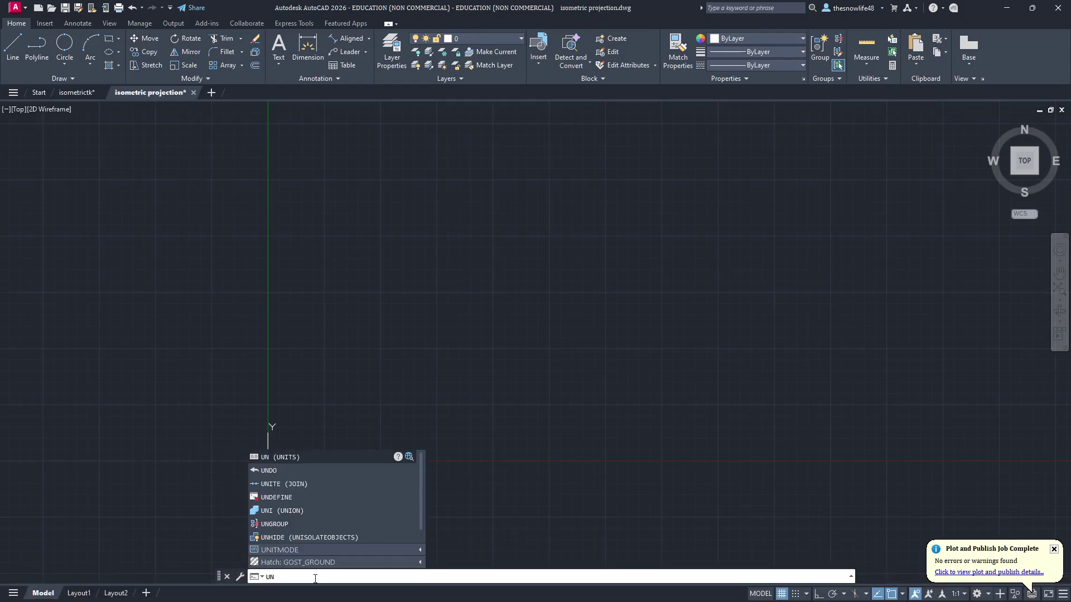
key(Return)
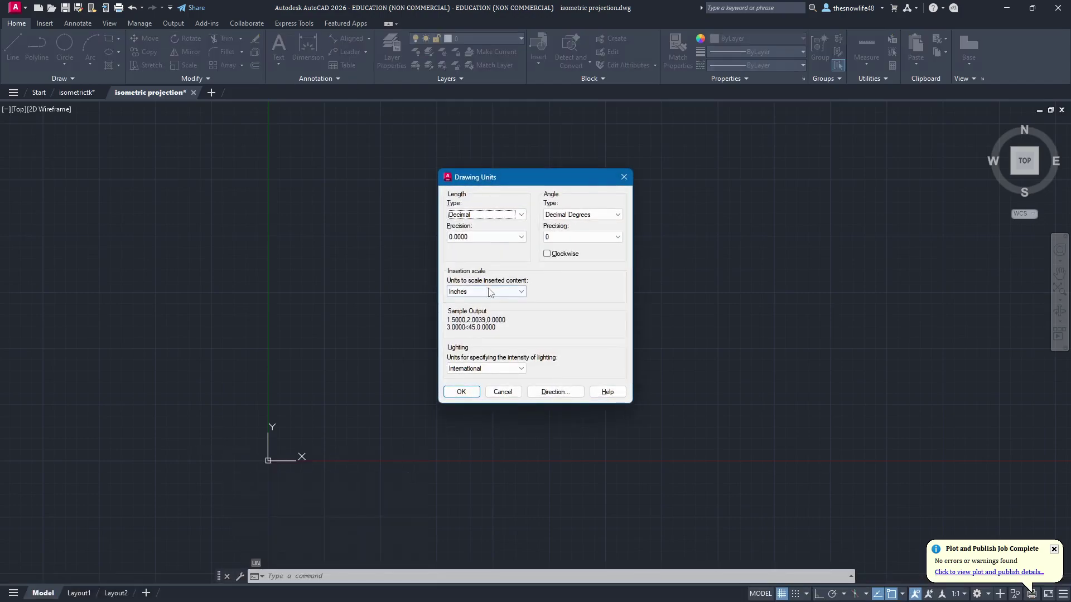
click(486, 292)
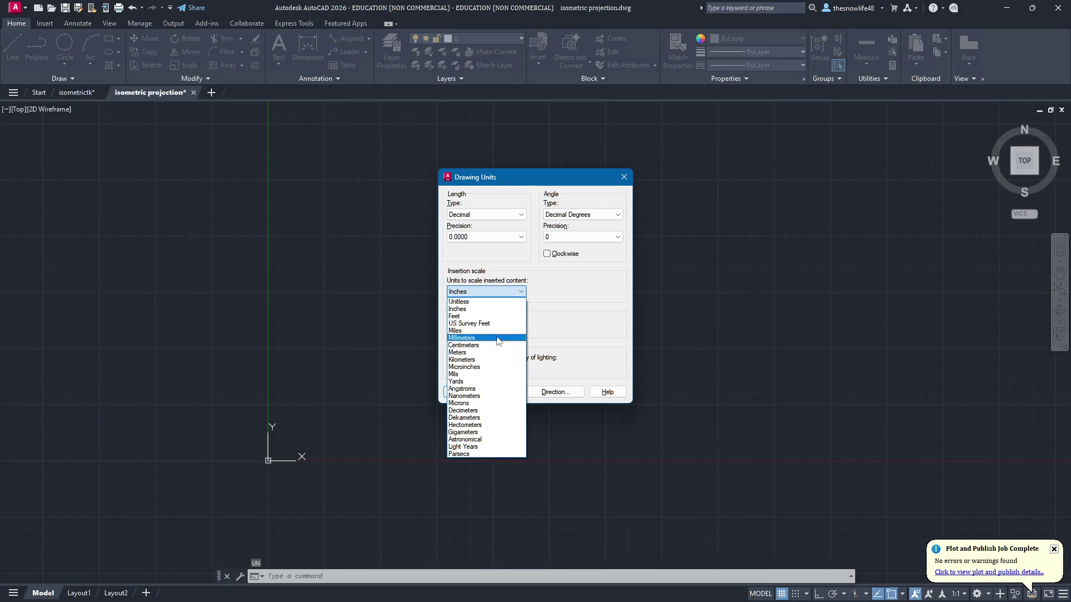
click(462, 338)
click(461, 392)
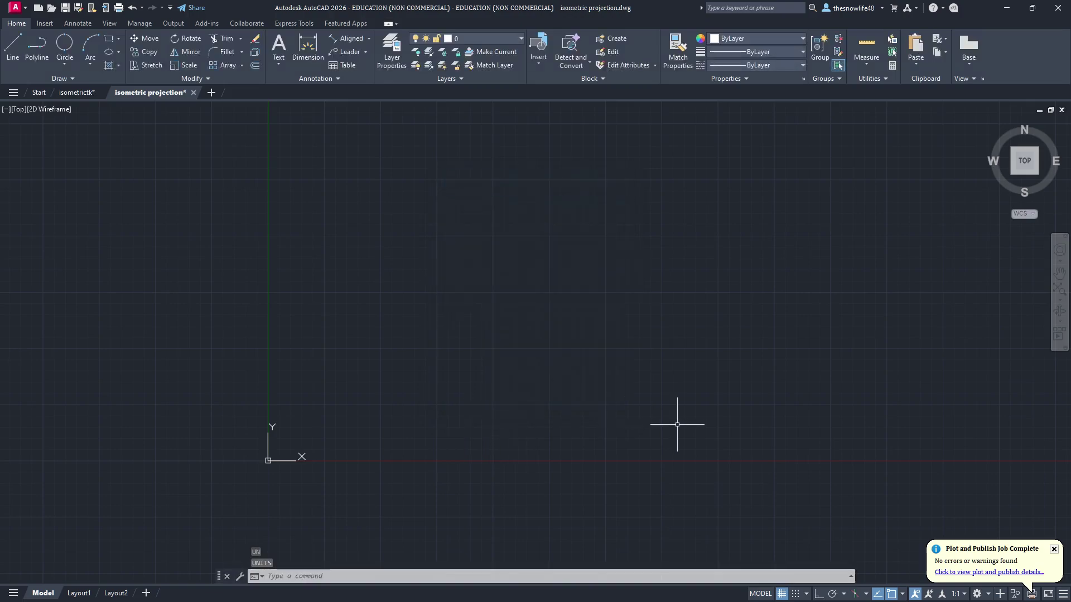
key(alt+Tab)
key(alt+Tab)
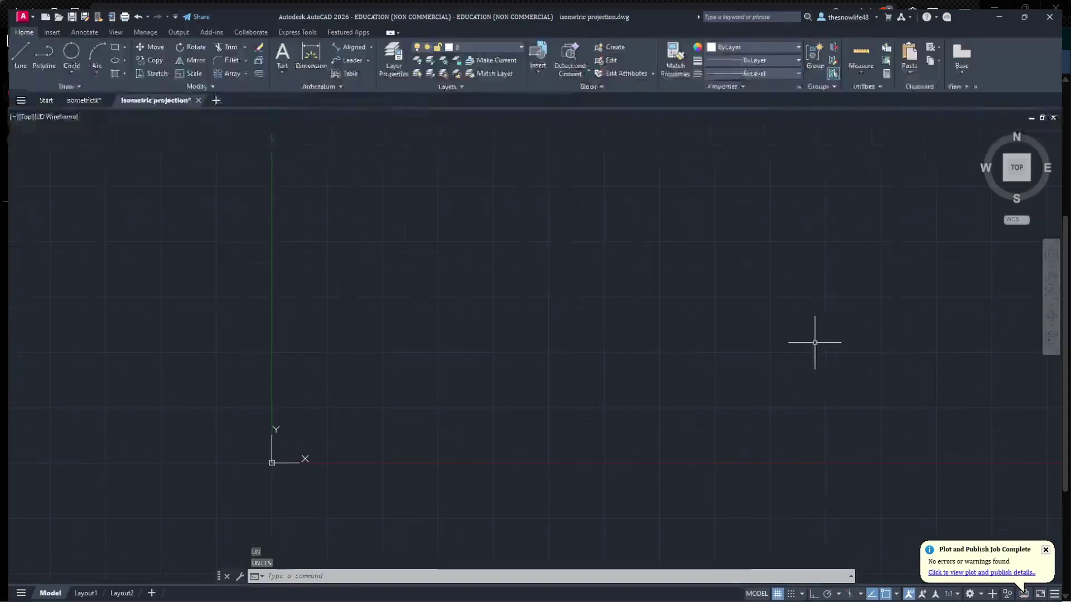
click(903, 595)
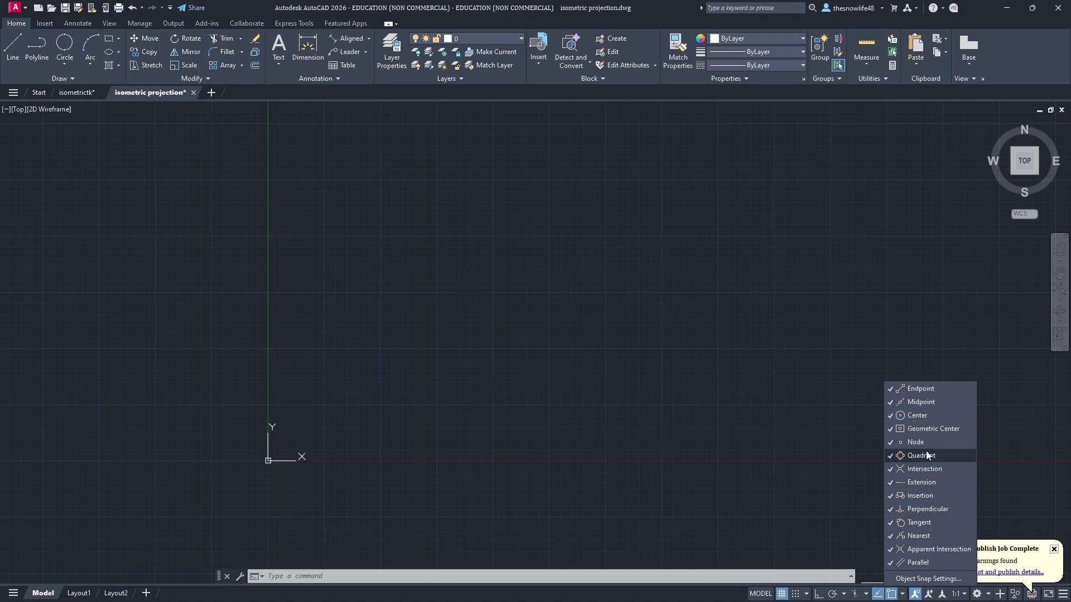
click(904, 596)
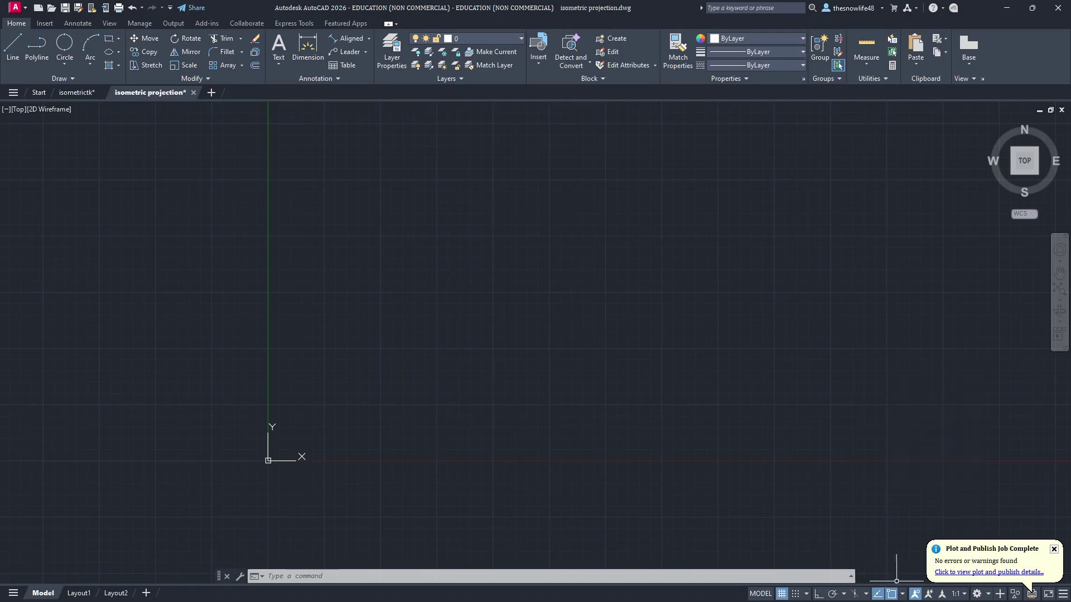
key(alt+Tab)
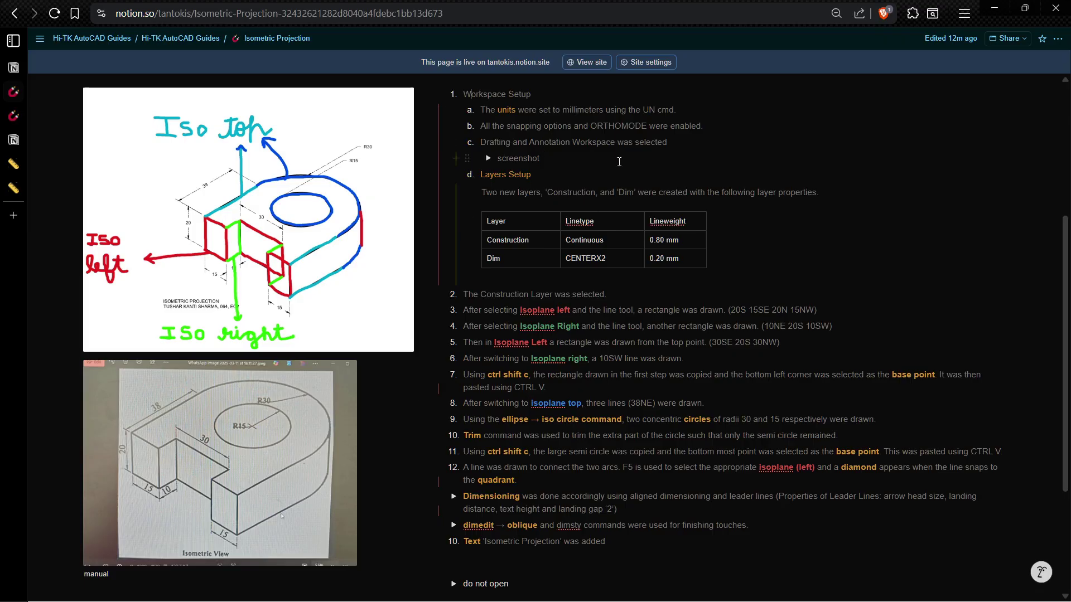
key(alt+Tab)
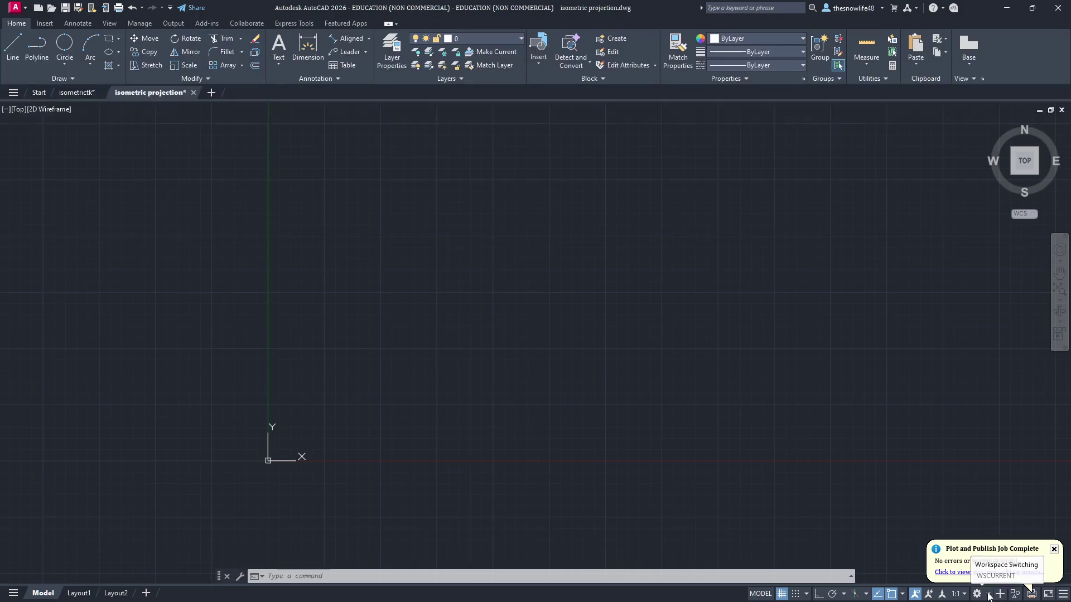
Step: Try the 3D Modeling workspace, then settle on Drafting & Annotation
click(989, 594)
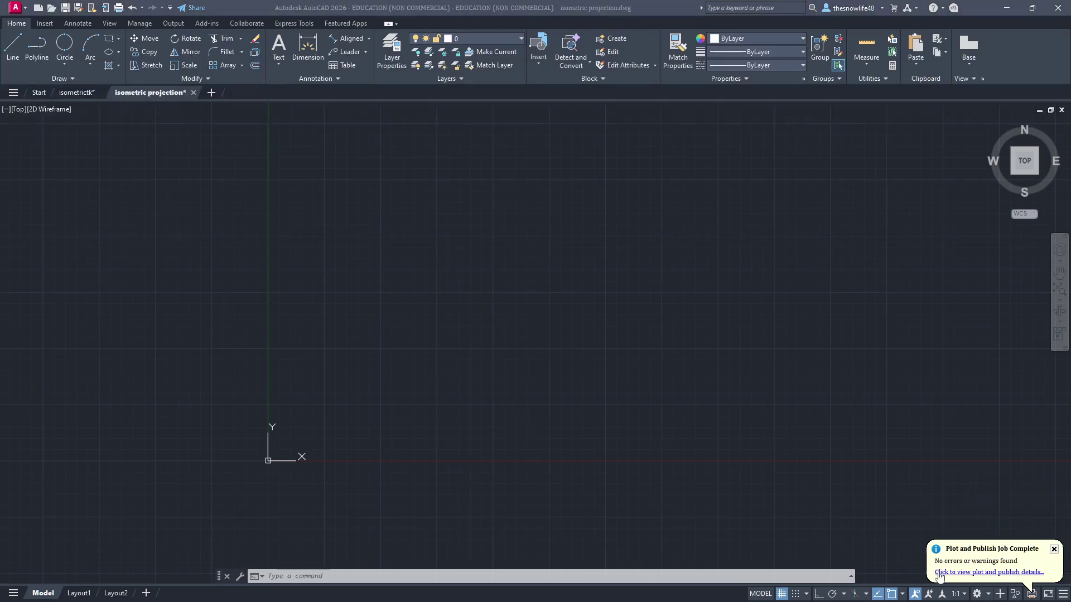
click(986, 595)
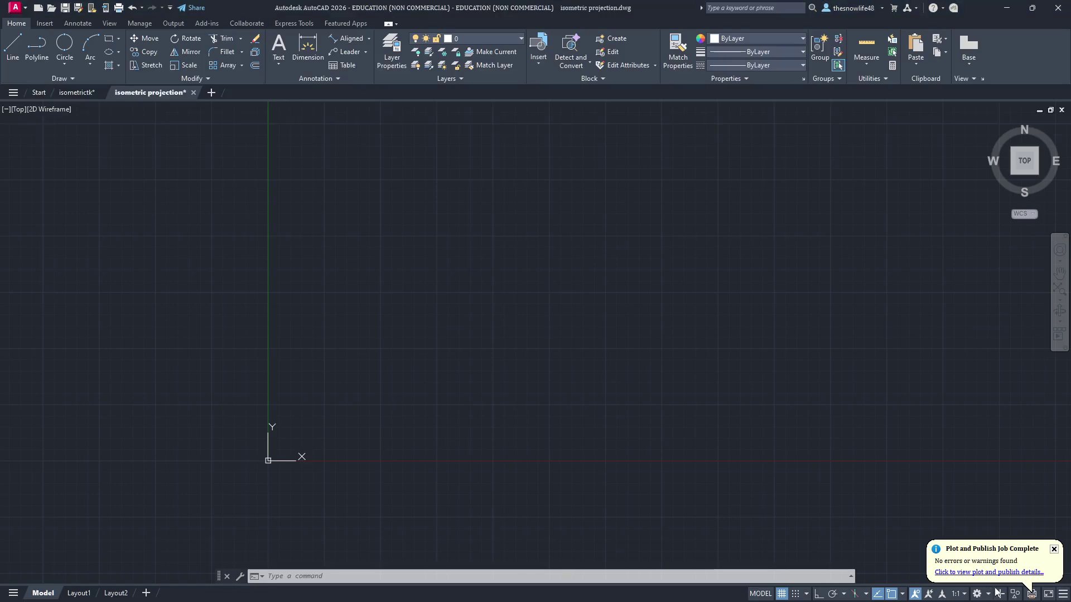
click(978, 593)
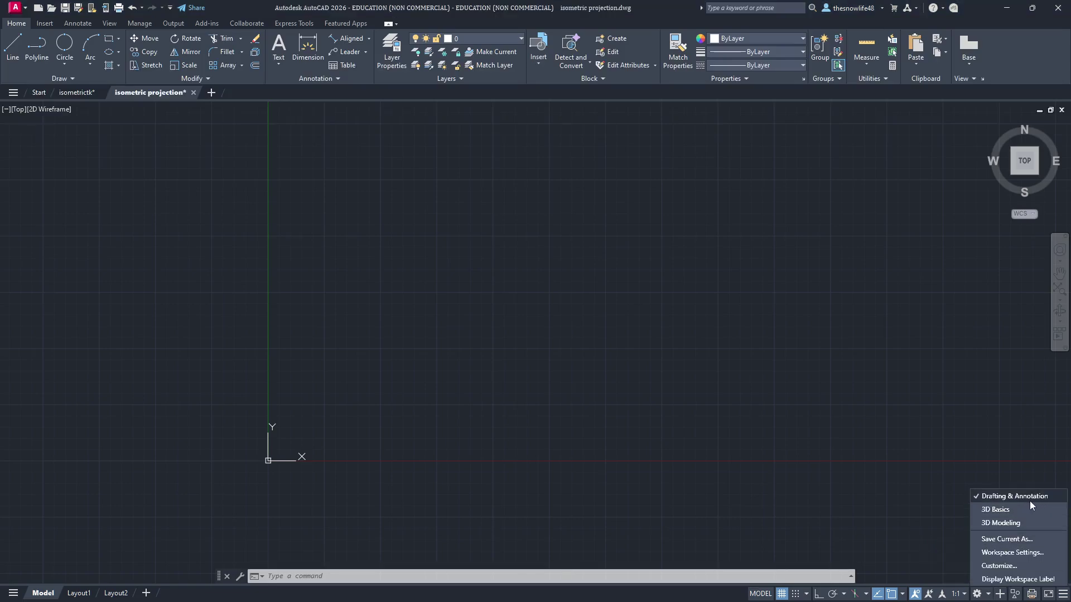
click(1001, 523)
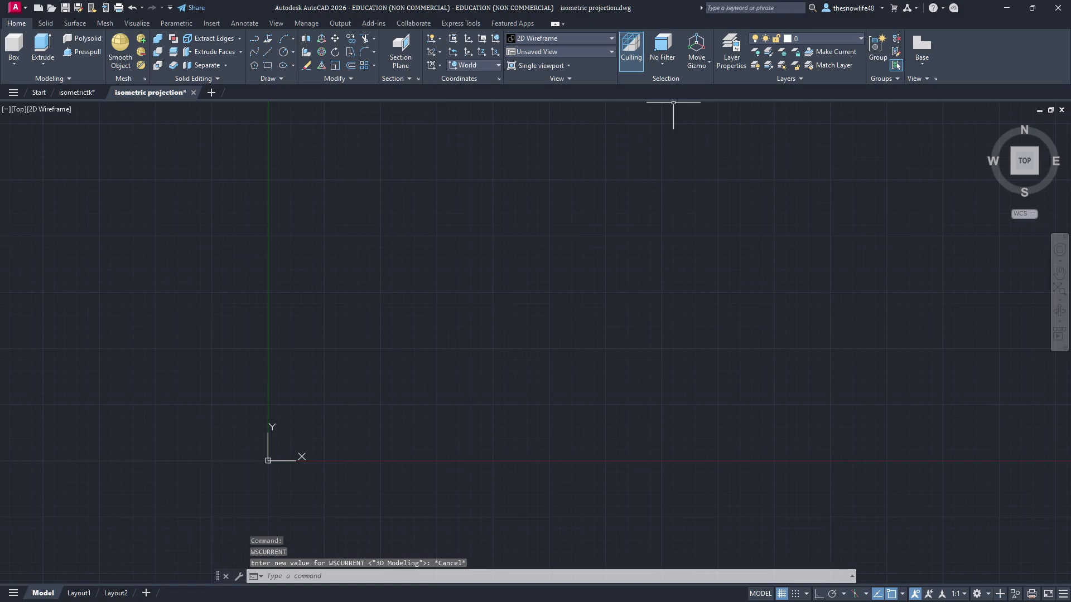
click(986, 596)
click(1007, 497)
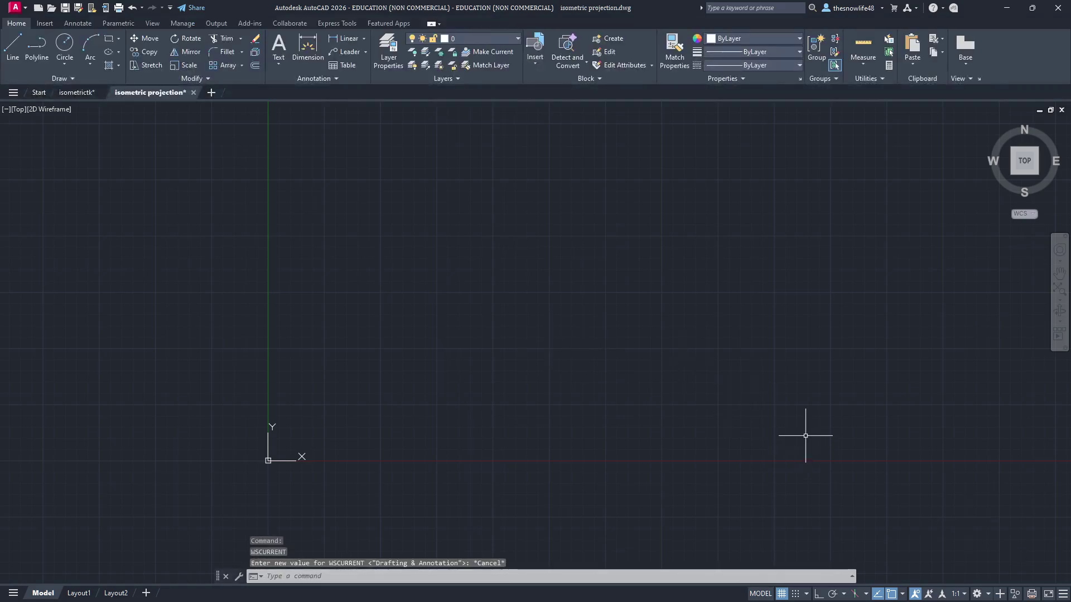
key(alt+Tab)
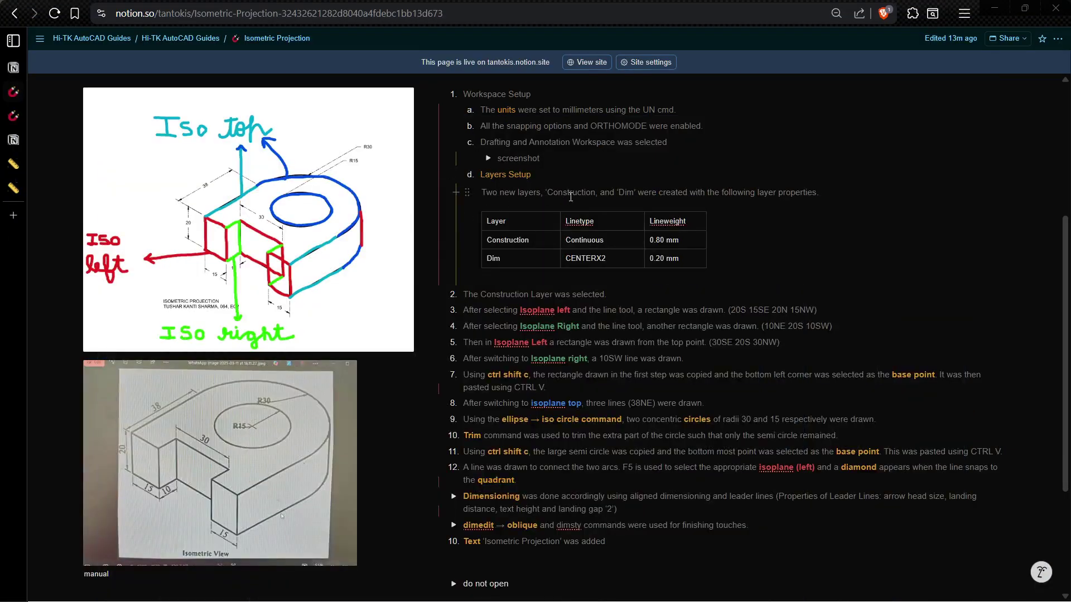
key(alt+Tab)
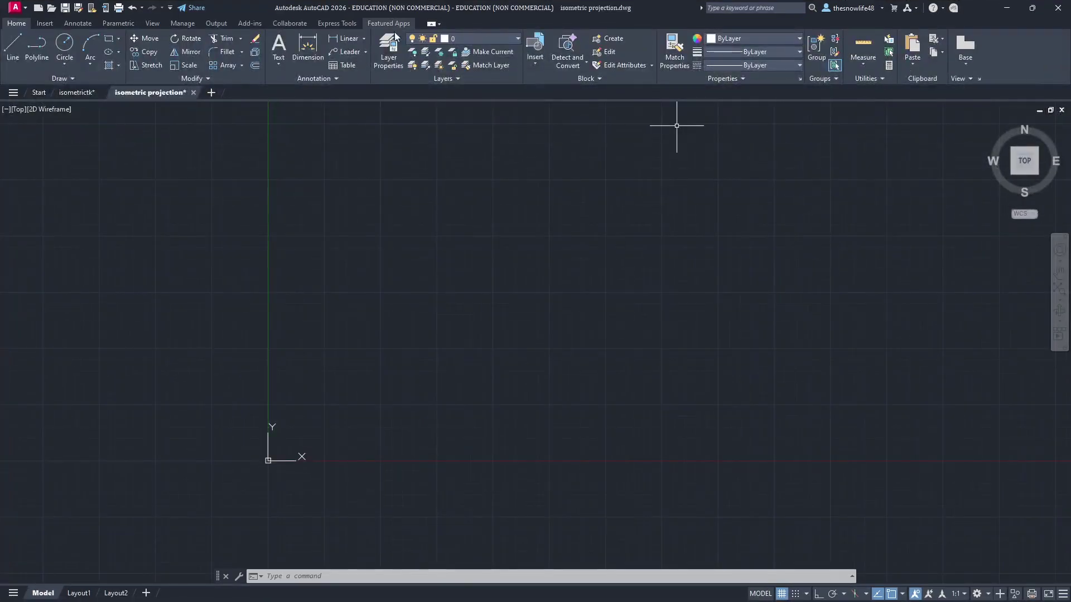
Step: In Layer Properties, create layers named Construction and DIM, leaving Construction white
click(397, 56)
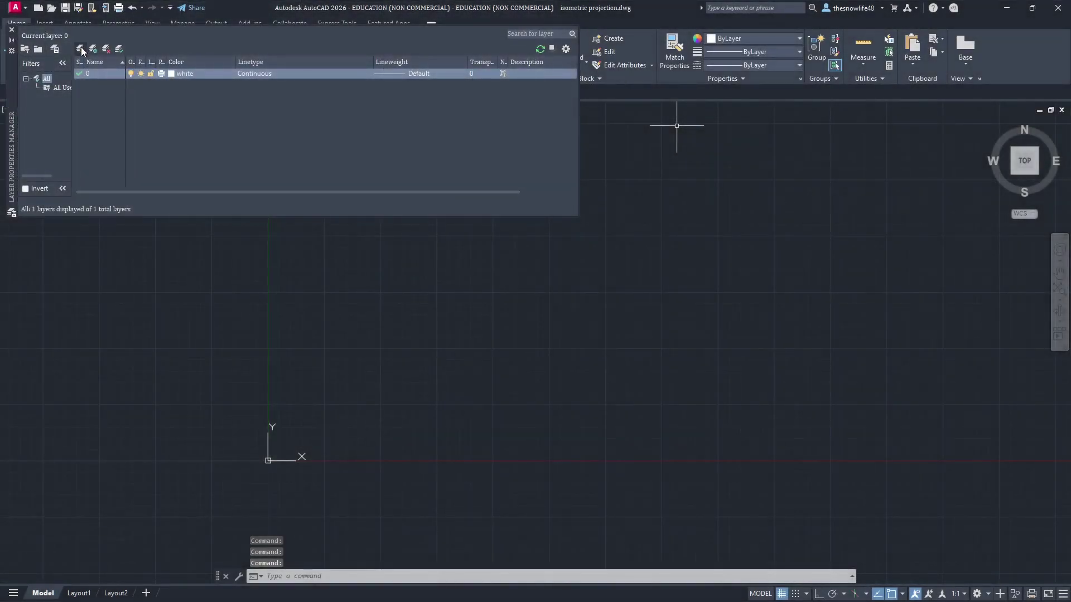
click(81, 49)
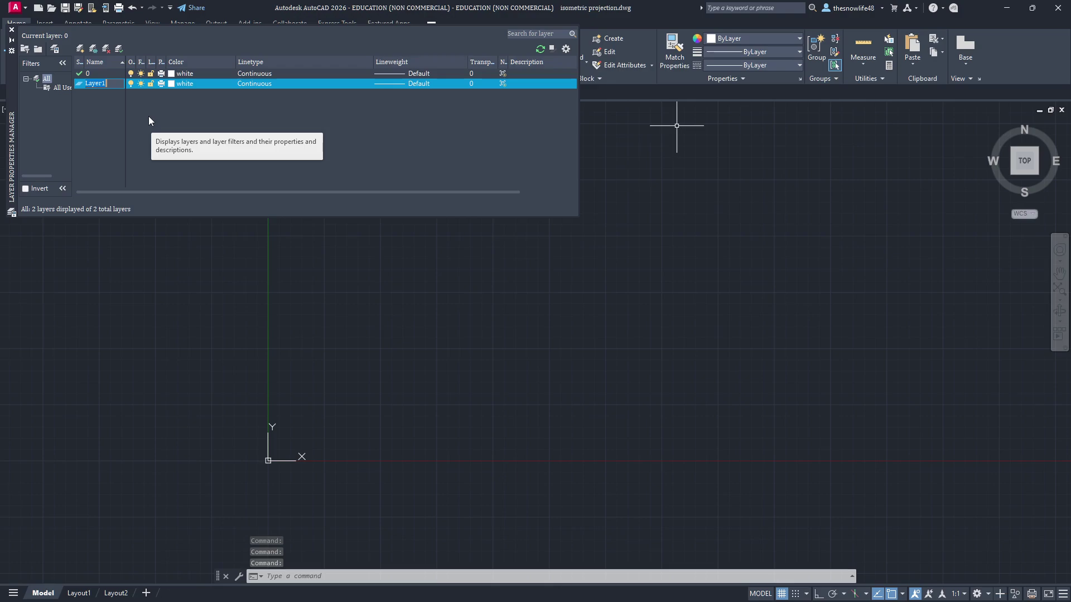
text(Construction)
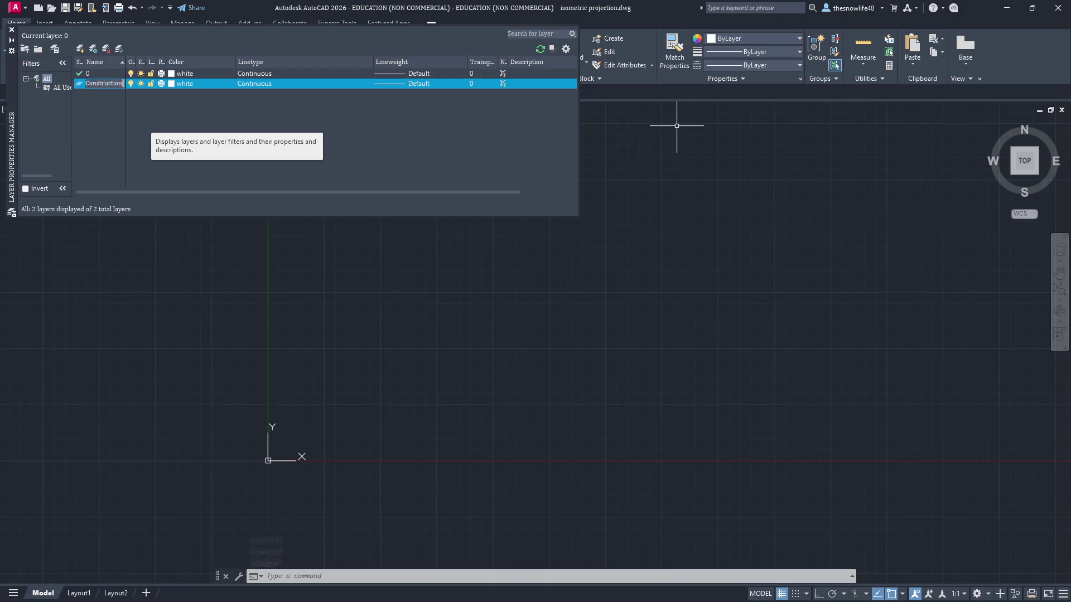
key(Return)
click(80, 49)
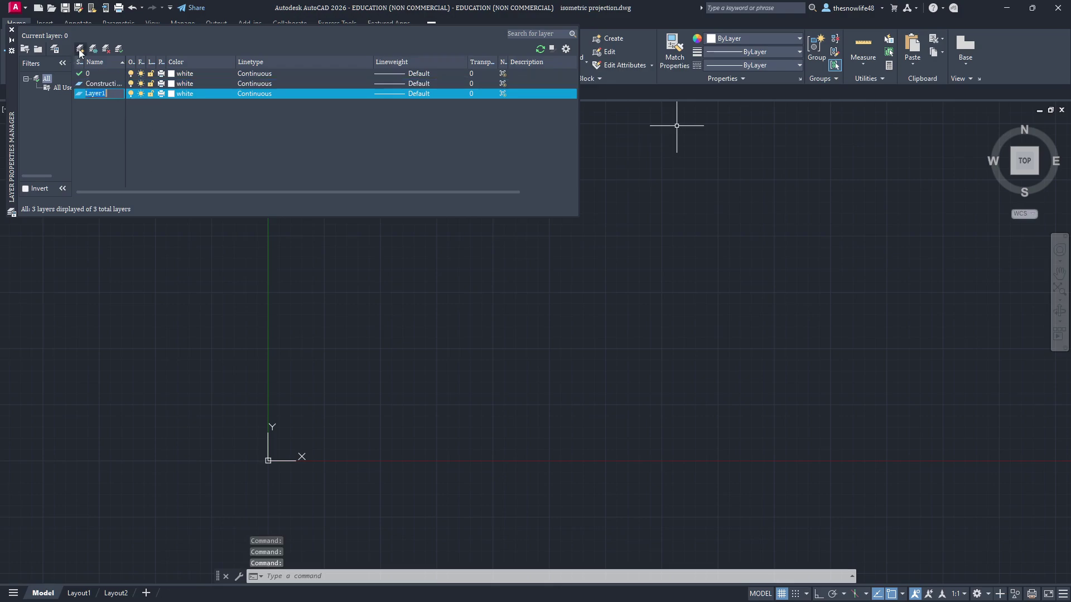
text(DIM)
key(Return)
click(214, 83)
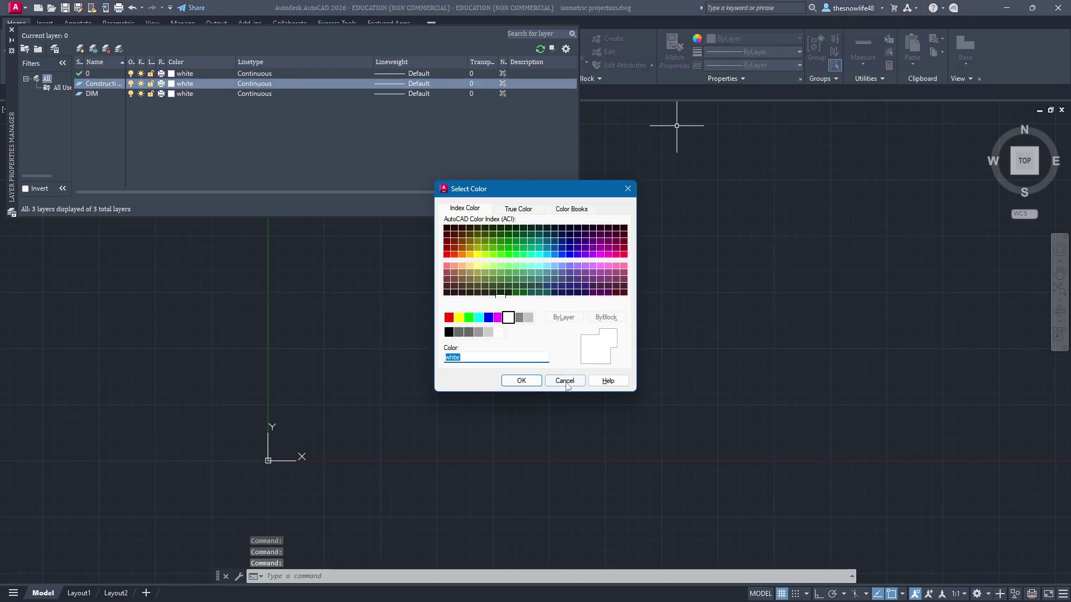
click(560, 381)
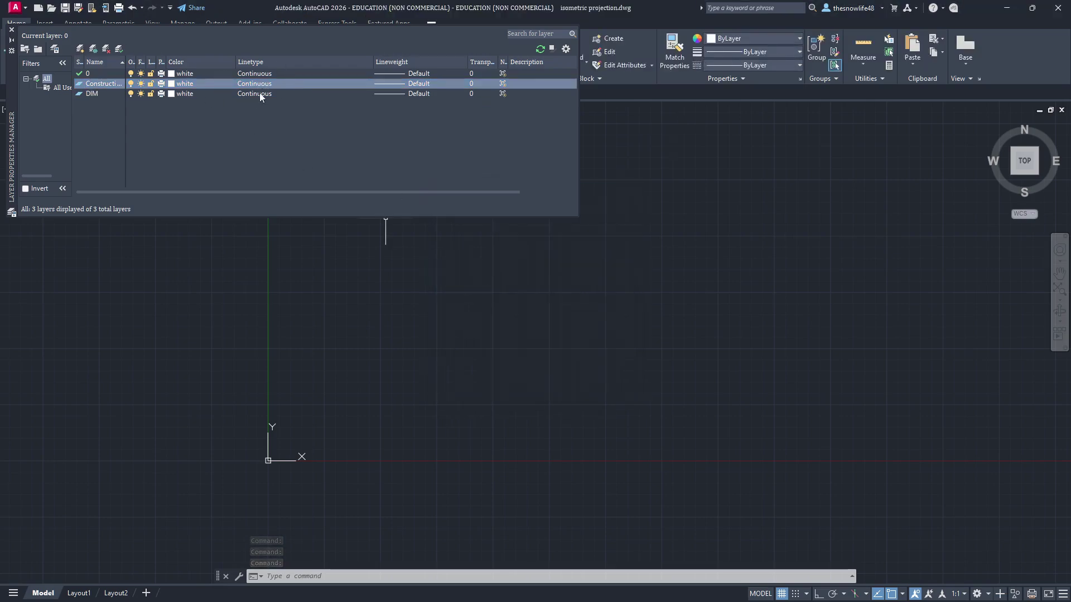
key(alt+Tab)
key(alt+Tab)
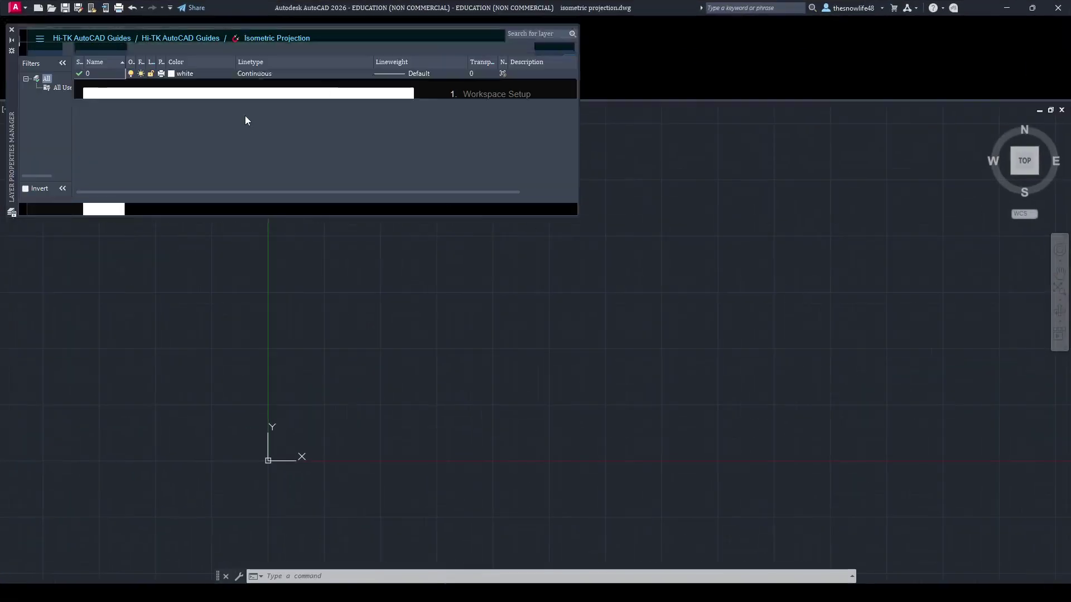
Step: Load the CENTERX2 linetype and assign it to the DIM layer
click(269, 92)
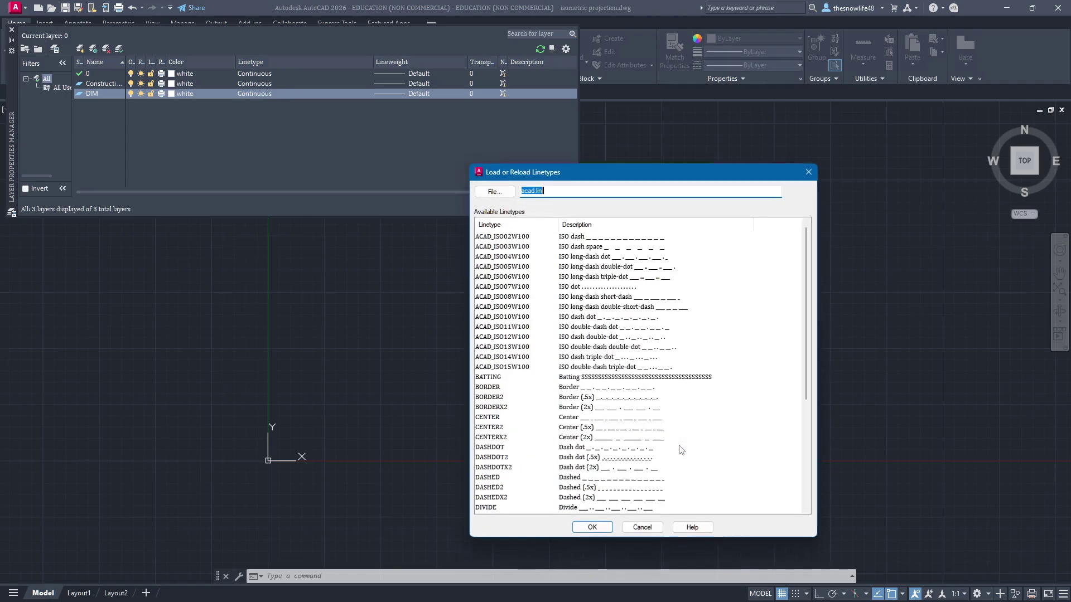
click(680, 450)
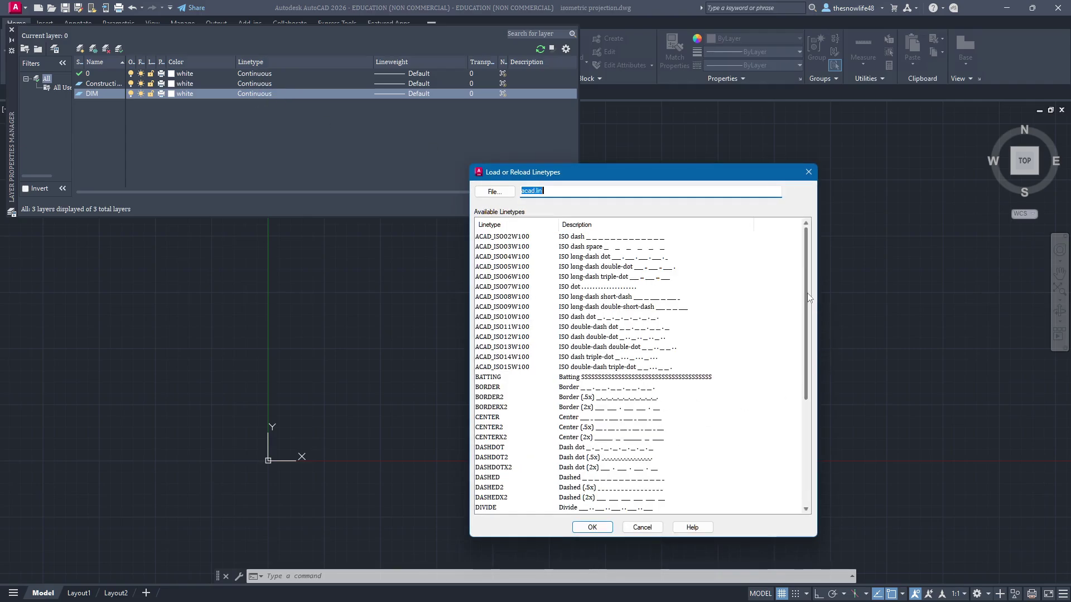
click(491, 437)
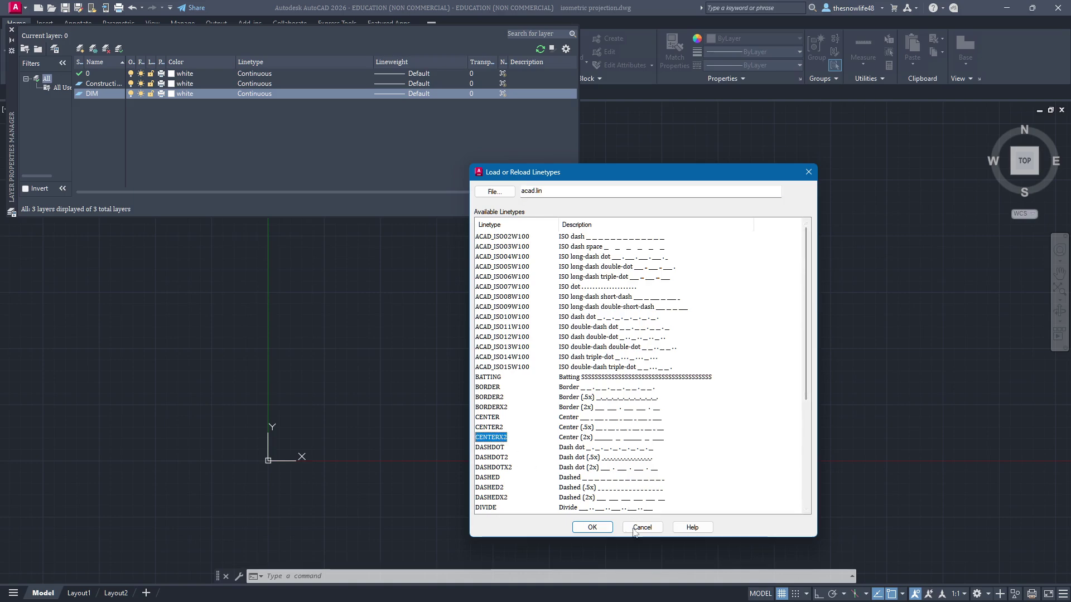
click(592, 527)
click(568, 243)
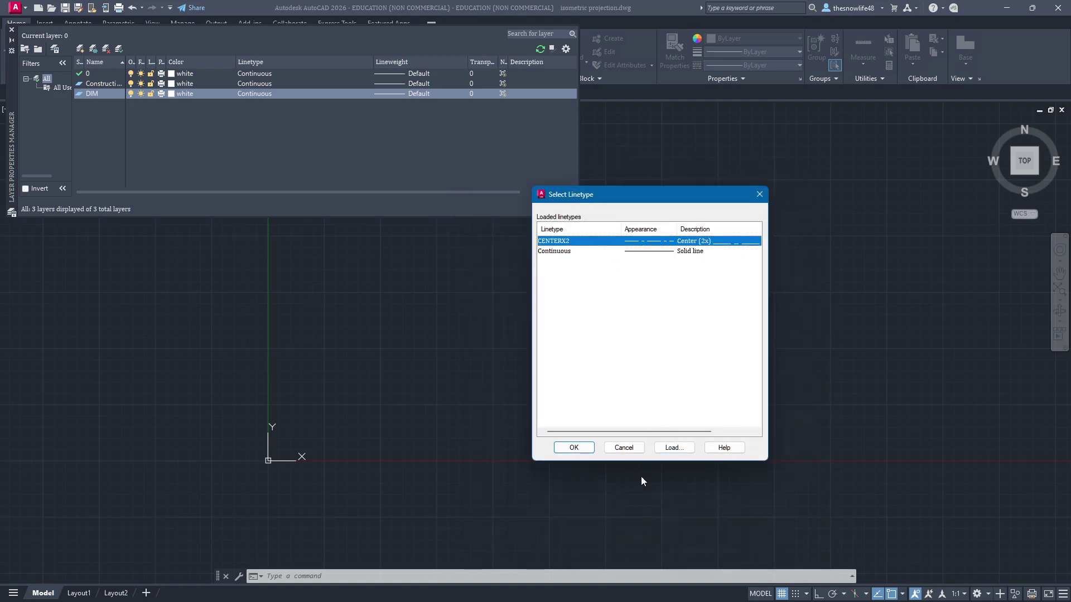
click(574, 448)
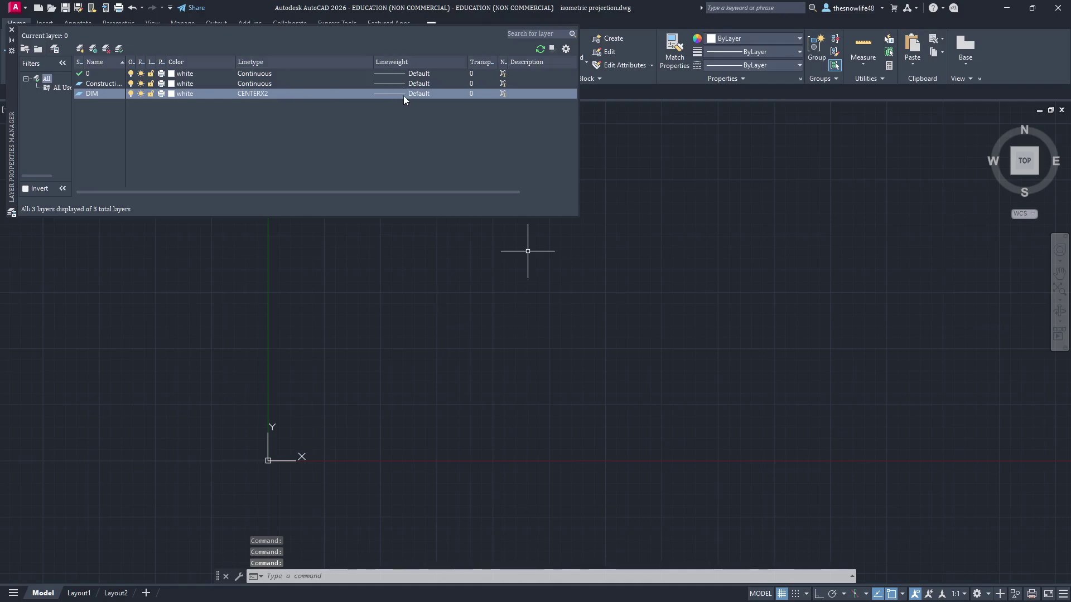
key(alt+Tab)
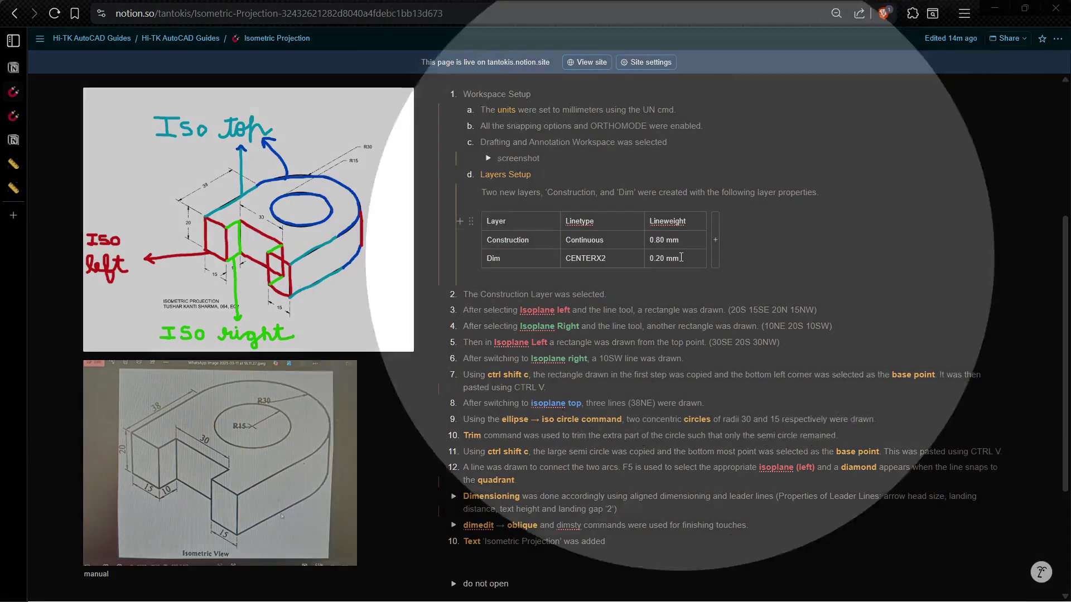
key(alt+Tab)
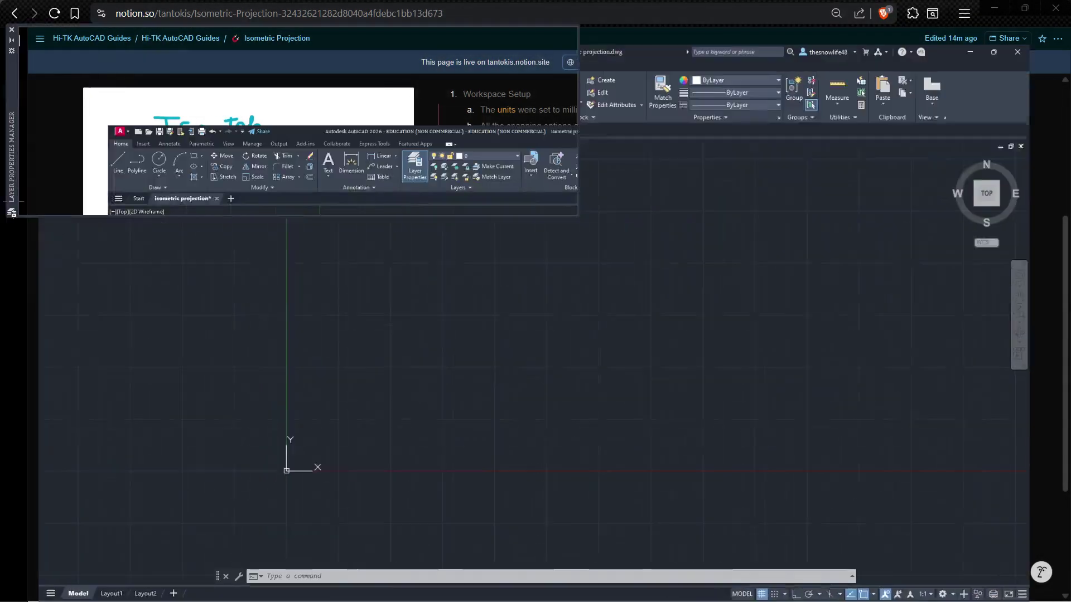
Step: Set lineweights of 0.20 mm for DIM and 0.80 mm for Construction
click(403, 94)
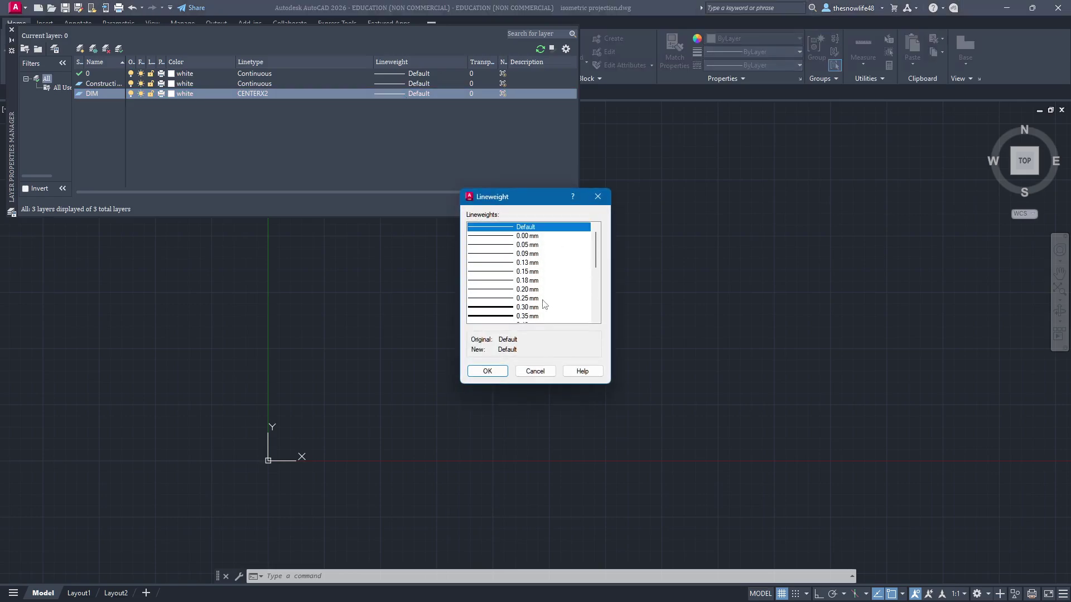
click(527, 290)
click(487, 371)
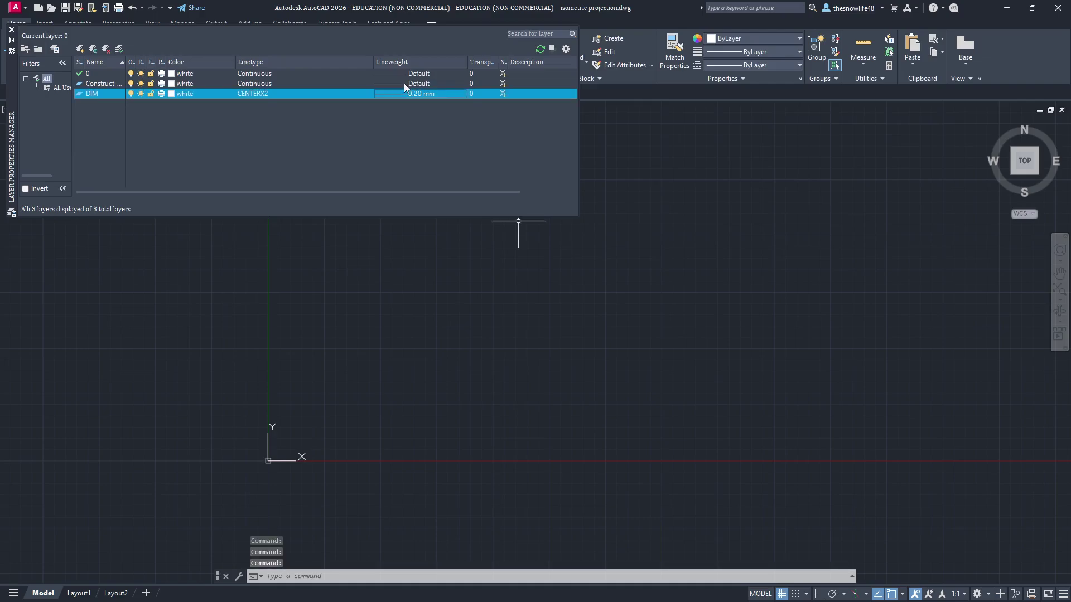
click(403, 82)
scroll(527, 273, down, 4)
click(527, 281)
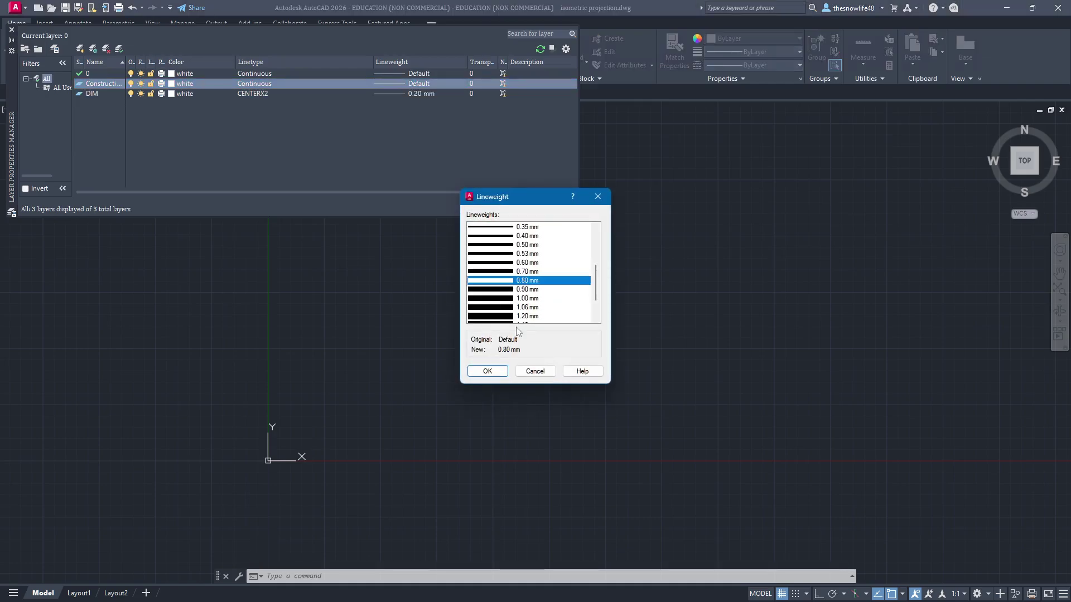
click(487, 371)
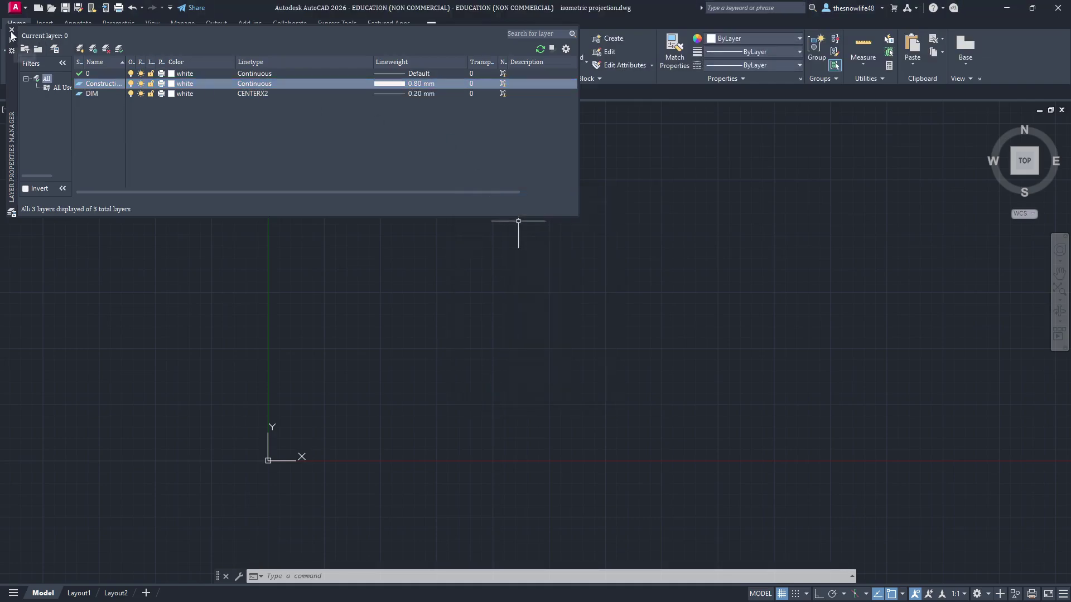
Step: Close Layer Properties and make Construction the current layer
click(11, 30)
click(501, 41)
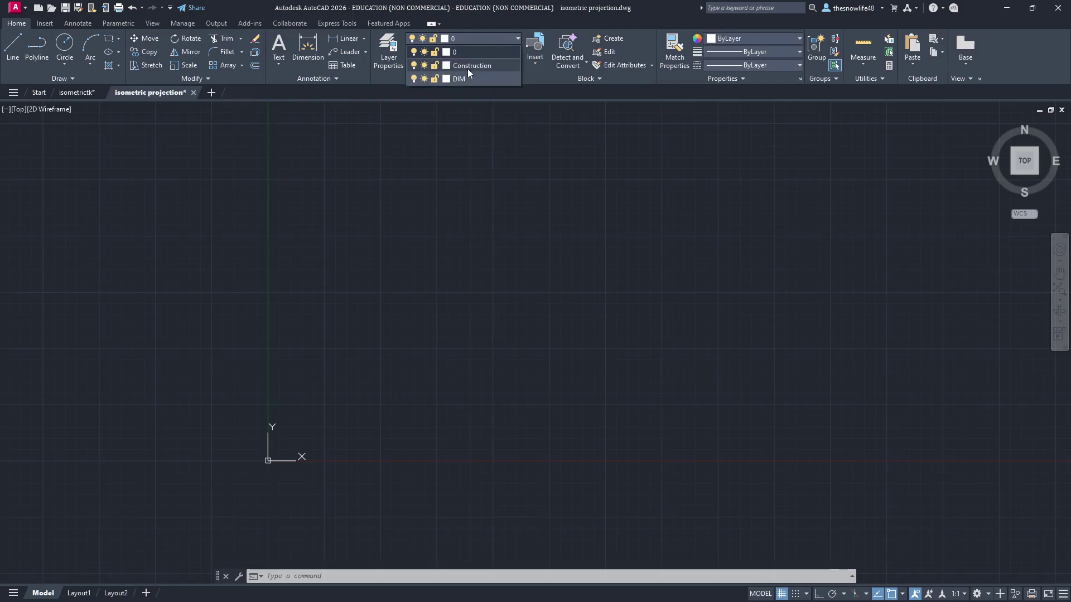
click(467, 68)
key(alt+Tab)
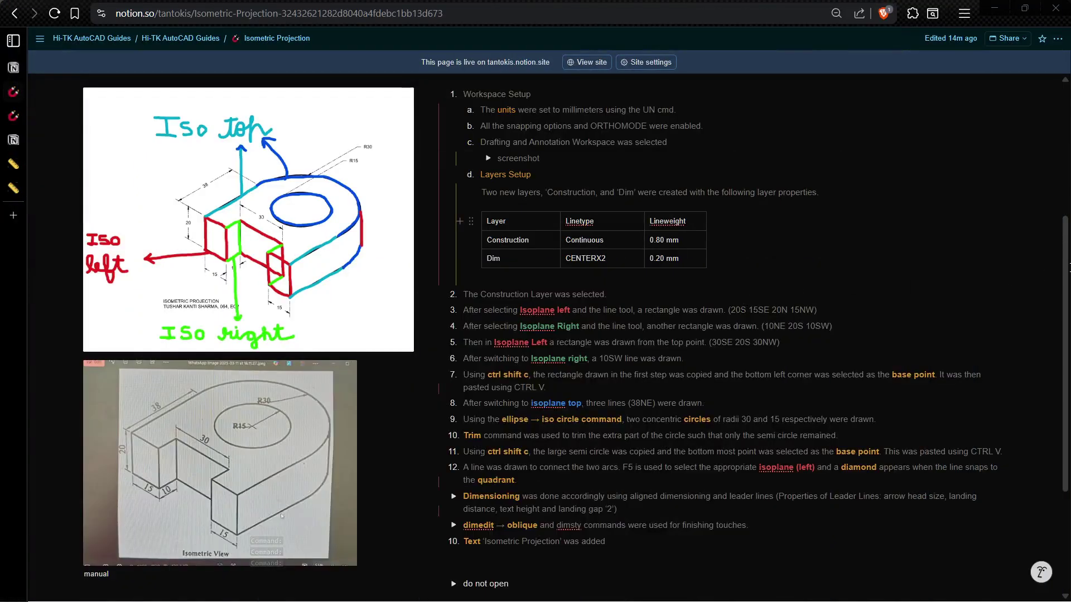
Step: Review the Layers Setup table in the Notion notes, then go back to AutoCAD
scroll(1069, 268, down, 2)
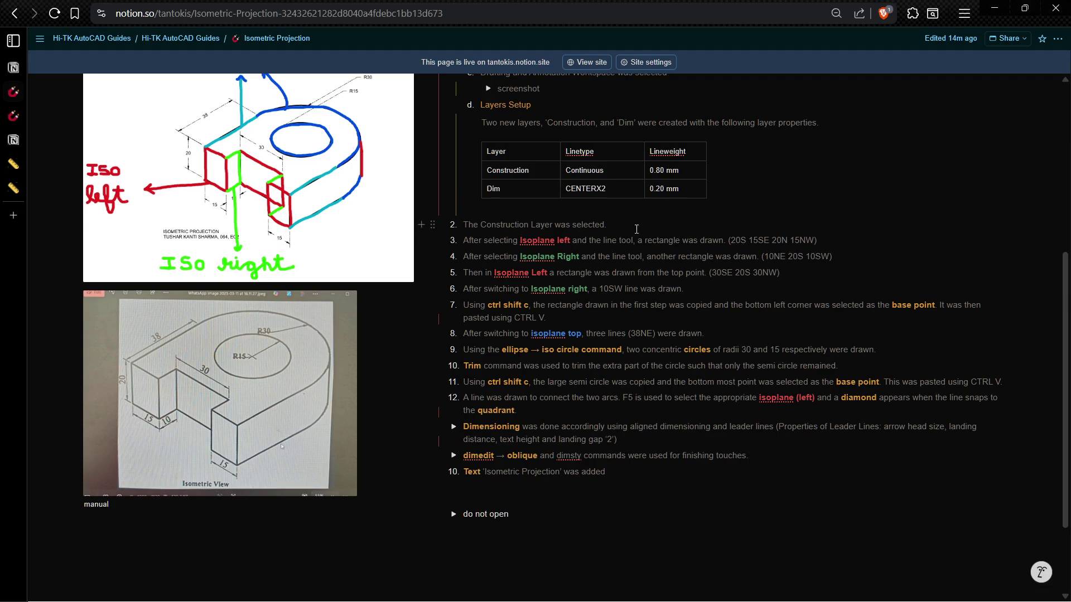
scroll(549, 233, up, 4)
scroll(566, 417, down, 4)
key(alt+Tab)
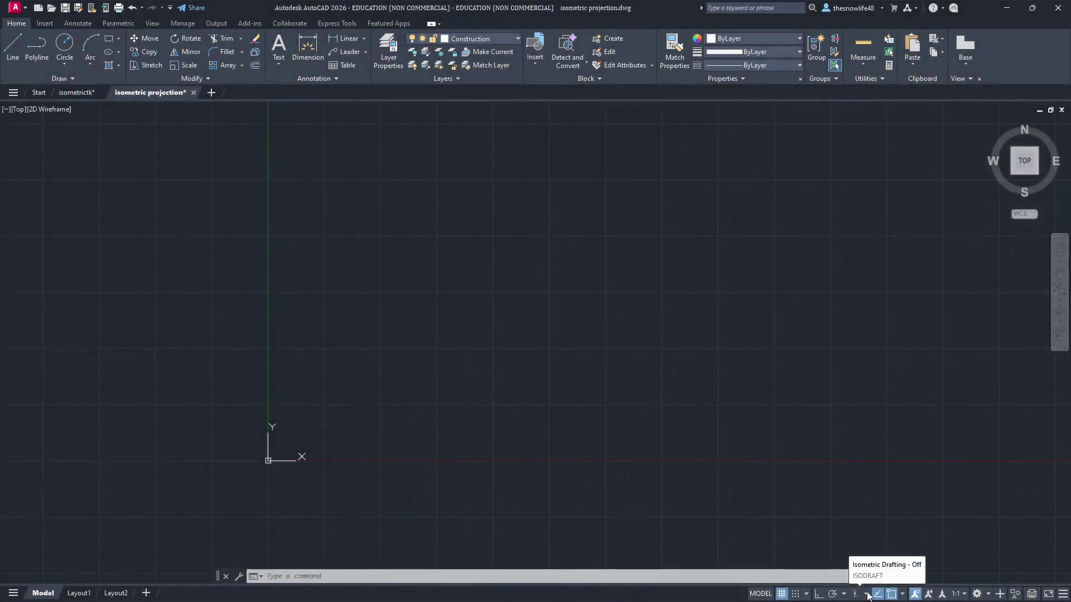
Step: Turn on isometric drafting with the Left isoplane selected
click(867, 595)
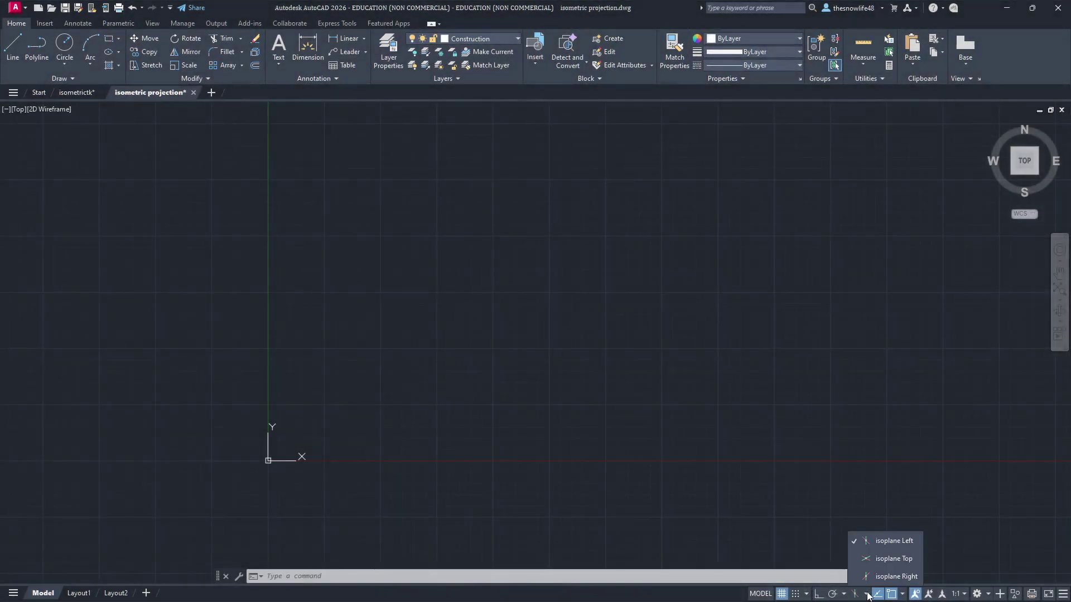
click(890, 545)
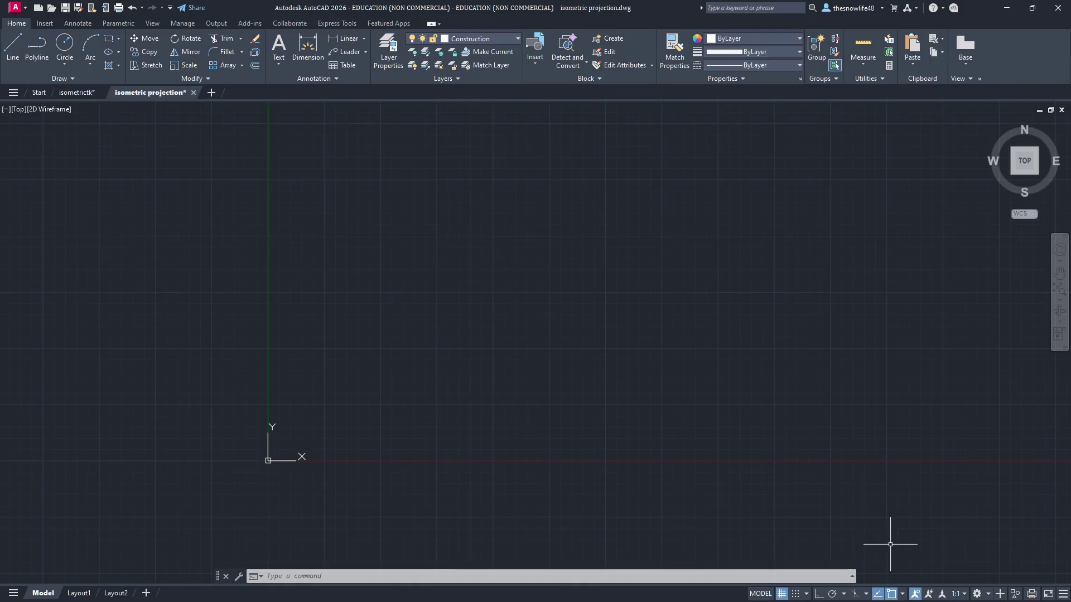
click(854, 595)
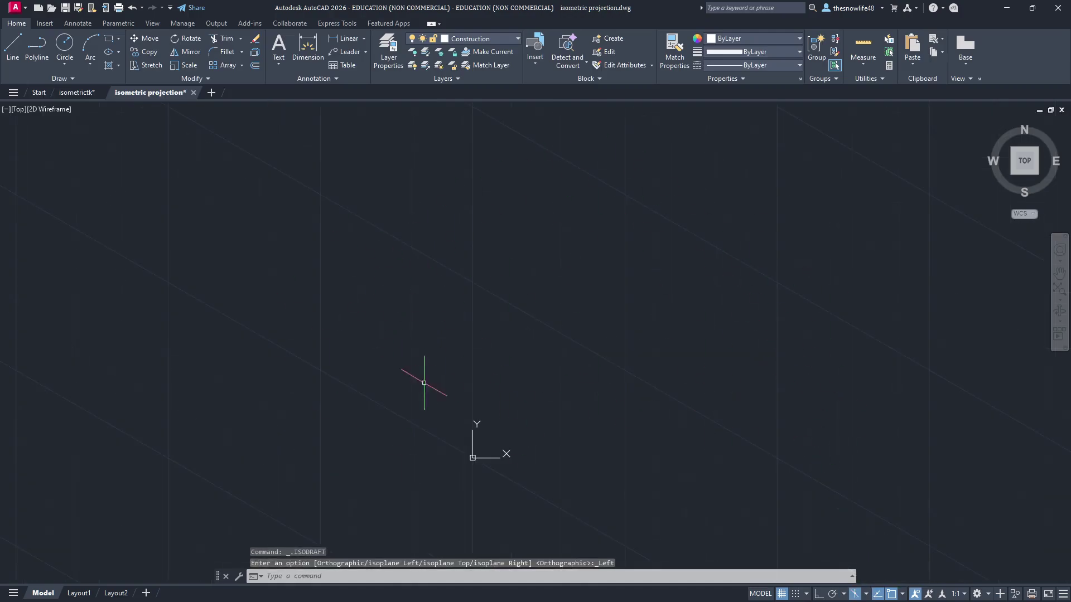
middle_drag(967, 340, 731, 344)
key(alt+Tab)
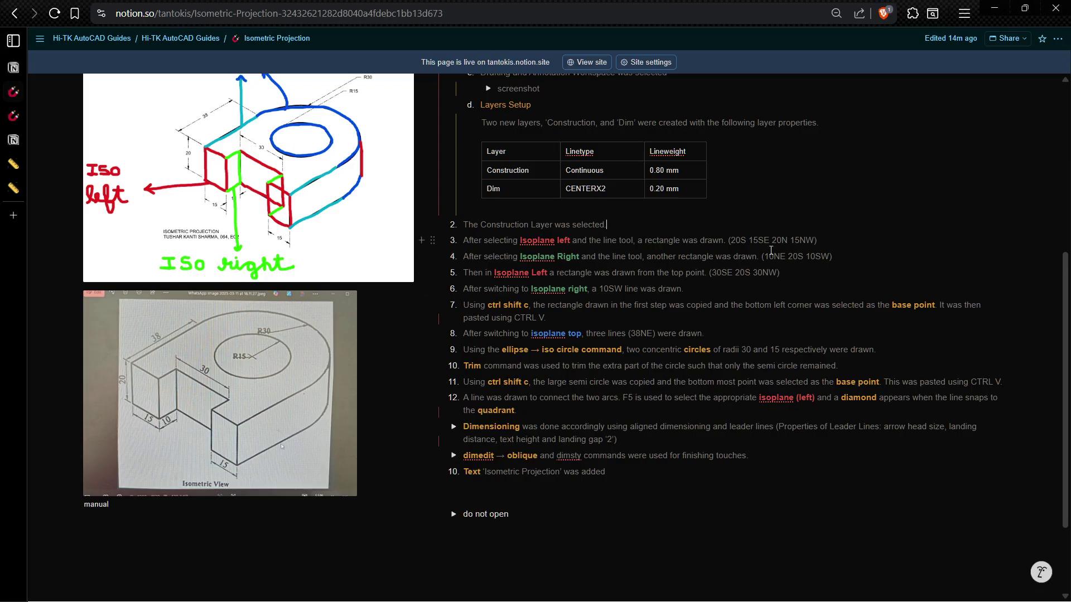
Step: Scroll up to the Workspace Setup steps in the Notion notes, then return to AutoCAD
scroll(771, 250, up, 1)
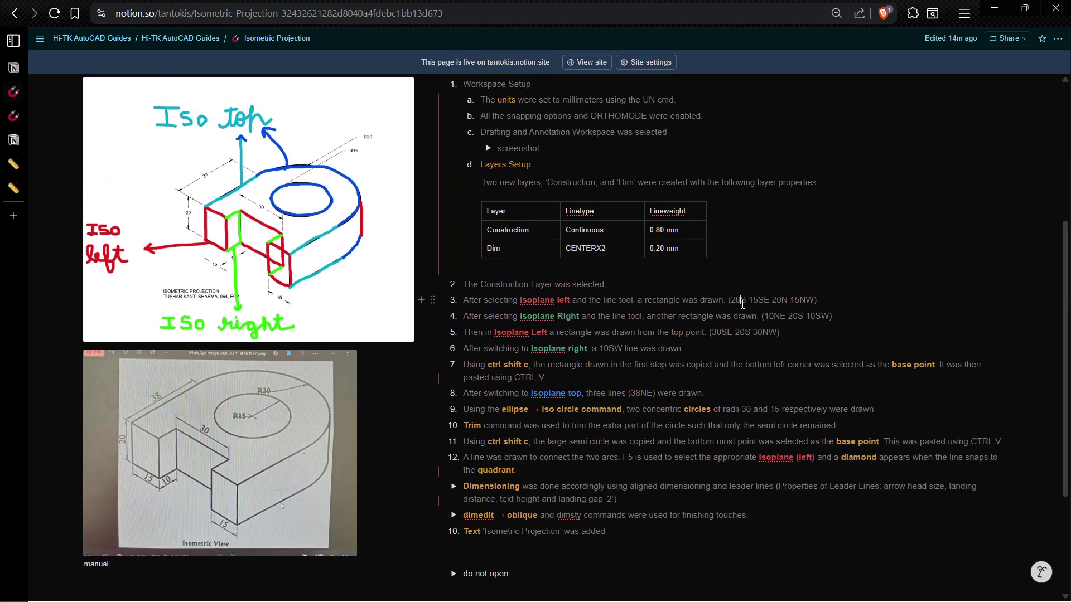
right_click(750, 302)
click(765, 303)
mouse_move(218, 243)
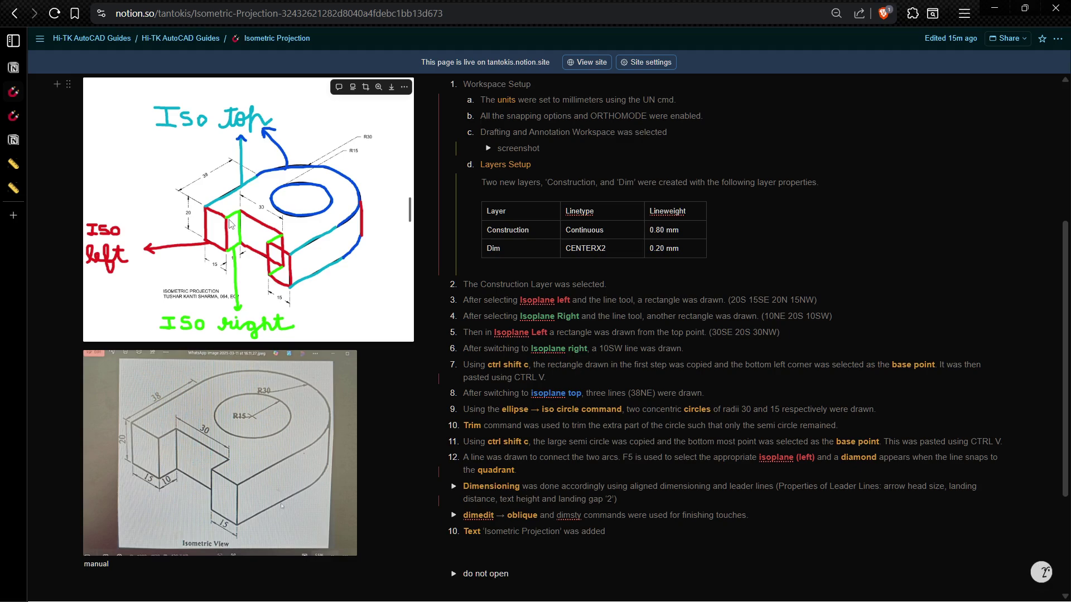
key(alt+Tab)
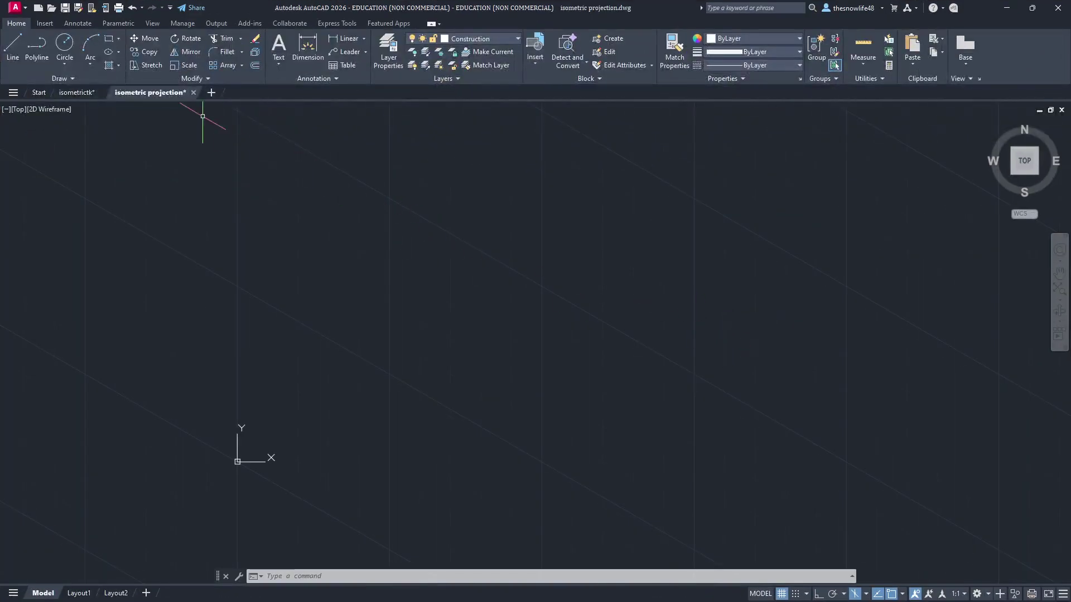
Step: With Ortho on, draw lines 20 down, 15 along the slant, and 20 up
click(12, 45)
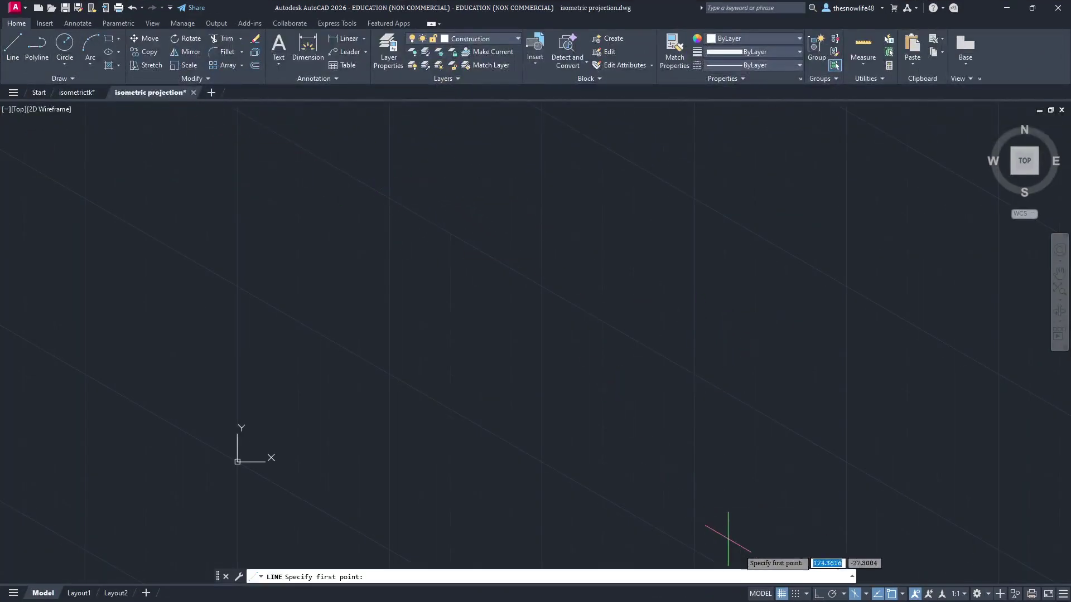
click(818, 594)
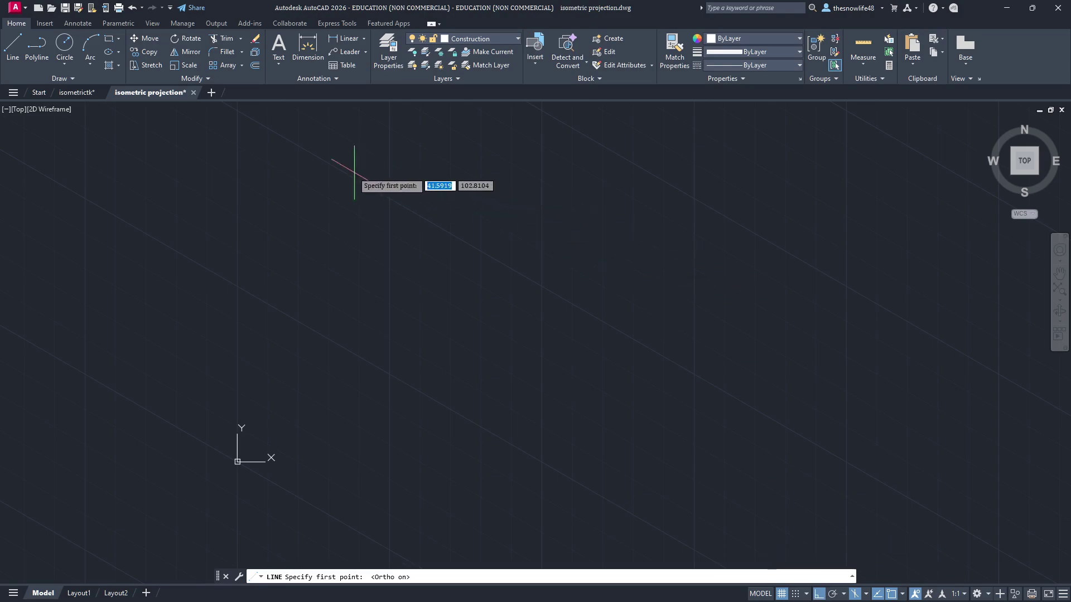
click(309, 146)
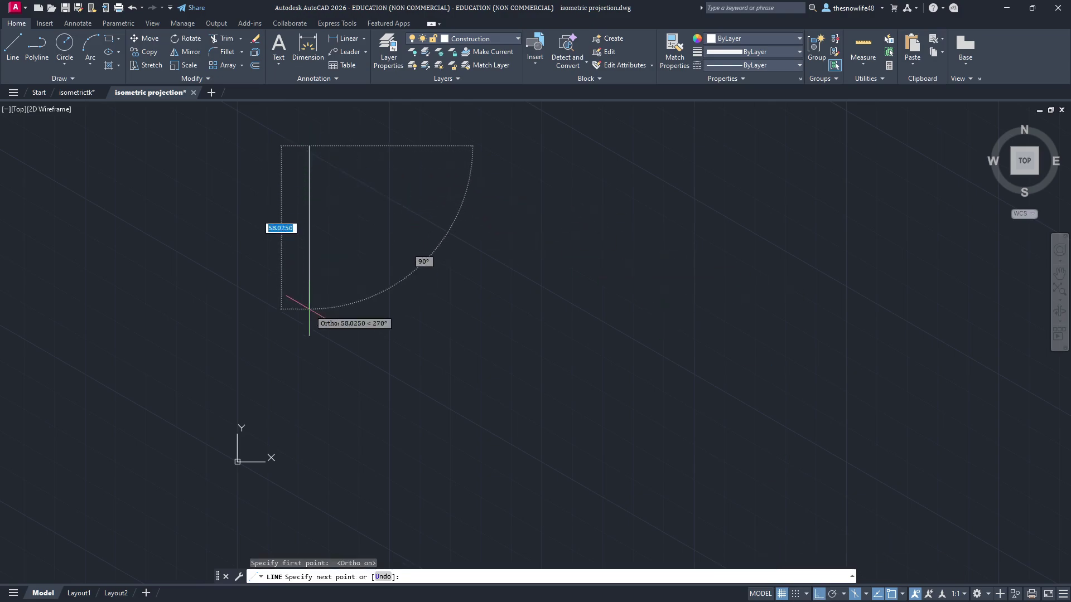
text(20)
key(Return)
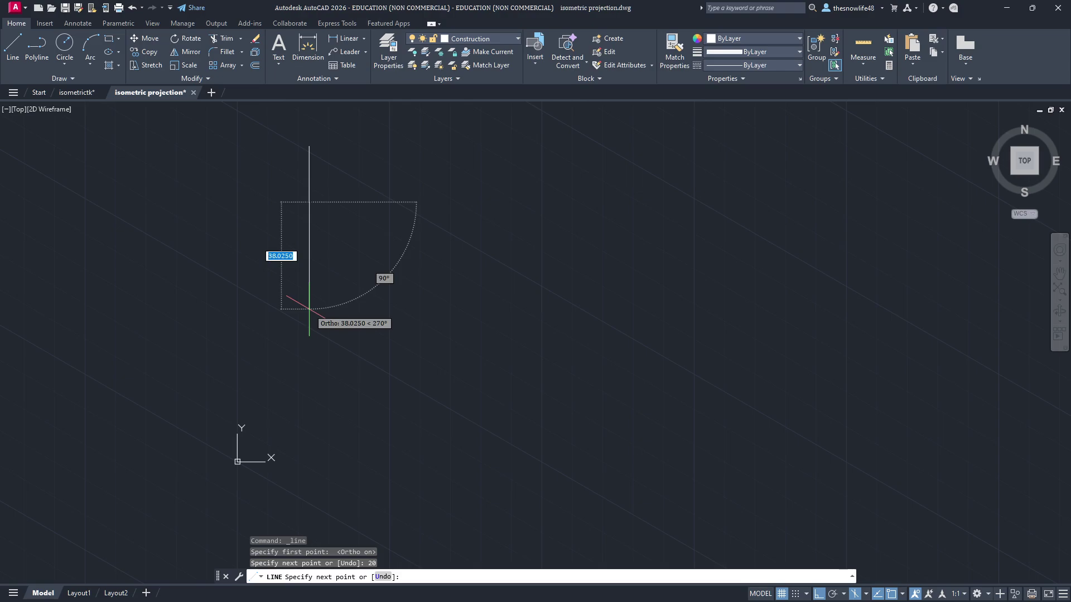
text(15)
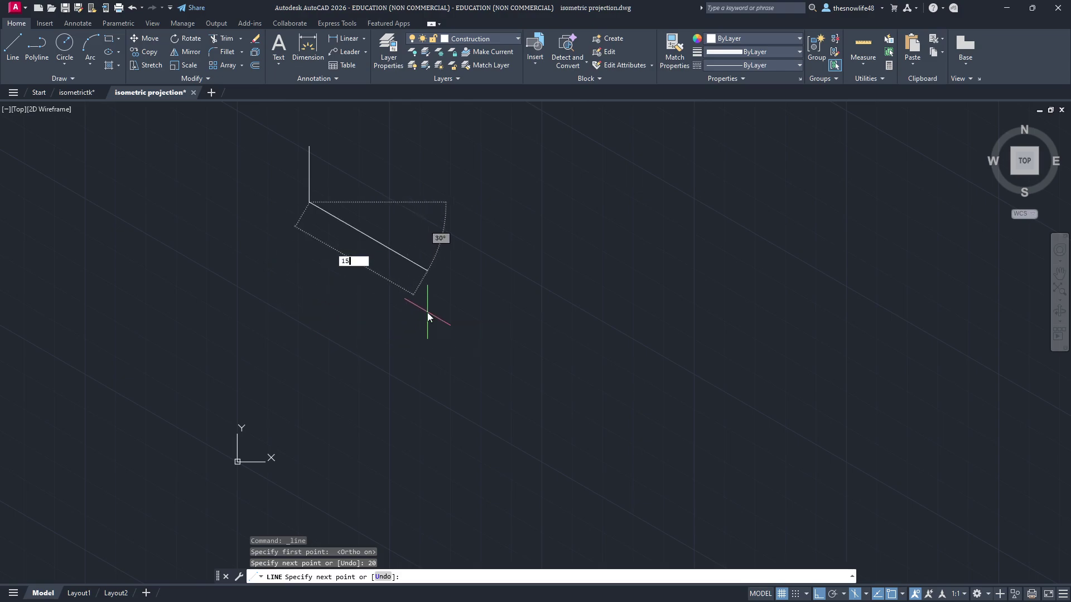
key(Return)
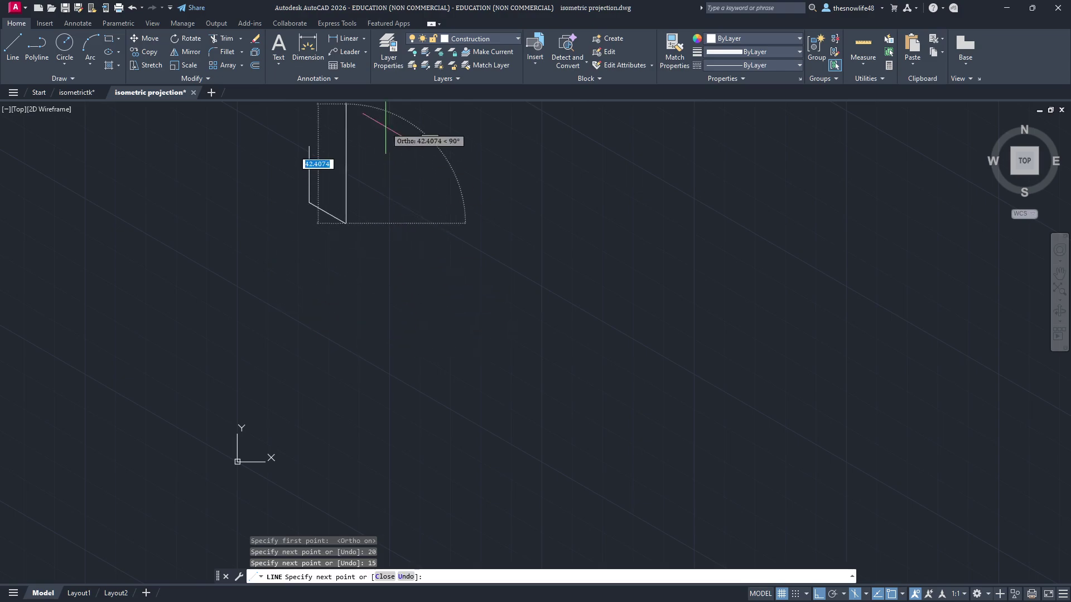
text(20)
key(Return)
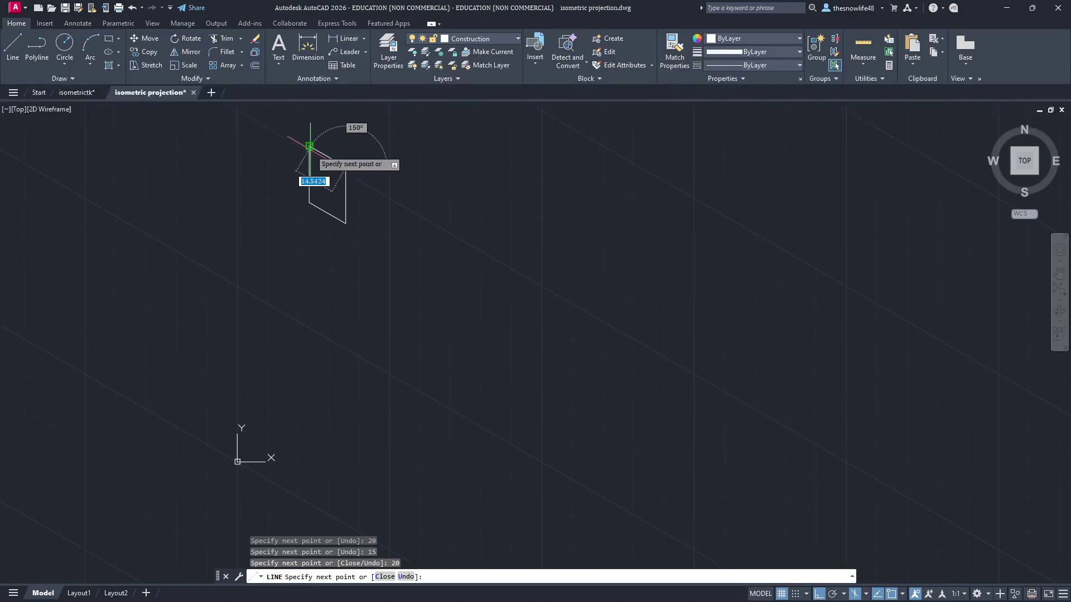
key(Escape)
scroll(318, 263, up, 6)
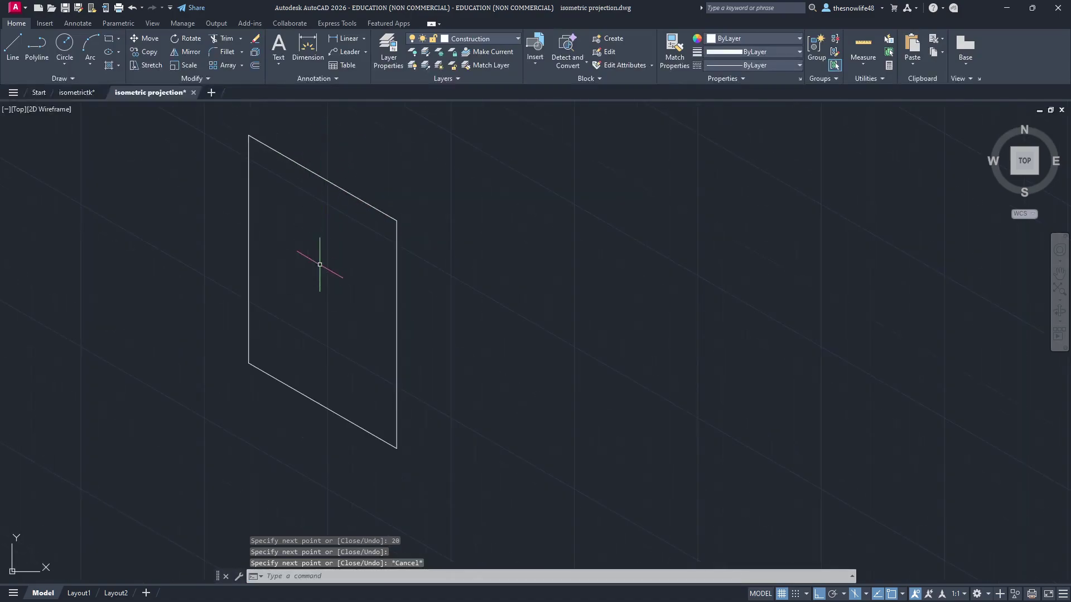
scroll(461, 300, down, 2)
key(alt+Tab)
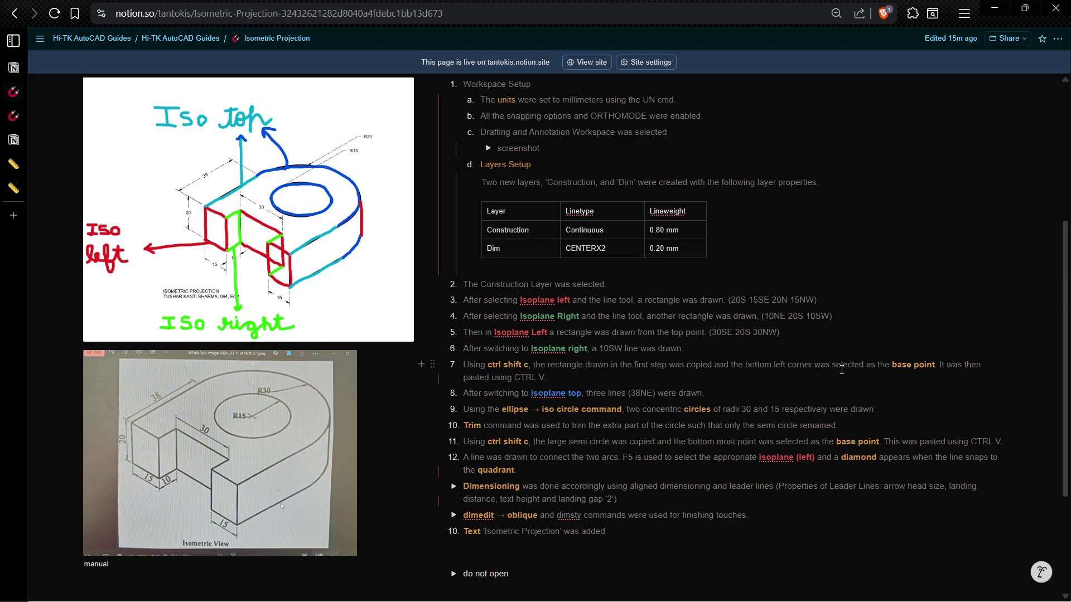
key(alt+Tab)
click(308, 48)
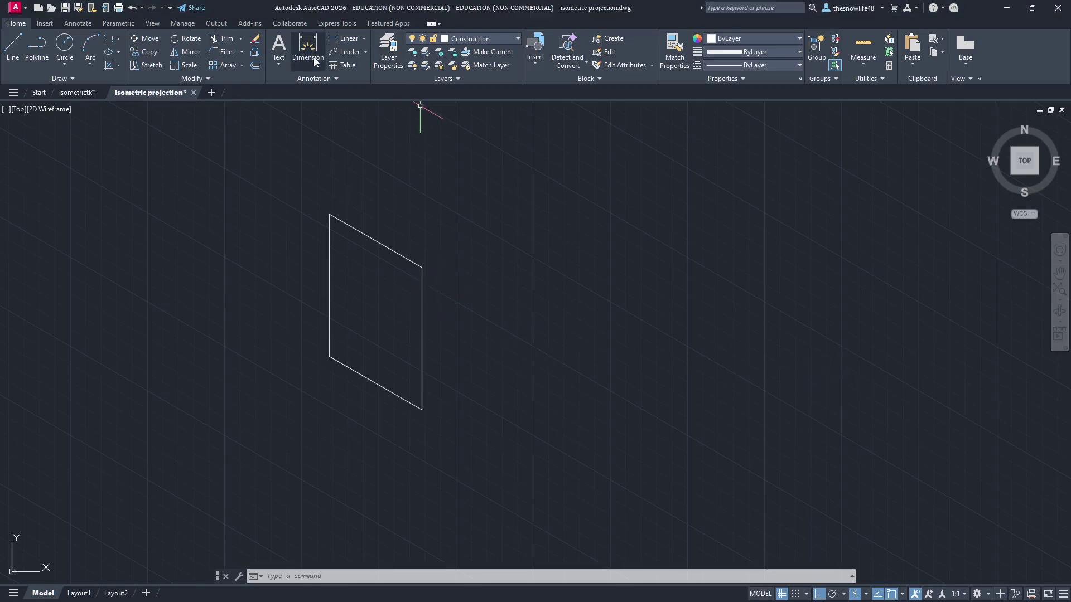
click(330, 214)
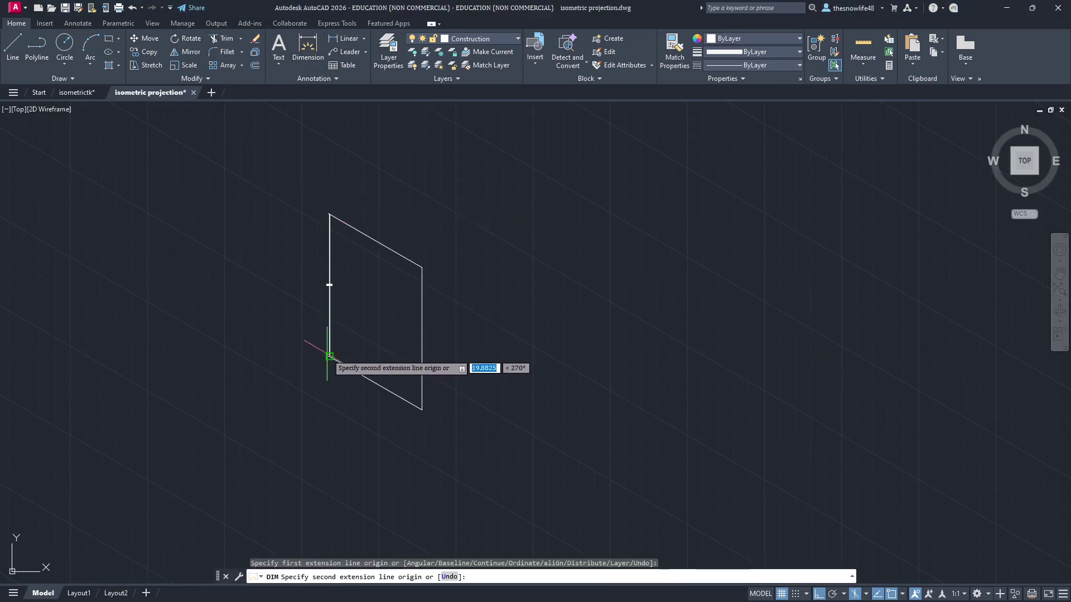
click(329, 356)
click(289, 284)
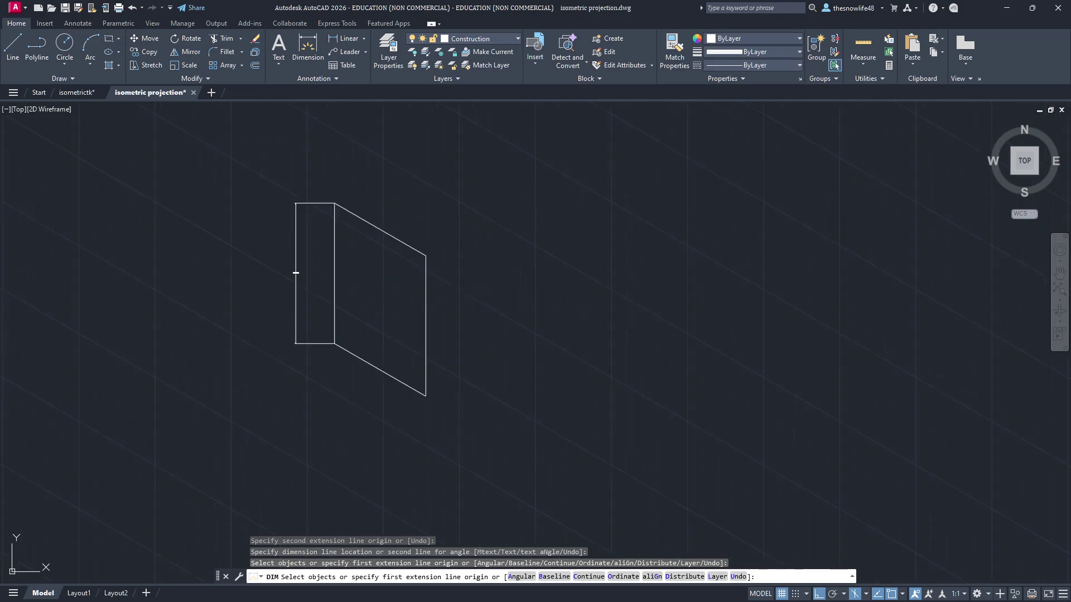
key(ctrl+z)
click(307, 48)
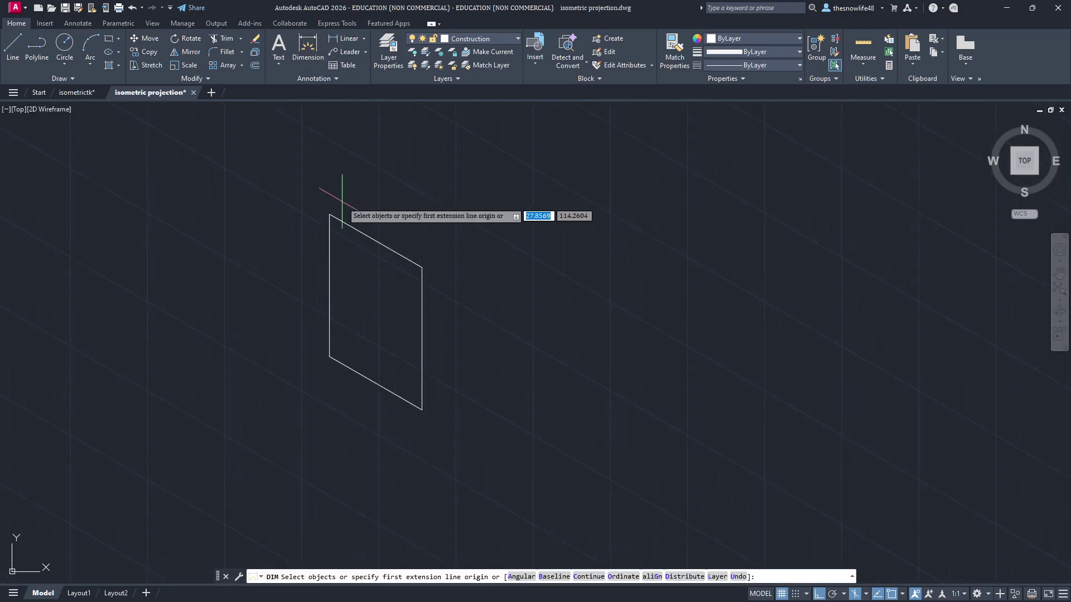
click(329, 214)
click(420, 267)
click(434, 225)
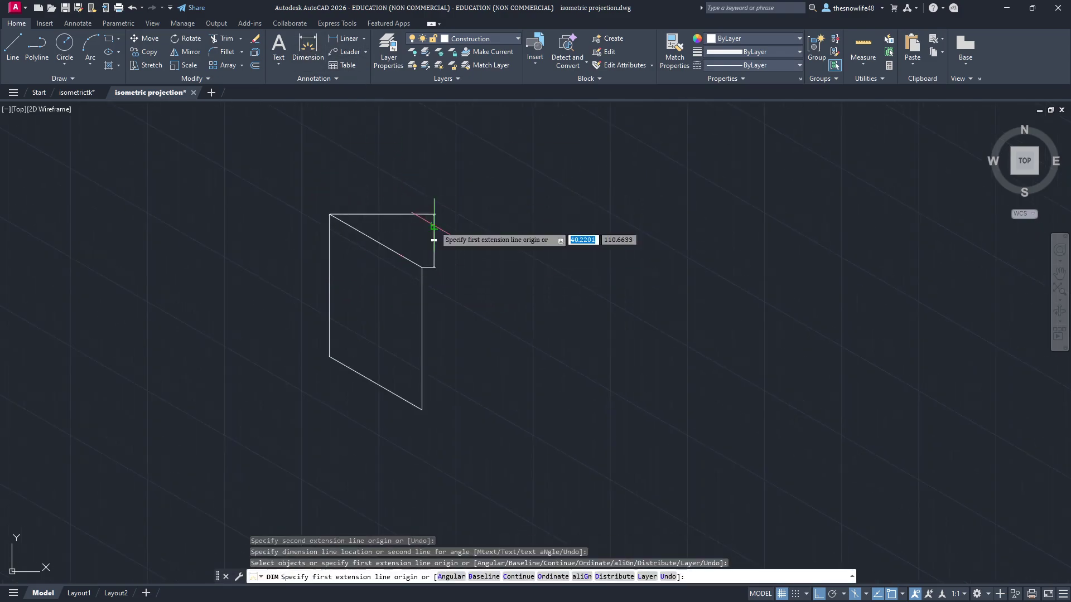
scroll(431, 239, up, 10)
scroll(504, 272, down, 8)
key(ctrl+z)
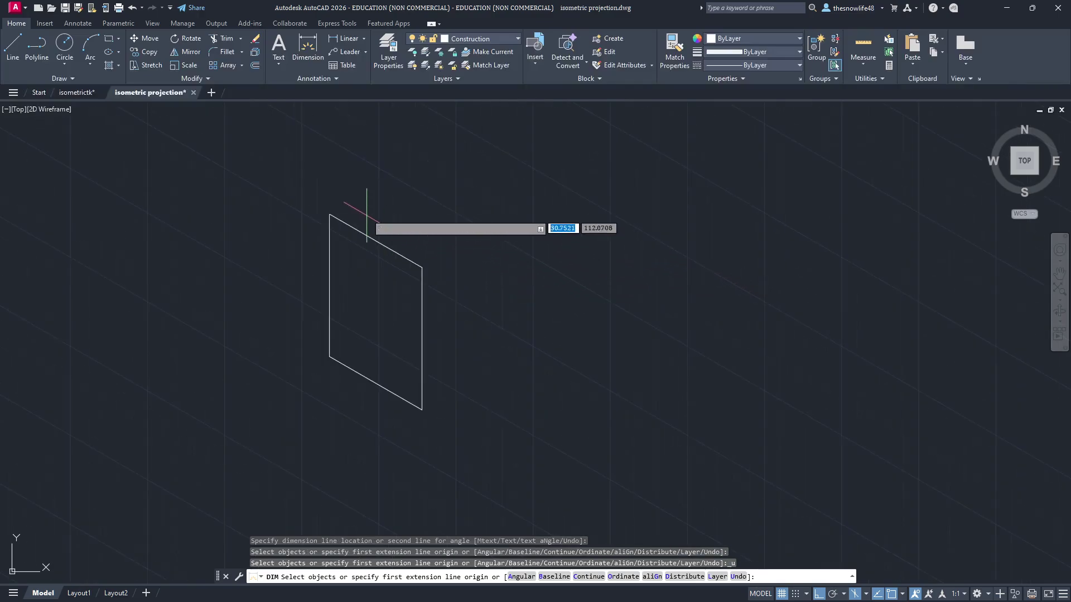
key(alt+Tab)
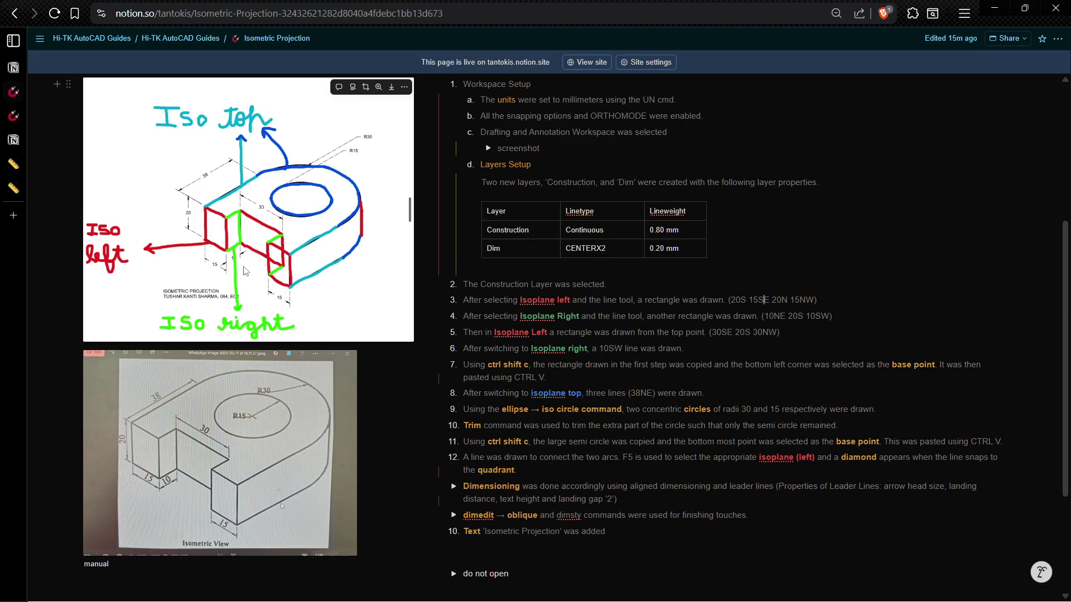
key(alt+Tab)
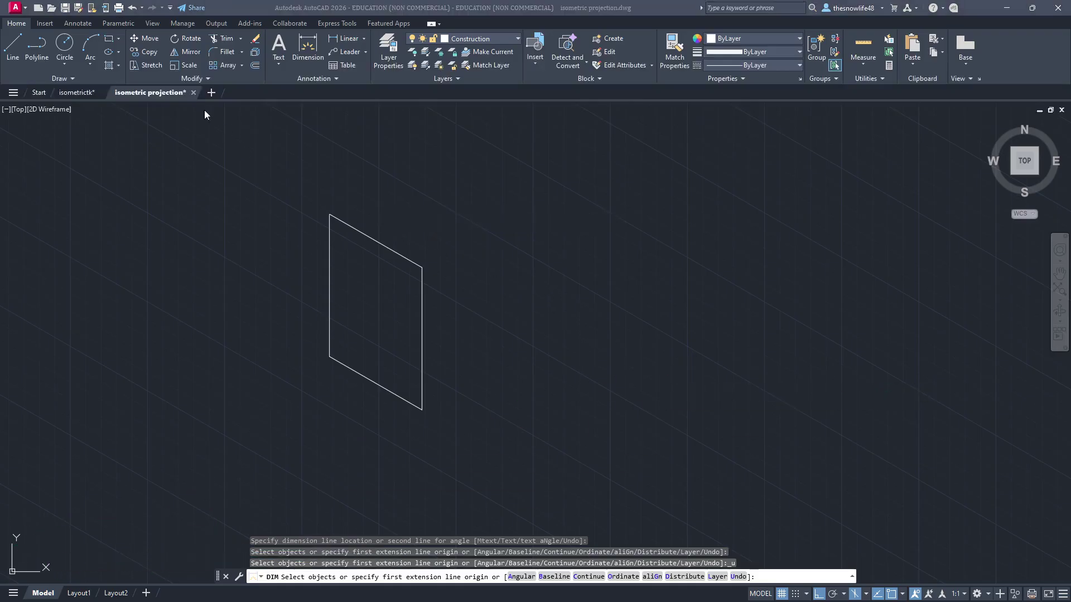
click(12, 46)
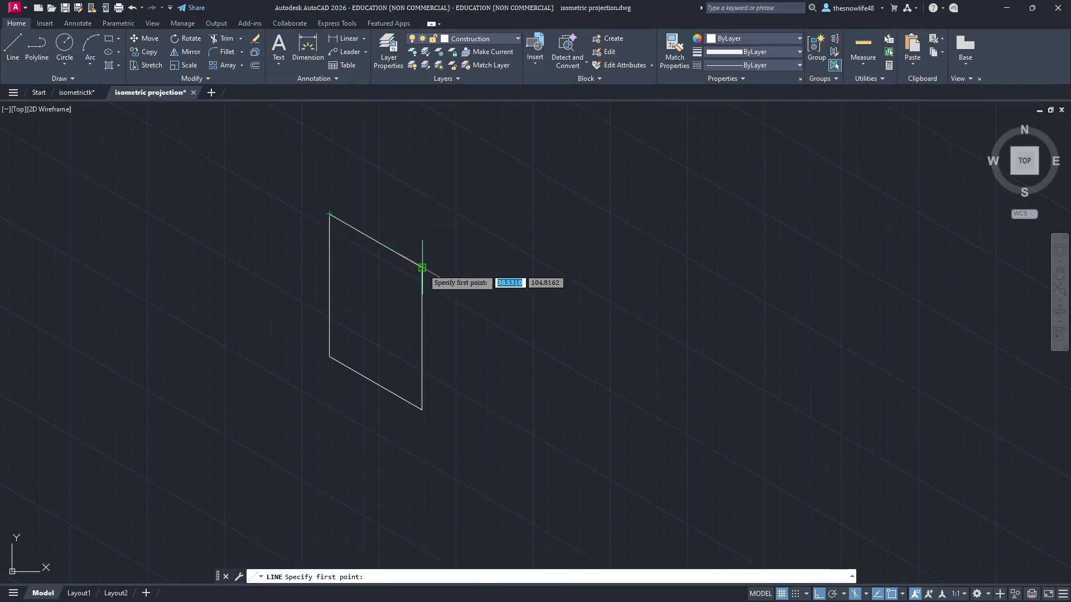
Step: On the Right isoplane, draw 10 and 20 unit lines from the rectangle's top-right corner
click(902, 594)
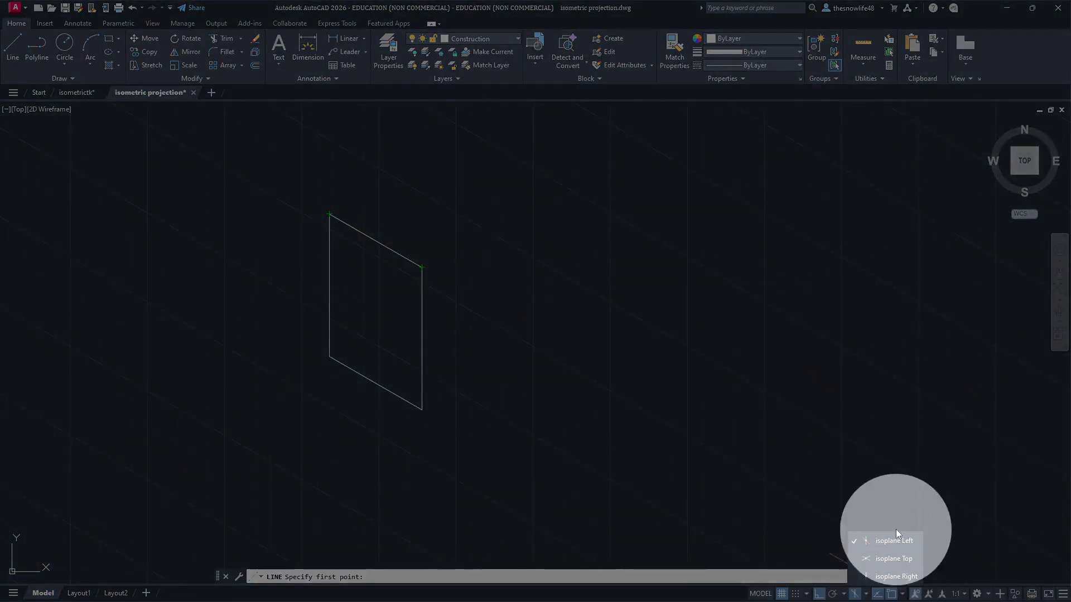
click(892, 576)
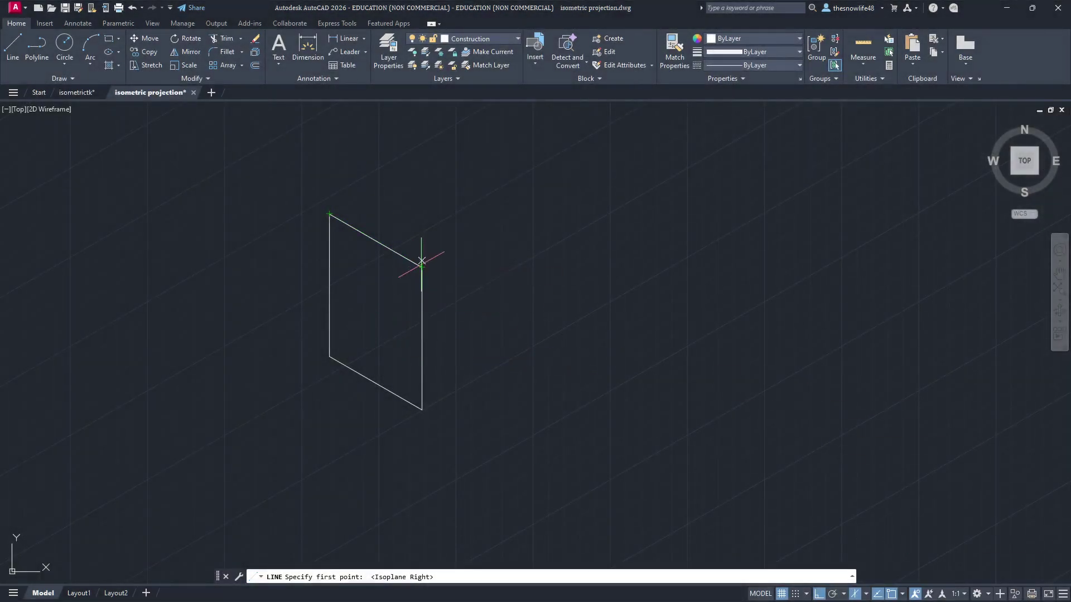
click(422, 267)
text(1)
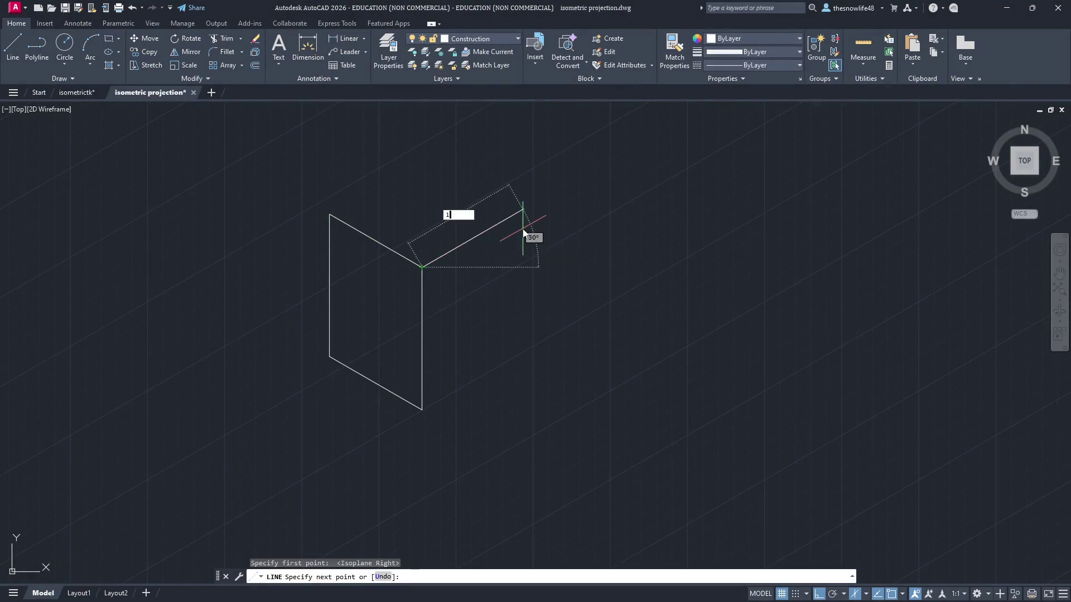
text(0)
key(Return)
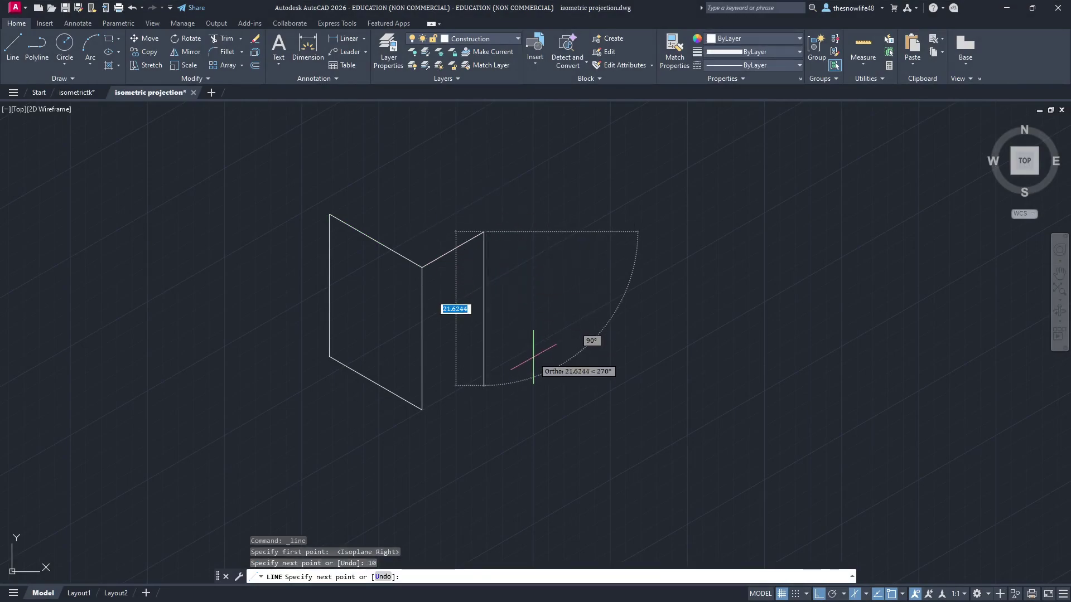
text(20)
key(Return)
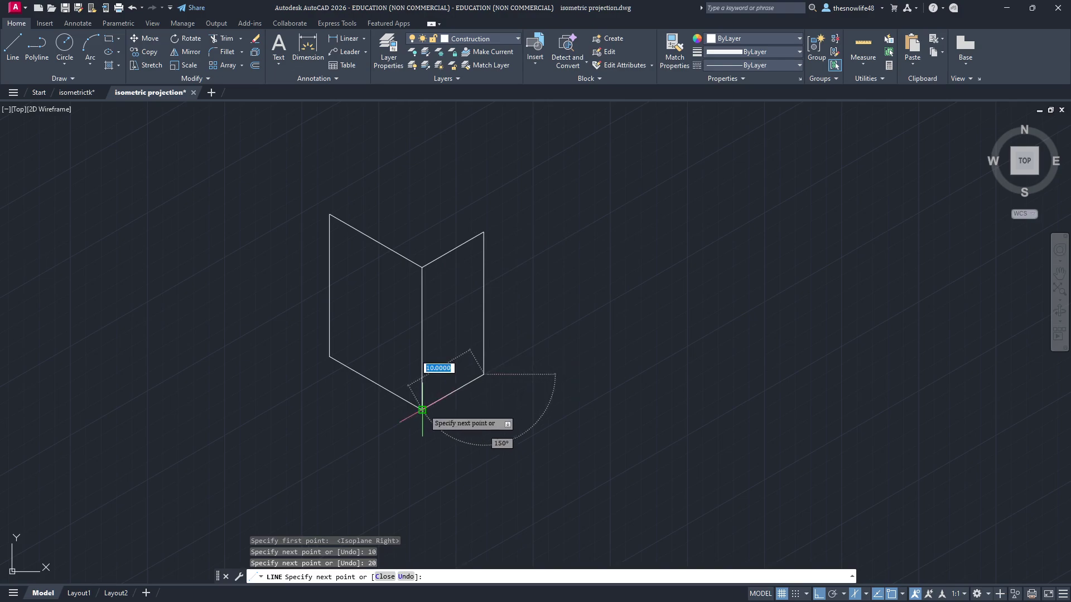
key(Escape)
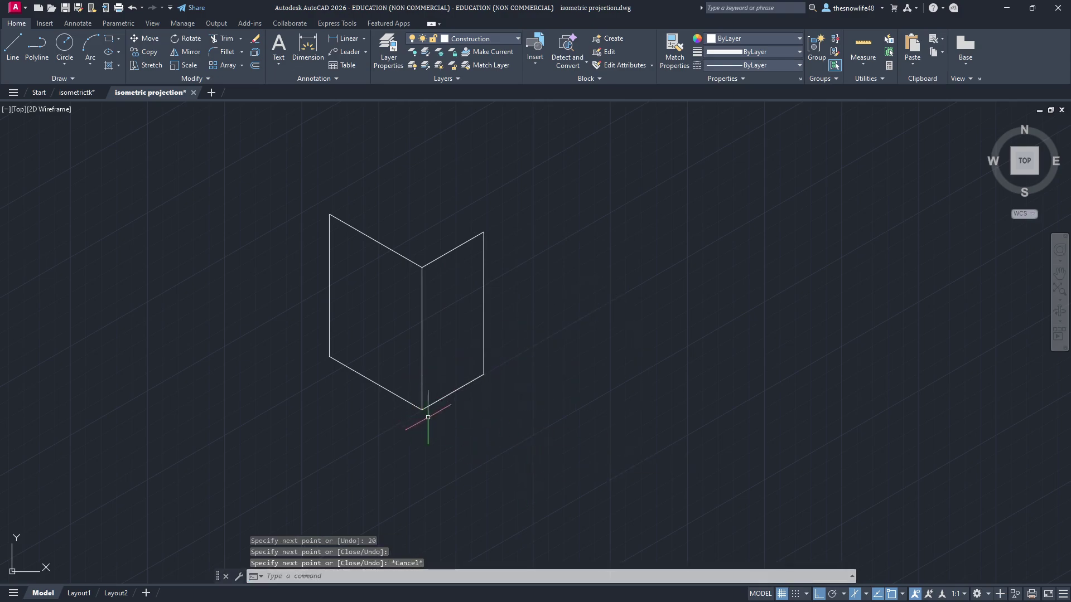
scroll(416, 408, down, 2)
scroll(417, 408, up, 4)
scroll(593, 313, down, 2)
middle_drag(593, 313, 492, 370)
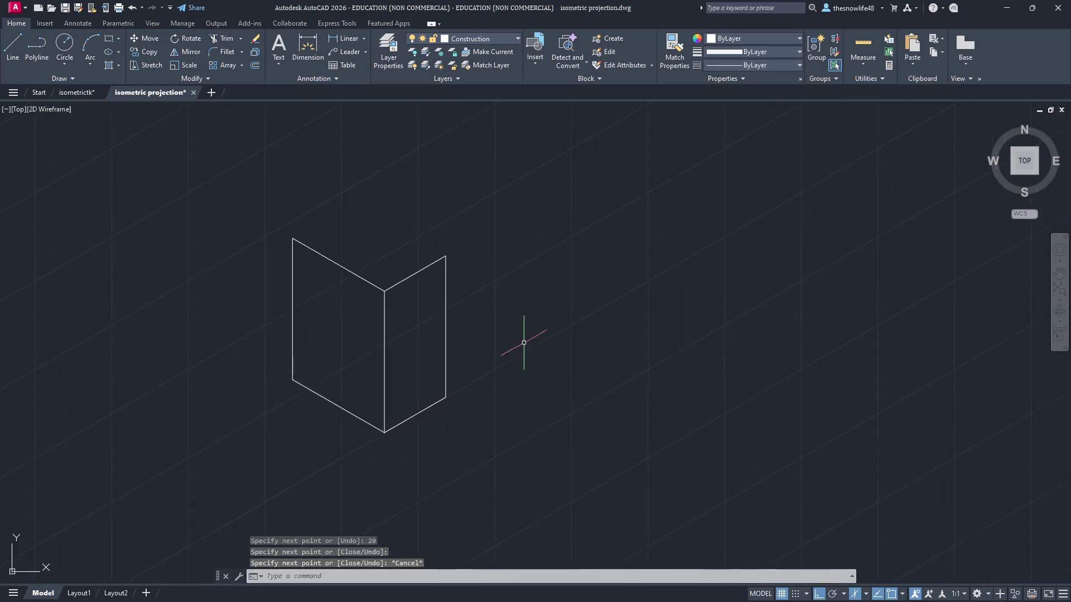
key(alt+Tab)
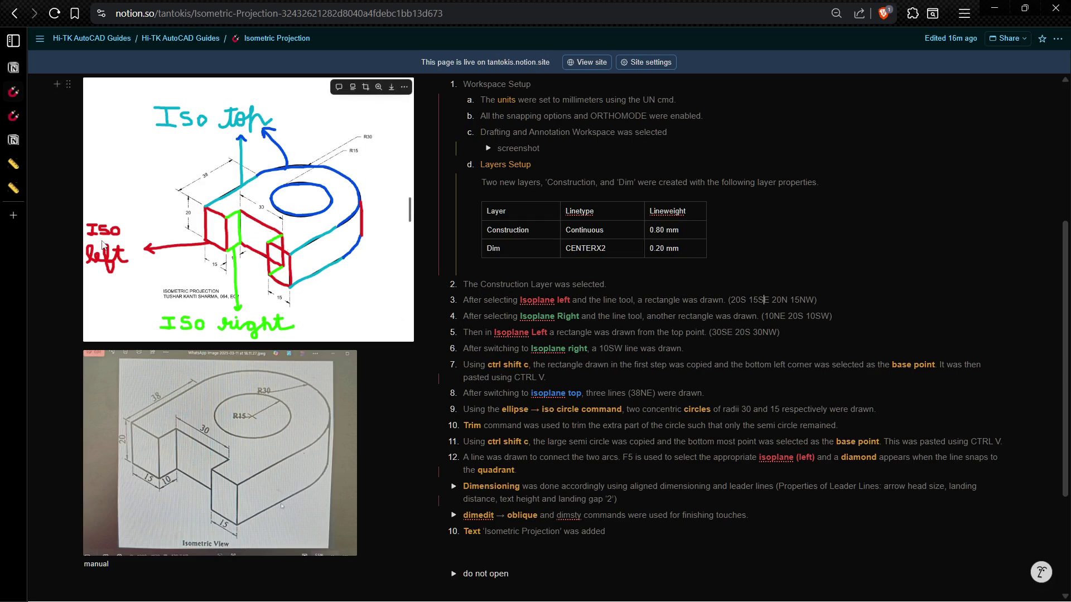
Step: Back in AutoCAD, cycle the drafting isoplane through Left, Top and Right with F5, ending on Left
key(alt+Tab)
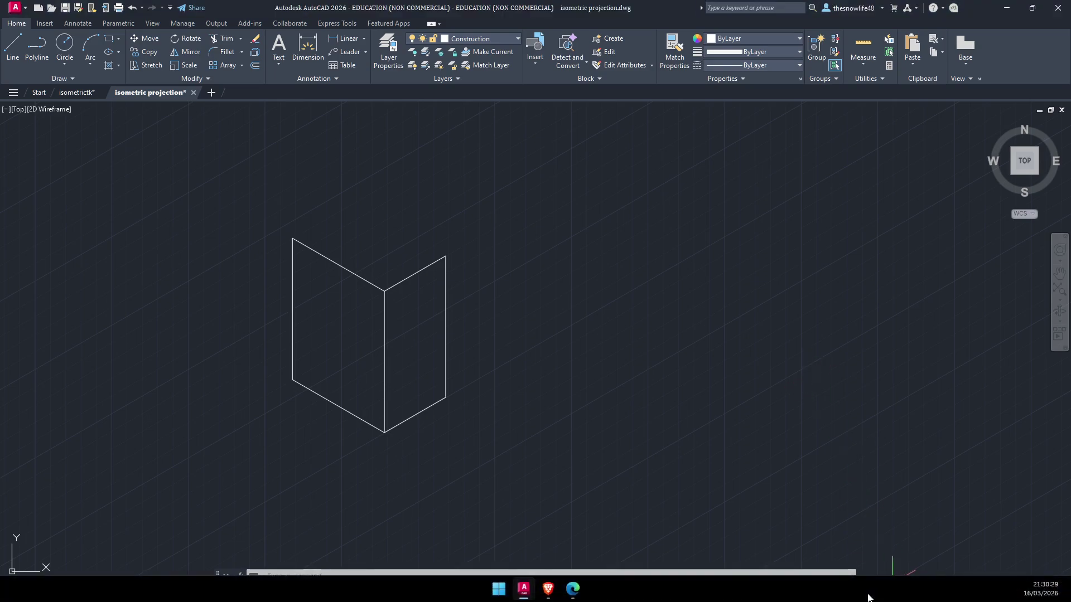
key(F5)
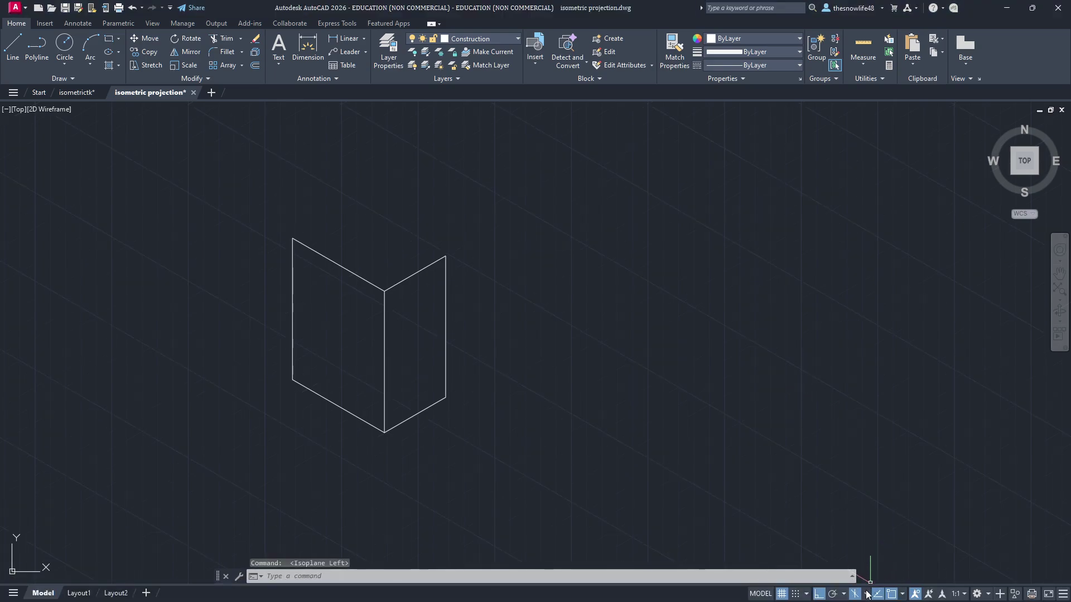
click(868, 595)
key(F5)
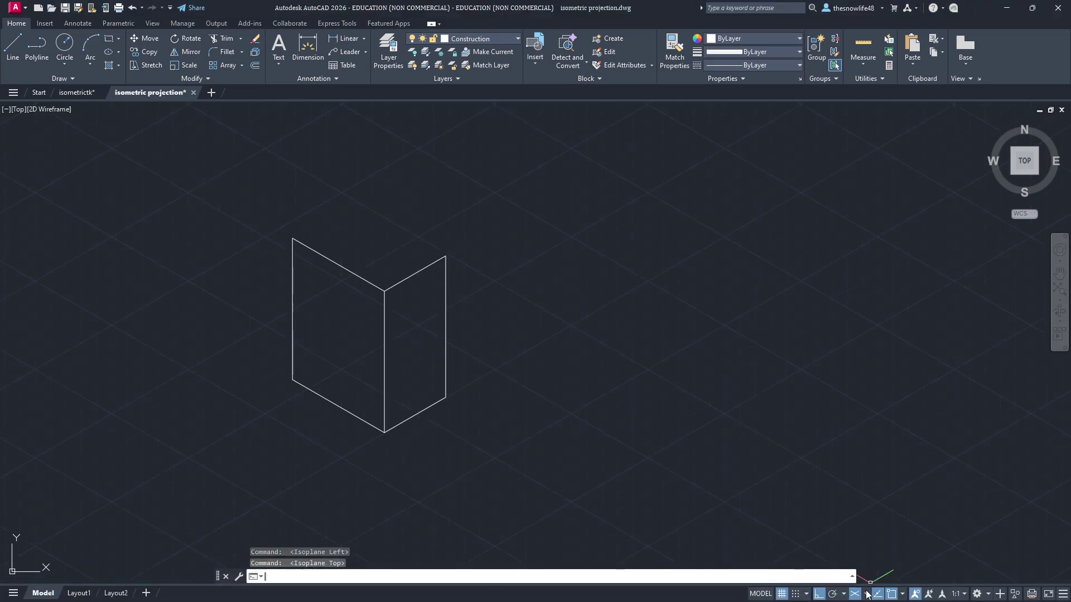
key(F5)
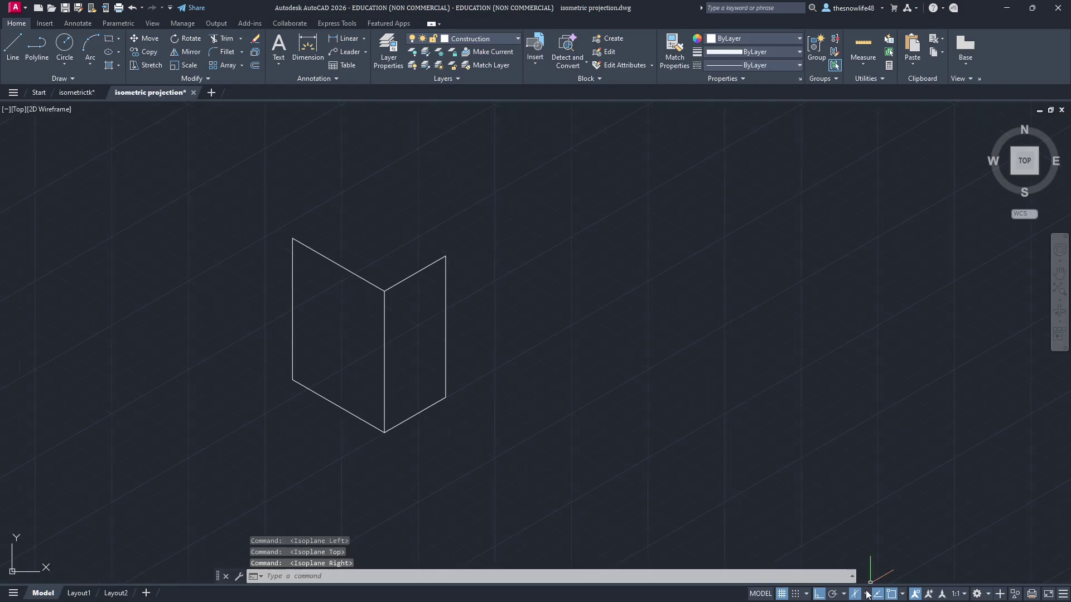
click(868, 594)
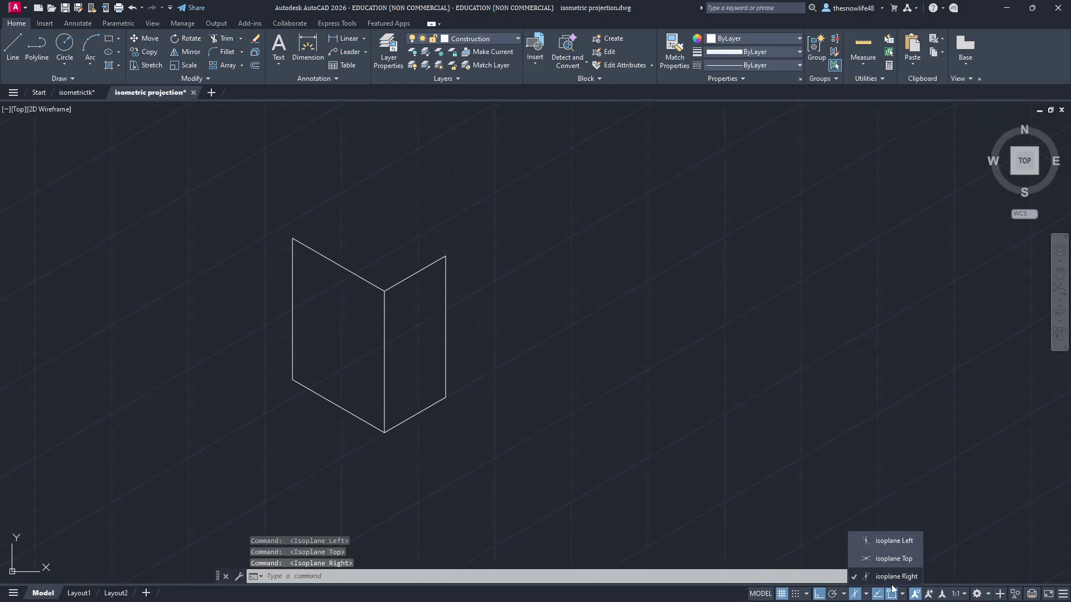
click(866, 596)
key(F5)
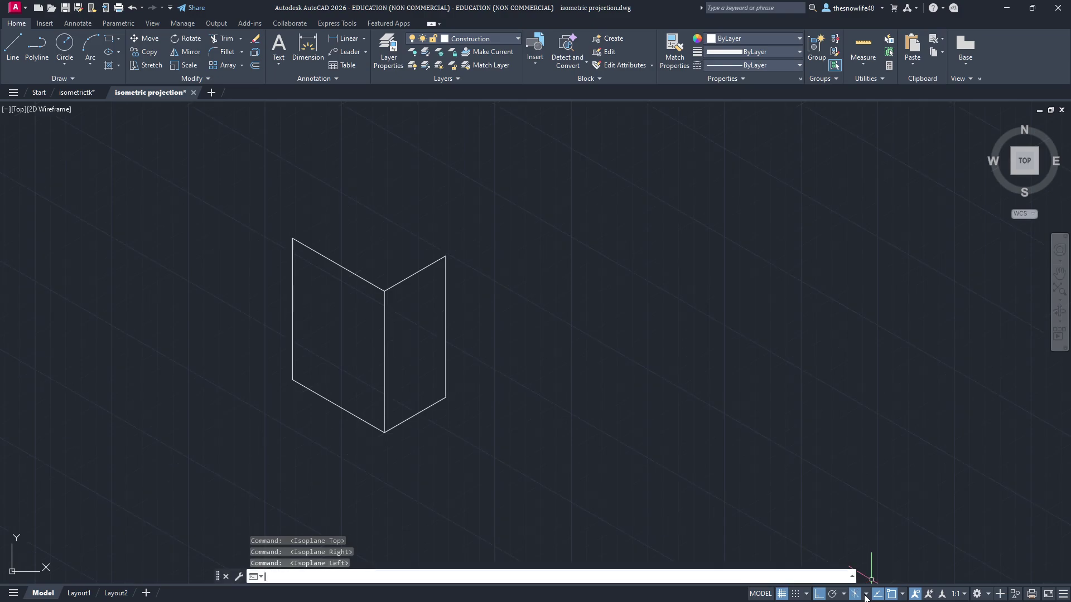
key(F5)
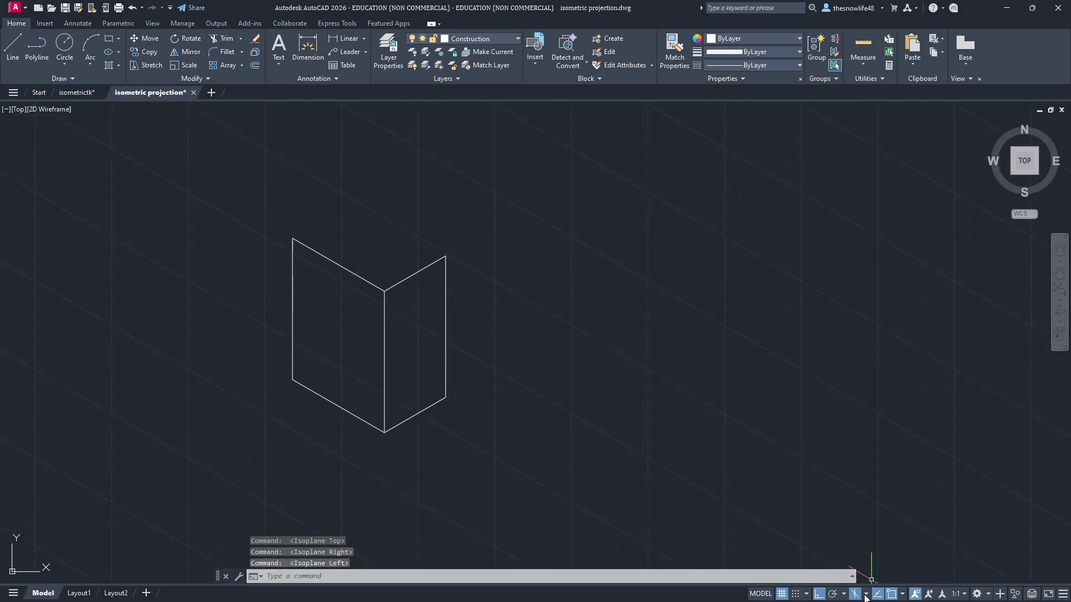
Step: From the right face's top corner, draw a 30-unit edge and a 20-unit drop, closing to its bottom corner
click(867, 598)
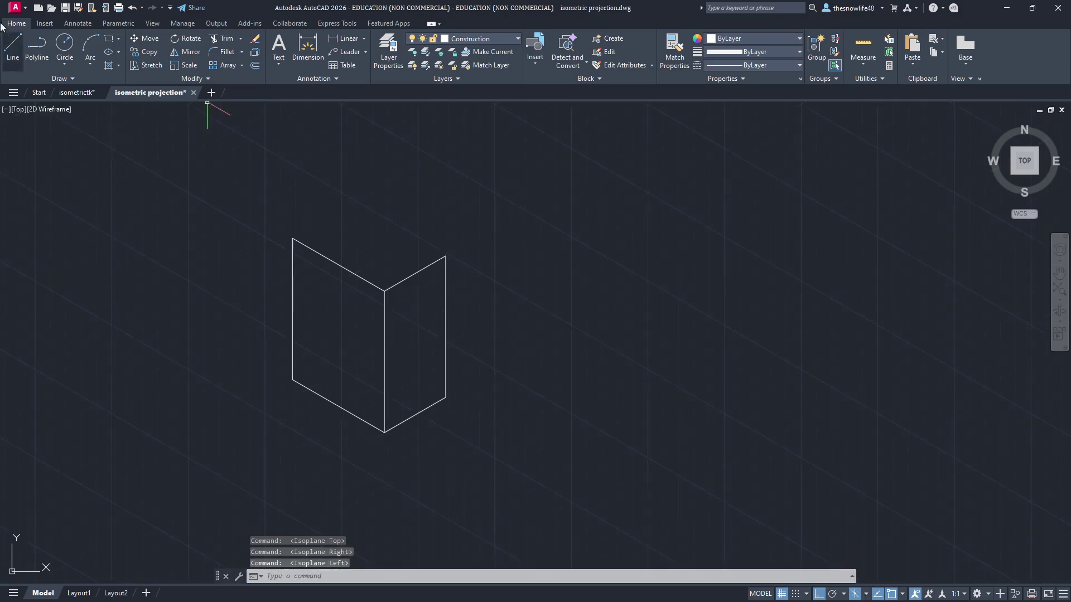
click(22, 46)
click(446, 256)
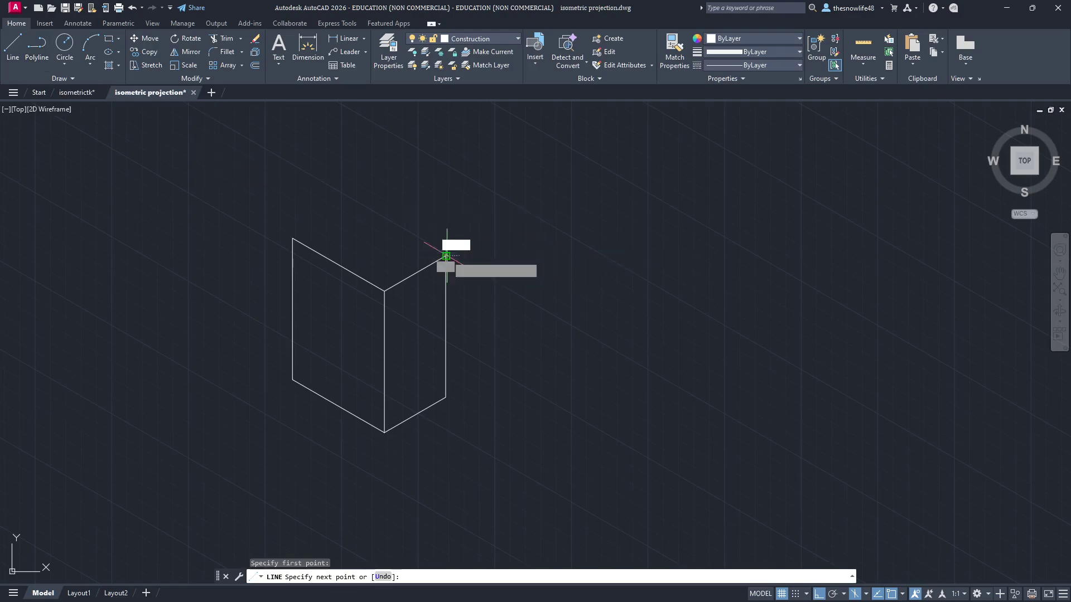
text(30)
key(Return)
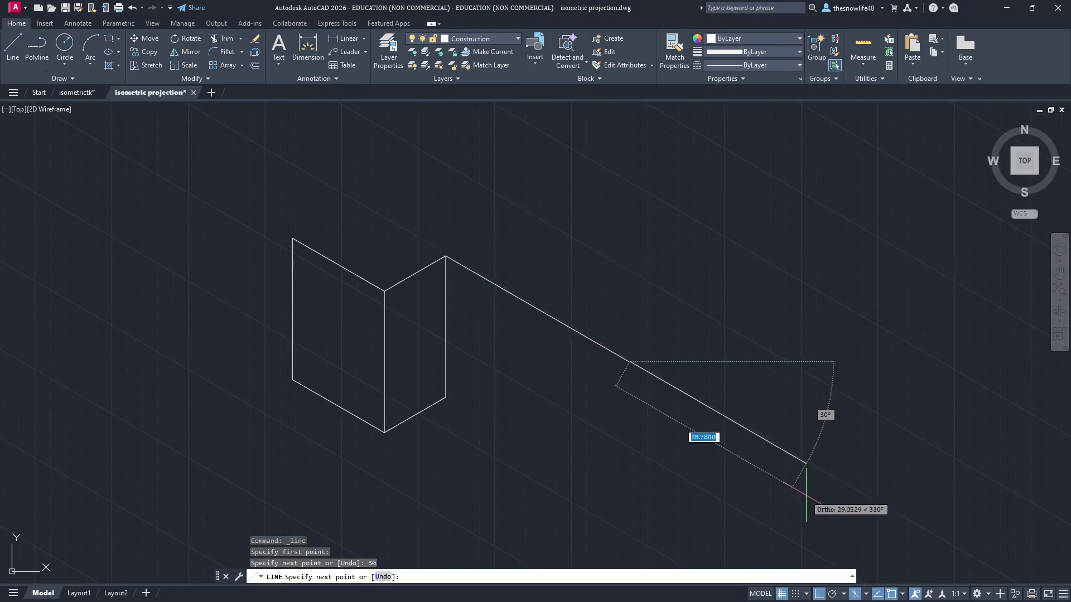
scroll(776, 465, down, 3)
middle_drag(801, 498, 711, 411)
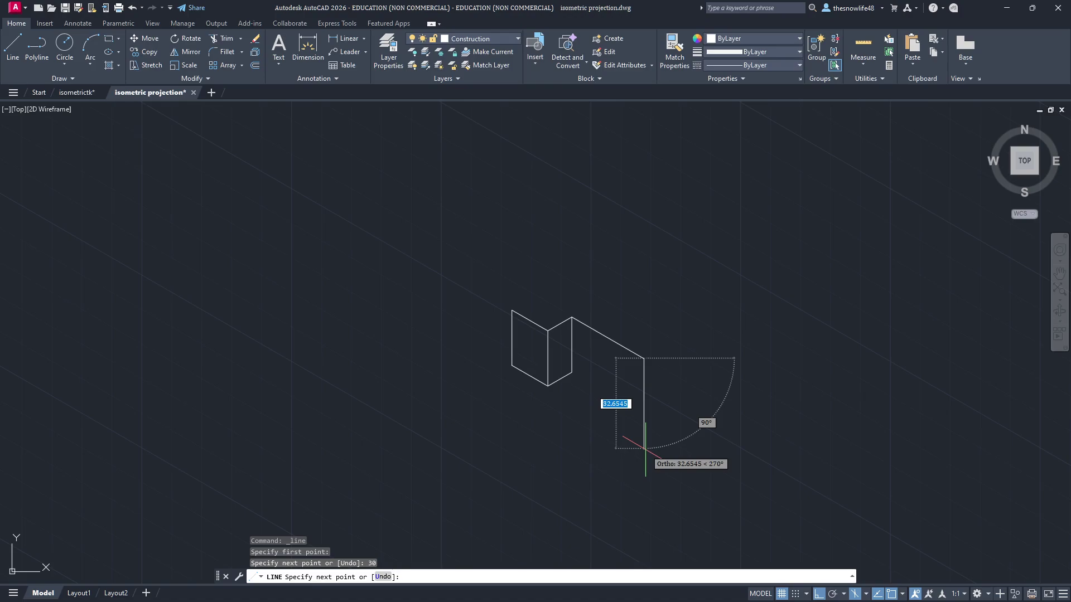
text(20)
key(Return)
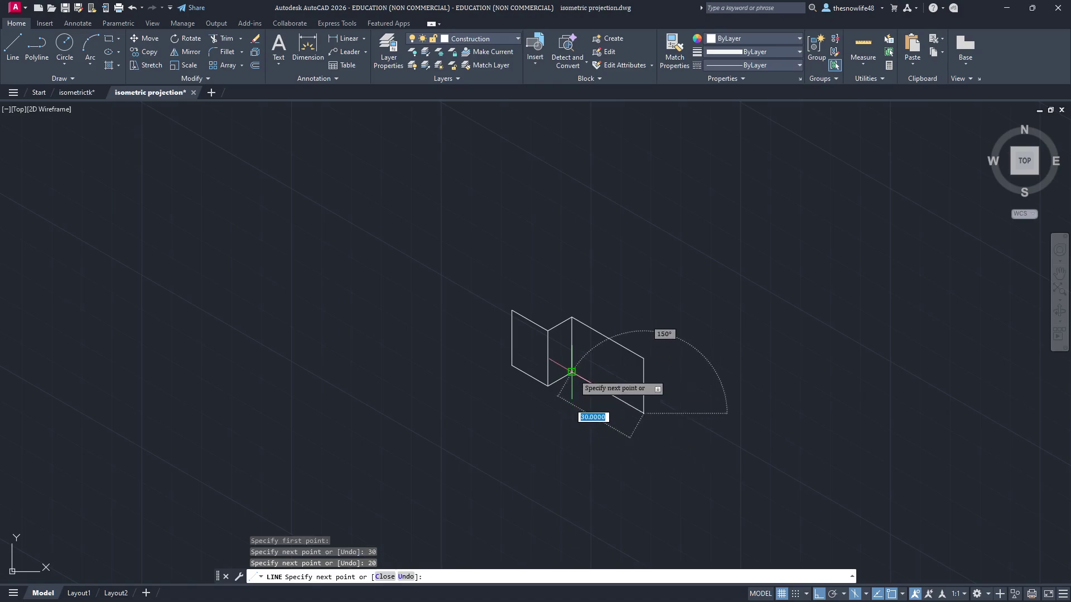
click(572, 373)
key(Escape)
Step: Recentre the drawing and check the Notion guide before returning to AutoCAD
scroll(692, 379, up, 3)
middle_drag(696, 363, 671, 296)
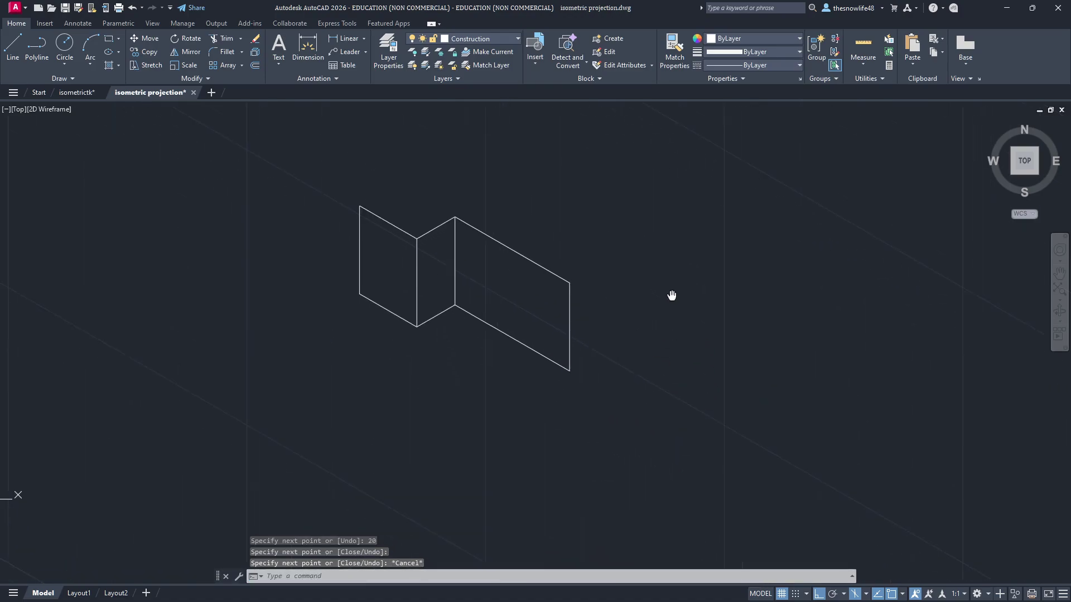
key(alt+Tab)
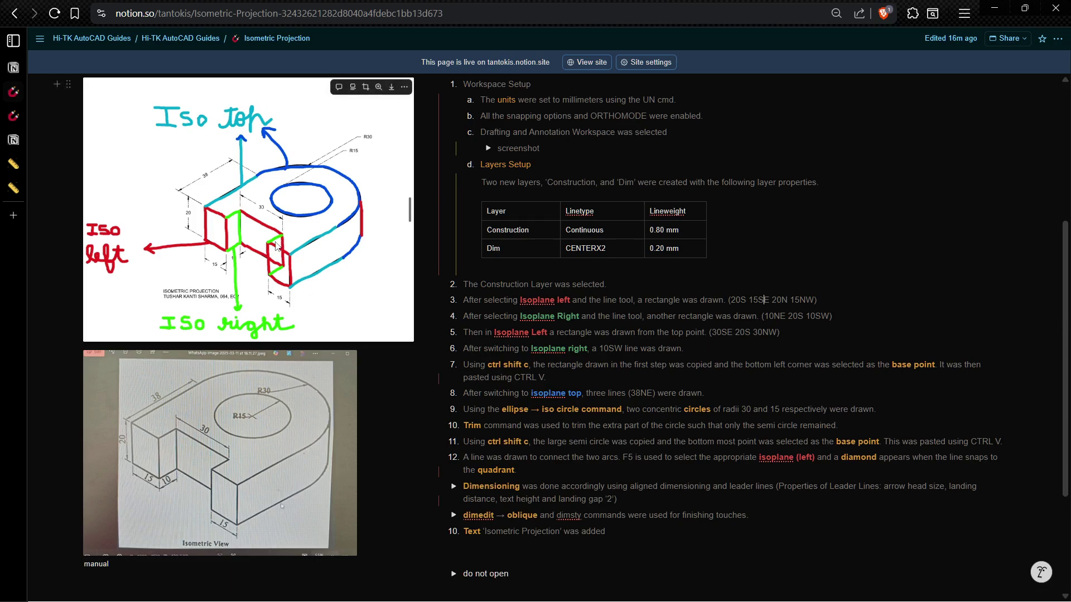
key(alt+Tab)
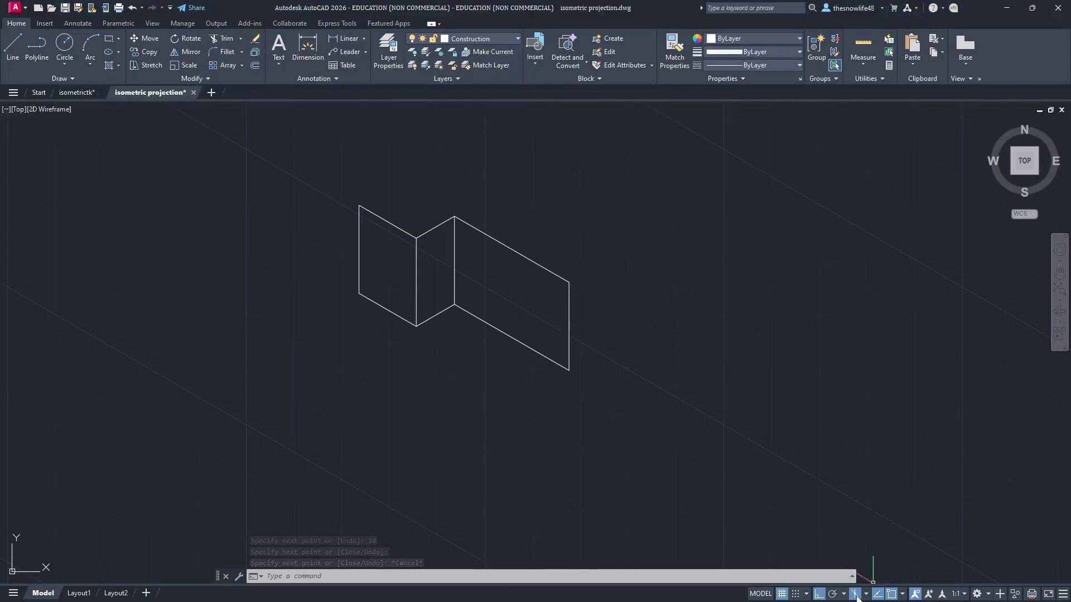
Step: Switch drafting to the right isoplane and undo a misplaced 15-unit line
click(865, 594)
click(887, 581)
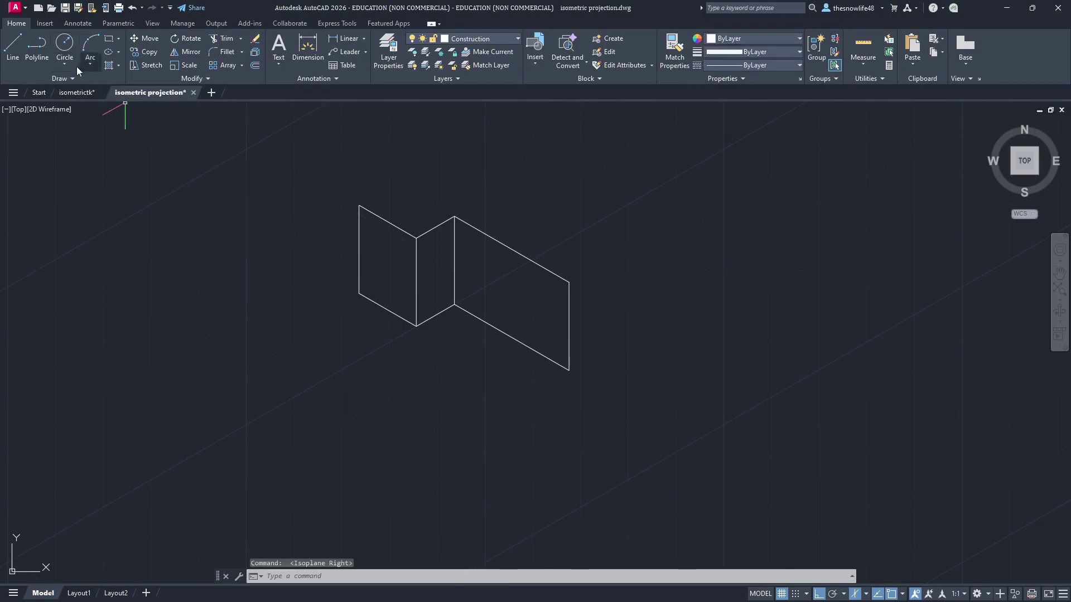
click(13, 50)
click(569, 283)
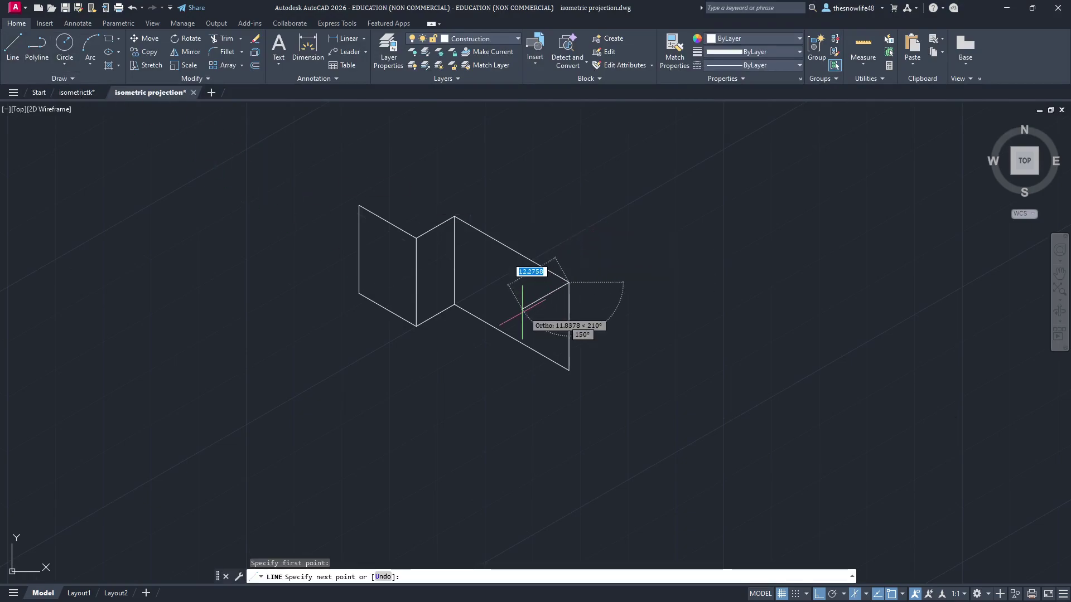
text(15)
key(Return)
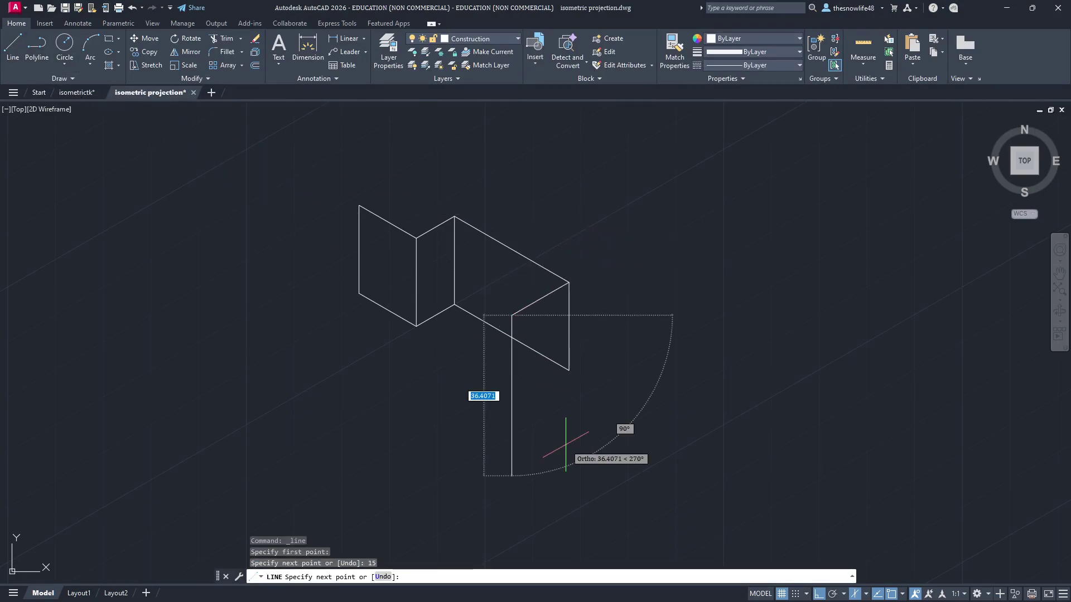
key(Escape)
key(ctrl+z)
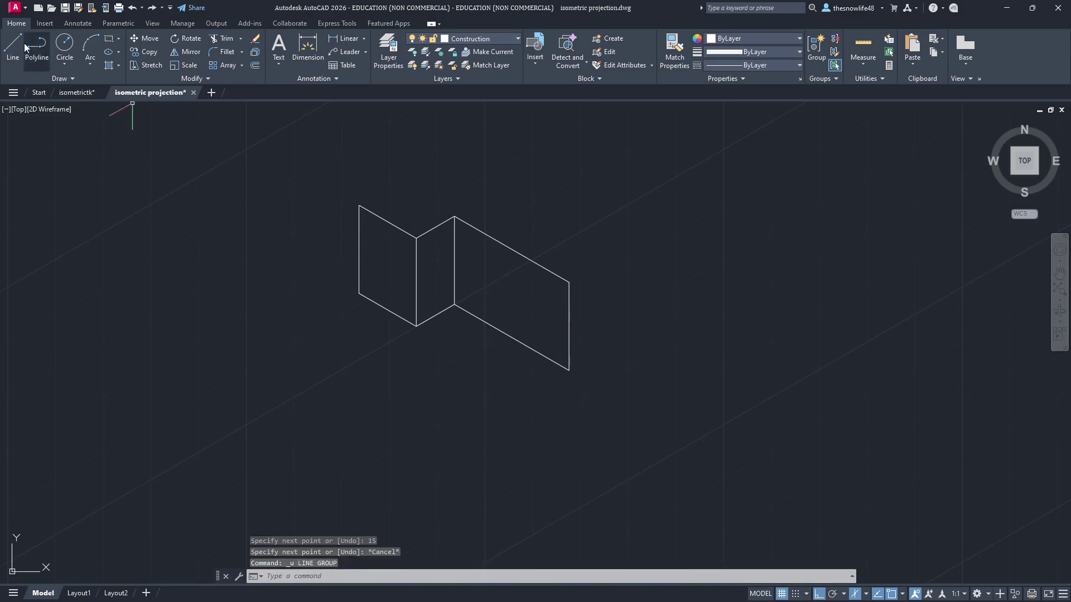
Step: From the block's right corner, draw the small end face: a 10-unit edge and a 20-unit drop, closed back
click(13, 50)
click(568, 282)
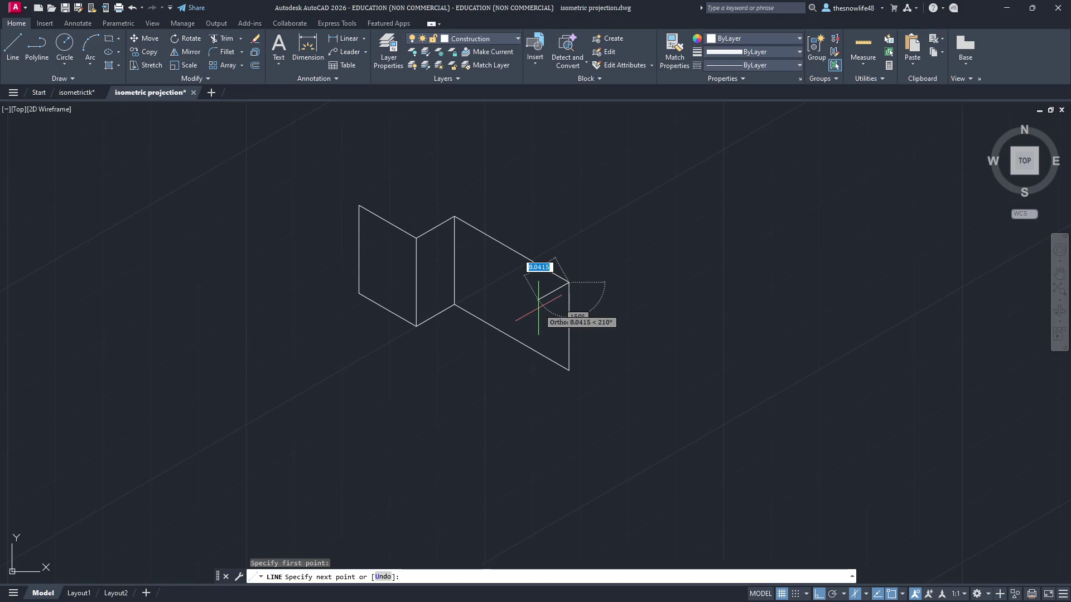
text(10)
key(Return)
text(20)
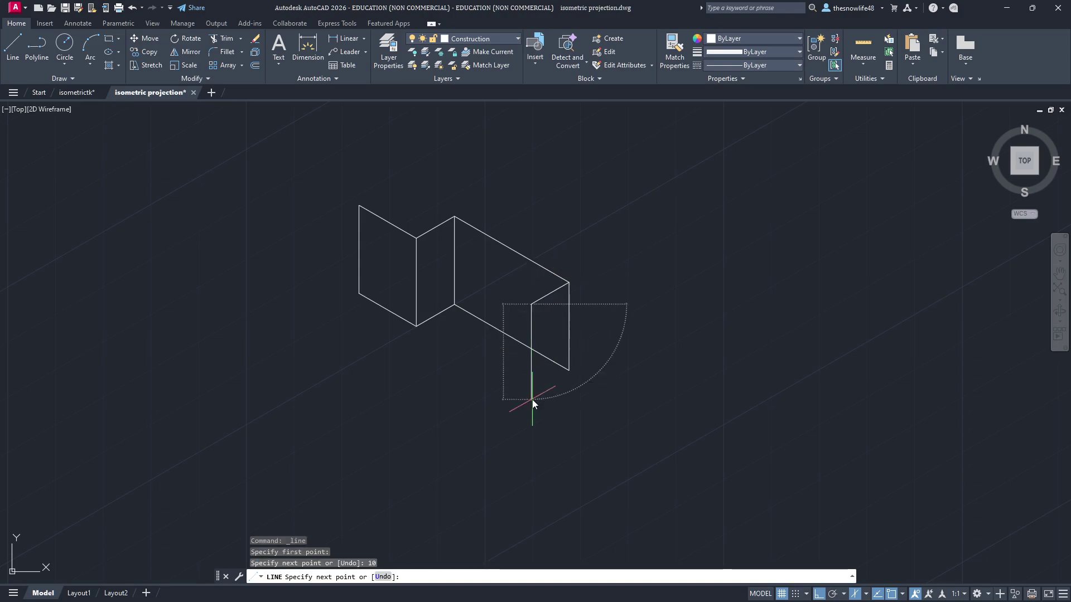
key(Return)
click(569, 370)
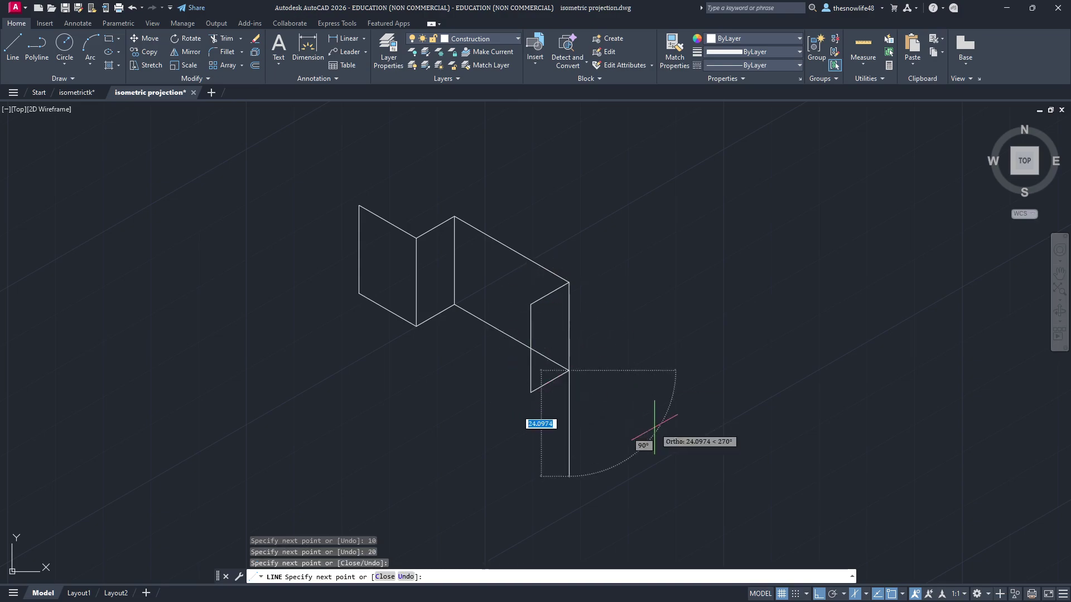
key(Escape)
key(alt+Tab)
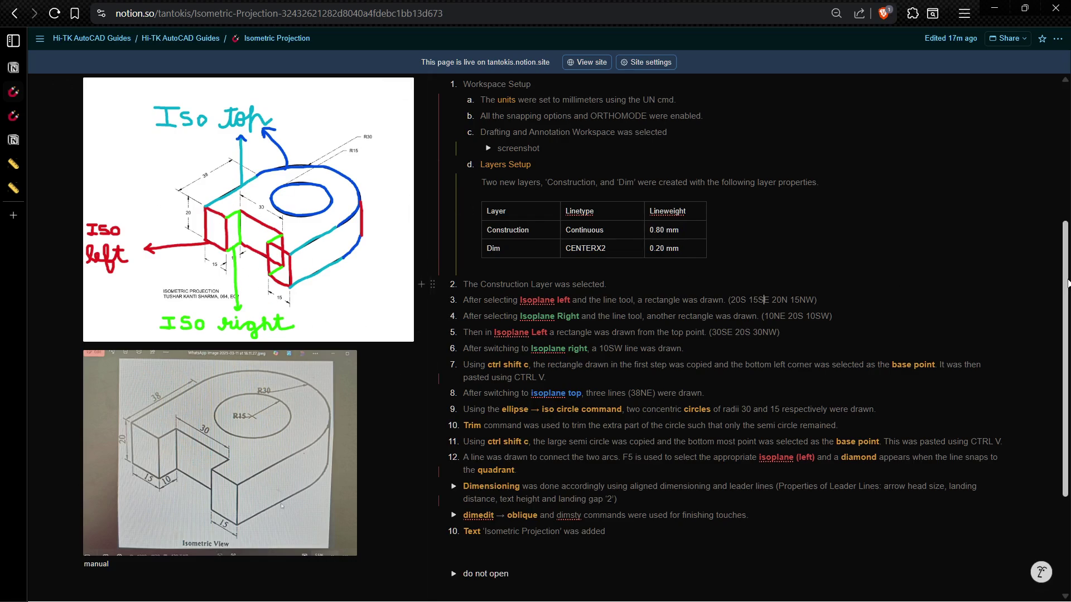
Step: Review the Isometric Projection steps in Notion, then return to AutoCAD and start LINE
scroll(279, 315, up, 1)
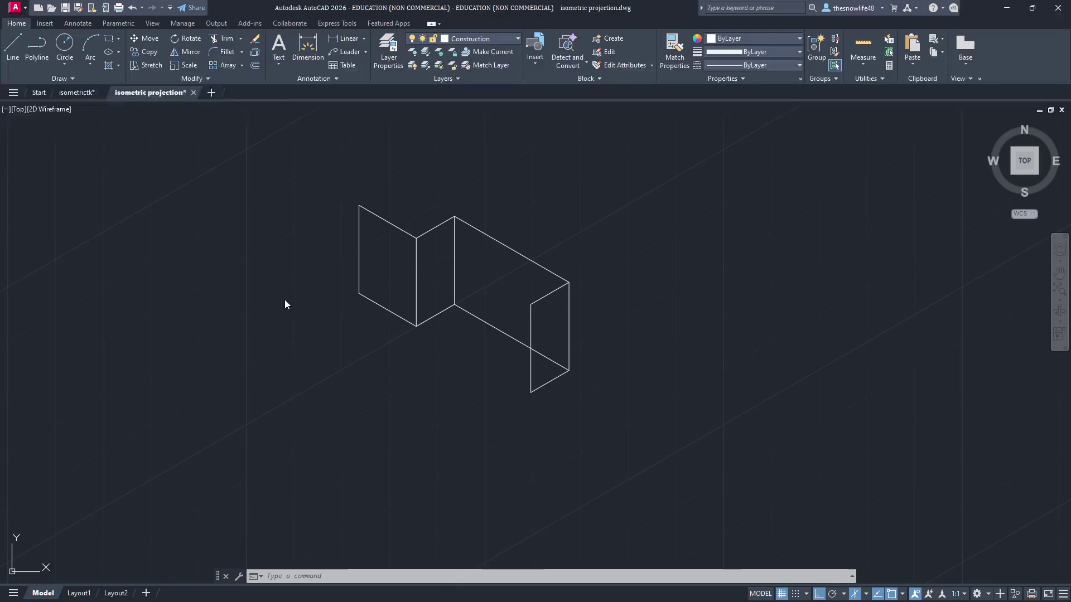
key(alt+Tab)
click(18, 45)
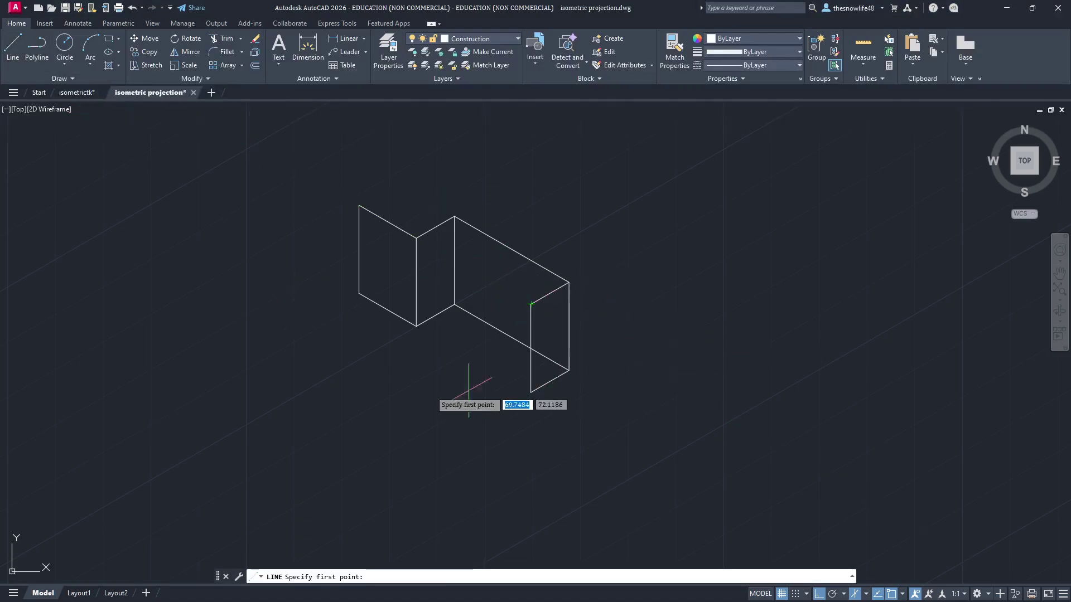
Step: Cancel LINE, zoom in and try window-selecting the left face, toggling ortho with F8
key(Escape)
scroll(359, 241, up, 2)
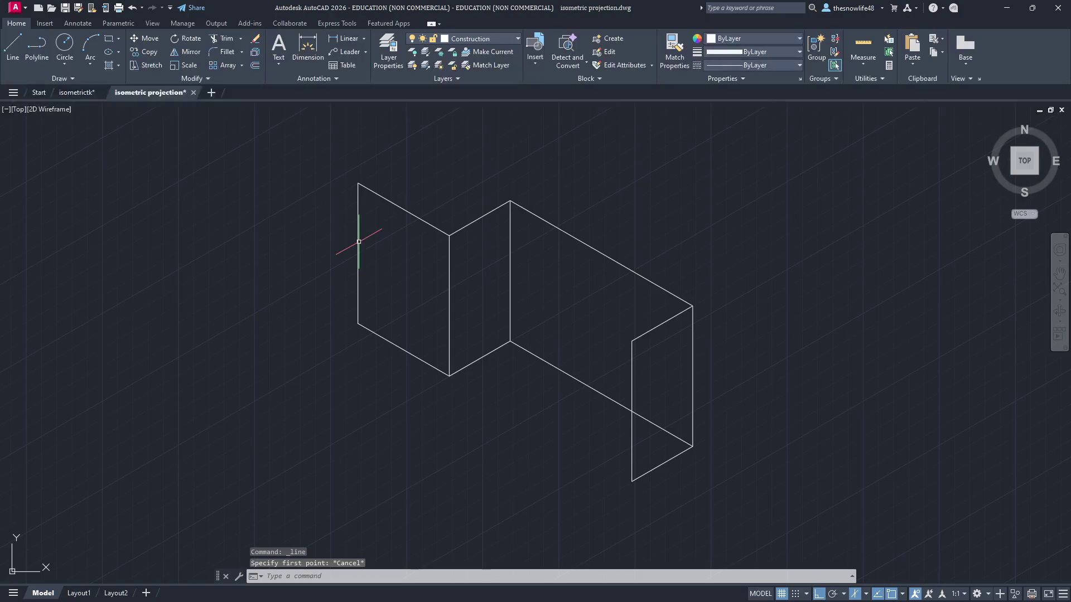
drag(416, 197, 318, 200)
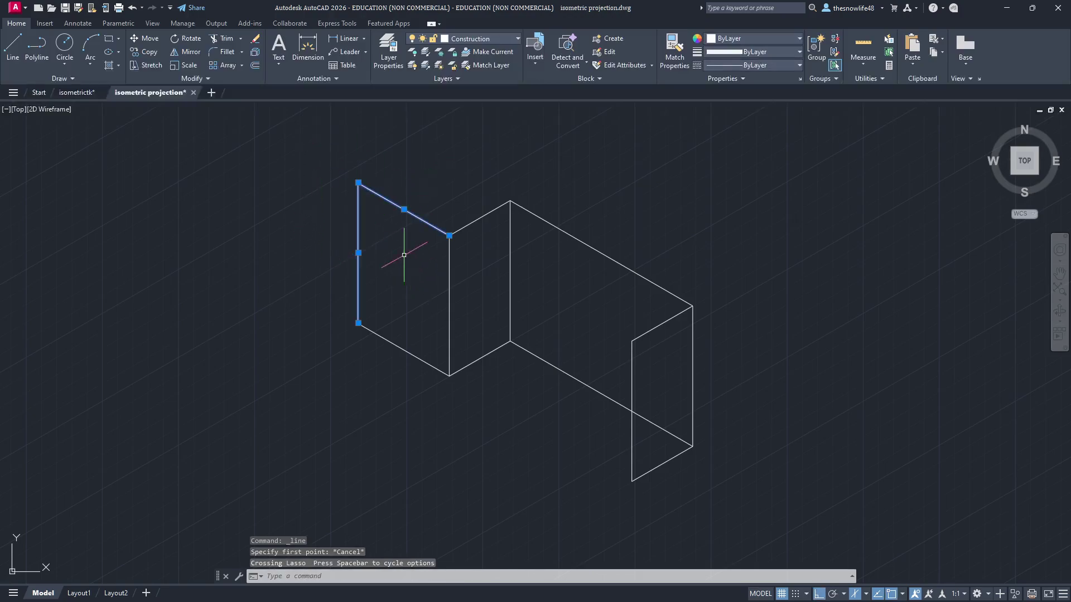
click(289, 112)
key(Escape)
key(Escape)
mouse_move(299, 119)
mouse_down()
mouse_move(434, 298)
mouse_move(478, 418)
mouse_move(452, 454)
mouse_up()
key(F8)
mouse_move(404, 154)
mouse_down()
mouse_move(308, 215)
mouse_move(363, 407)
mouse_move(437, 401)
mouse_move(469, 220)
mouse_up()
click(480, 218)
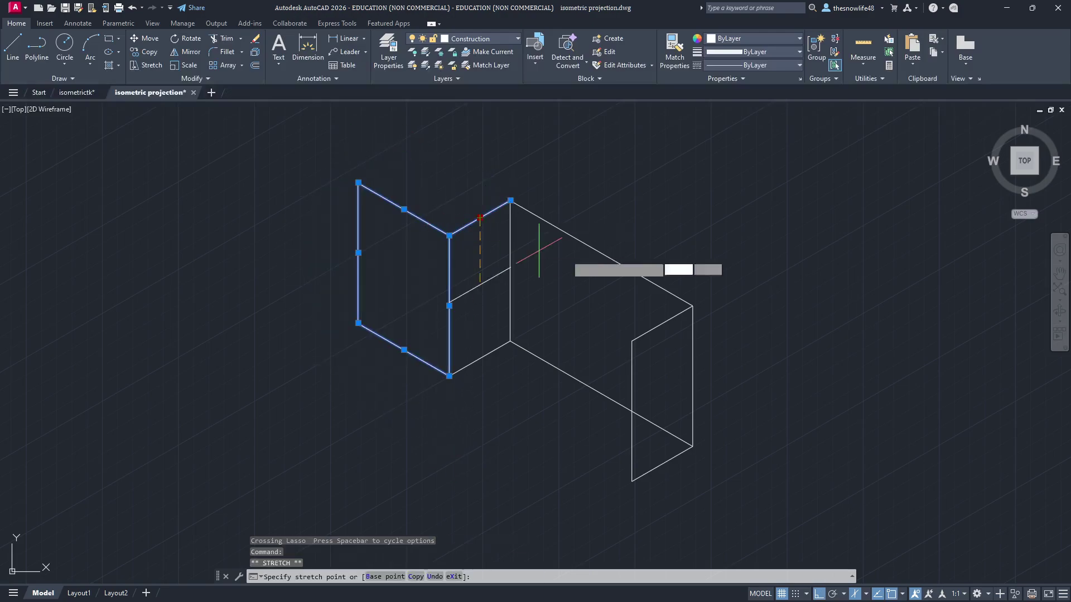
key(Escape)
key(Escape)
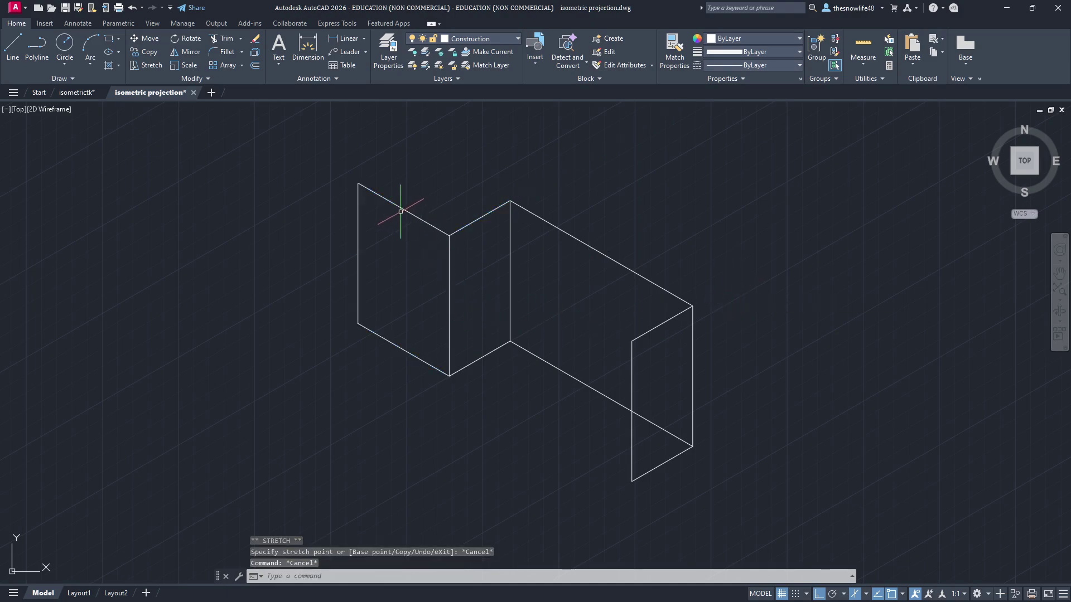
Step: Pick the left face's top, left and right edges one by one
click(403, 211)
key(Escape)
click(407, 212)
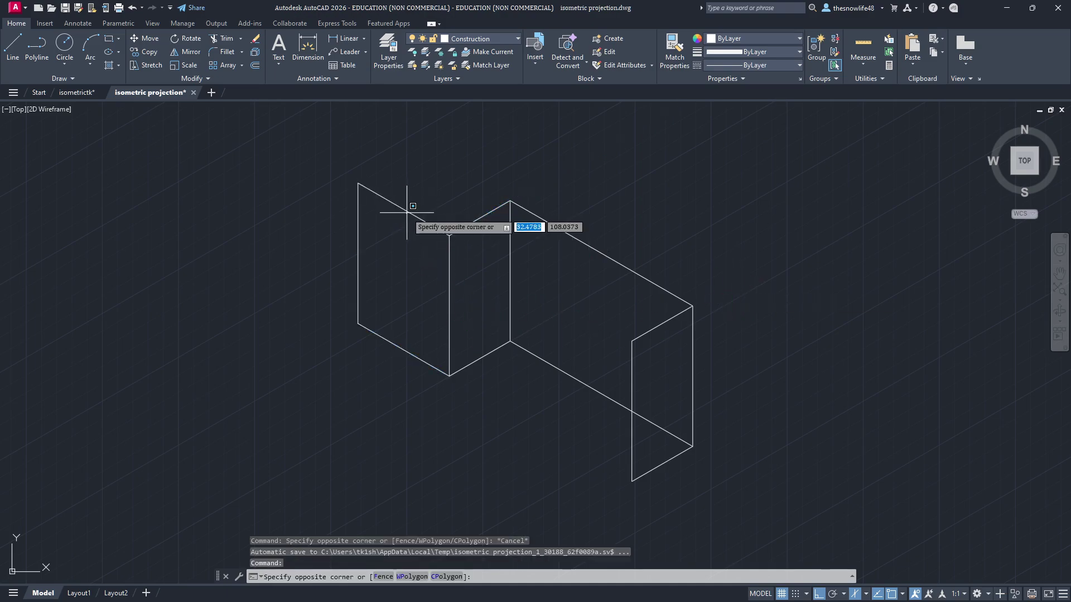
key(Escape)
click(404, 209)
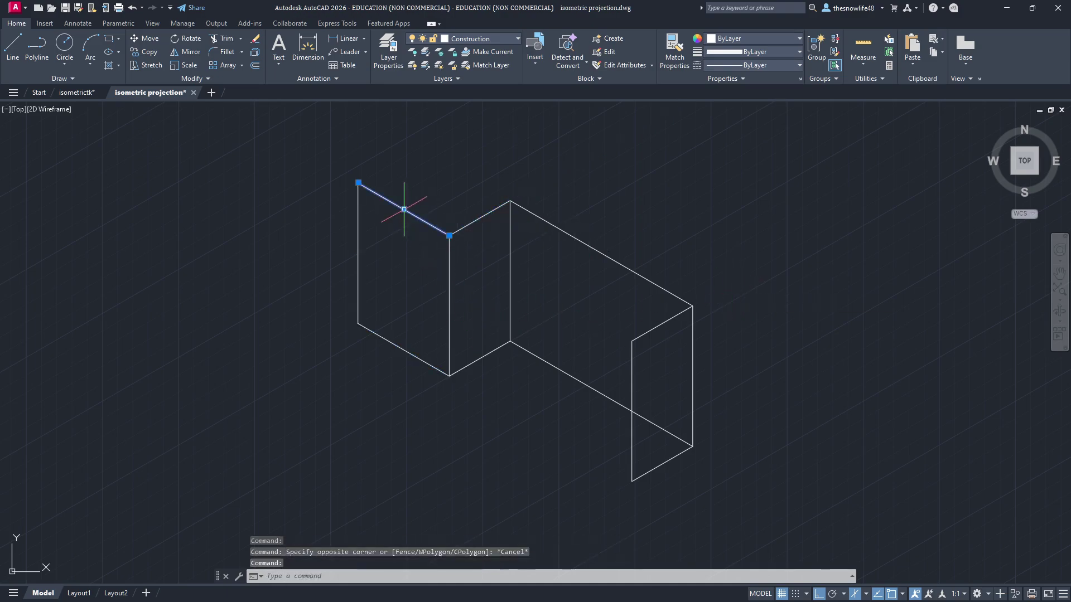
click(359, 239)
click(450, 285)
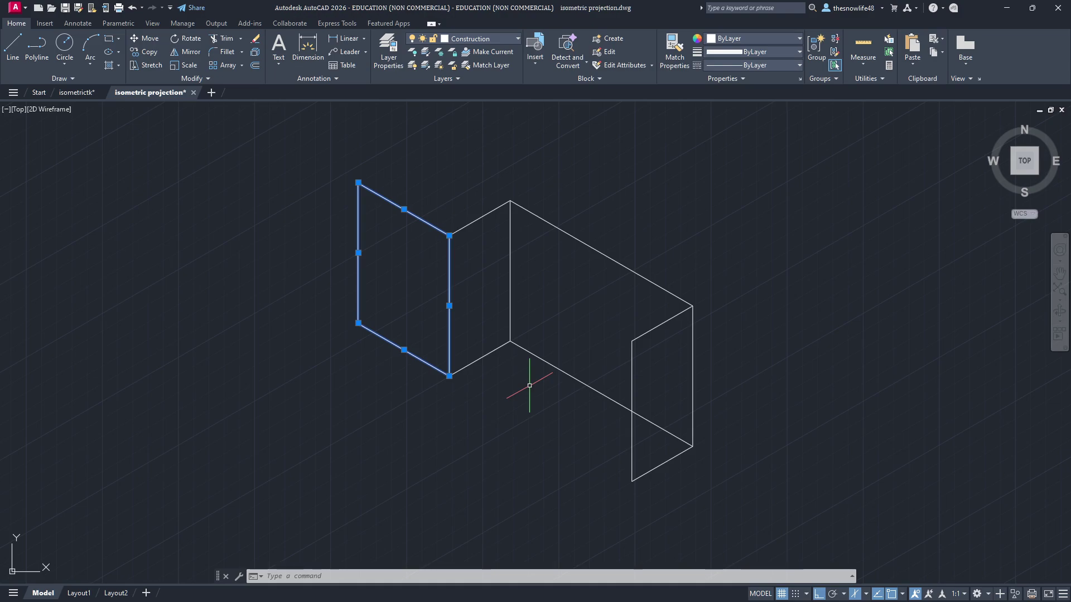
Step: Copy the selected face with its lower-left corner as base point, then cancel a first paste
key(ctrl+shift+c)
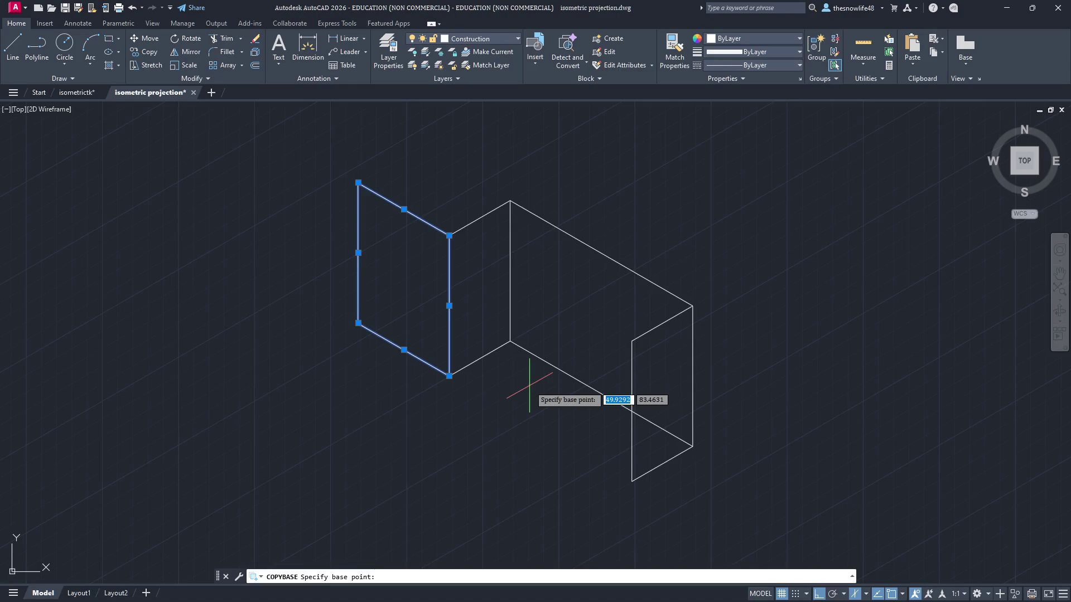
scroll(524, 385, up, 2)
scroll(527, 384, down, 2)
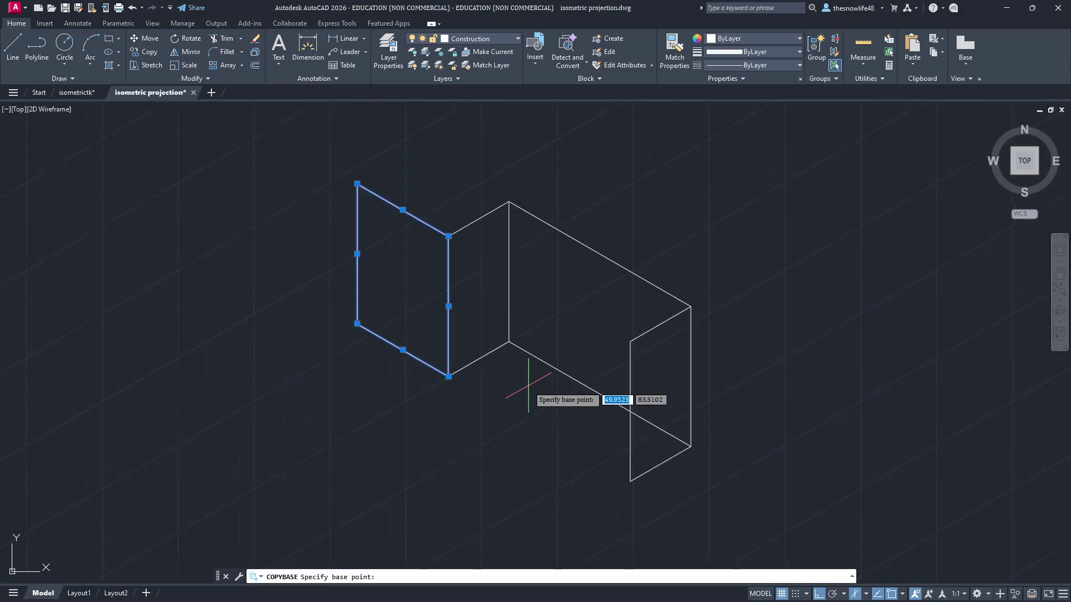
click(357, 323)
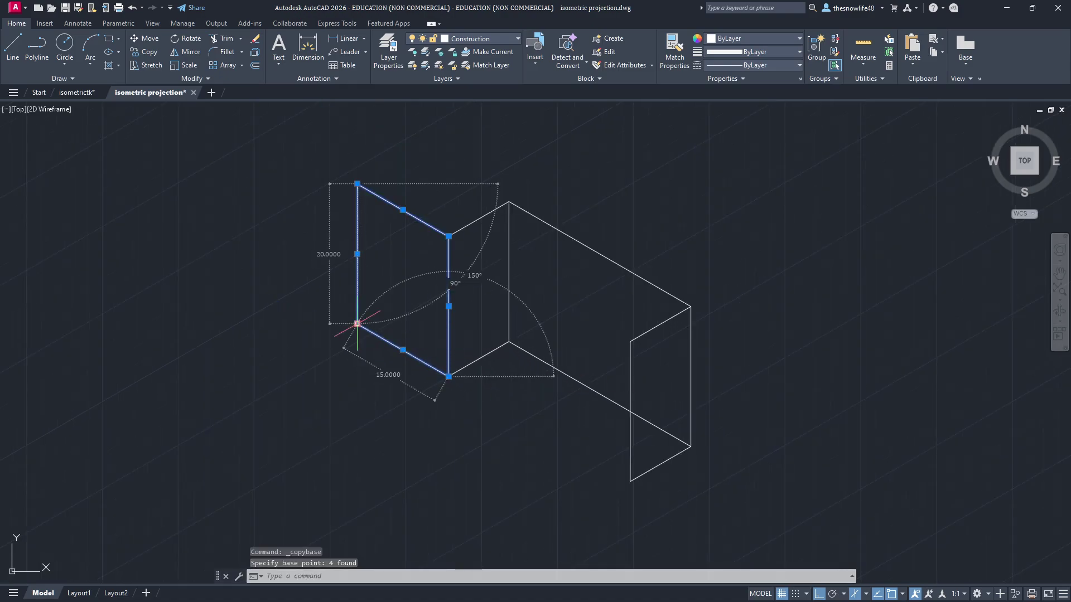
key(Escape)
middle_drag(650, 435, 485, 322)
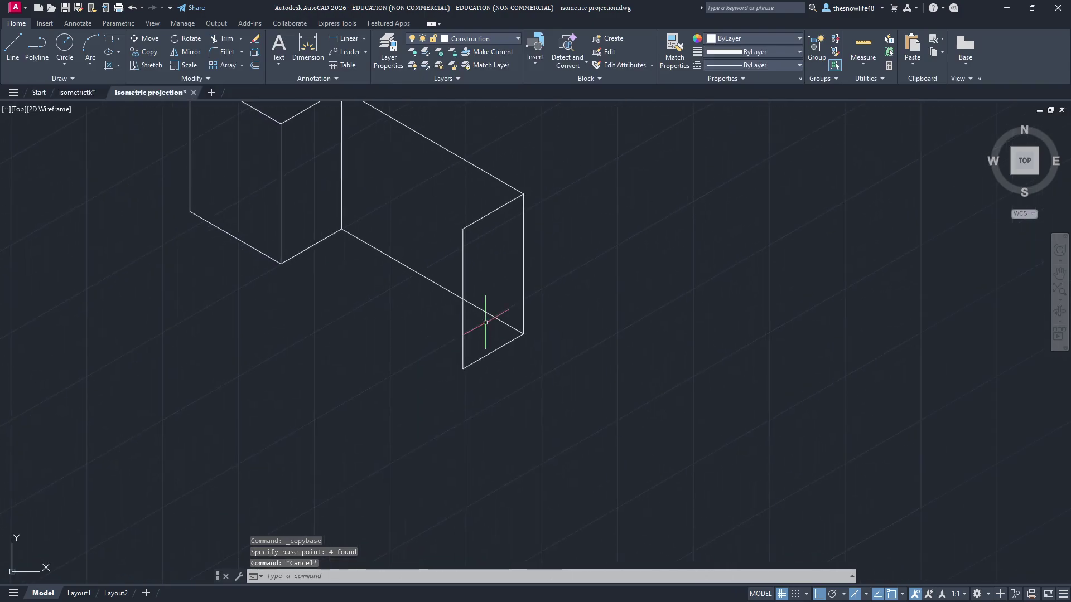
key(ctrl+v)
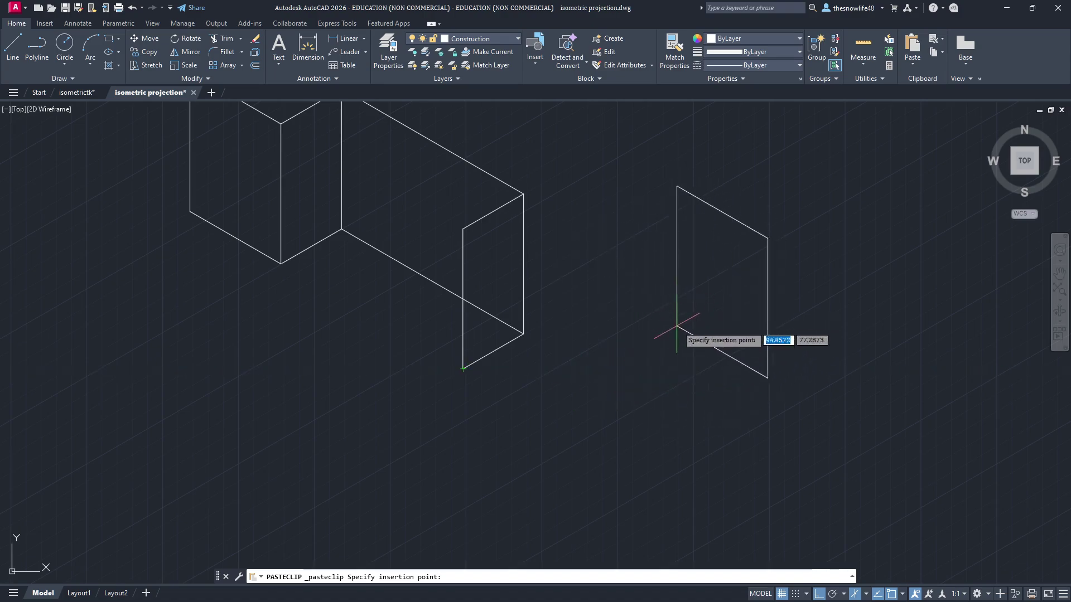
key(Escape)
middle_drag(422, 260, 431, 338)
Step: Reselect the left face's edges, copy them from the lowest corner, and begin pasting
click(290, 235)
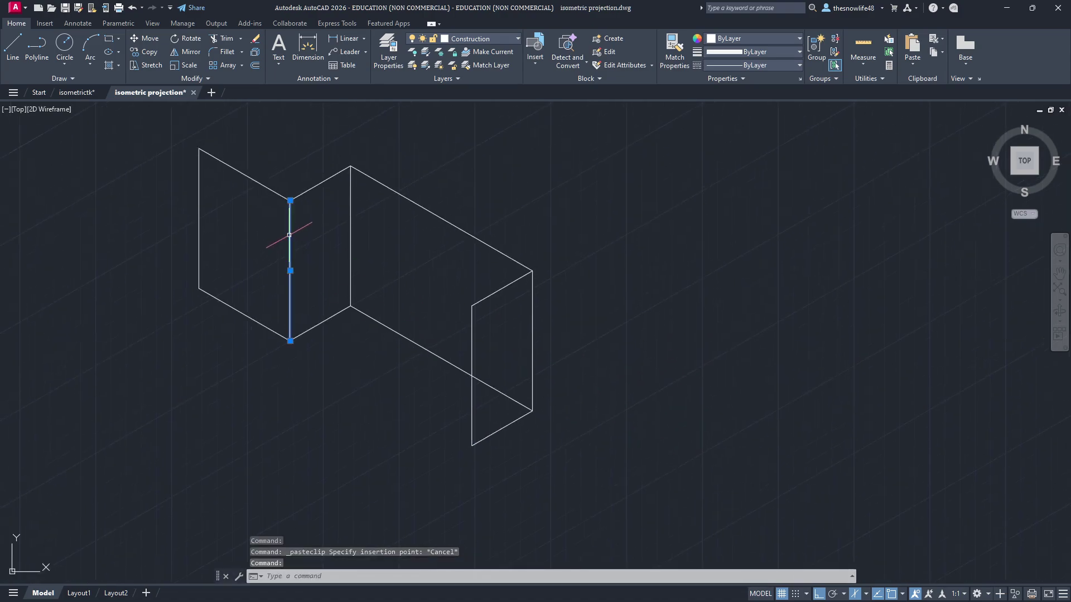
click(257, 182)
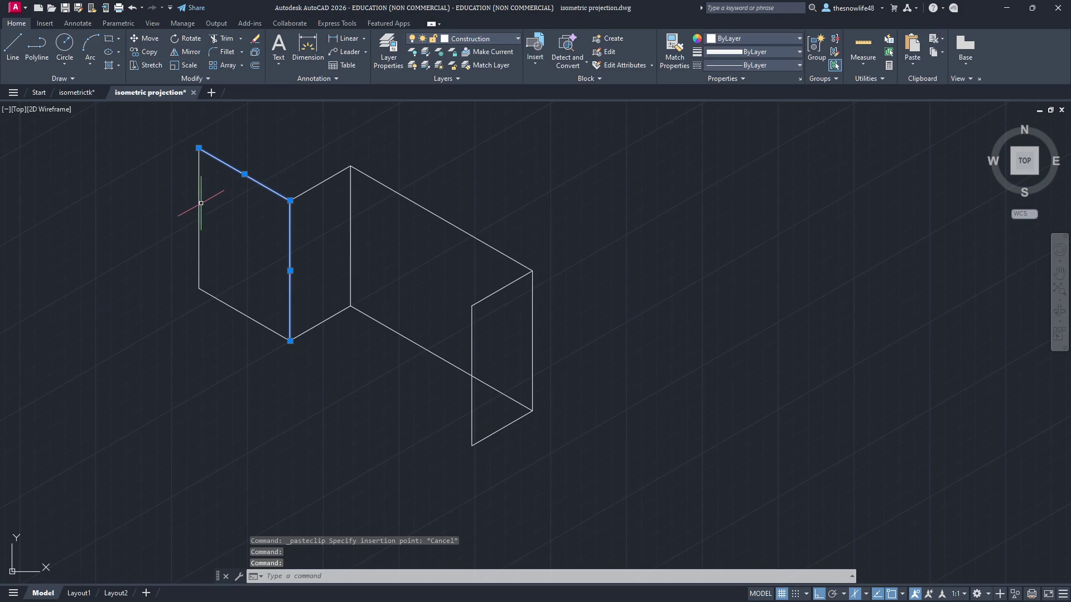
click(198, 204)
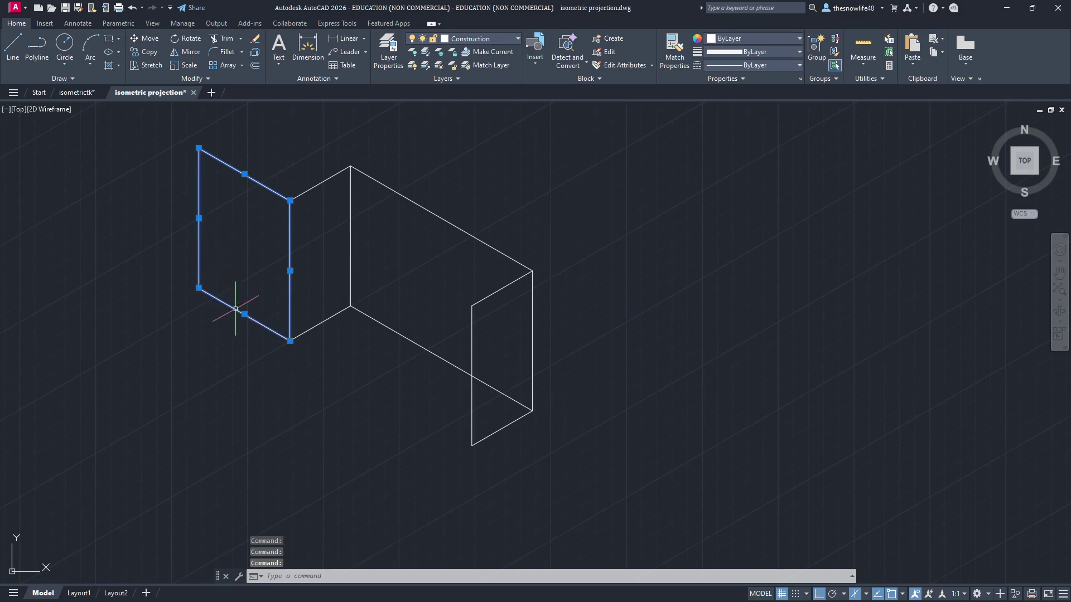
key(ctrl+shift+c)
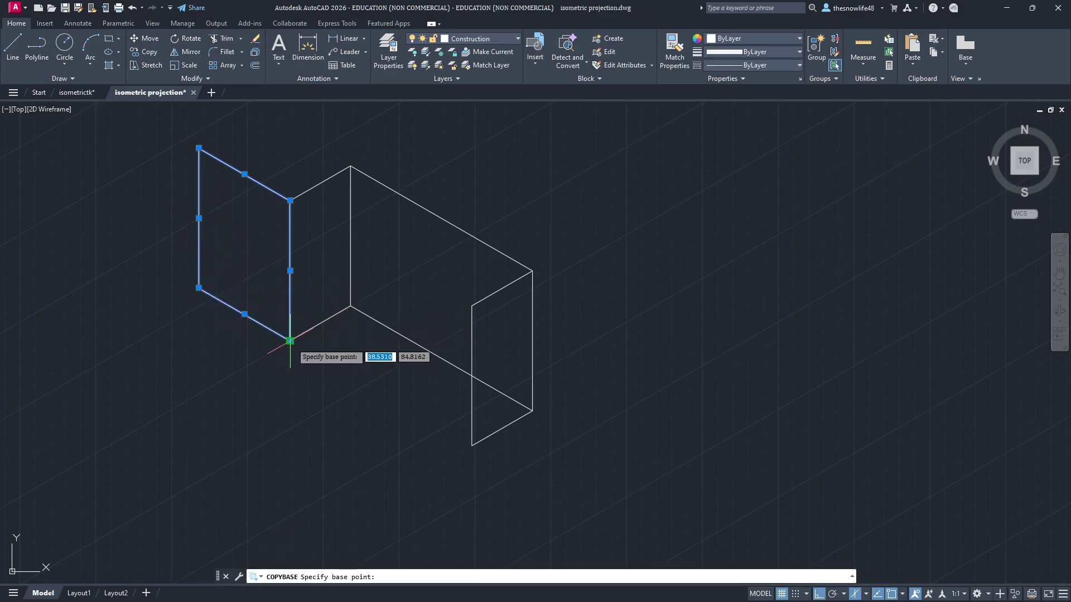
click(290, 341)
key(Escape)
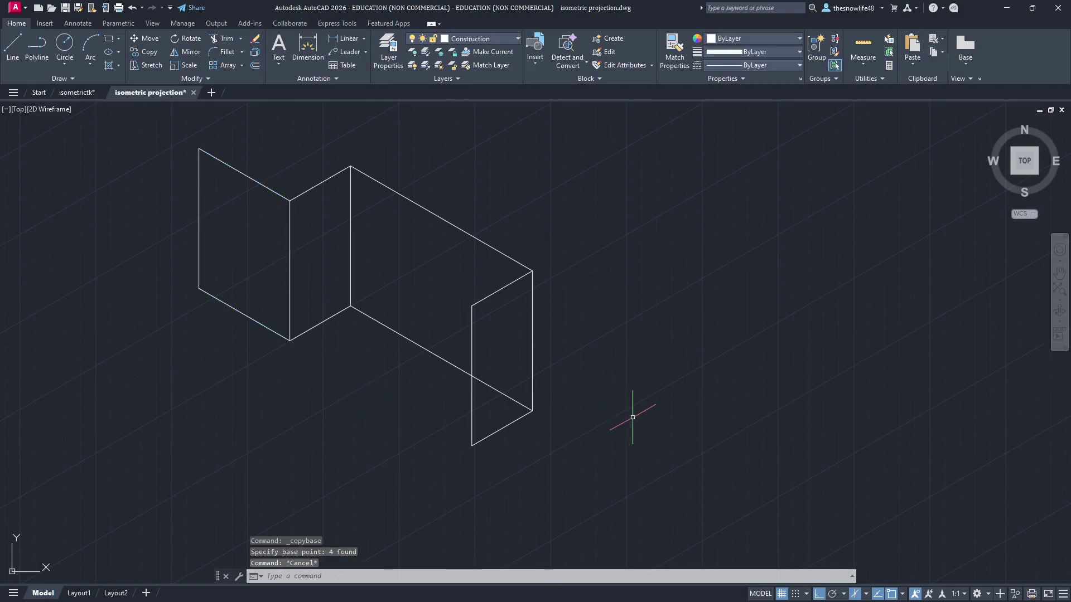
key(ctrl+v)
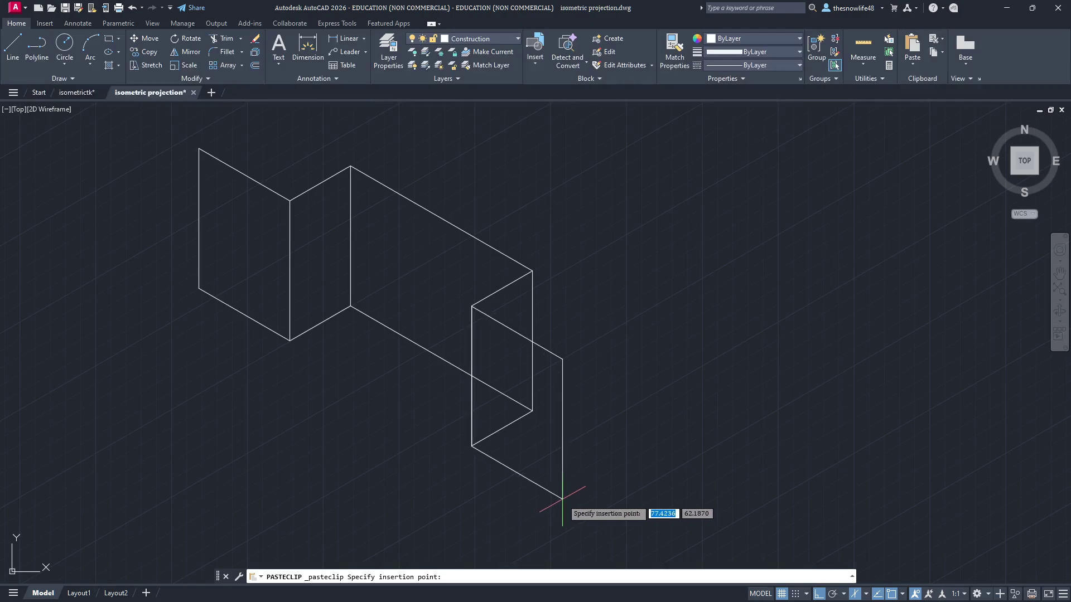
Step: Place the pasted face at the block's right end, then undo it as misplaced
click(562, 499)
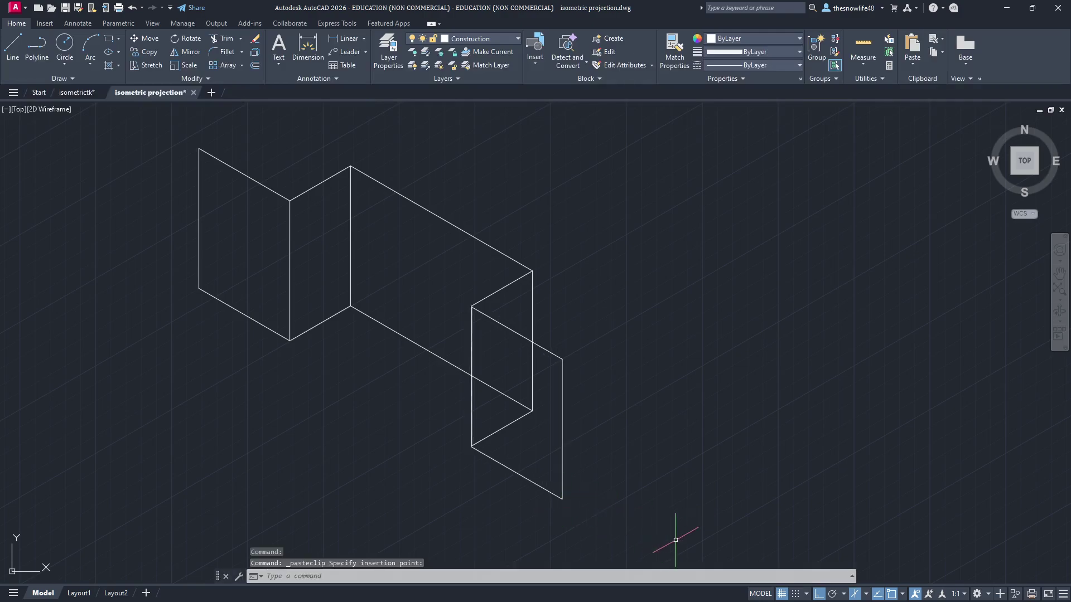
scroll(448, 479, up, 10)
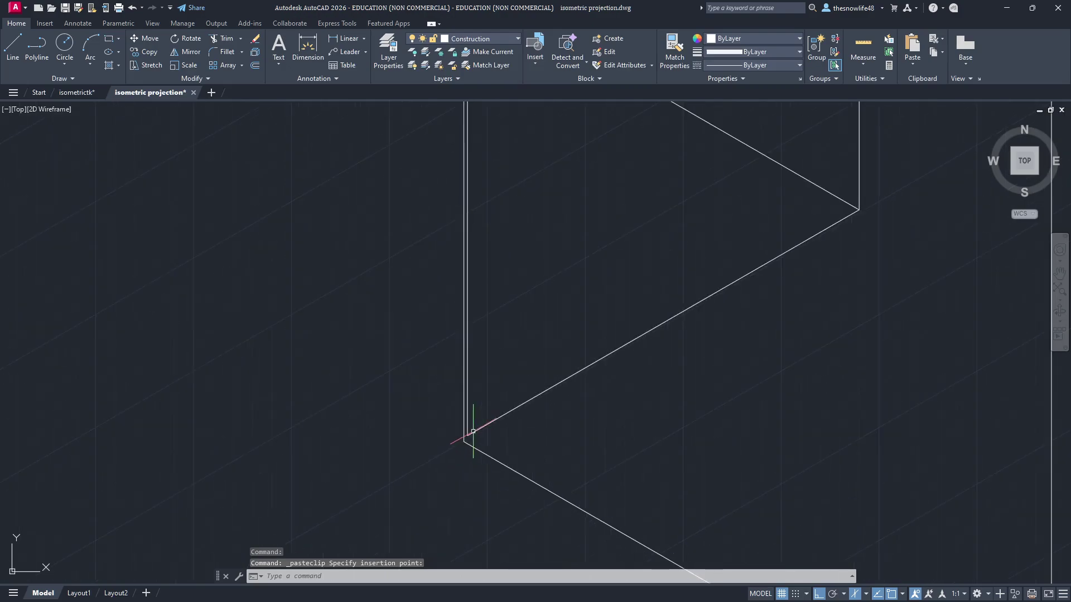
scroll(452, 458, up, 3)
scroll(444, 378, down, 5)
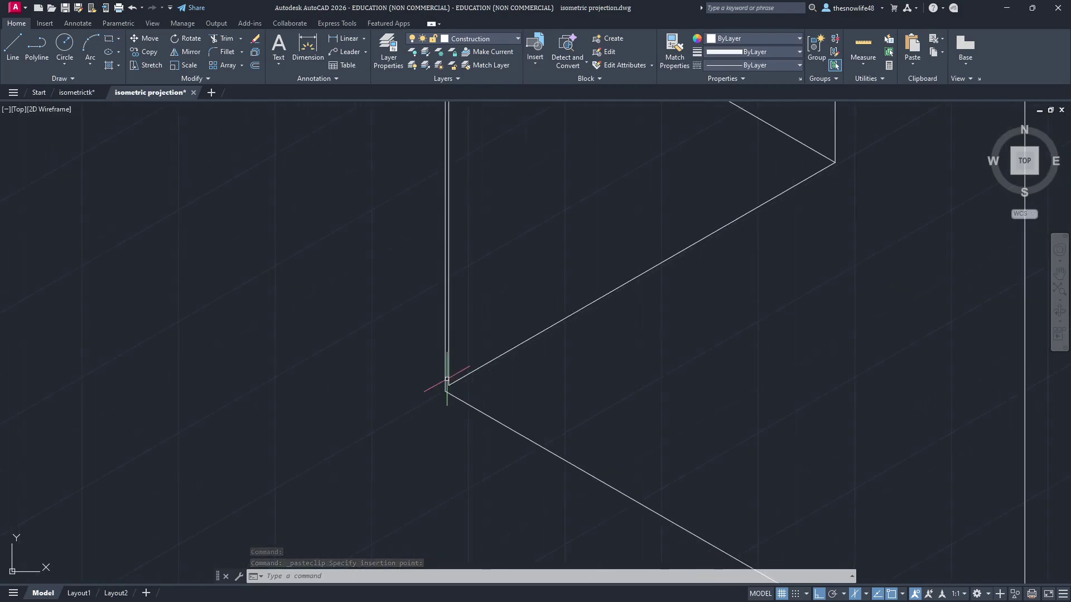
scroll(437, 172, down, 3)
middle_drag(437, 172, 406, 336)
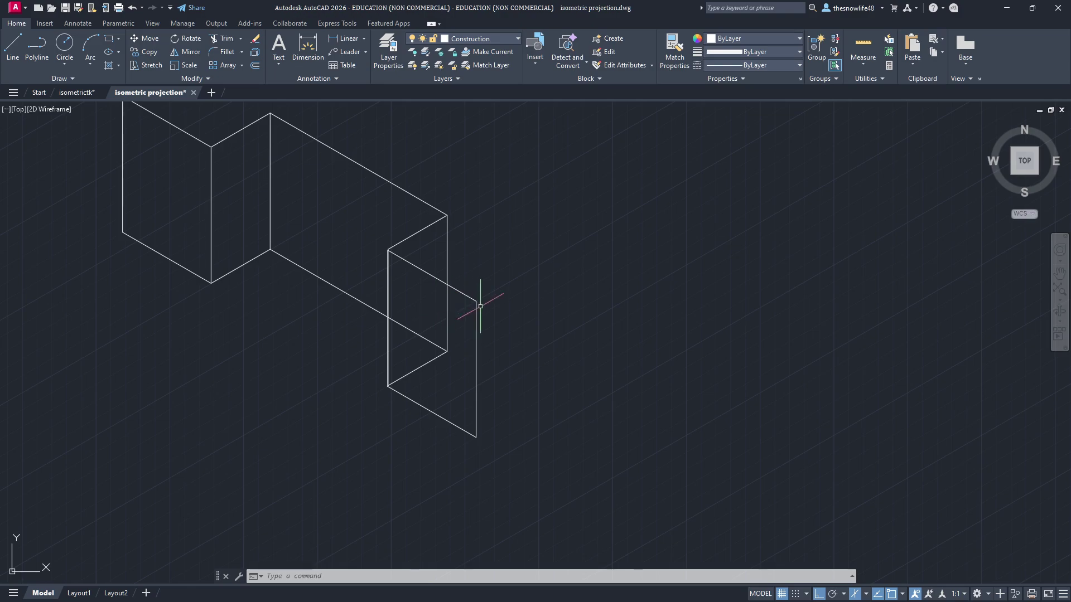
click(477, 315)
click(550, 282)
key(Escape)
key(Escape)
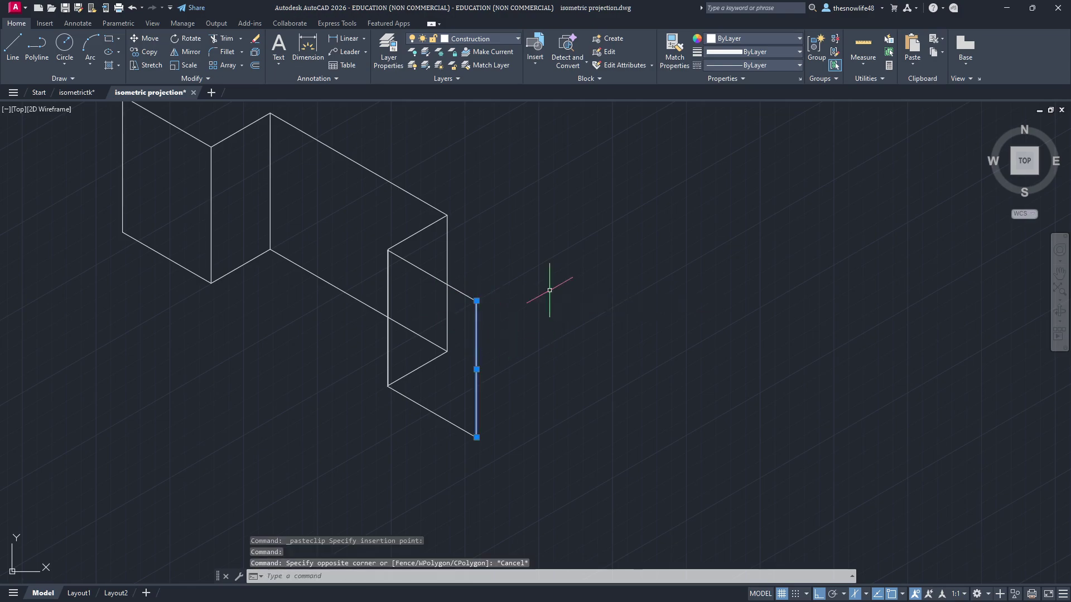
key(ctrl+z)
key(ctrl+z)
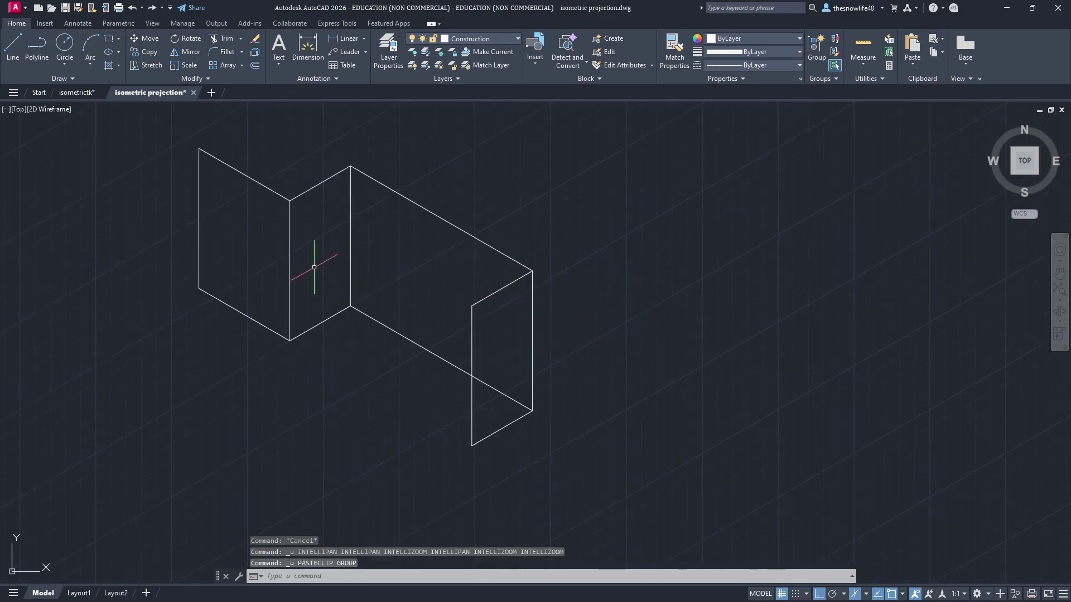
Step: Recopy the left face from its lower corner and paste it onto the right face's bottom corner
click(260, 183)
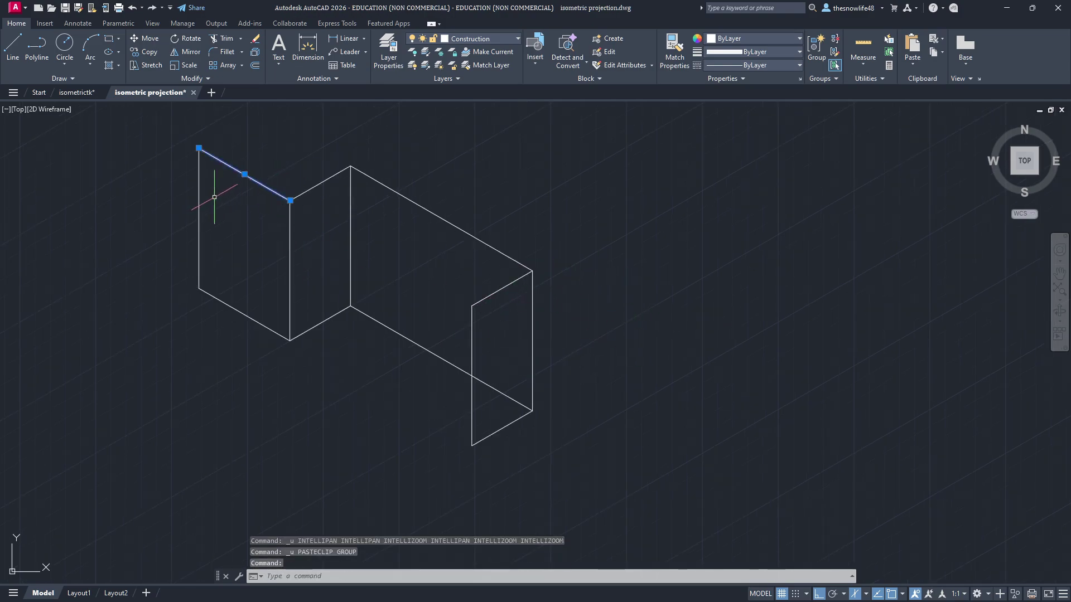
click(290, 246)
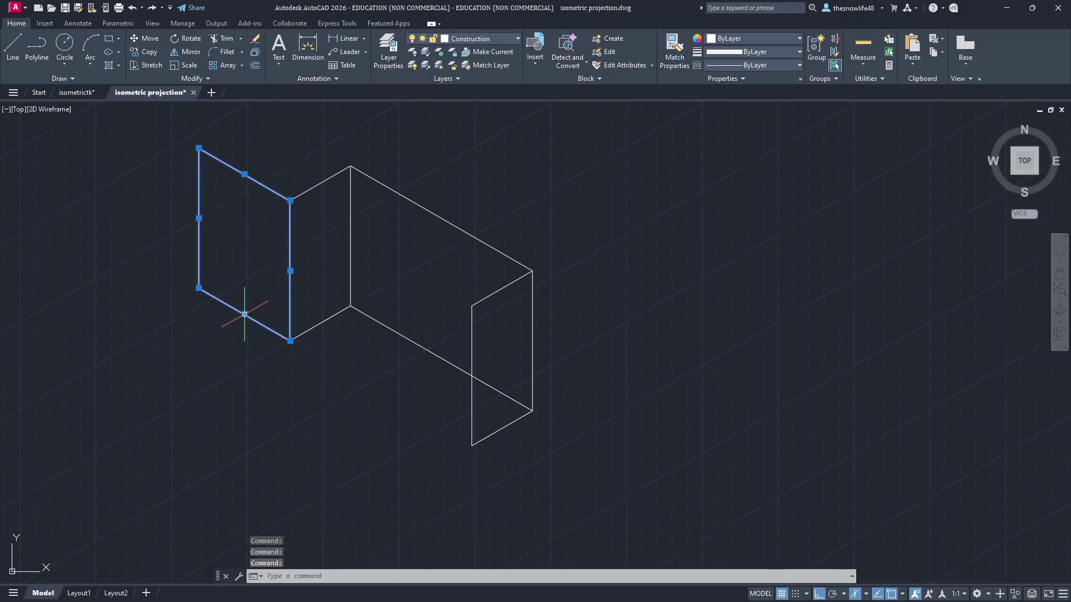
key(ctrl+c)
key(ctrl+shift+c)
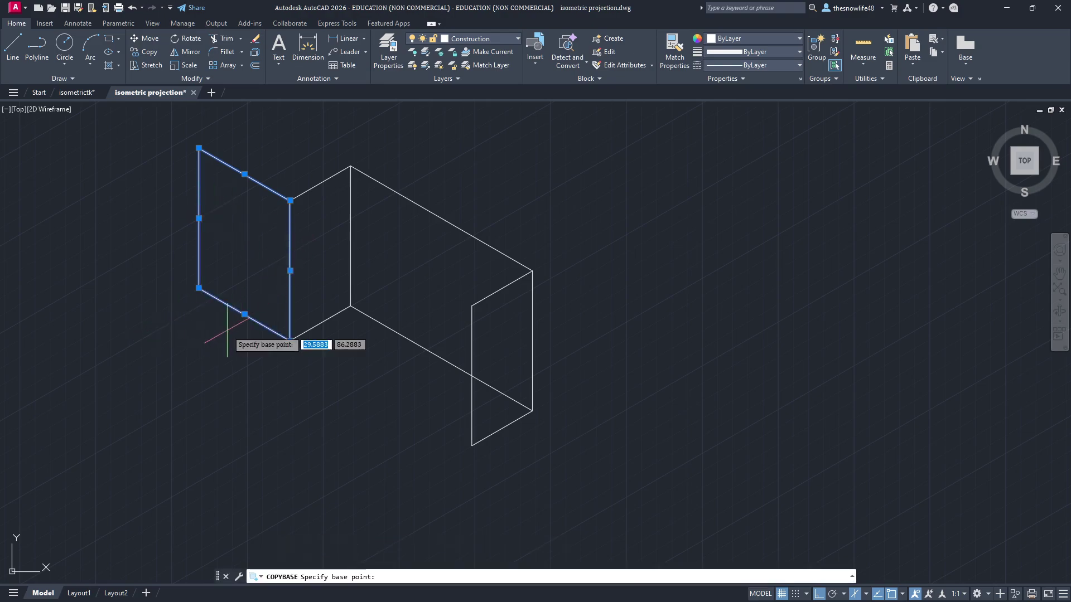
click(199, 288)
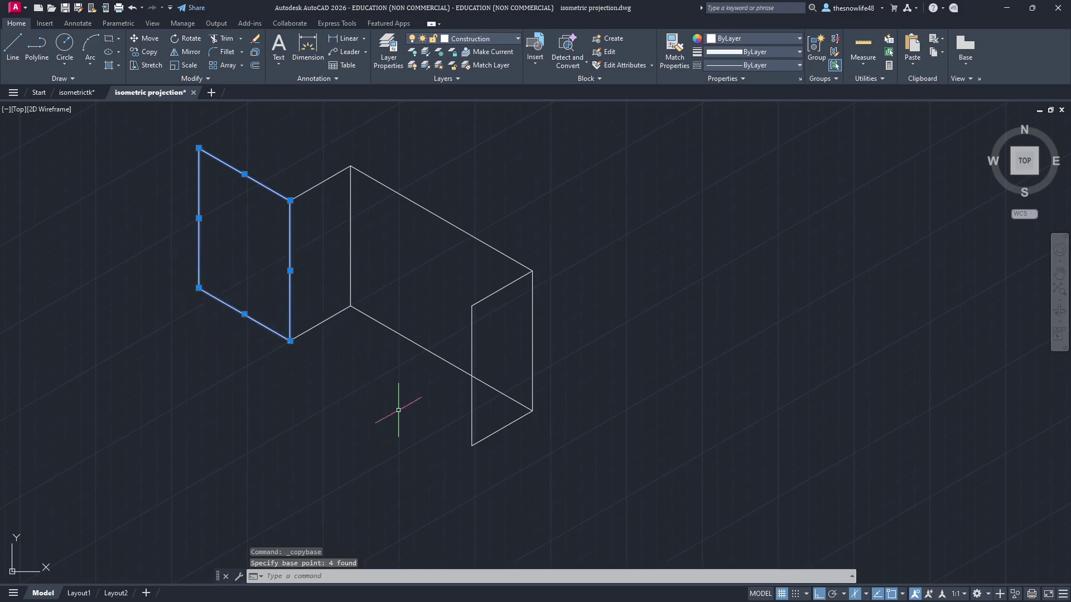
key(ctrl+v)
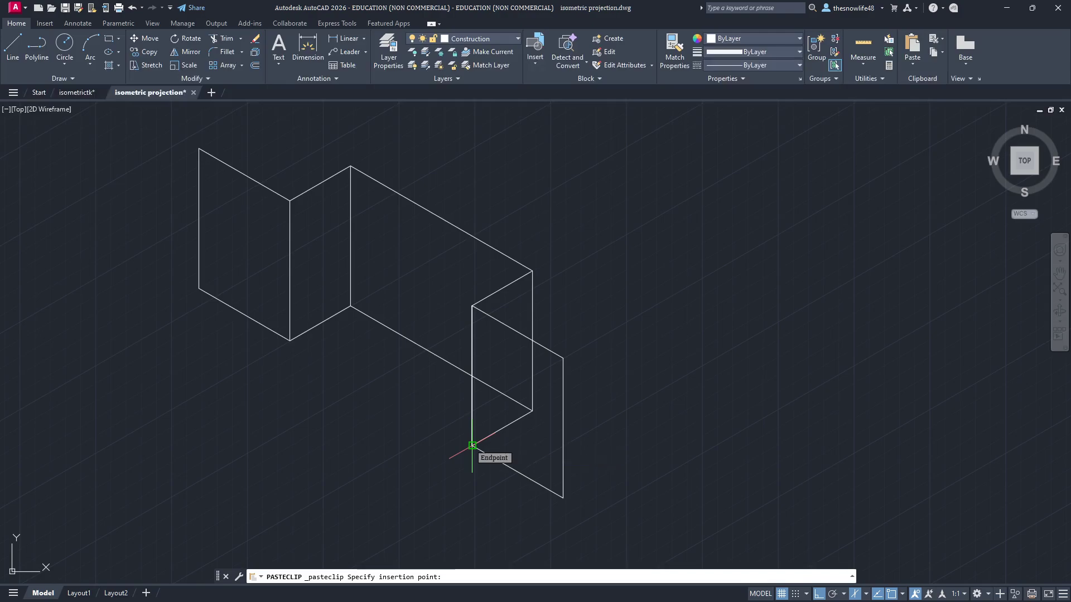
click(472, 446)
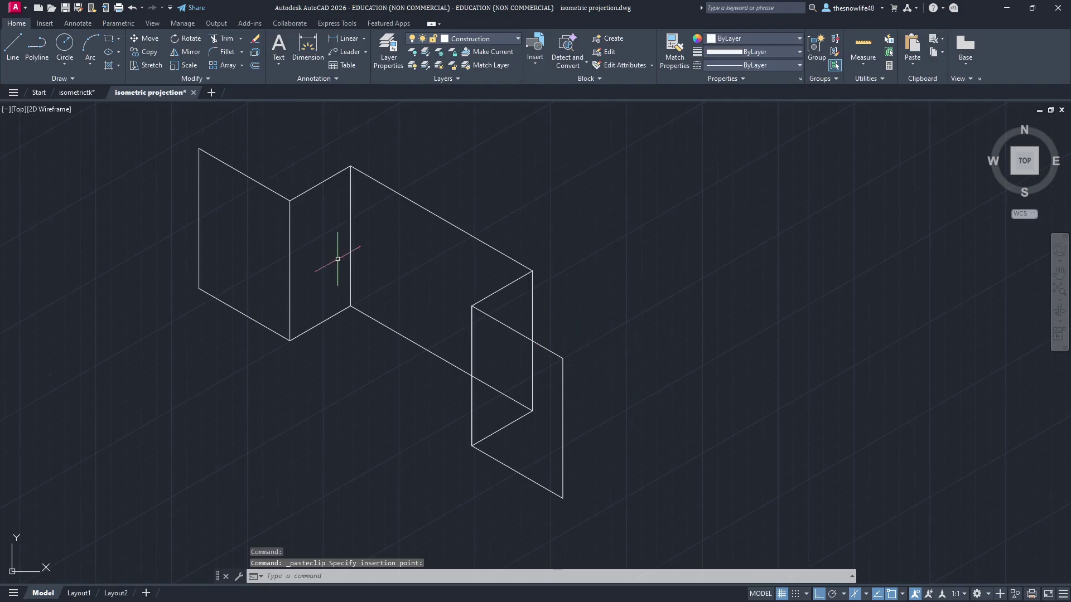
key(alt+Tab)
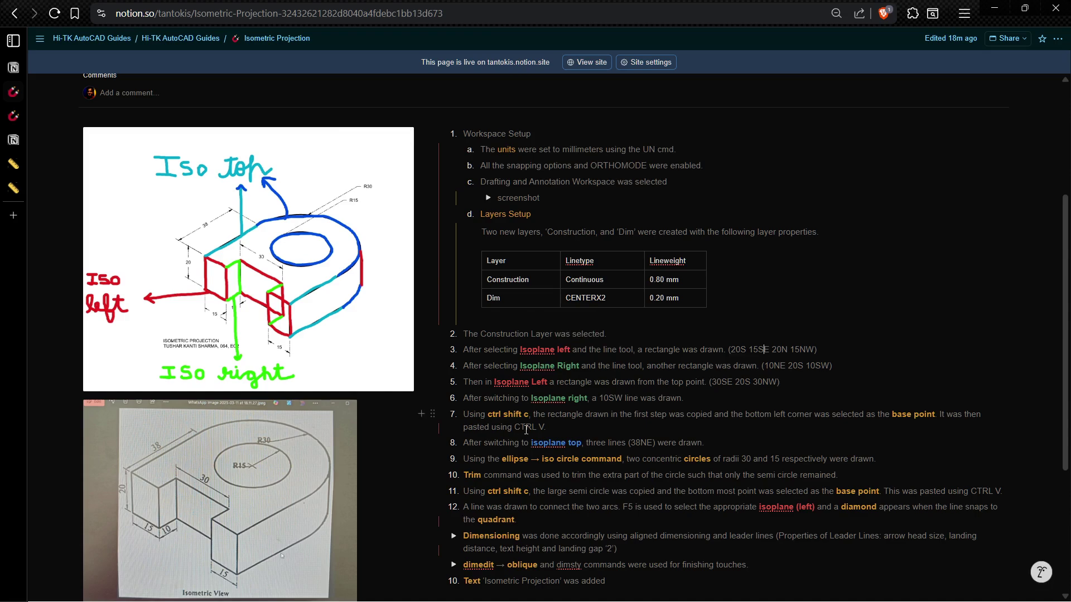
drag(557, 432, 454, 340)
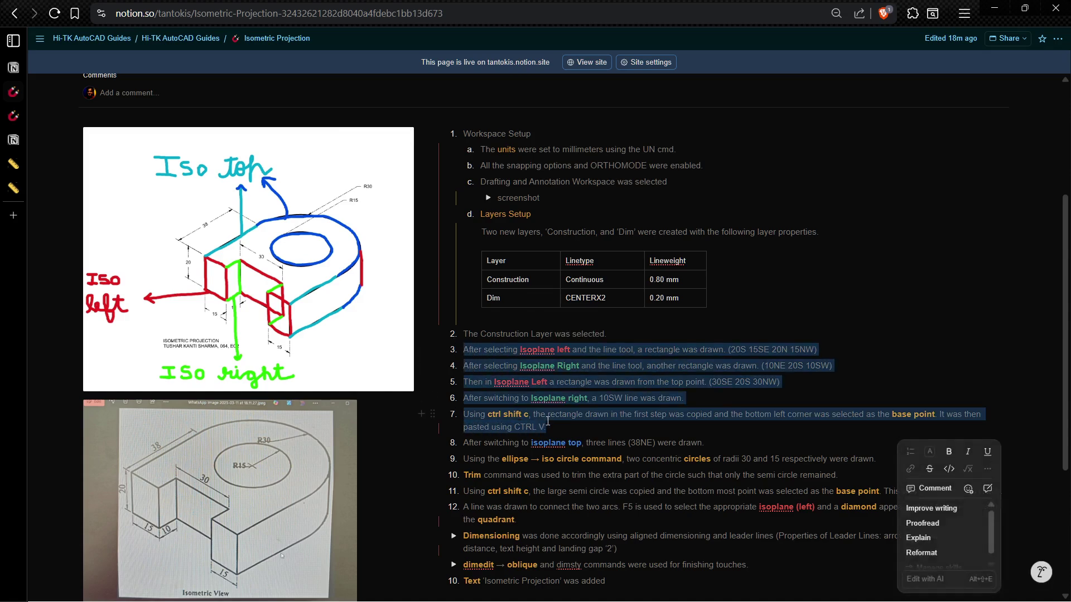
click(574, 431)
drag(473, 446, 611, 453)
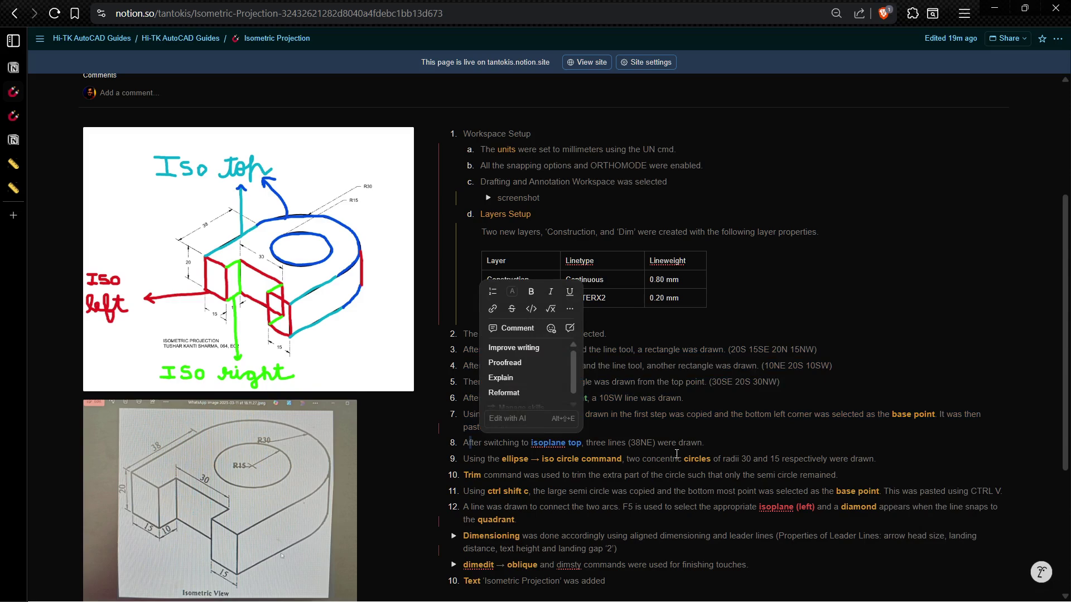
click(687, 449)
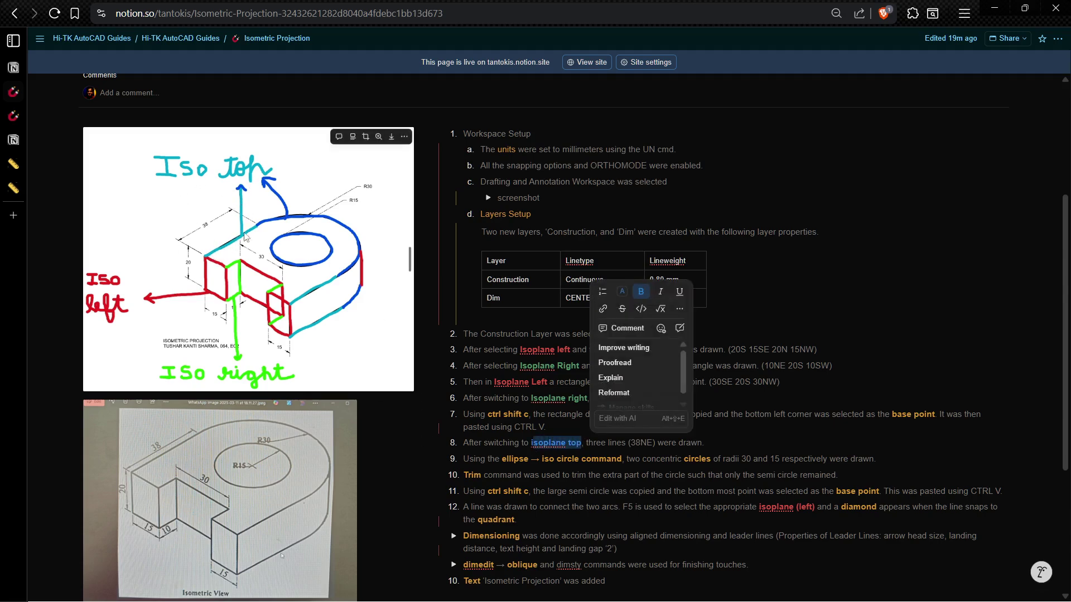
Step: Return to AutoCAD and switch the drafting isoplane to Top
key(alt+Tab)
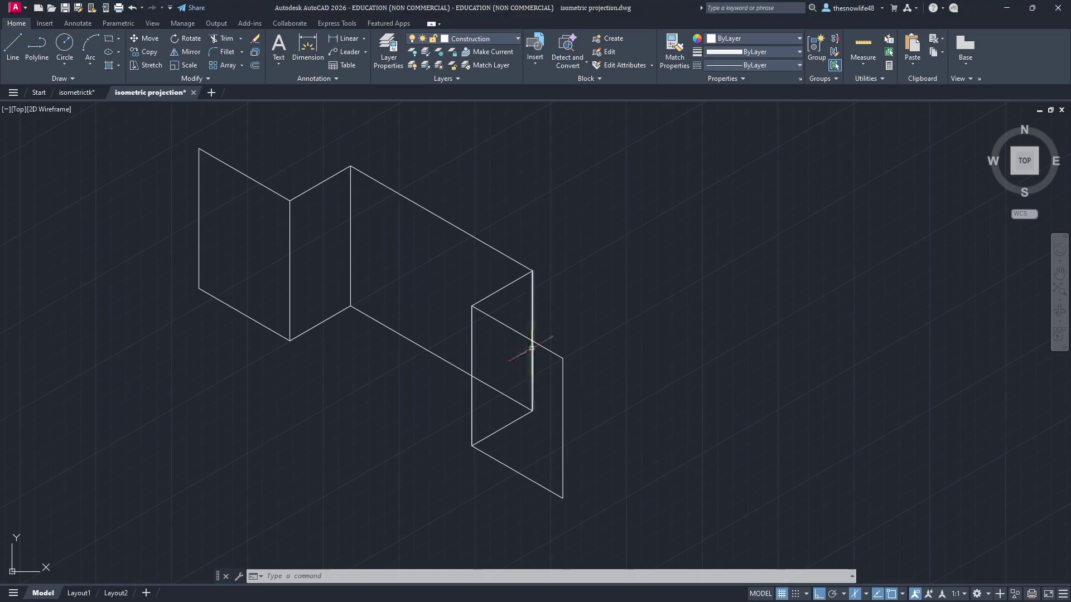
click(14, 48)
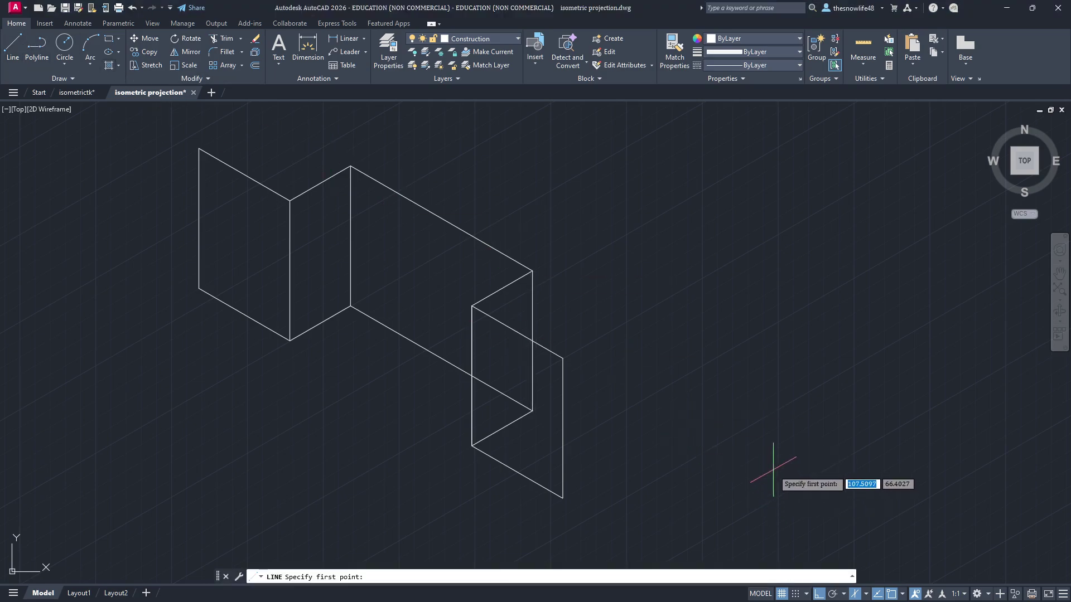
key(F5)
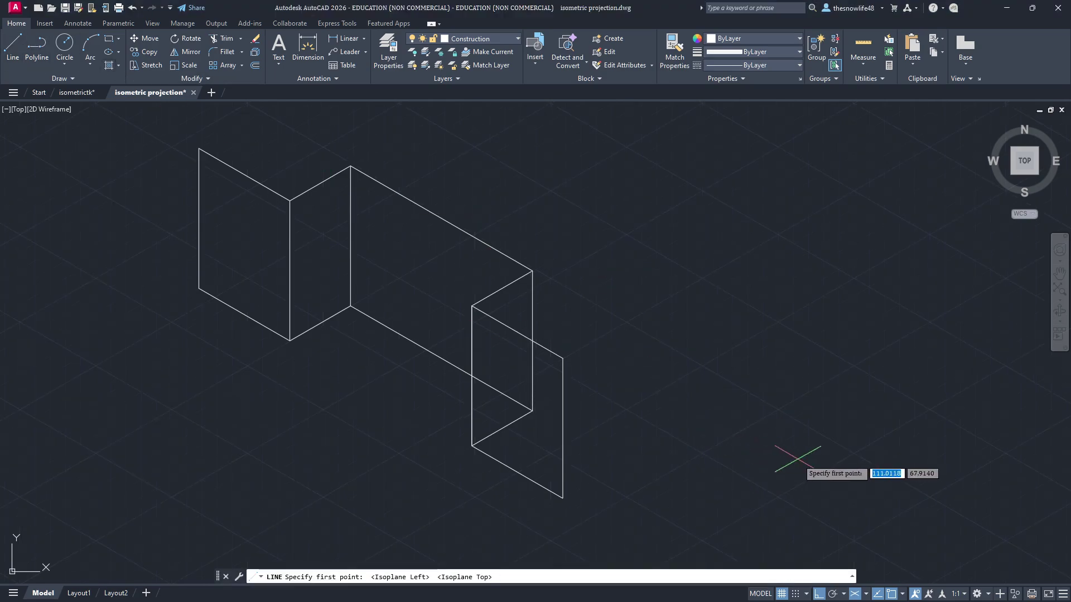
click(864, 598)
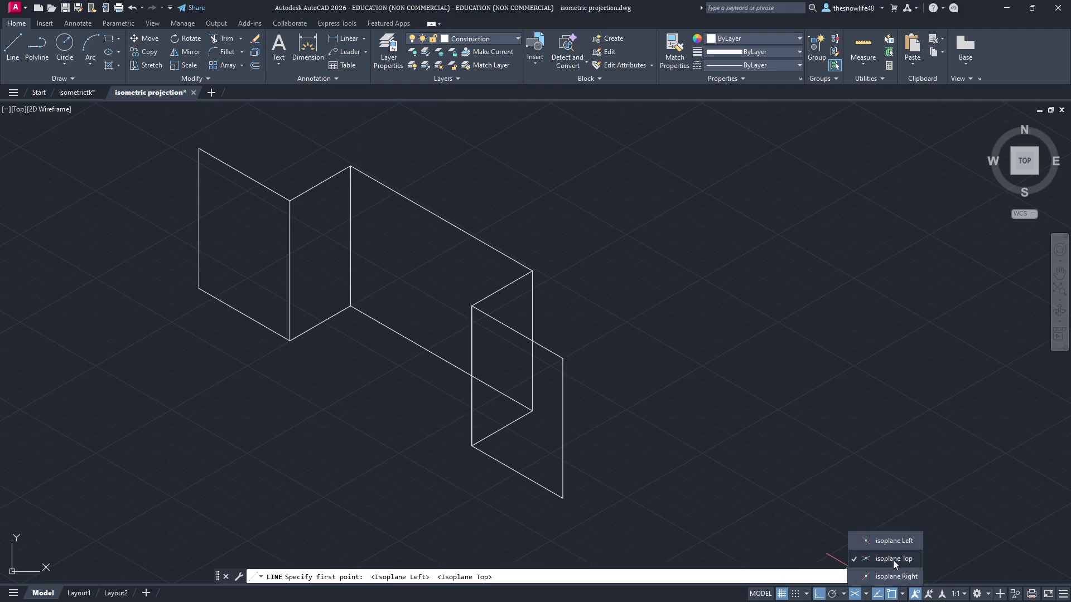
middle_drag(330, 171, 243, 264)
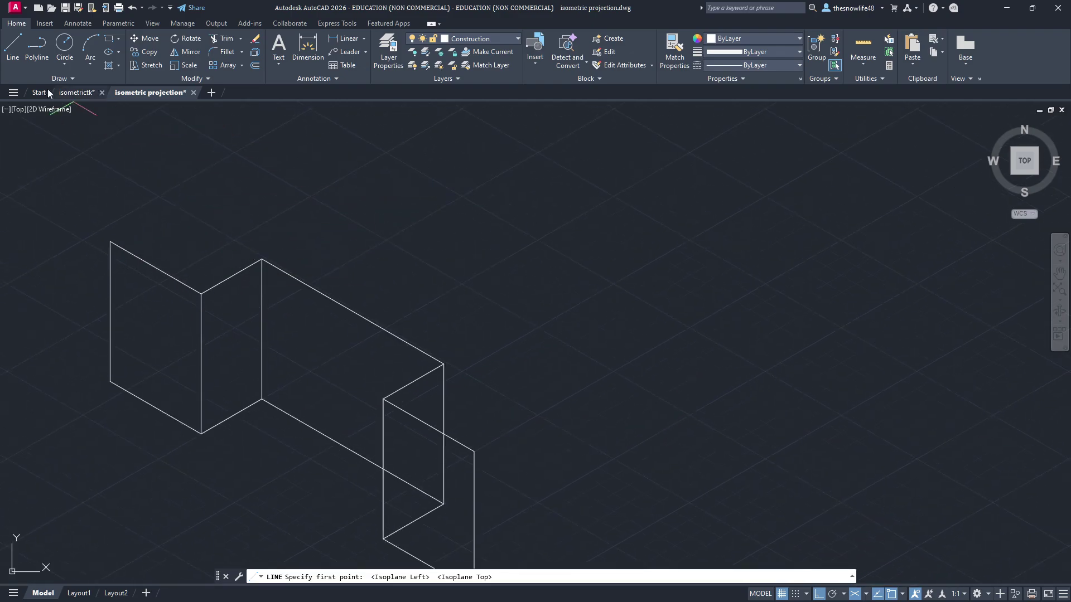
Step: Draw a 38-unit line back from the block's upper-left corner and select it
click(13, 44)
click(262, 260)
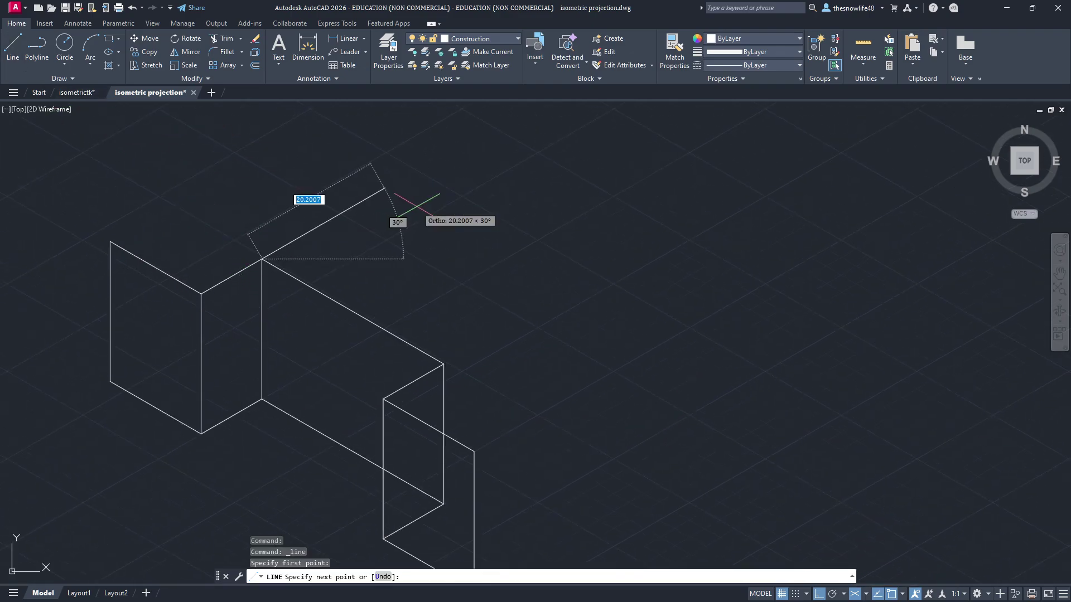
key(Escape)
click(12, 45)
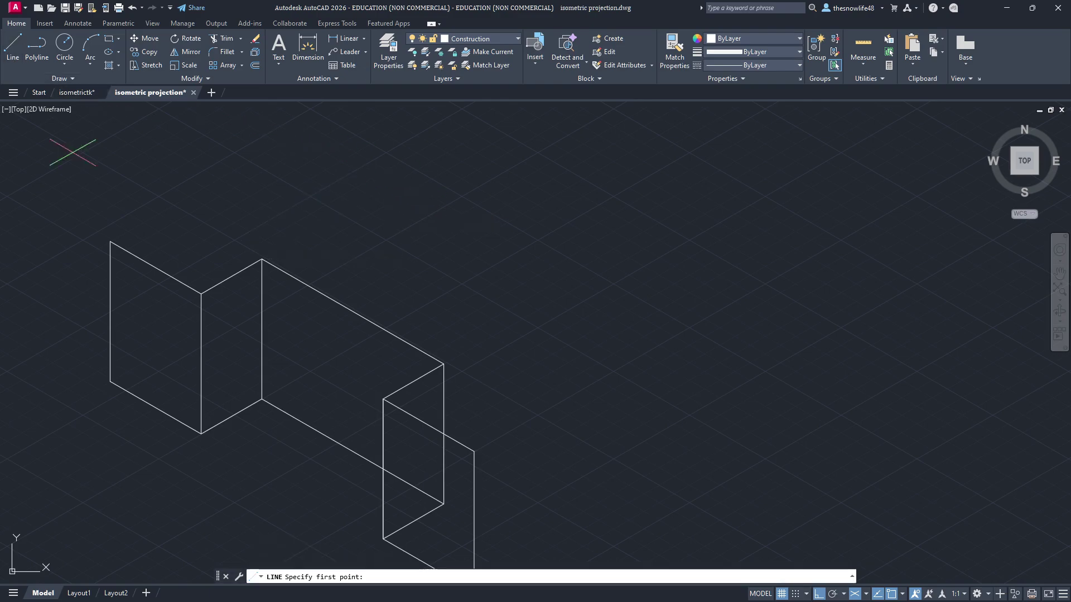
click(111, 242)
text(38)
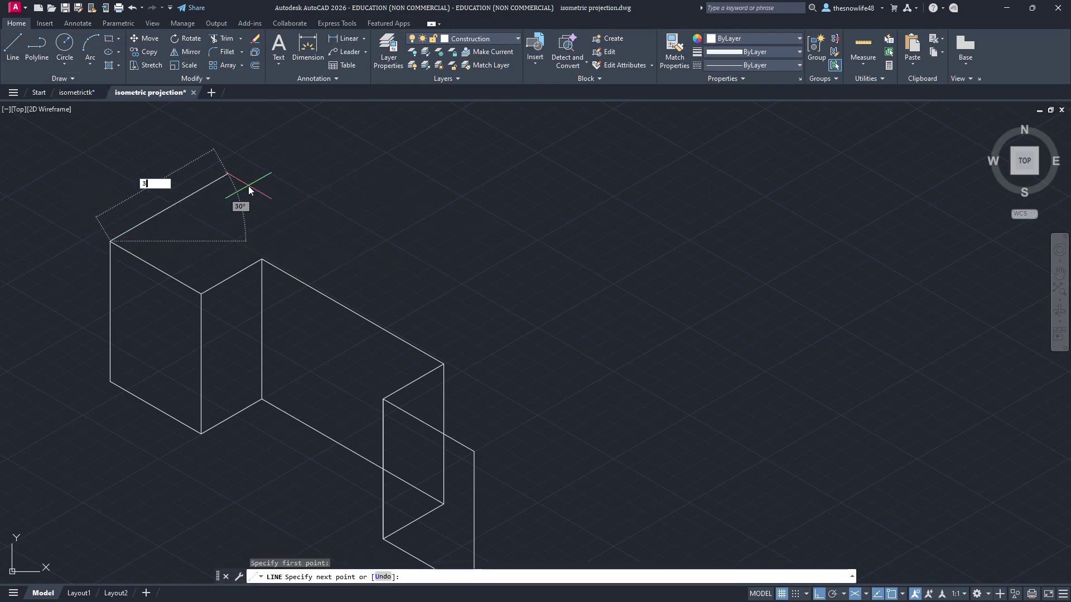
key(Return)
key(Escape)
click(12, 45)
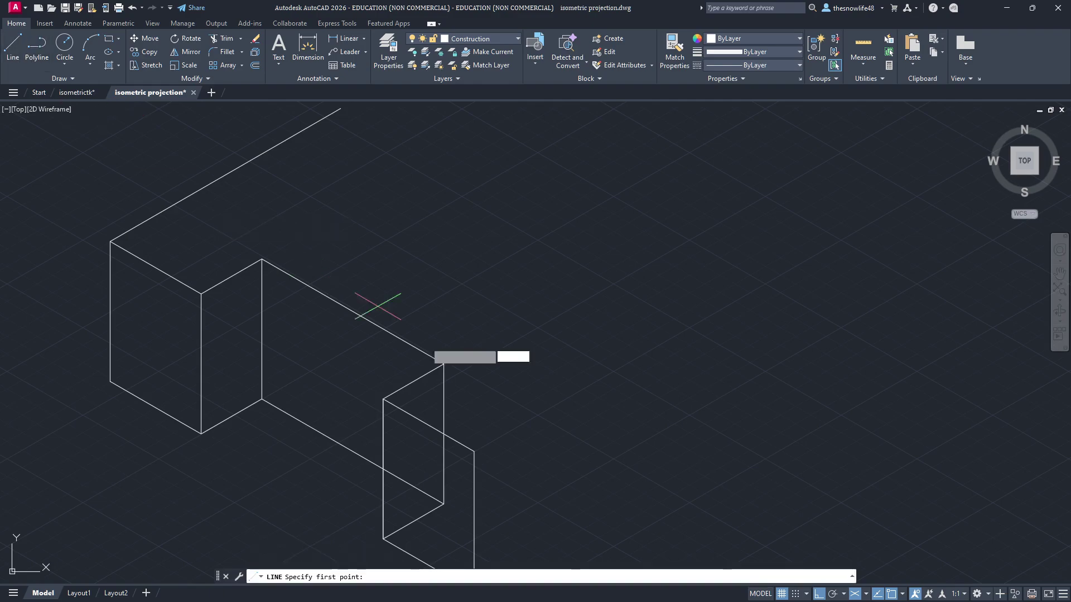
key(Escape)
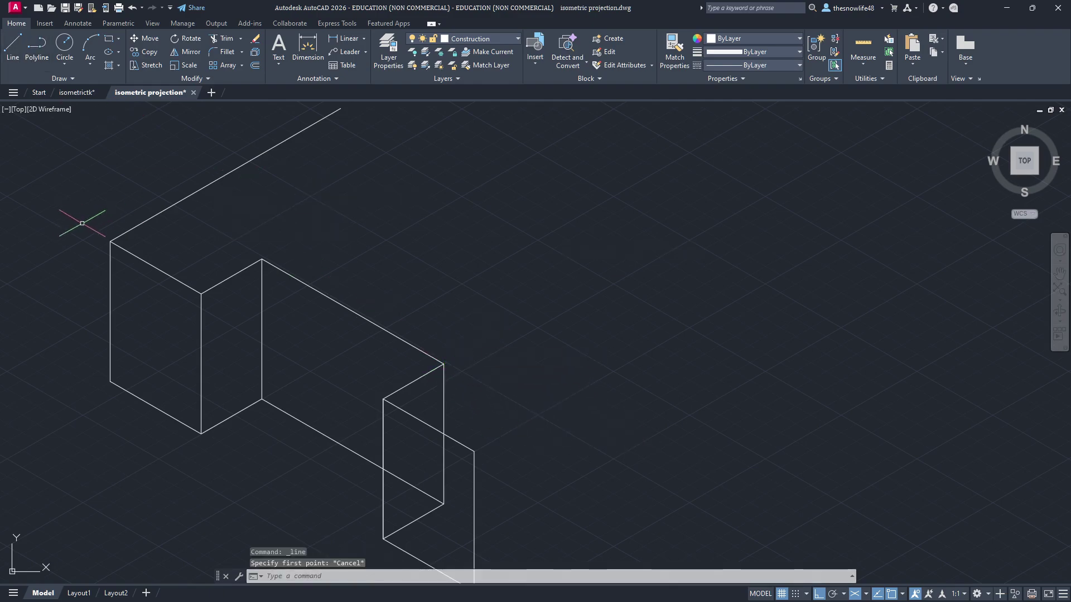
click(146, 221)
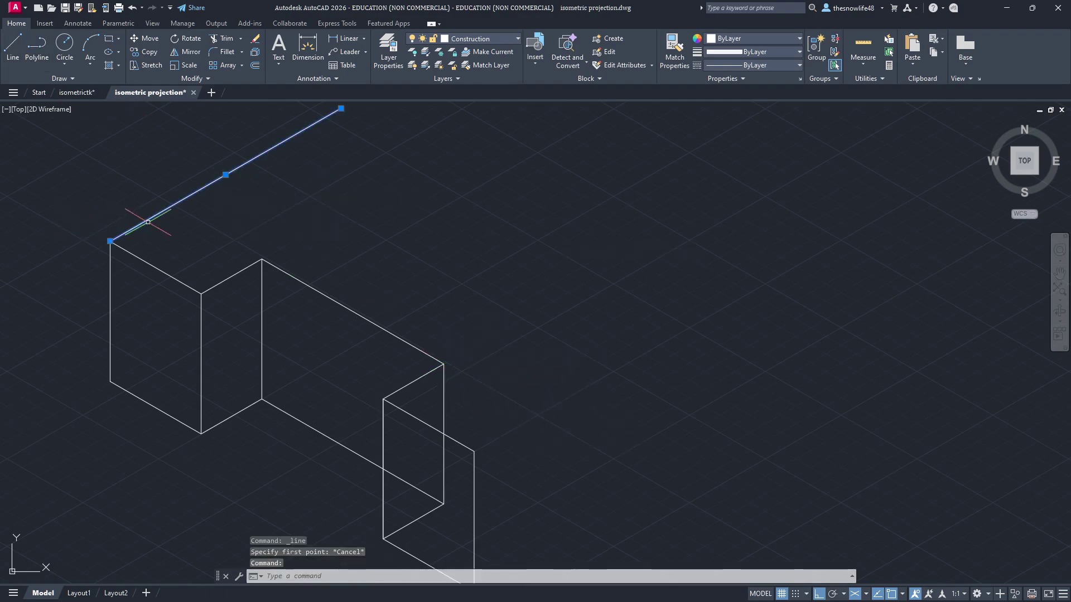
Step: Copy the 38-unit line and paste it twice, then undo the misplaced copies
key(ctrl+shift+c)
key(Escape)
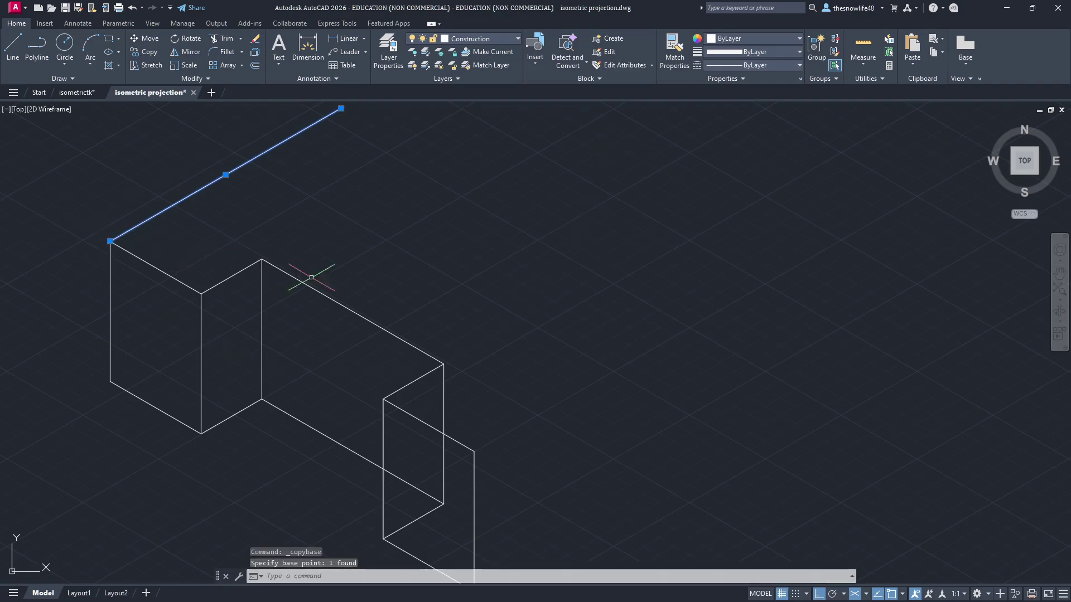
key(Escape)
key(ctrl+v)
click(444, 364)
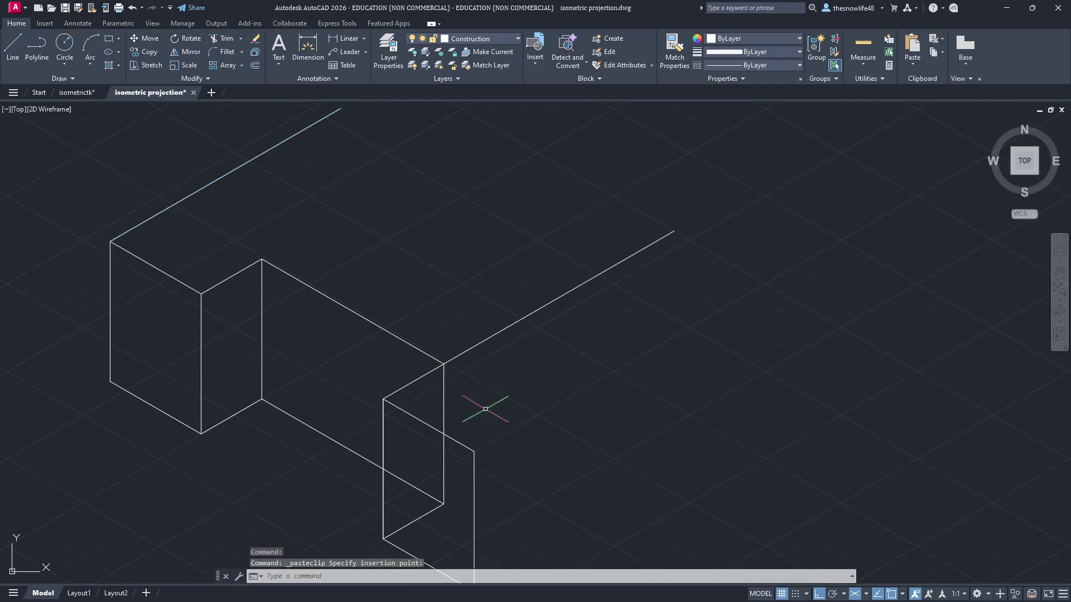
key(ctrl+v)
click(474, 451)
middle_drag(587, 473, 556, 366)
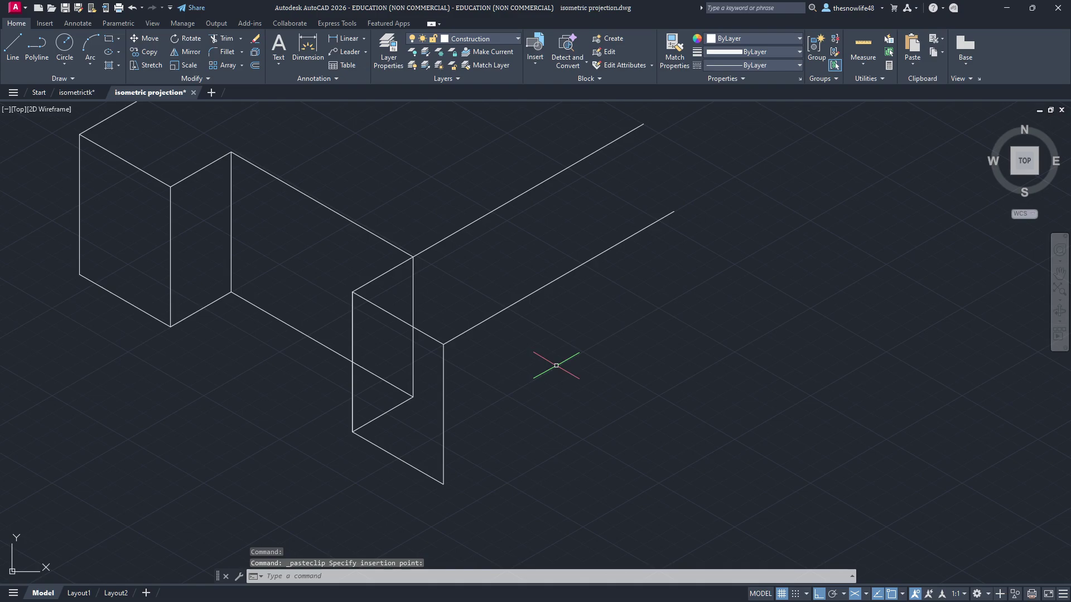
key(ctrl+z)
key(ctrl+z)
key(ctrl+z)
Step: Paste the 38-unit line onto the right face's top and bottom corners
middle_drag(504, 444, 483, 301)
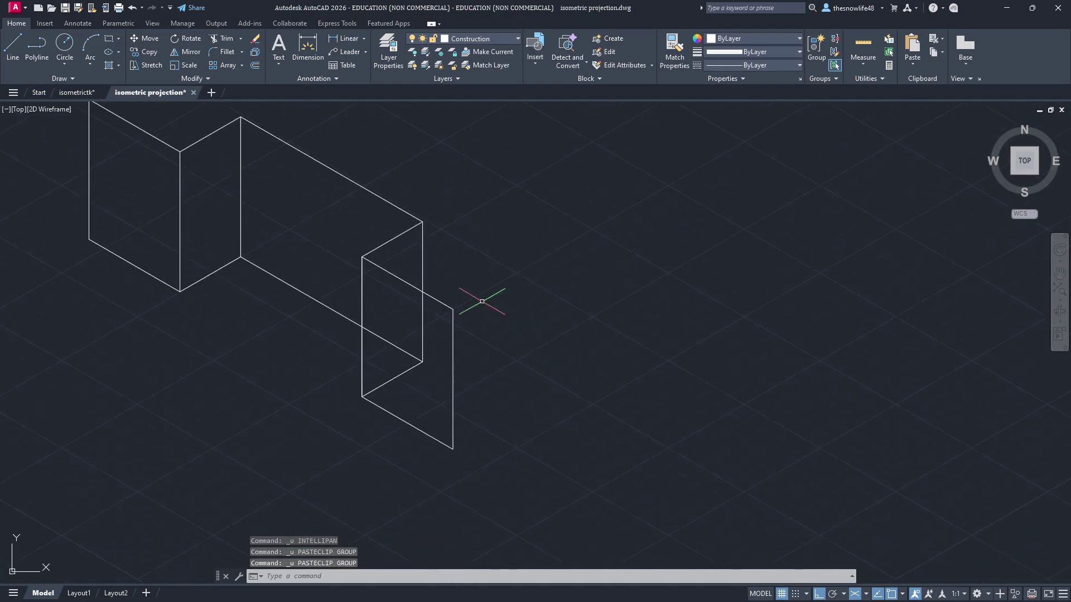
key(ctrl+v)
click(453, 310)
key(ctrl+v)
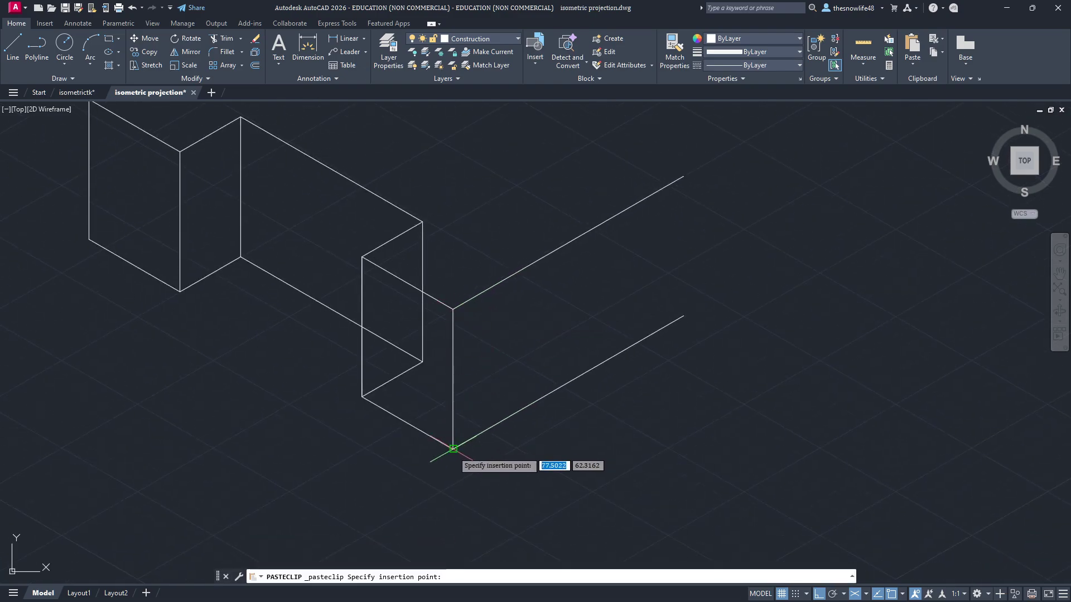
click(453, 449)
scroll(527, 421, down, 2)
middle_drag(620, 361, 557, 439)
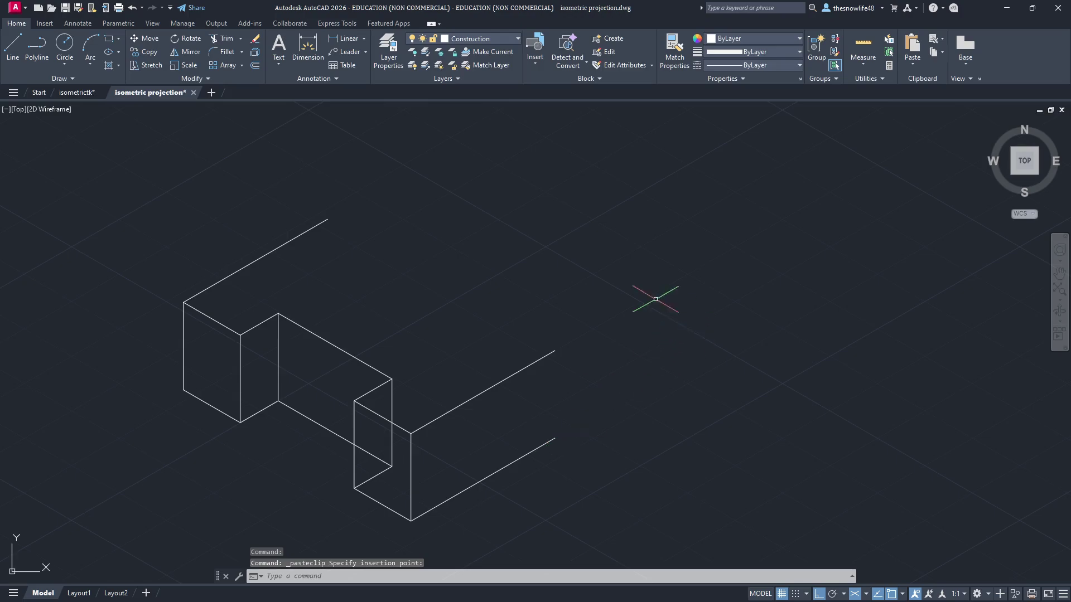
Step: Draw a back edge joining the two upper receding lines' ends to close the top face
click(13, 47)
click(328, 219)
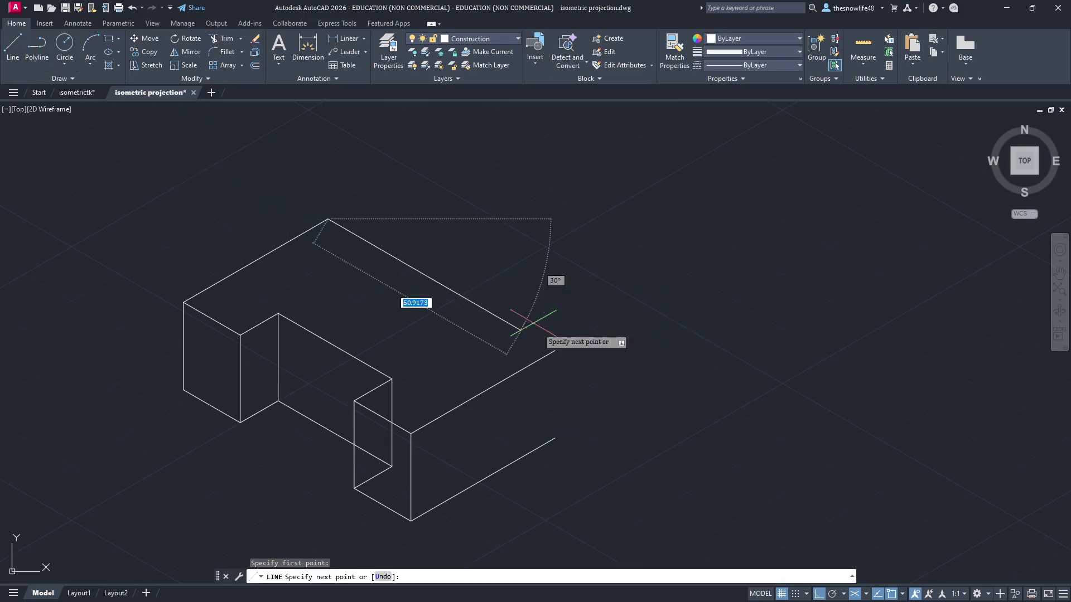
click(555, 350)
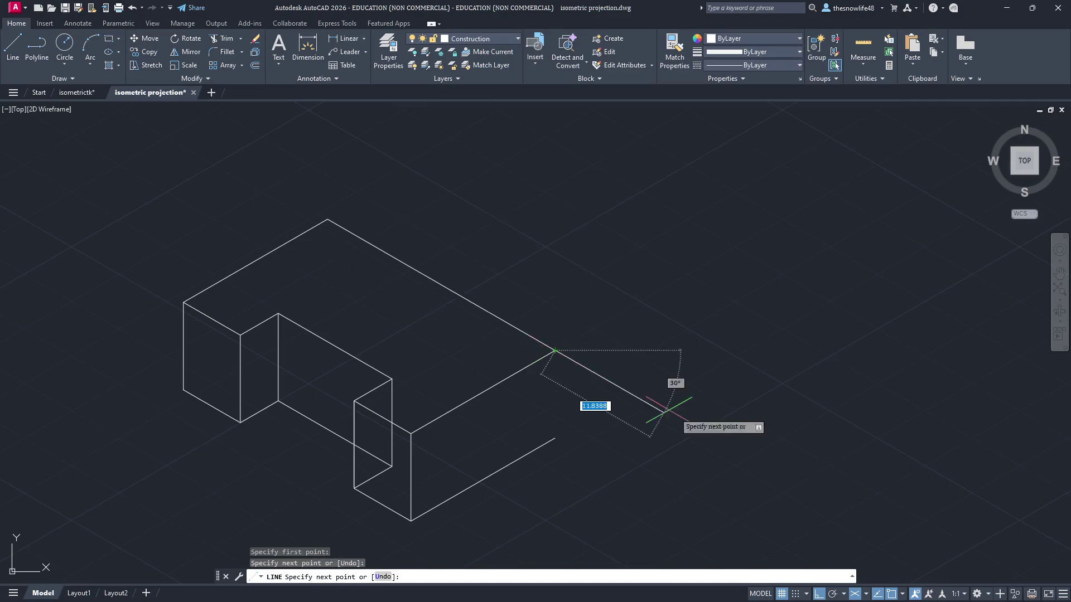
key(Escape)
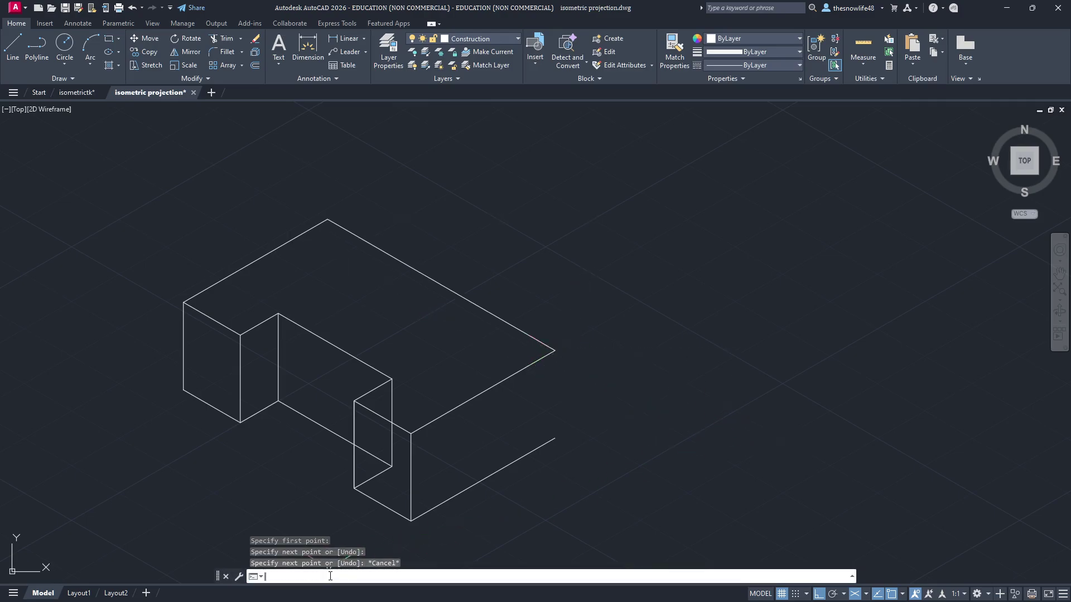
key(BackSpace)
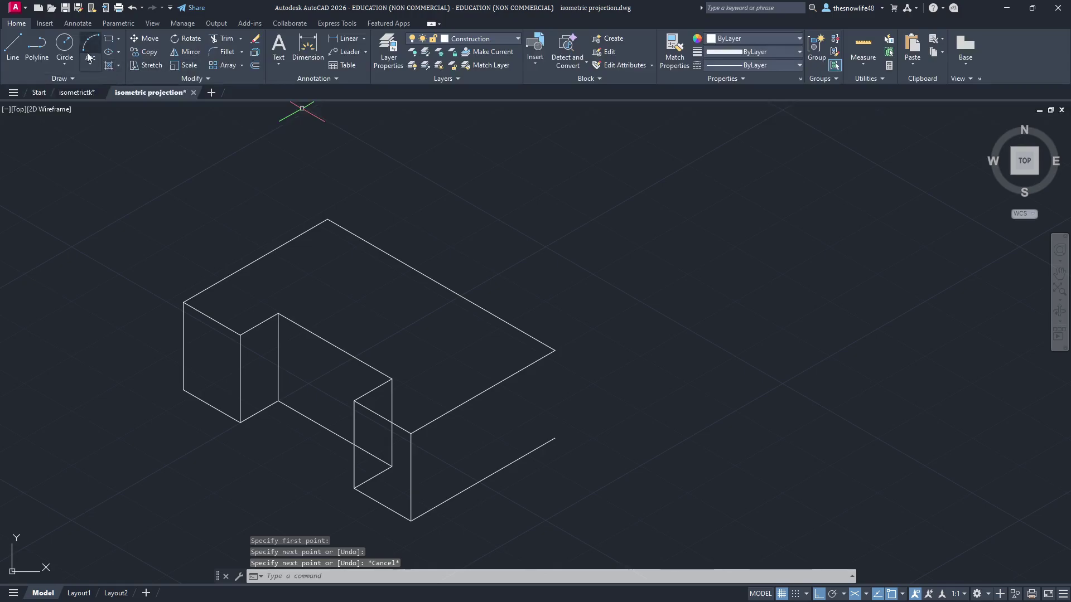
Step: Draw a circle centred on the top back edge's midpoint, with its radius reaching that edge's endpoint
click(67, 49)
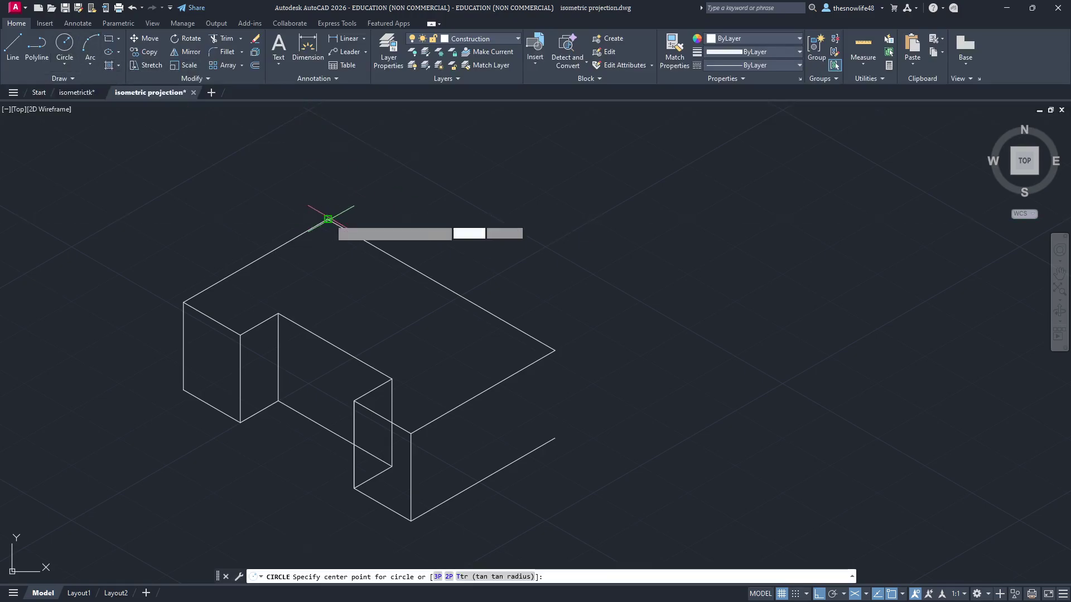
click(441, 284)
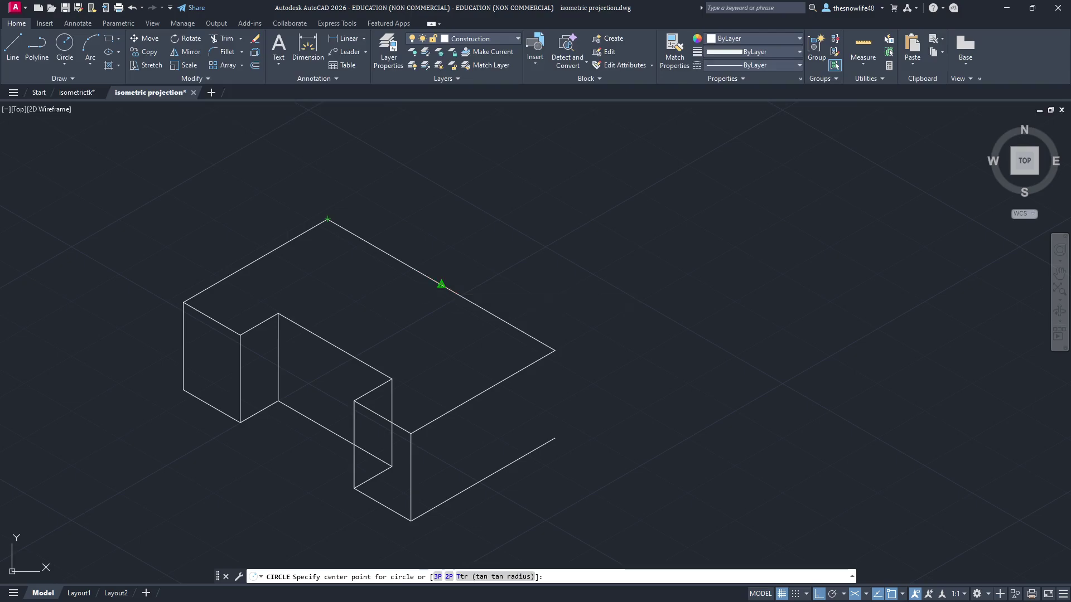
click(554, 351)
mouse_move(657, 358)
middle_down()
mouse_move(710, 318)
mouse_move(737, 353)
middle_up()
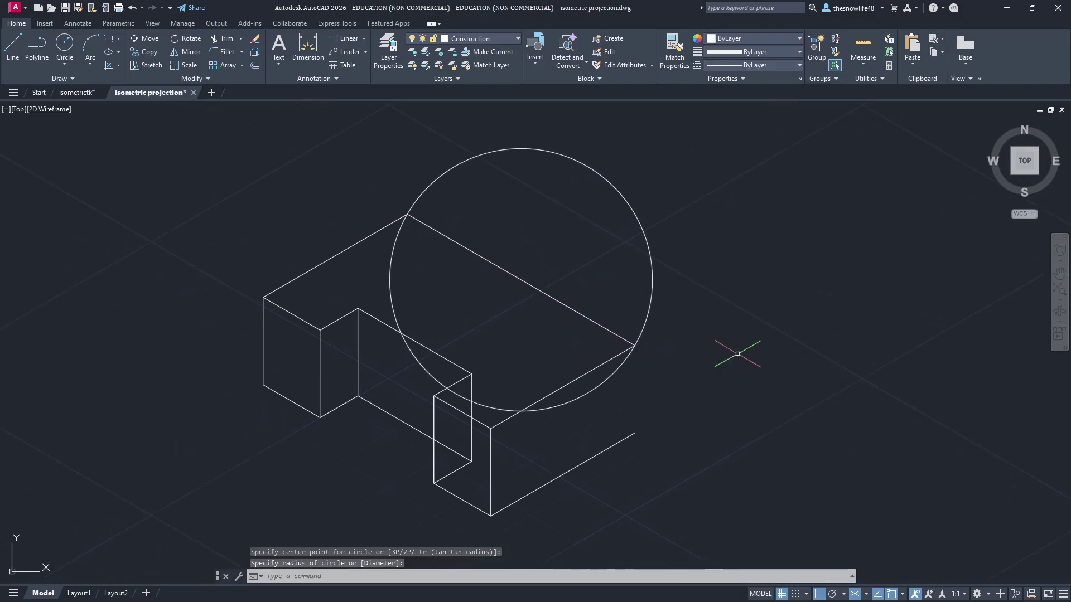
key(alt+Tab)
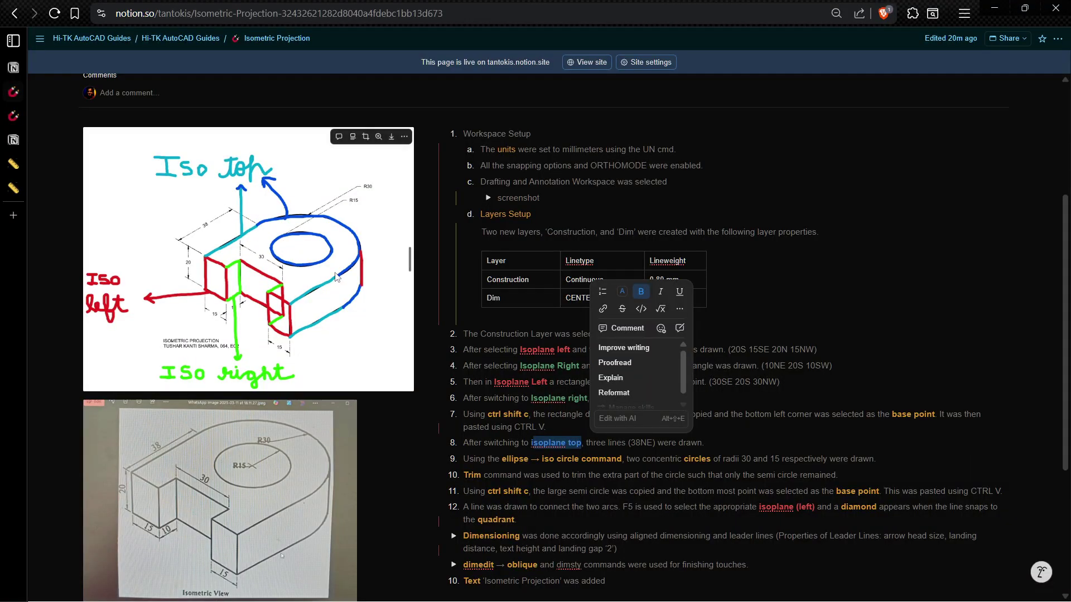
Step: Back in AutoCAD, undo the recent pans and the plain circle on the top face's back edge
key(alt+Tab)
key(ctrl+z)
key(ctrl+z)
key(ctrl+z)
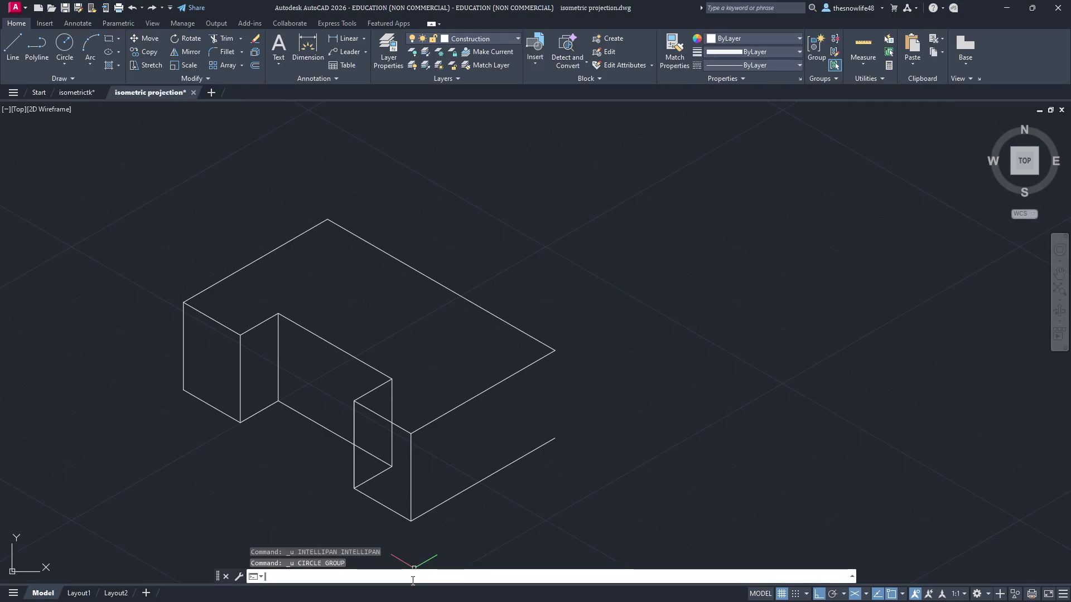
Step: Draw a radius-30 isocircle centred on the midpoint of the top face's back edge
key(Return)
text(I)
key(Return)
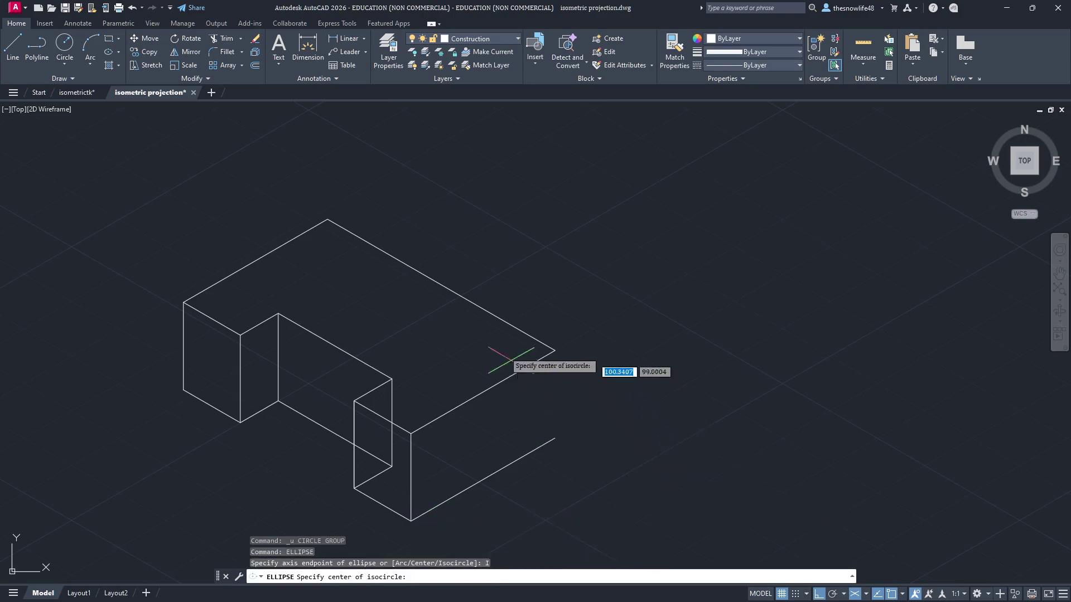
click(441, 285)
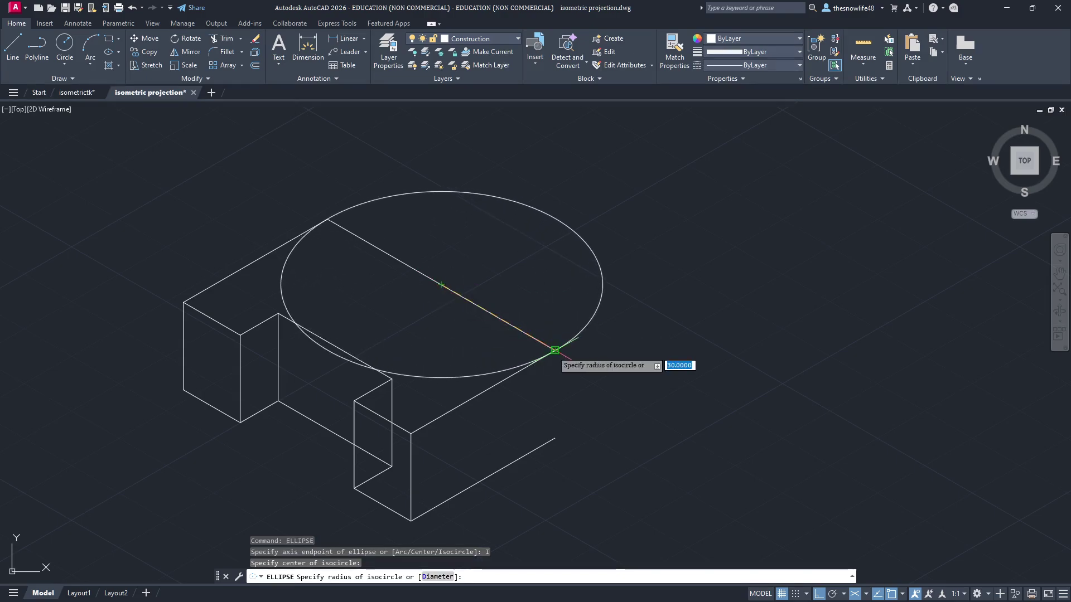
click(555, 350)
mouse_move(835, 384)
middle_down()
mouse_move(803, 358)
mouse_move(787, 365)
middle_up()
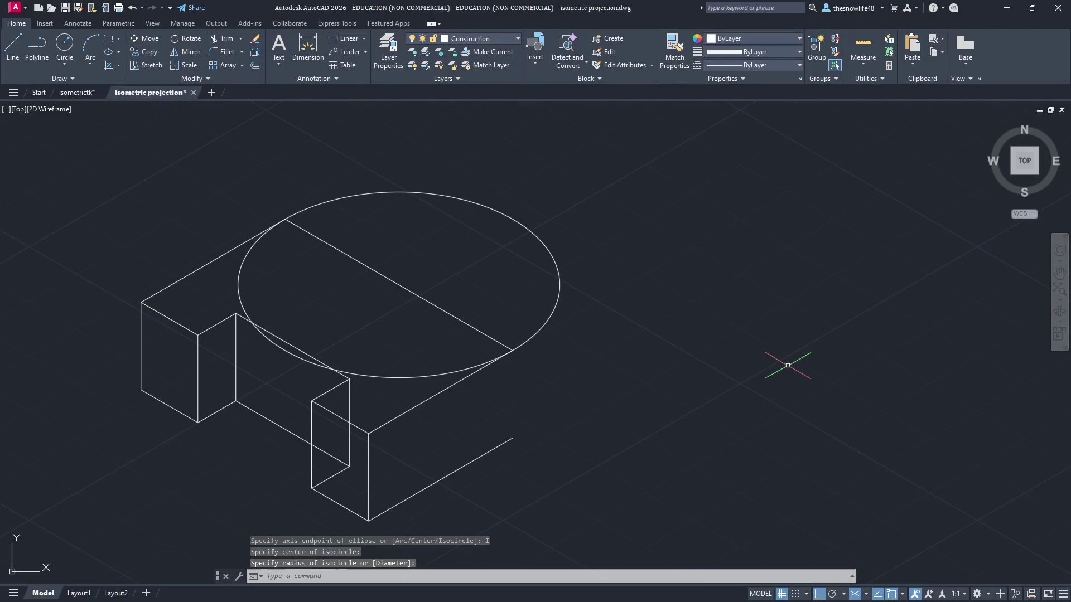
middle_drag(420, 256, 472, 296)
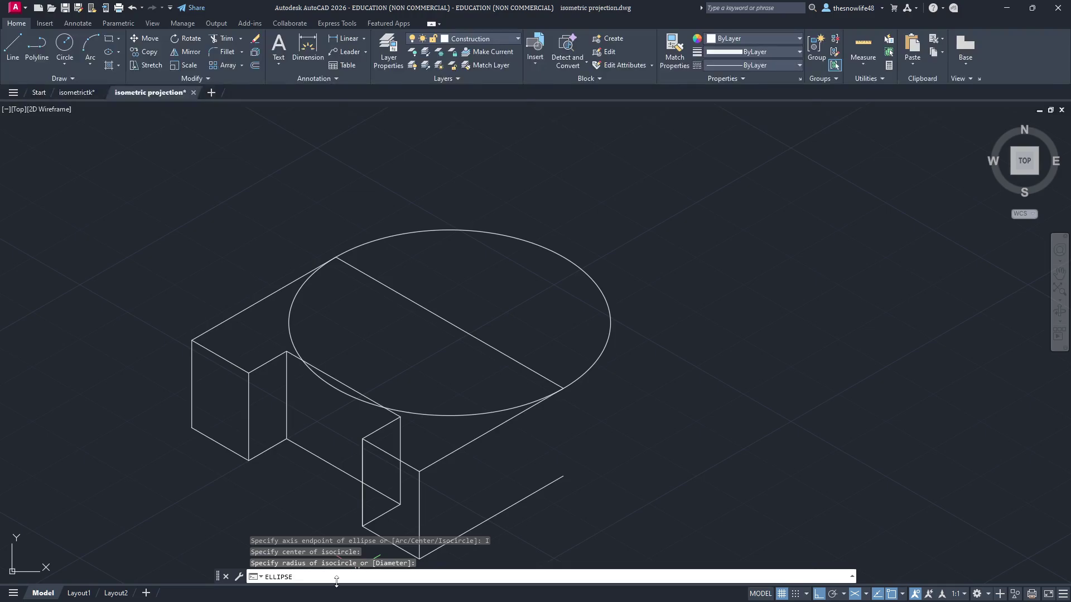
Step: Add a concentric radius-15 isocircle at the same centre
key(Return)
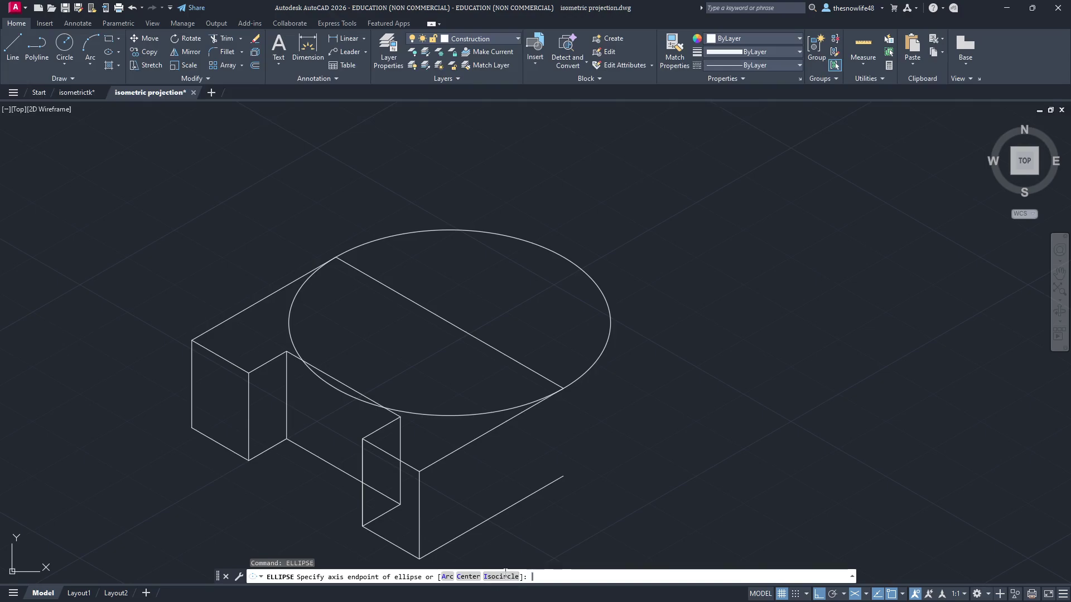
click(505, 575)
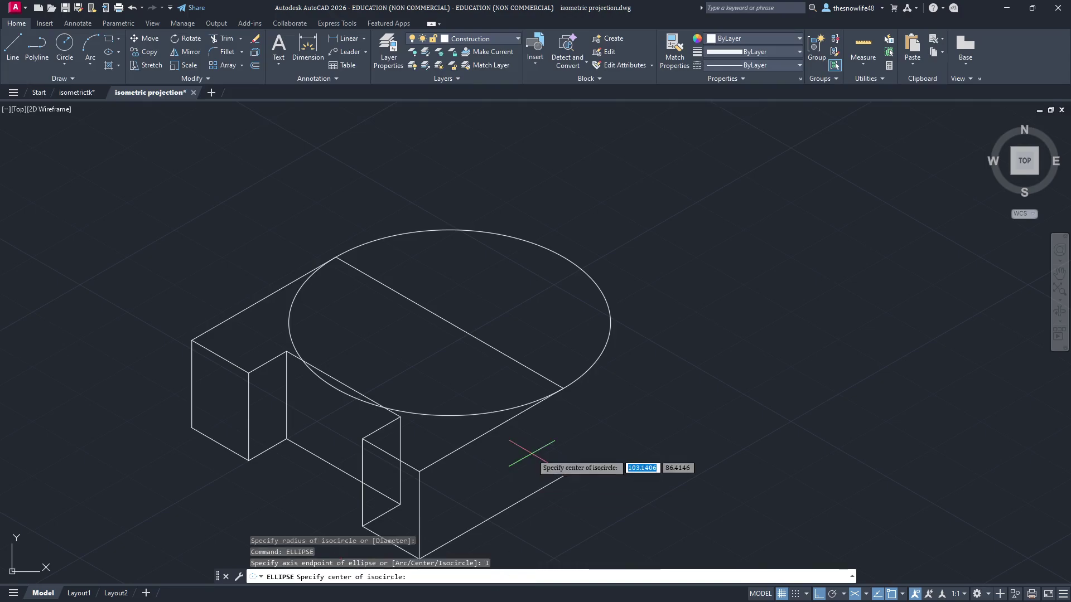
click(449, 323)
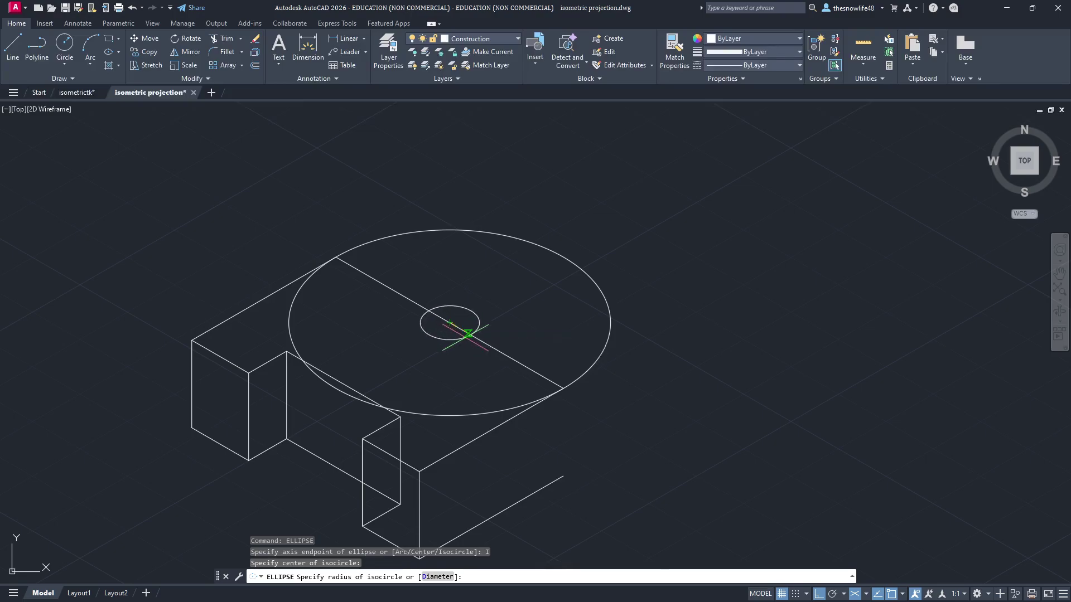
text(15)
key(Return)
Step: Reread step 9 of the Notion guide on the radius 30 and 15 concentric isocircles, then return to AutoCAD
key(alt+Tab)
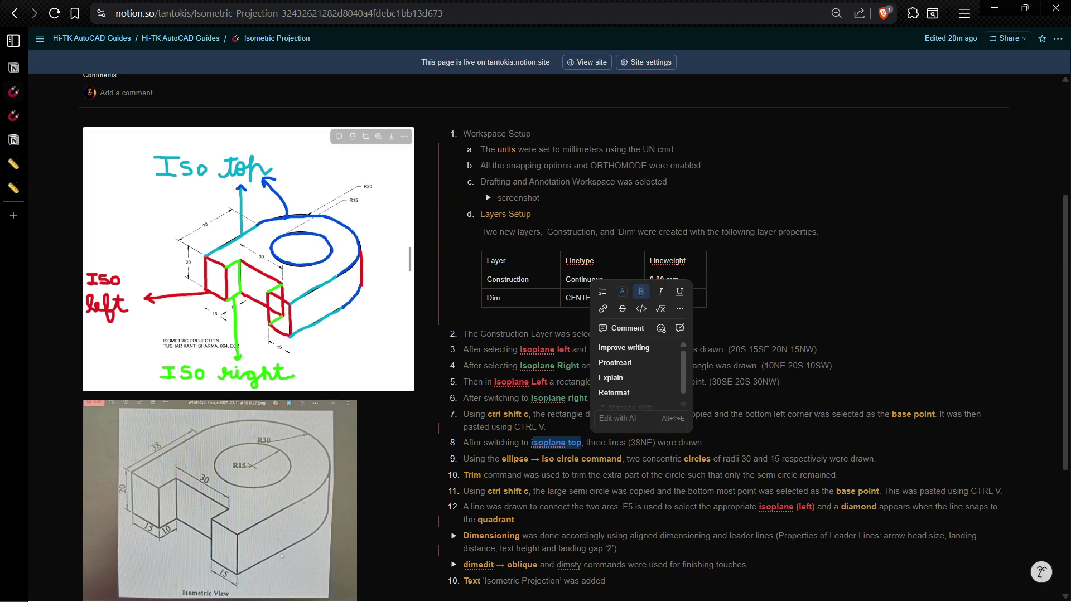
click(827, 473)
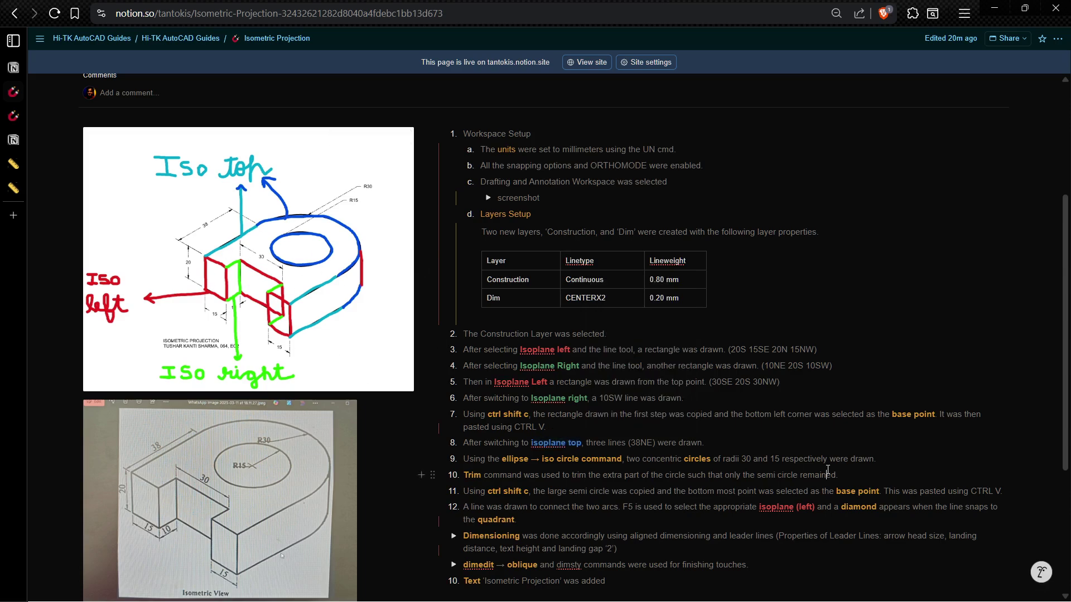
drag(530, 462, 883, 463)
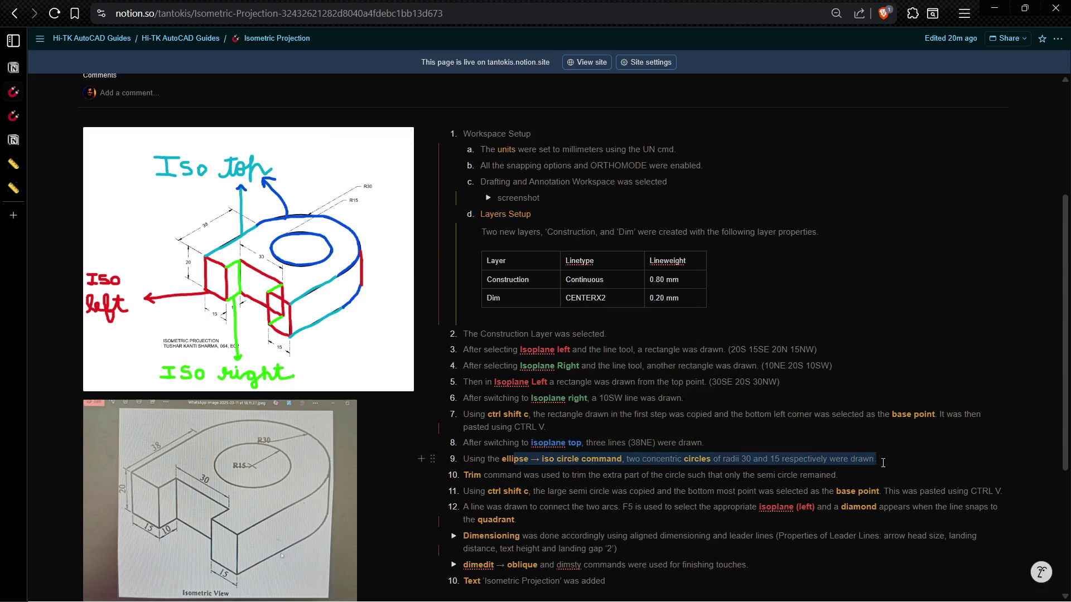
click(728, 461)
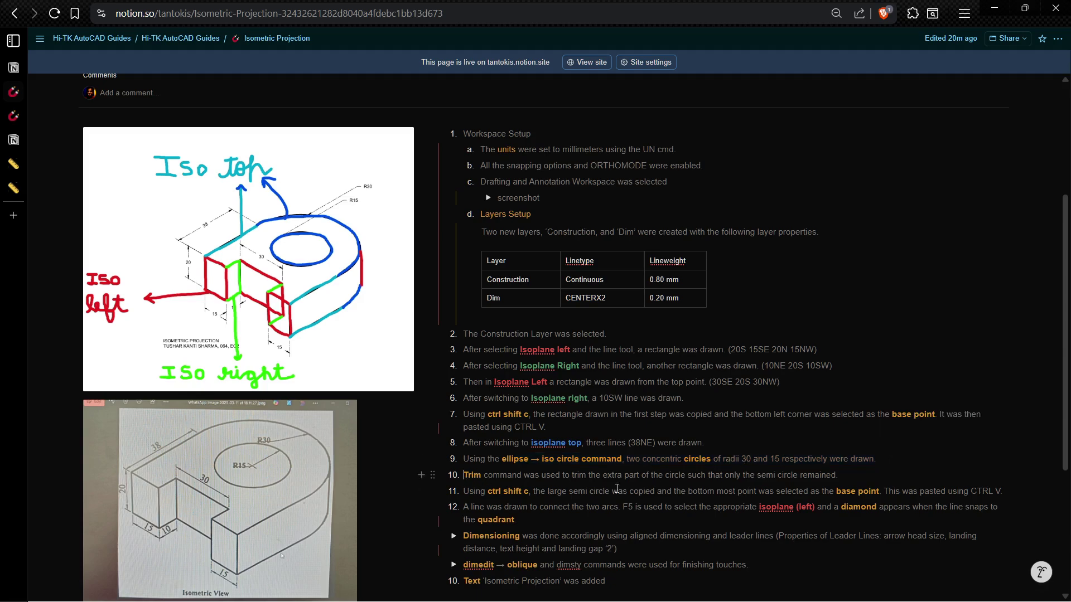
key(alt+Tab)
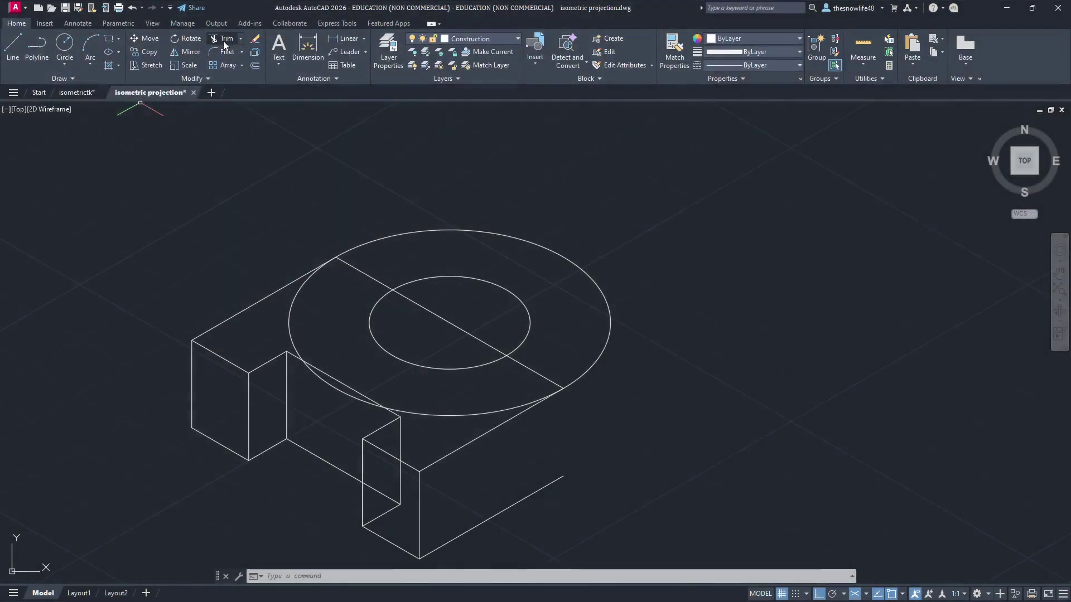
Step: Trim away the large isocircle's left and lower arcs
click(224, 40)
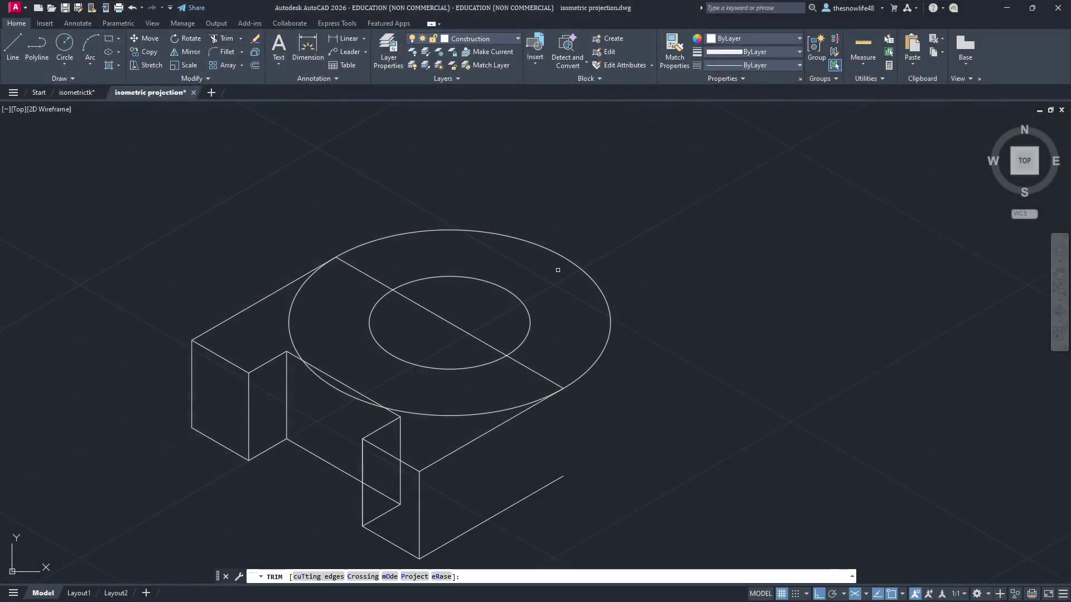
click(331, 334)
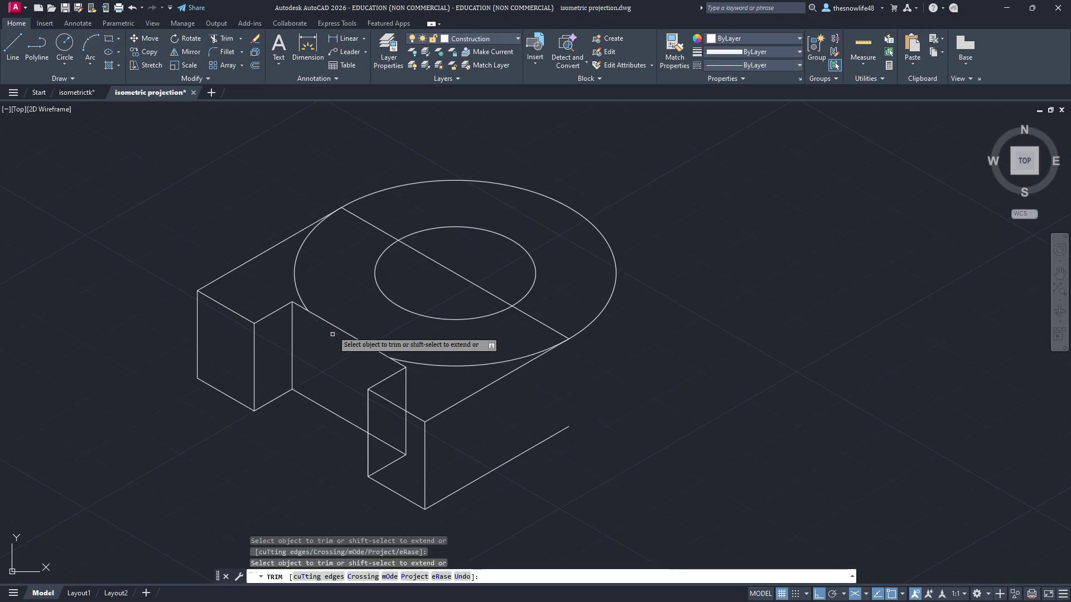
click(443, 363)
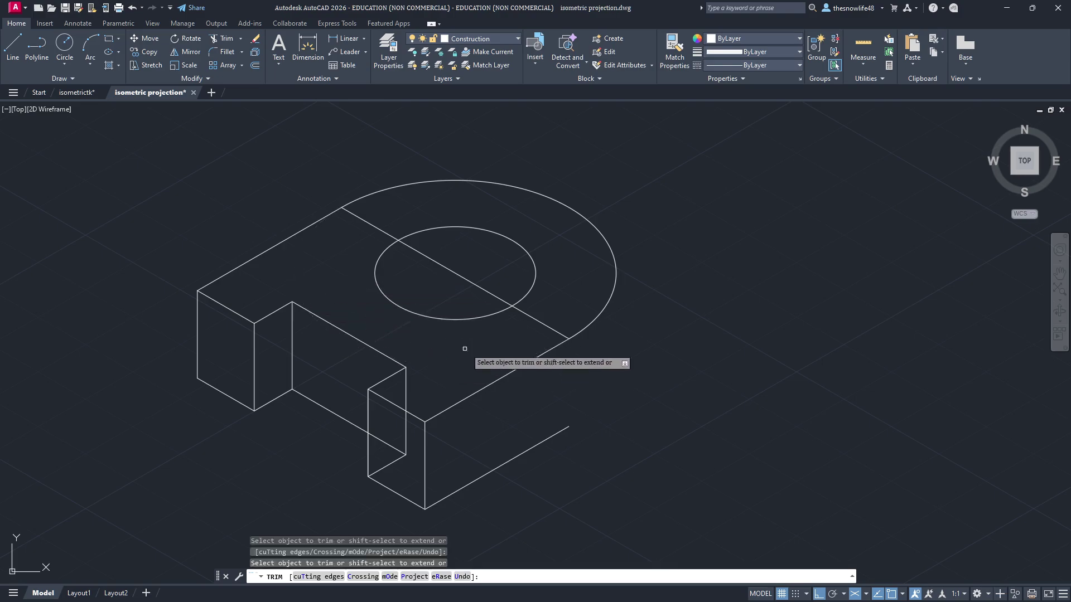
scroll(457, 335, up, 3)
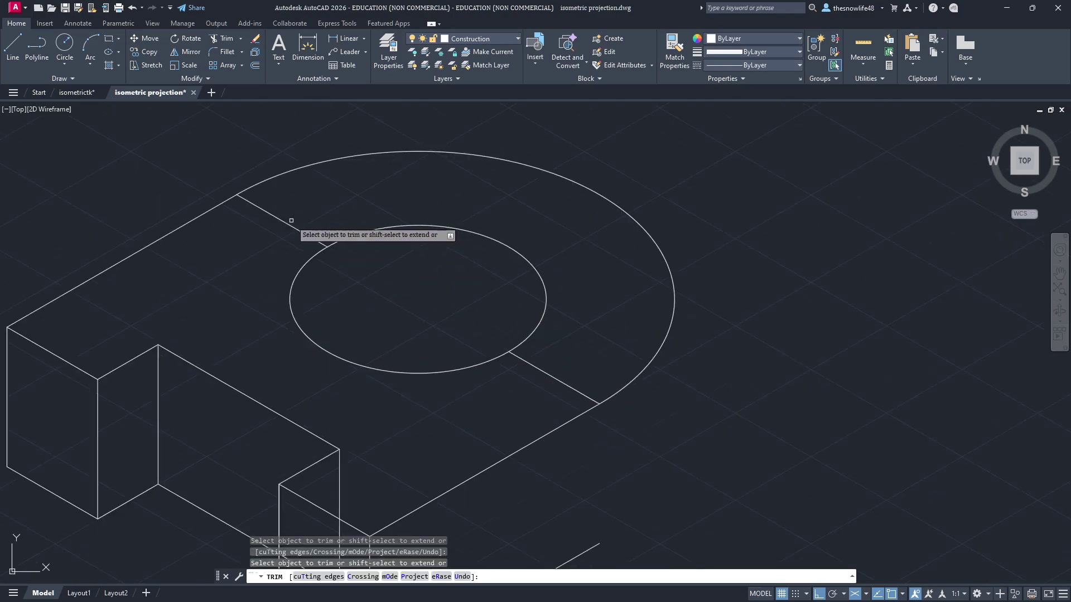
Step: Remove the top edge line pieces running between the circles and finish trimming
click(286, 221)
click(544, 371)
scroll(751, 424, up, 2)
middle_drag(751, 424, 696, 346)
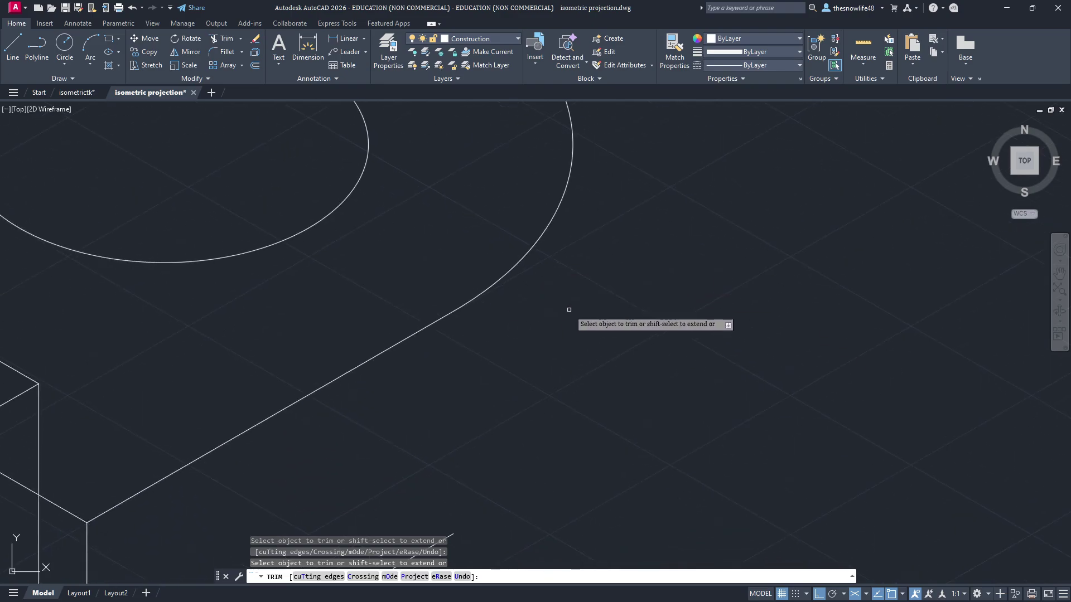
mouse_move(580, 310)
middle_down()
mouse_move(660, 350)
mouse_move(634, 365)
mouse_move(611, 321)
middle_up()
scroll(658, 349, down, 2)
scroll(634, 365, down, 2)
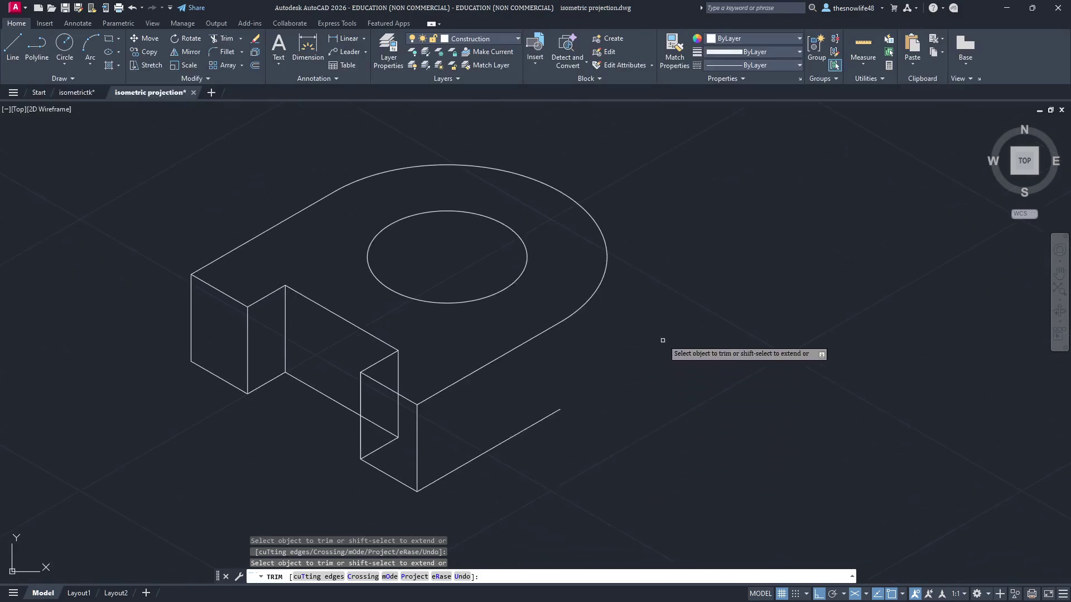
key(Escape)
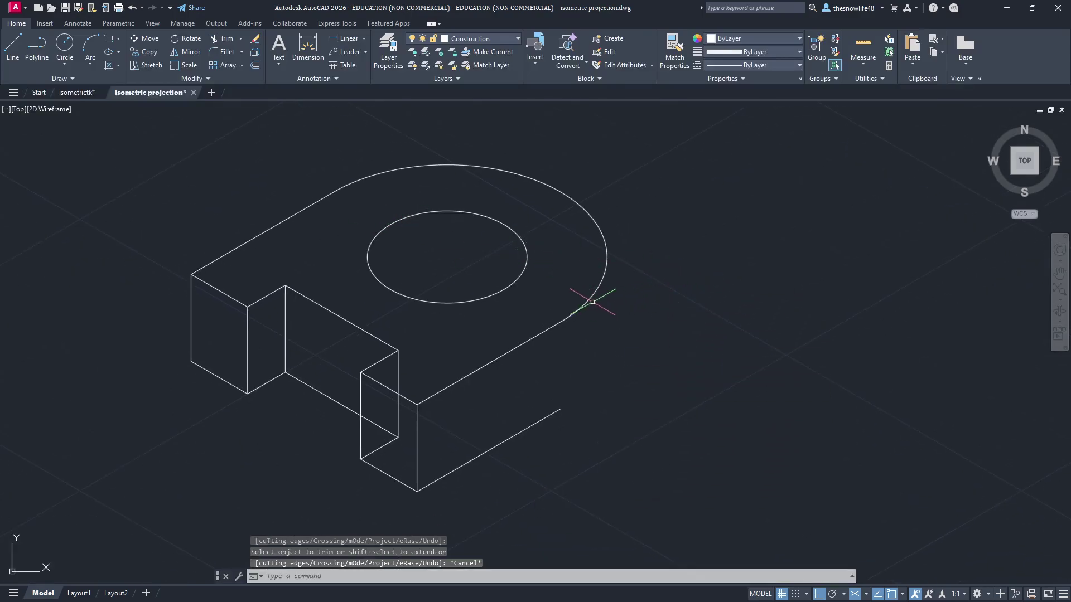
Step: Select the outer semicircular arc and briefly check the Notion guide
click(594, 299)
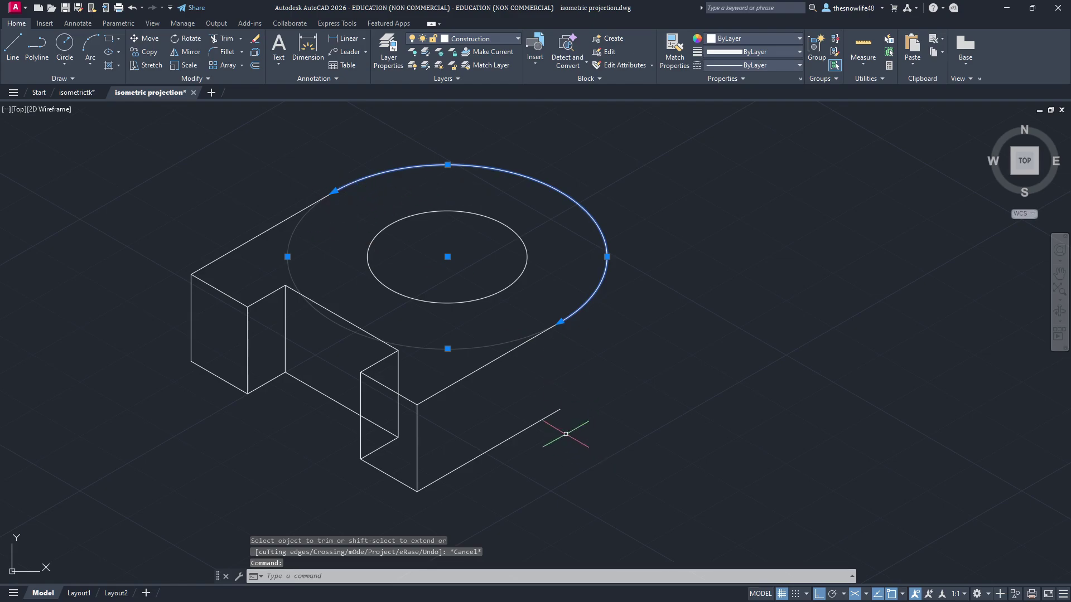
key(alt+Tab)
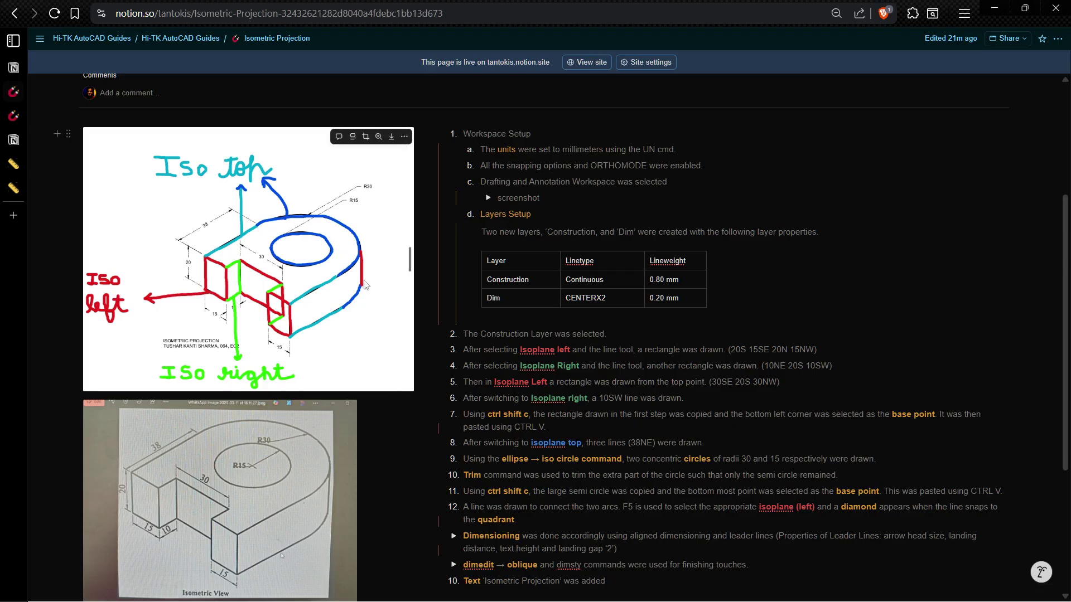
key(alt+Tab)
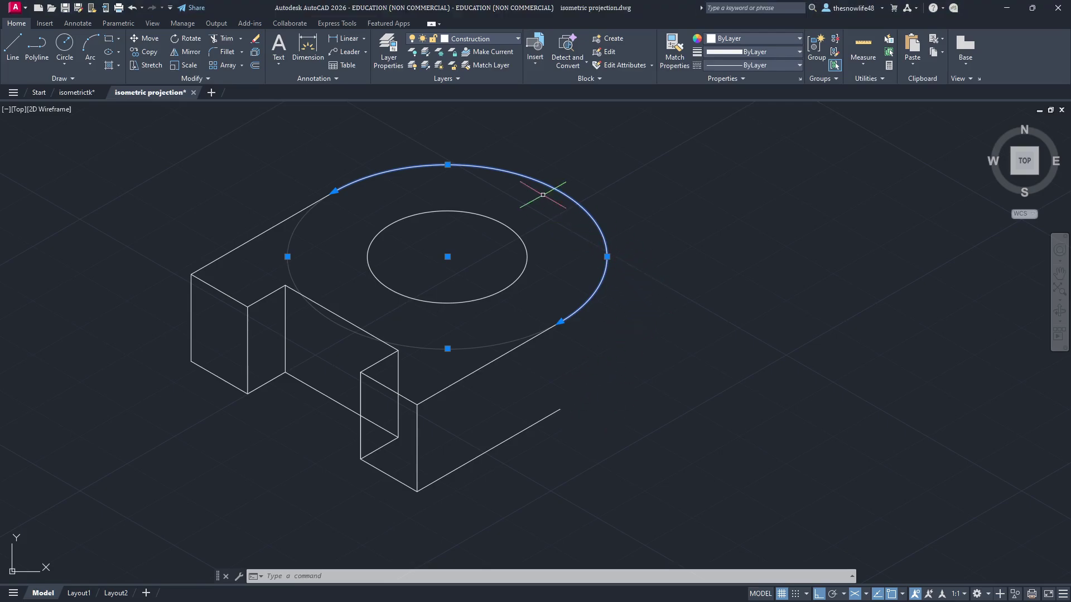
Step: Copy the outer arc with its lower end as base point and paste it at the lower edge's end
key(ctrl+shift+c)
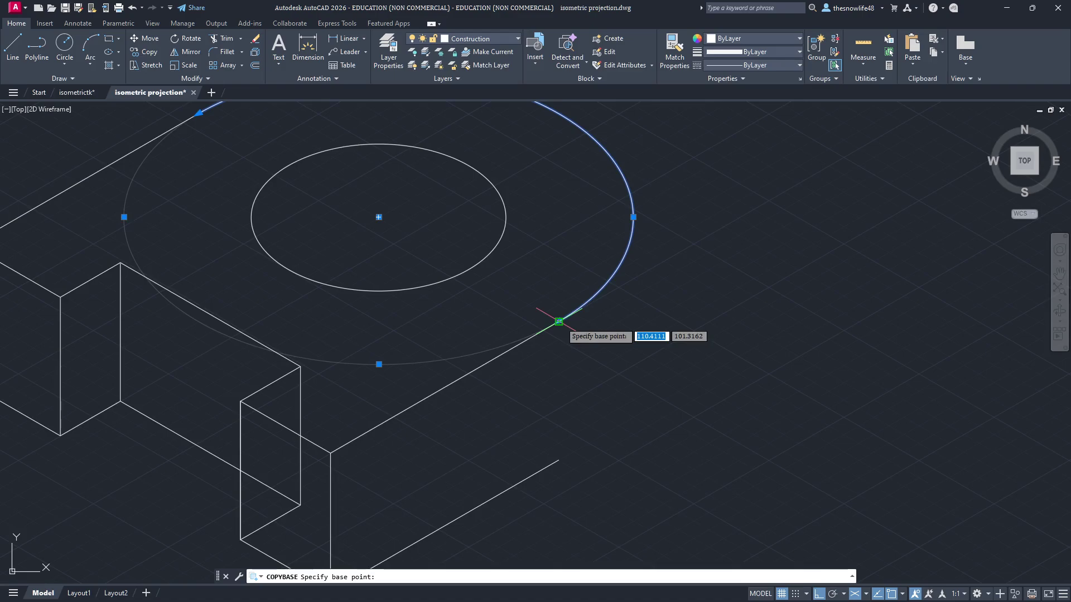
scroll(647, 251, up, 3)
scroll(622, 257, down, 3)
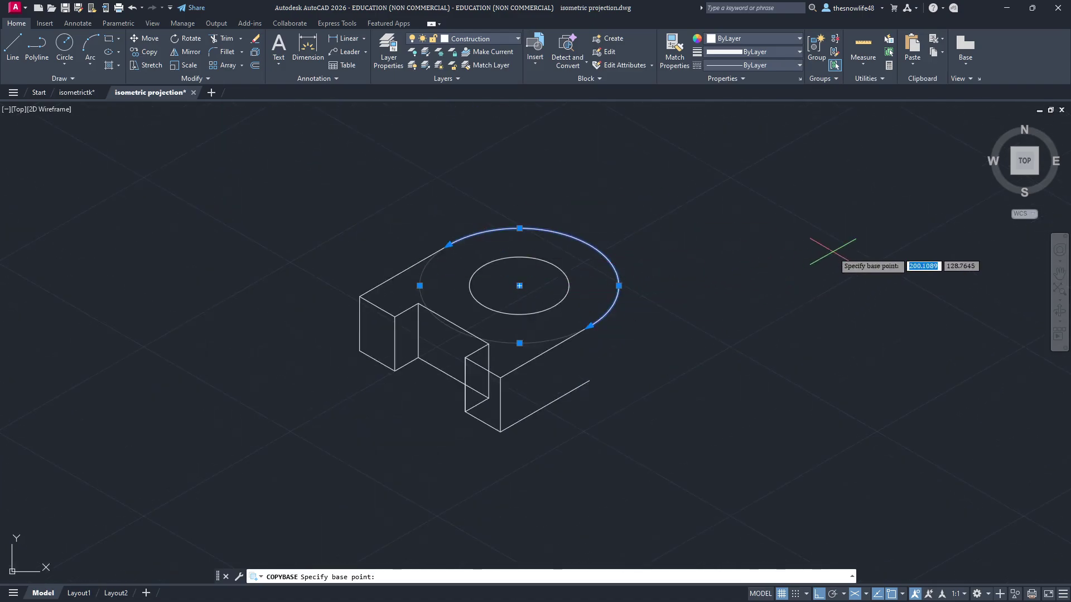
scroll(628, 329, up, 3)
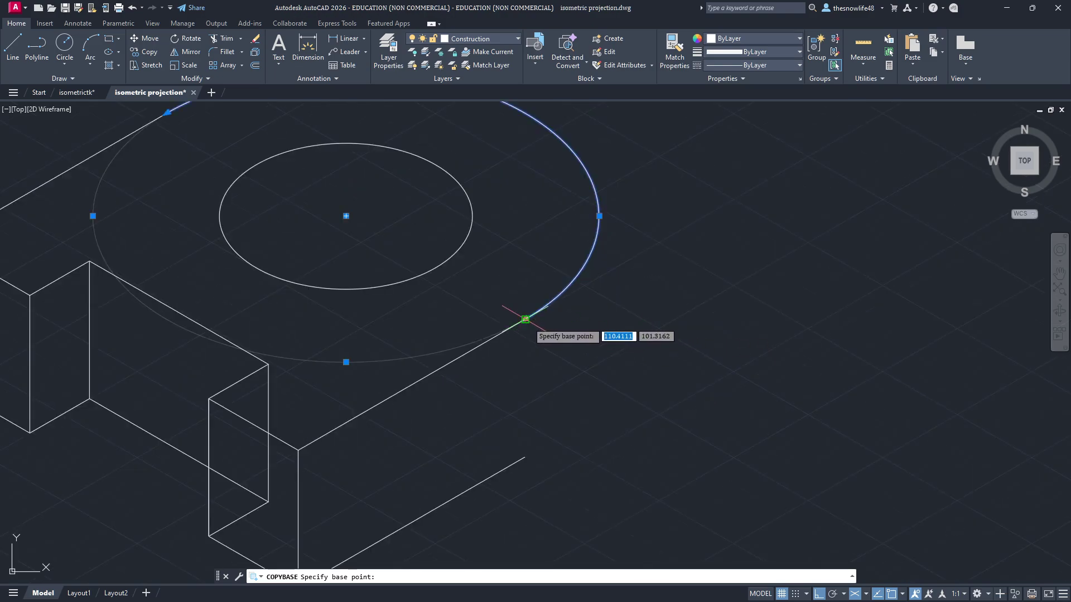
click(525, 319)
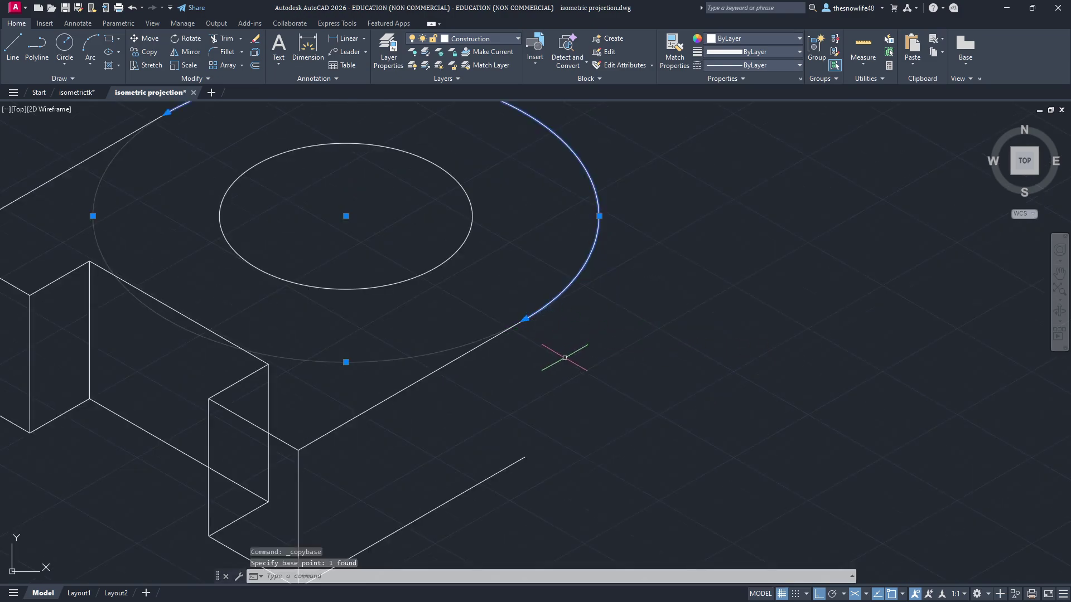
middle_drag(587, 411, 575, 387)
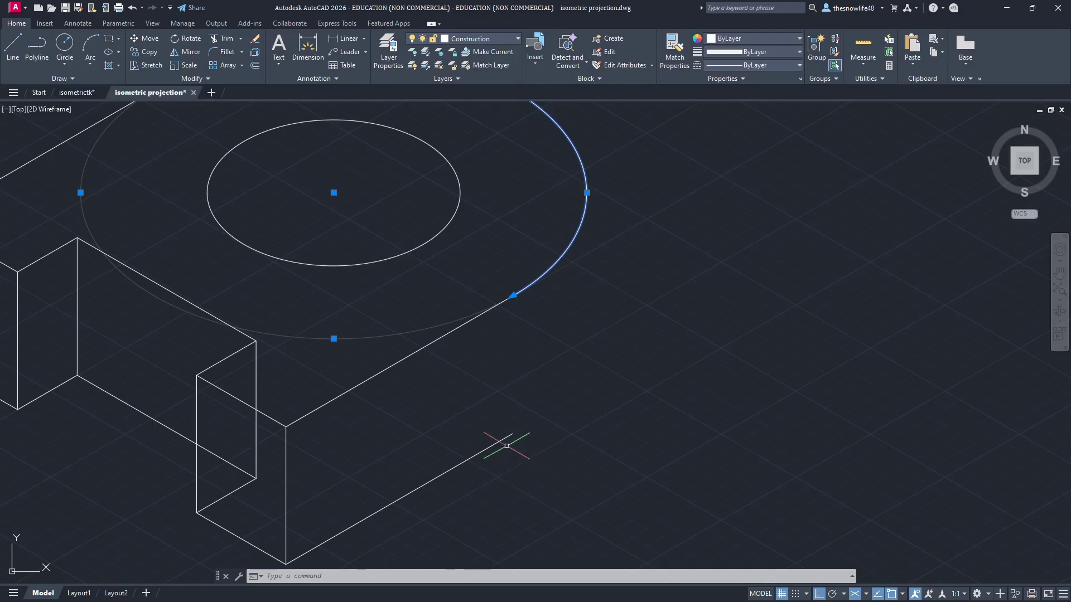
key(ctrl+c)
key(ctrl+v)
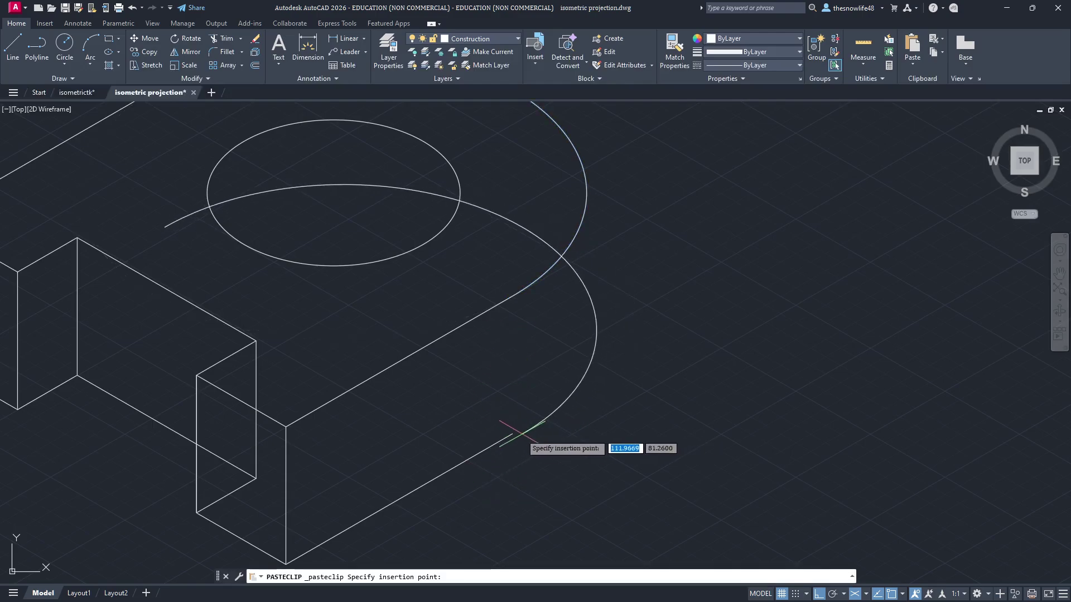
click(512, 433)
scroll(736, 371, down, 3)
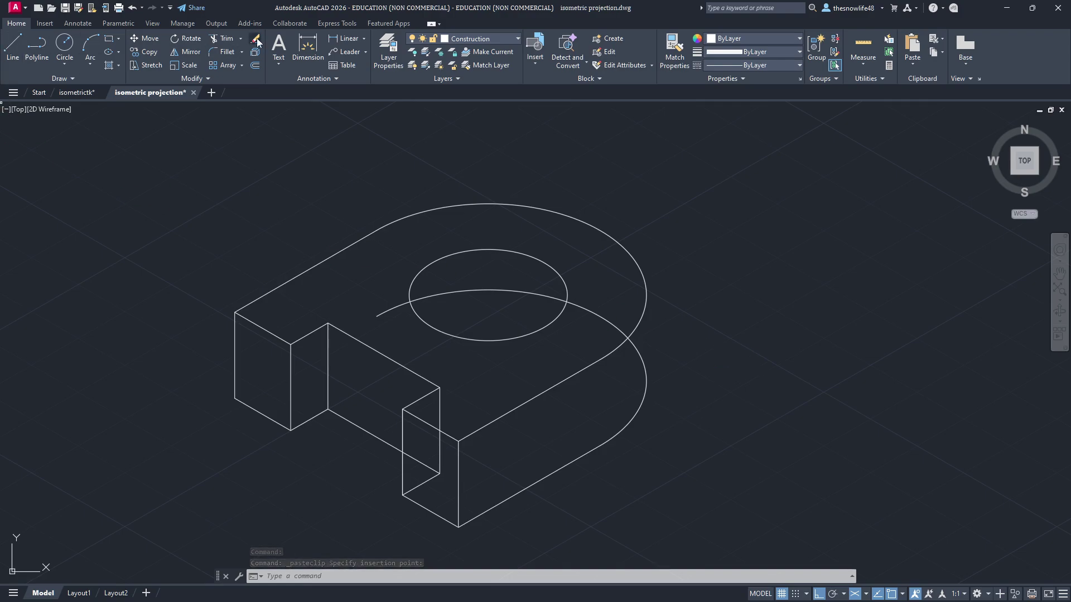
Step: Trim the copied arc where it crosses the top face
click(226, 38)
click(440, 294)
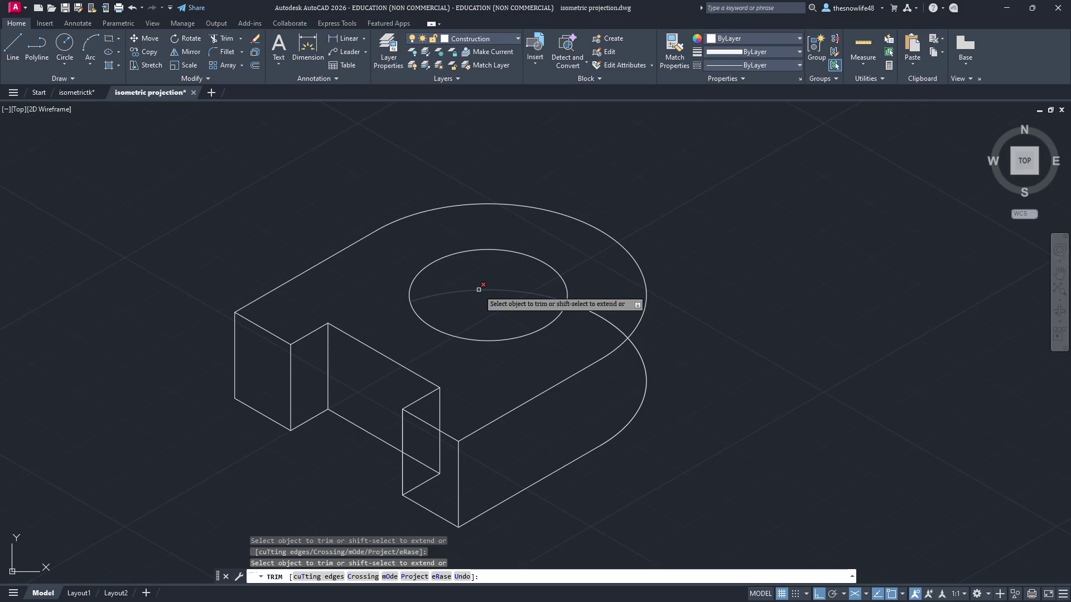
mouse_move(774, 368)
middle_down()
mouse_move(715, 368)
mouse_move(687, 335)
middle_up()
scroll(716, 368, down, 2)
key(alt+Tab)
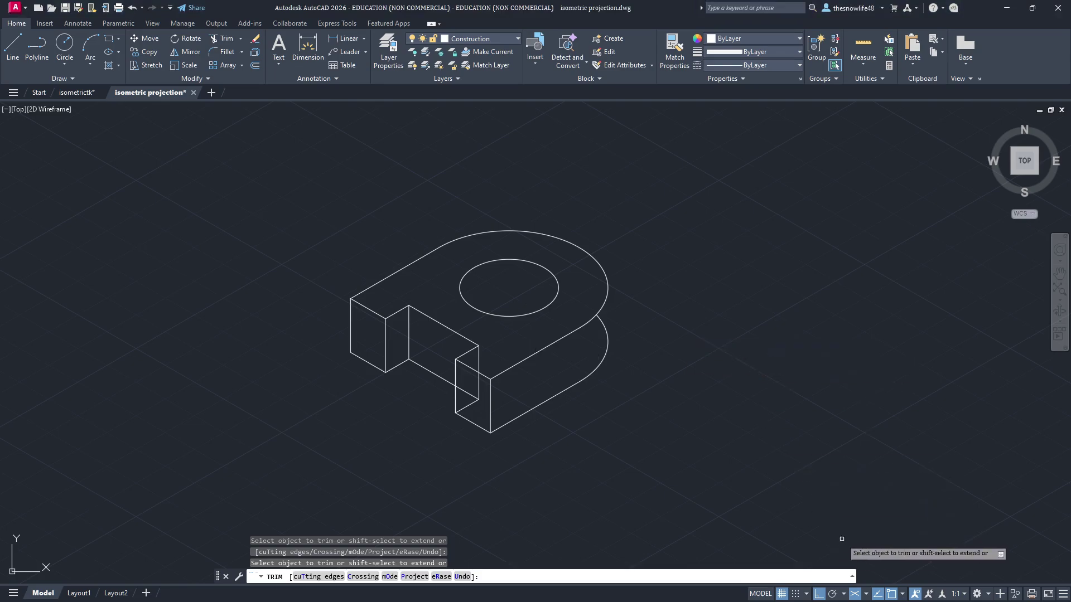
Step: Check the isometric plane choices in the status bar's Isodraft dropdown
click(868, 595)
click(868, 595)
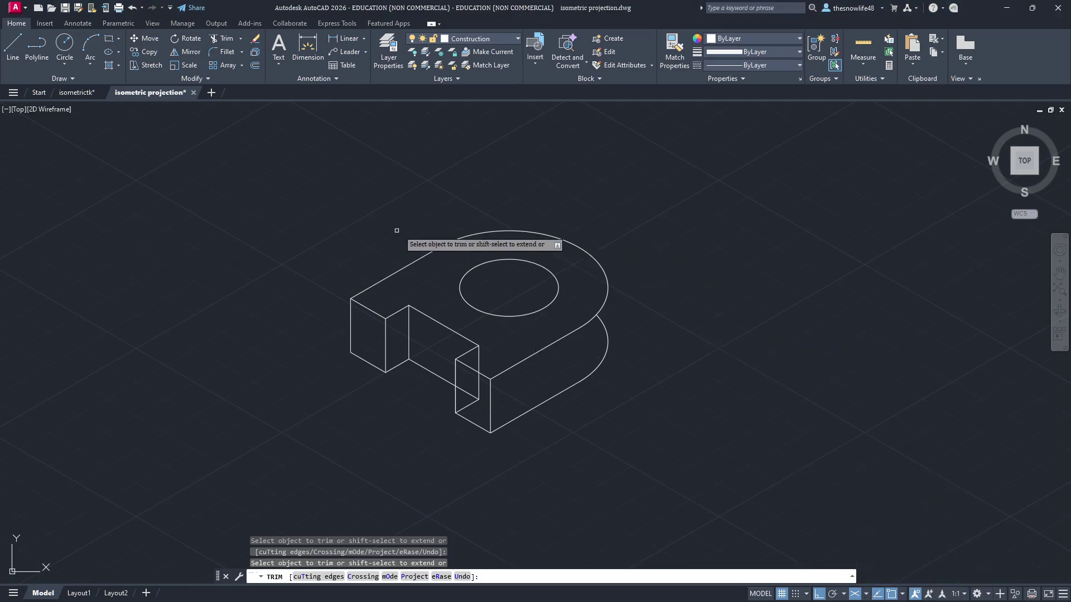
click(14, 56)
Step: Draw a 20-unit vertical edge on the right isoplane from the top arc's quadrant to the lower arc
scroll(627, 292, up, 3)
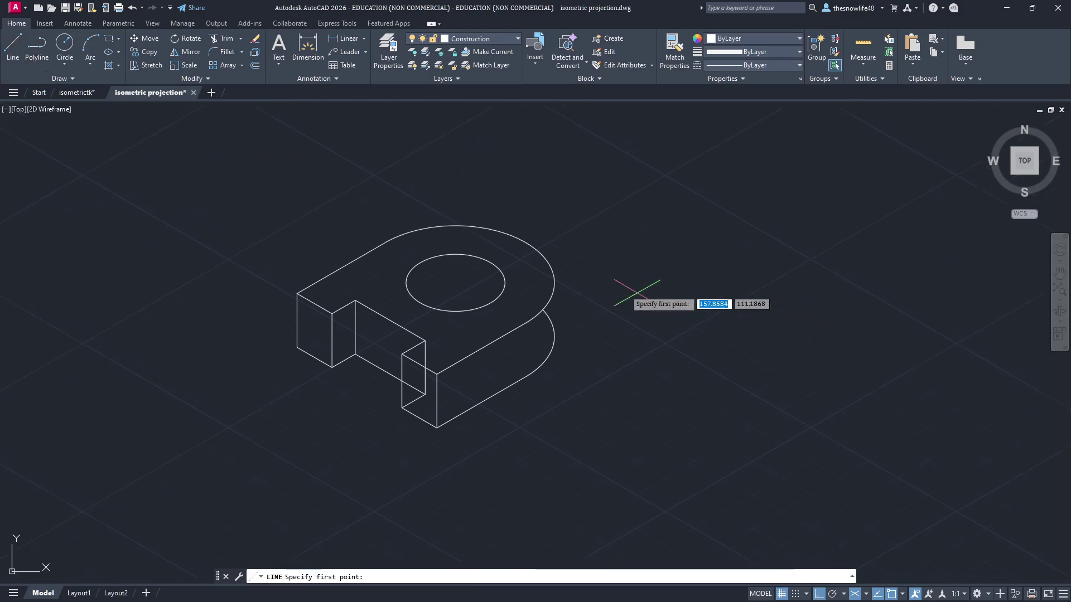
scroll(585, 293, up, 2)
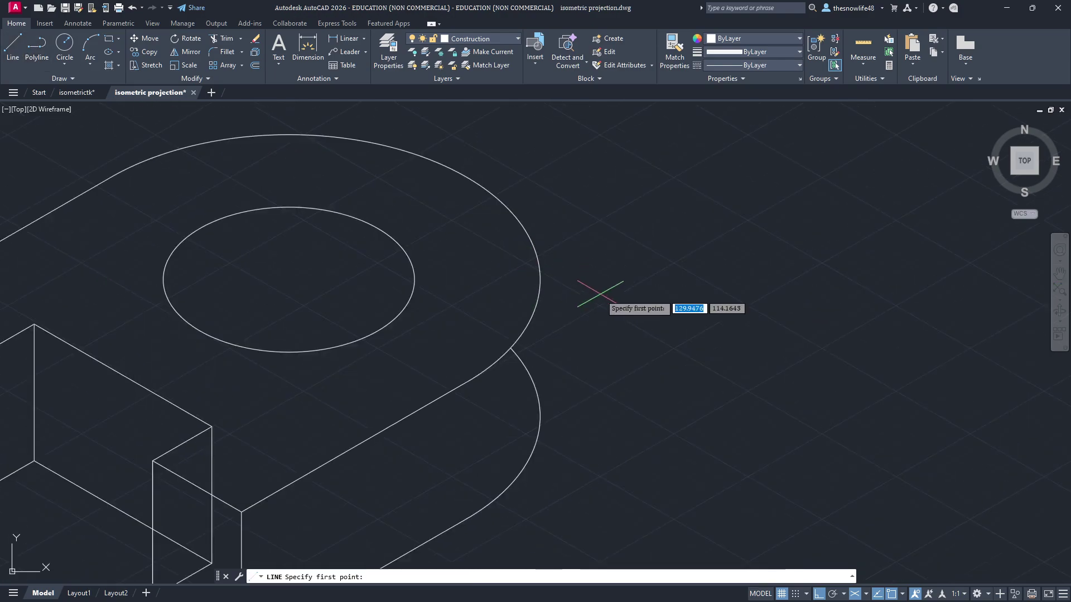
click(903, 595)
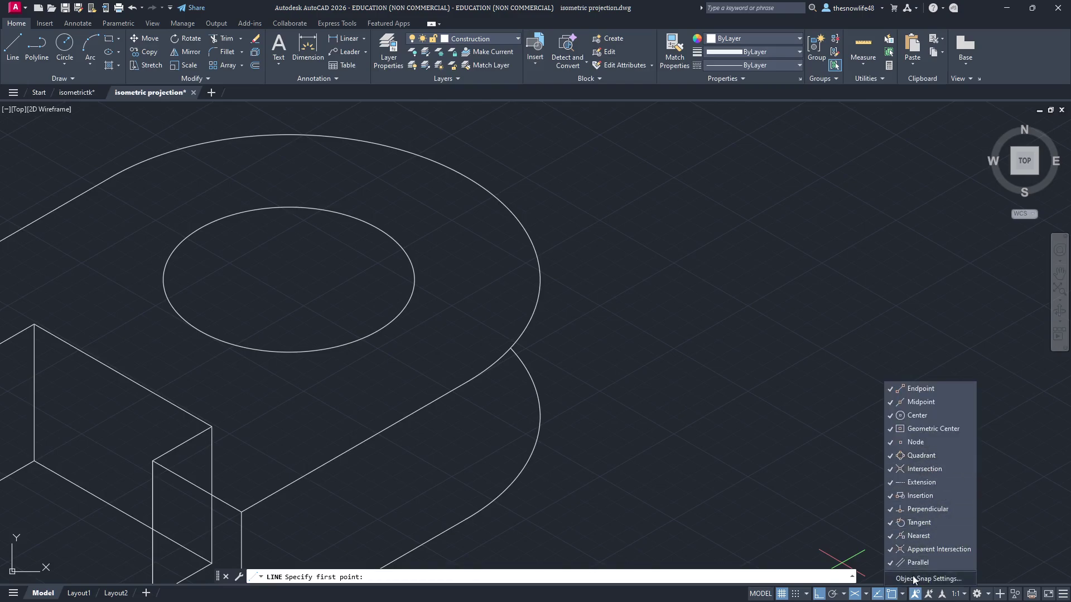
click(903, 594)
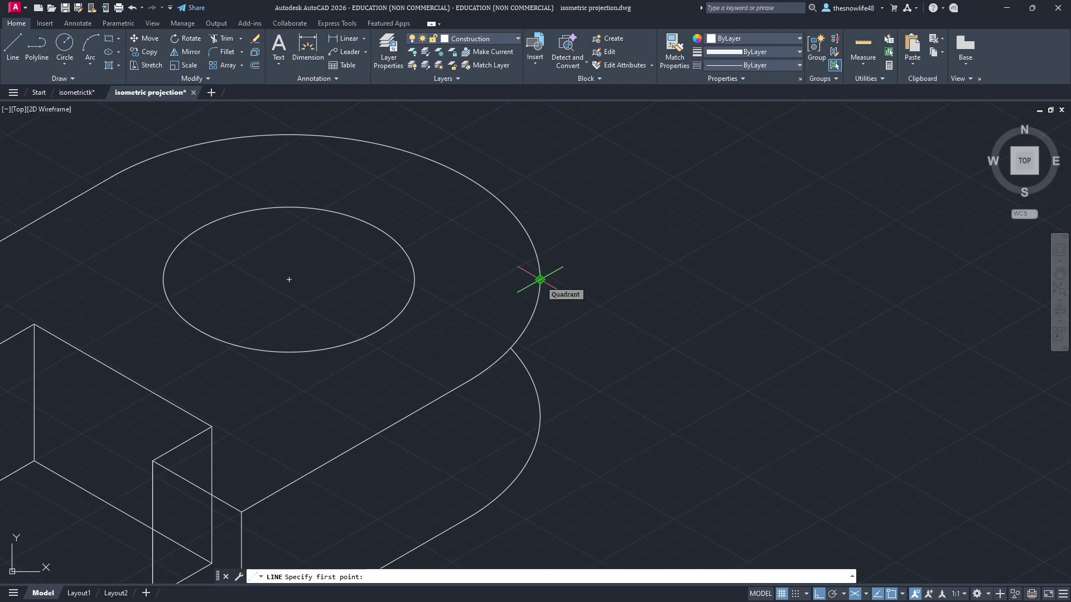
click(540, 280)
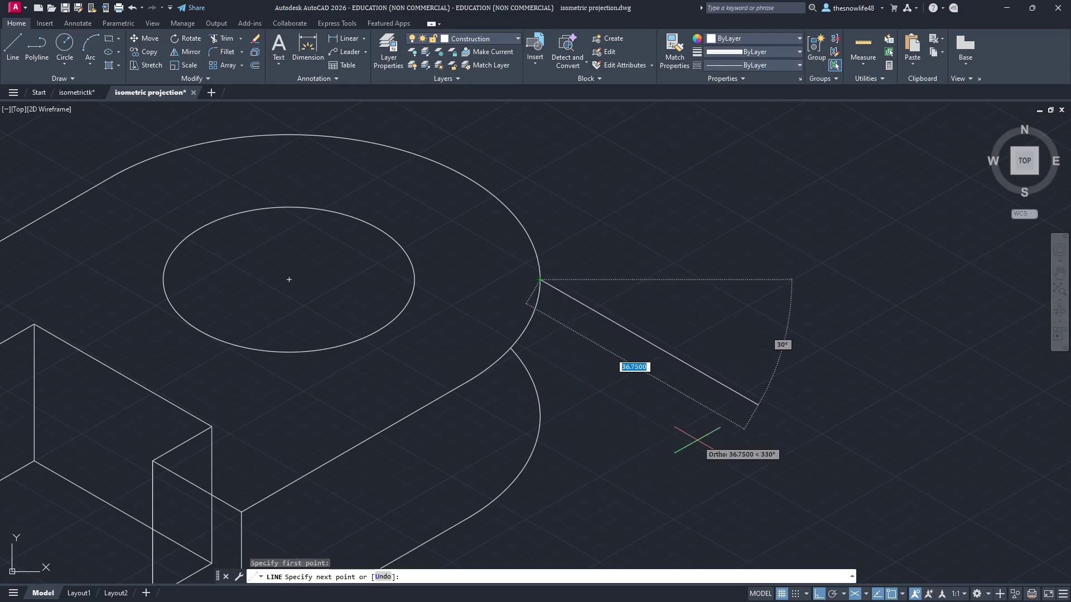
key(F5)
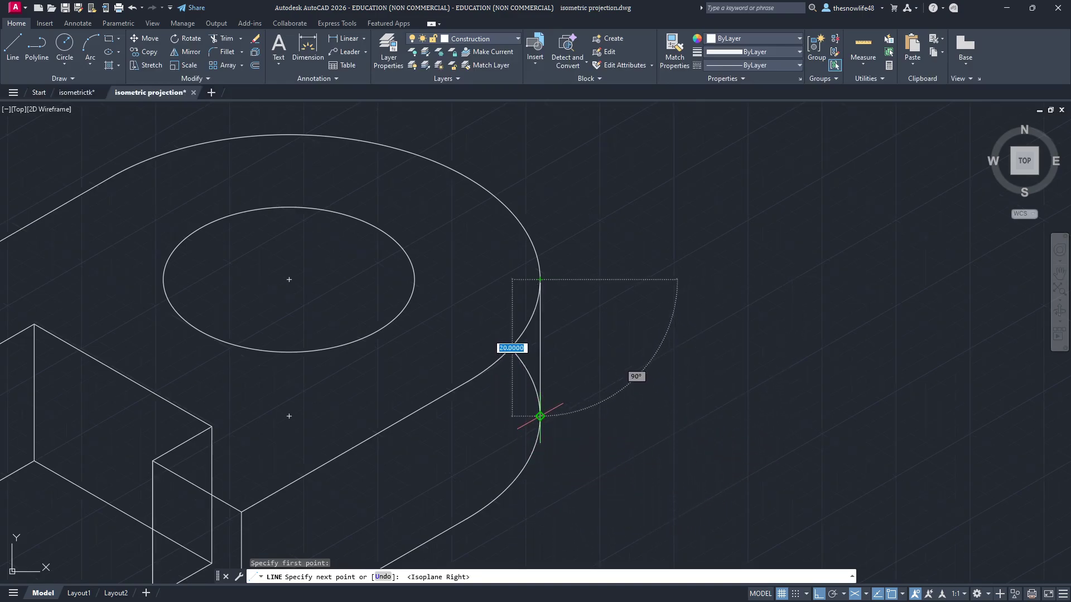
key(Escape)
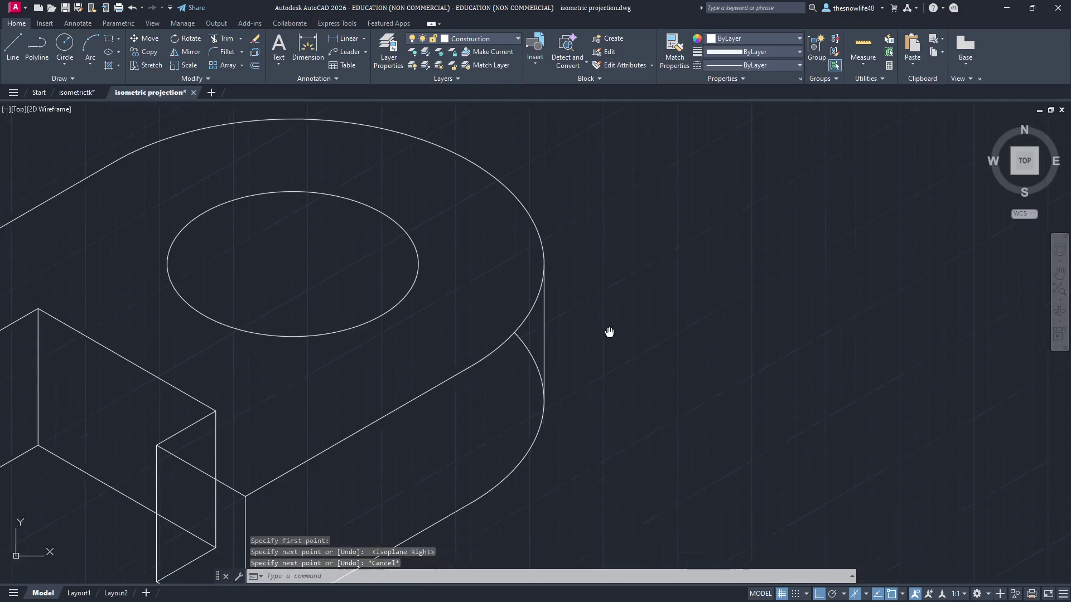
scroll(489, 209, up, 2)
Step: Trim the two hidden diagonals and the hidden vertical edge inside the notch
click(223, 38)
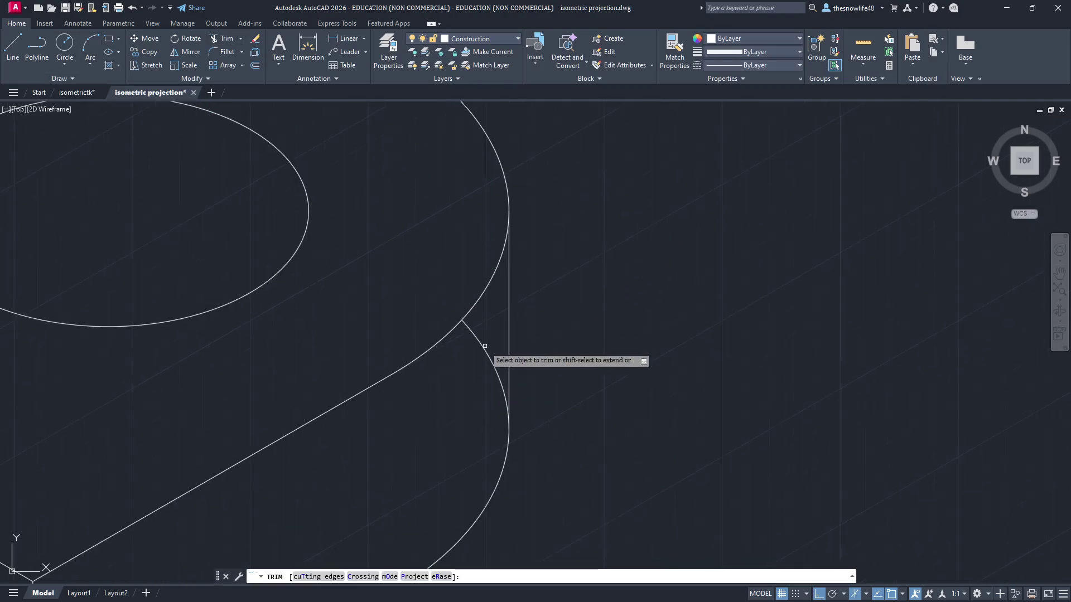
scroll(592, 401, down, 4)
scroll(446, 479, up, 8)
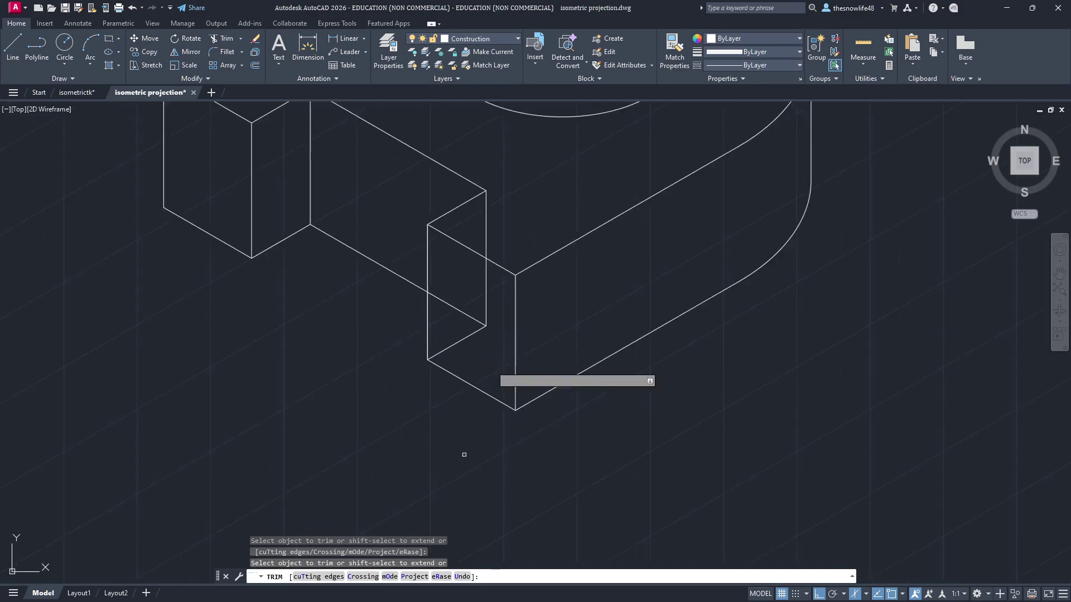
click(429, 307)
click(436, 258)
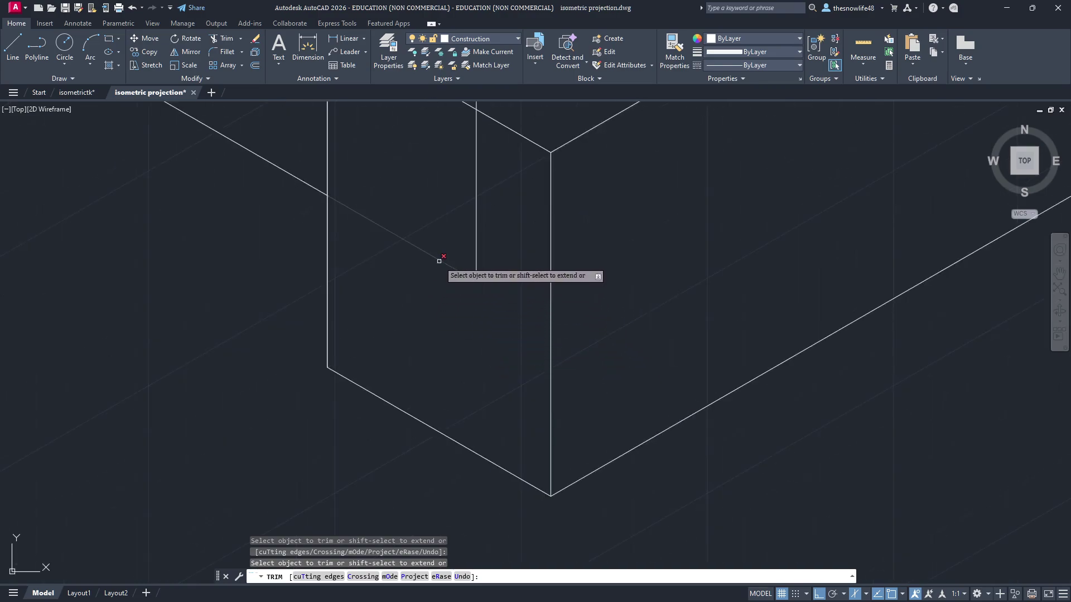
click(476, 221)
scroll(482, 221, down, 6)
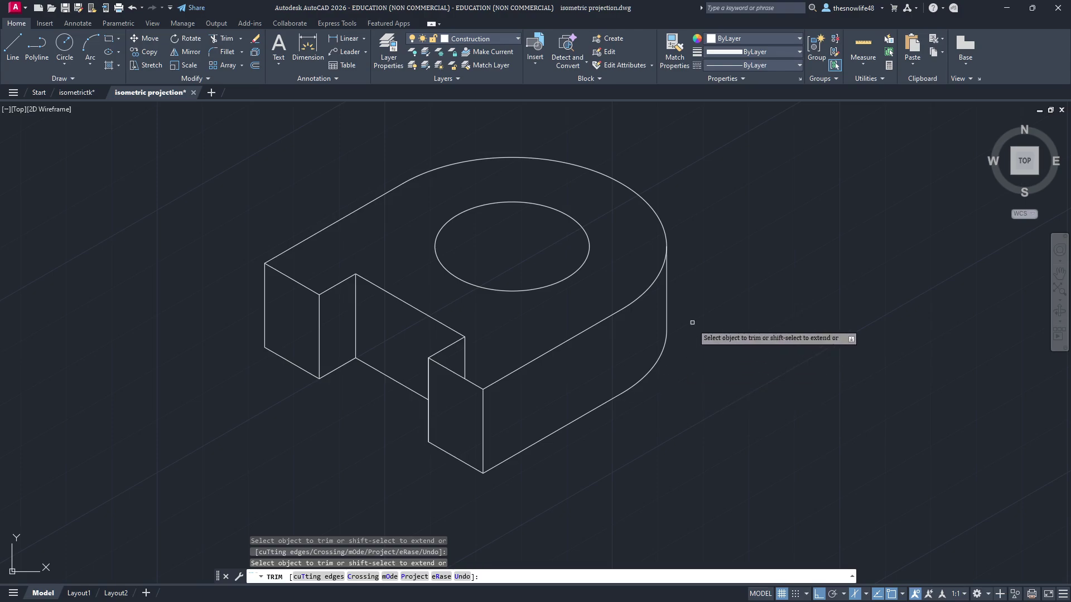
key(alt+Tab)
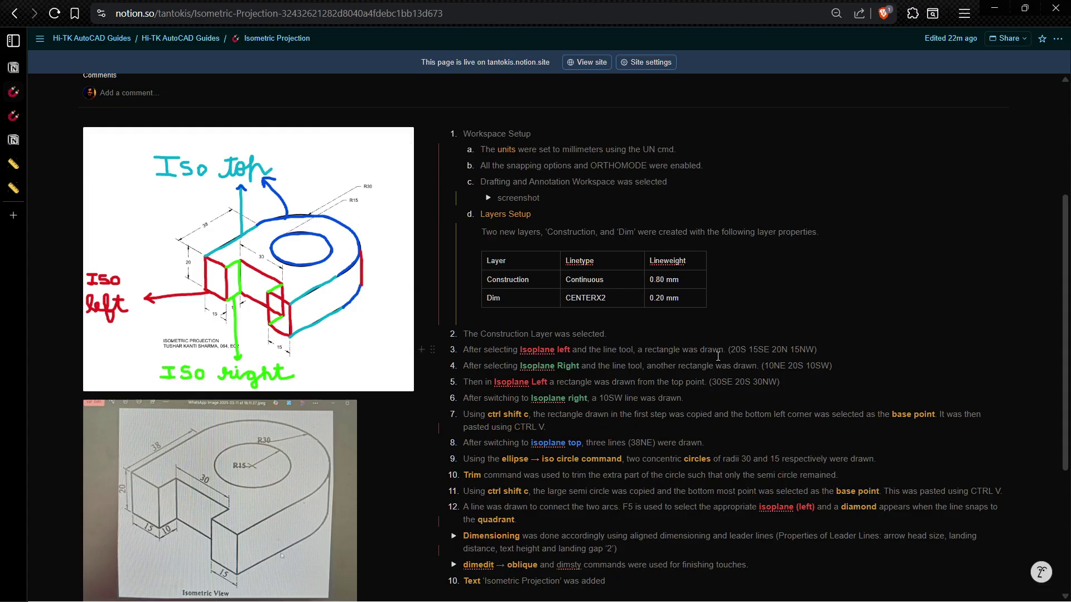
Step: Expand the Notion Dimensioning notes to see the example and aligned-dimension tips
scroll(858, 452, down, 3)
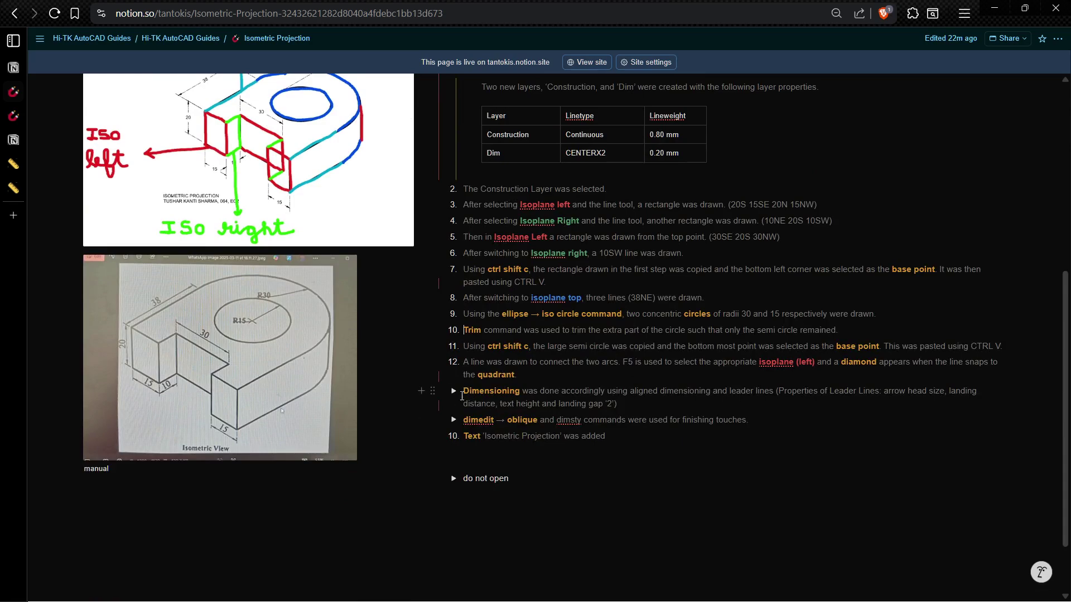
click(453, 391)
scroll(516, 205, down, 4)
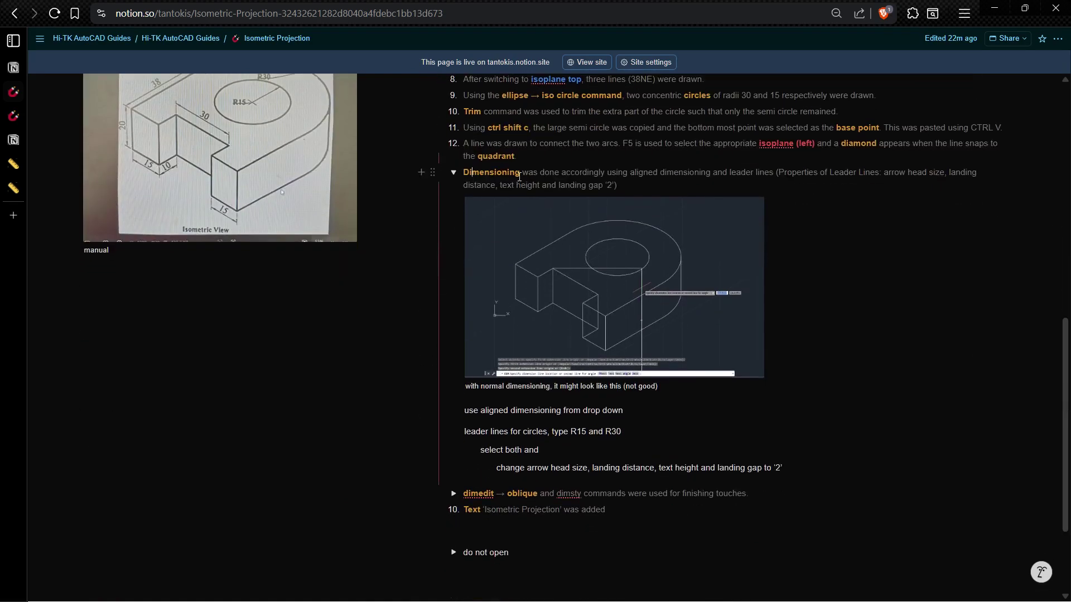
Step: Back in AutoCAD, start the Dimension command
key(alt+Tab)
click(311, 45)
scroll(440, 252, down, 2)
Step: Place a trial linear dimension between the two notch corners
middle_drag(440, 251, 387, 219)
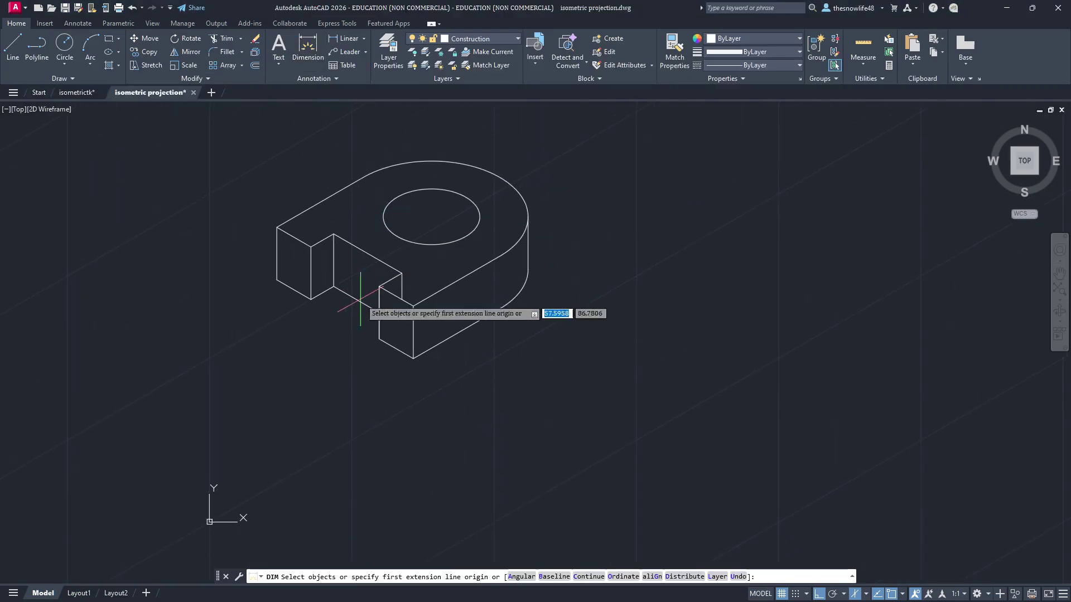
scroll(329, 240, up, 3)
click(358, 239)
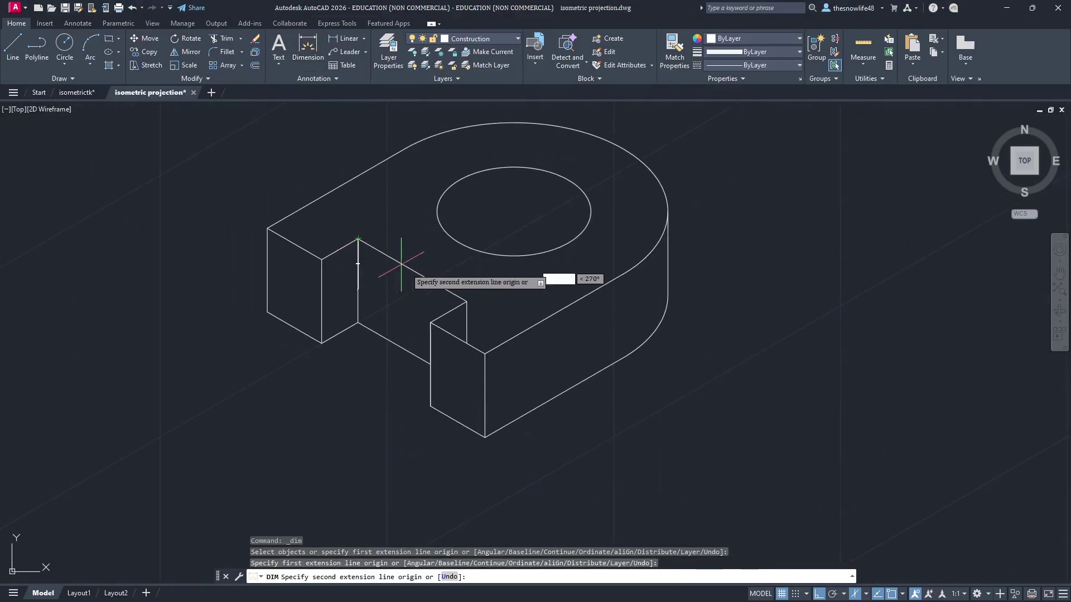
click(467, 301)
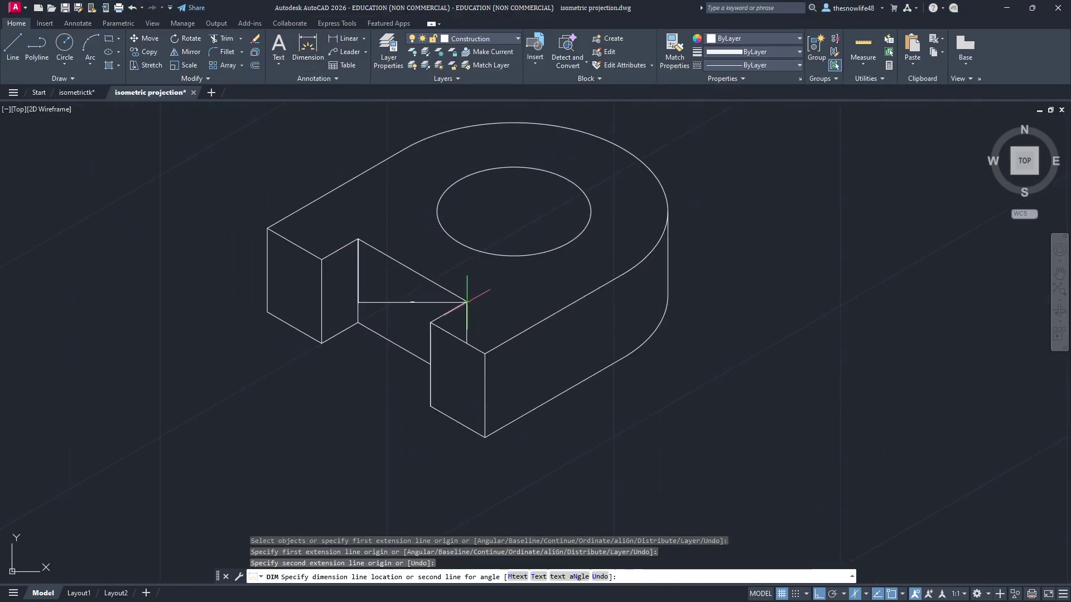
click(537, 262)
scroll(549, 249, up, 6)
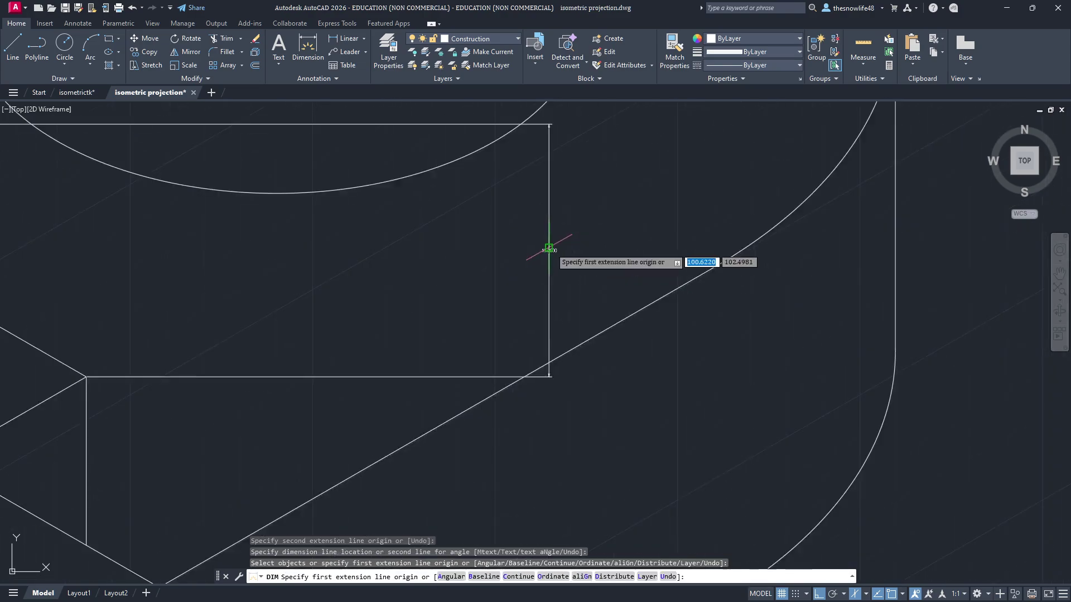
scroll(549, 248, up, 2)
scroll(693, 287, down, 8)
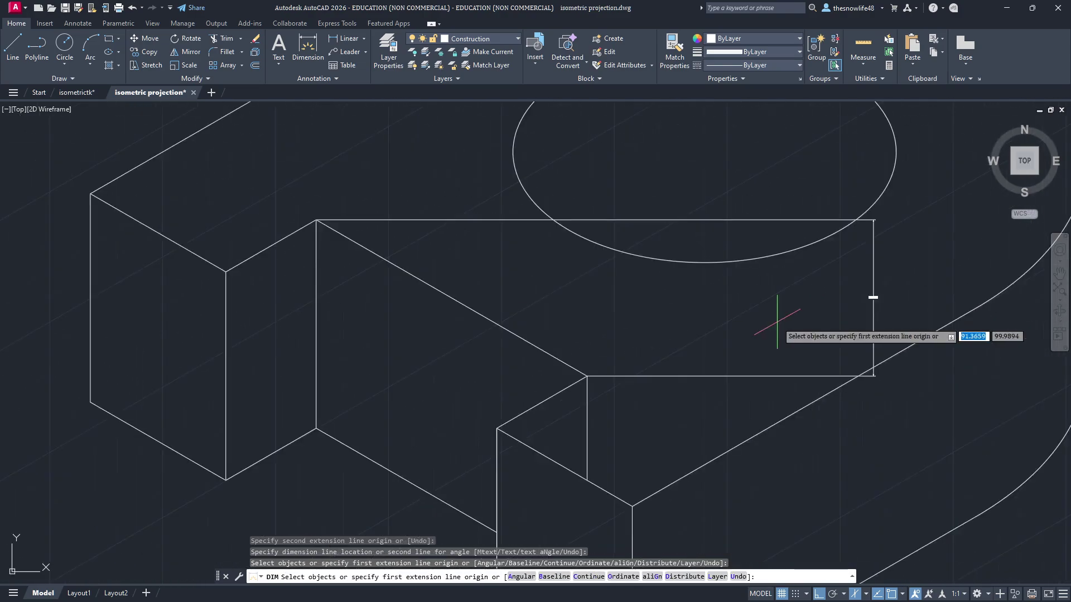
Step: Undo the trial dimension and switch to Aligned dimensioning
middle_drag(706, 285, 461, 378)
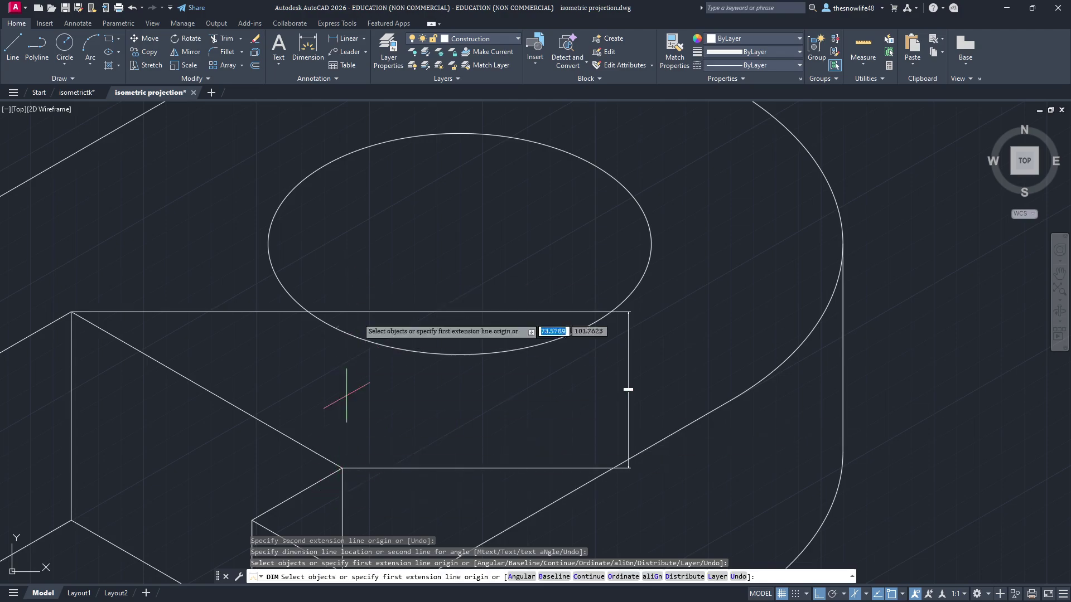
middle_drag(367, 327, 425, 265)
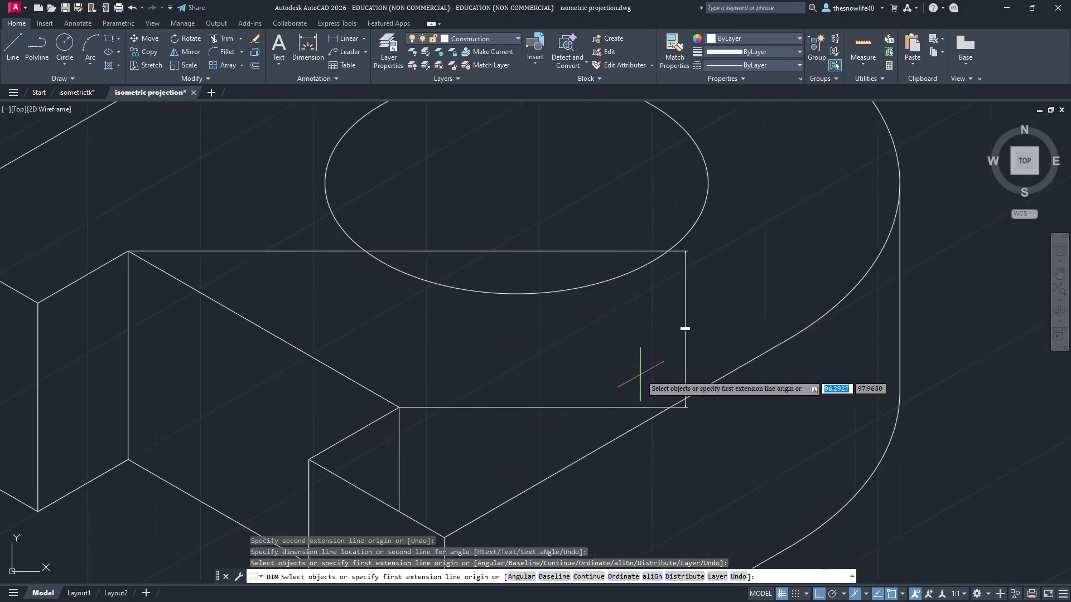
middle_drag(456, 371, 548, 362)
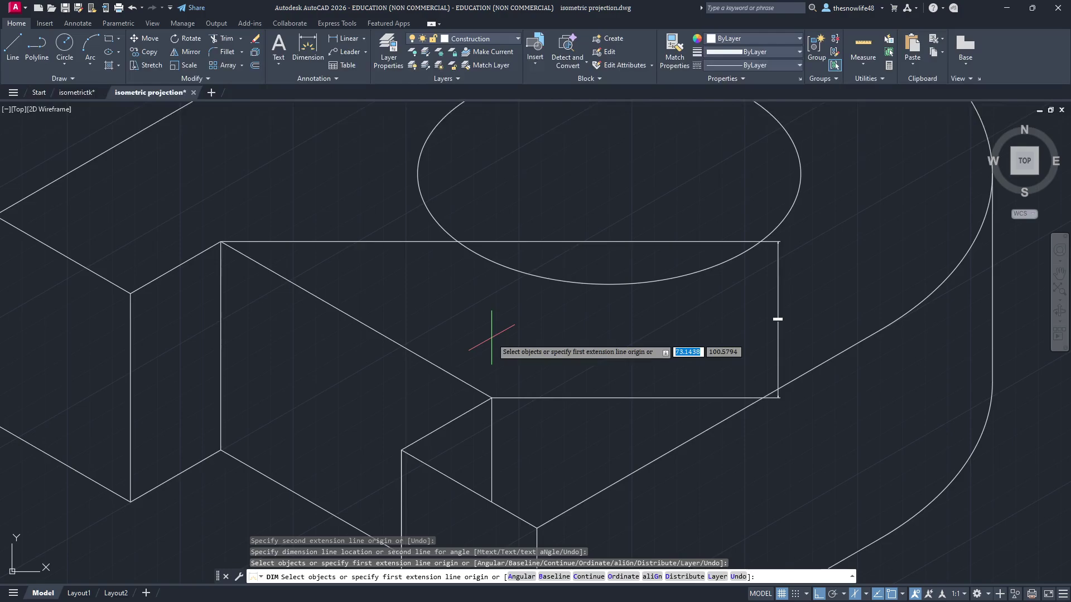
key(ctrl+z)
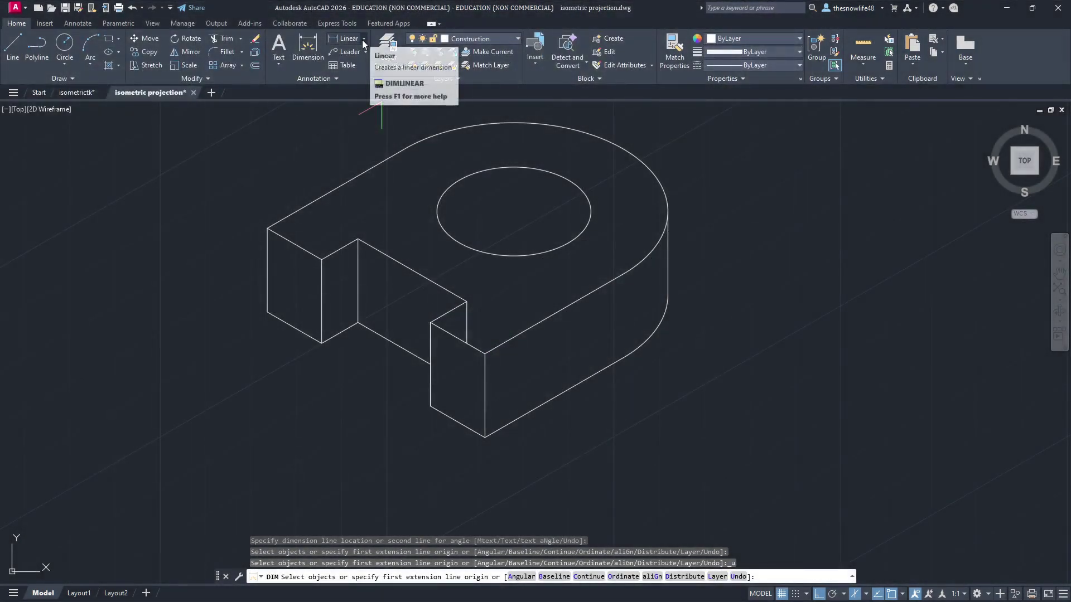
click(364, 38)
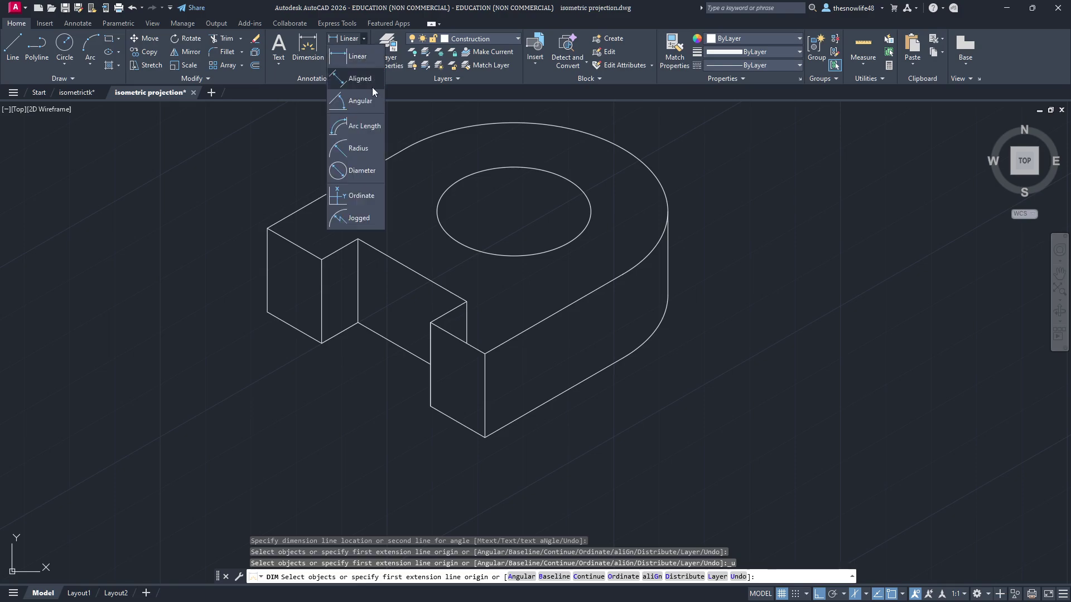
click(371, 83)
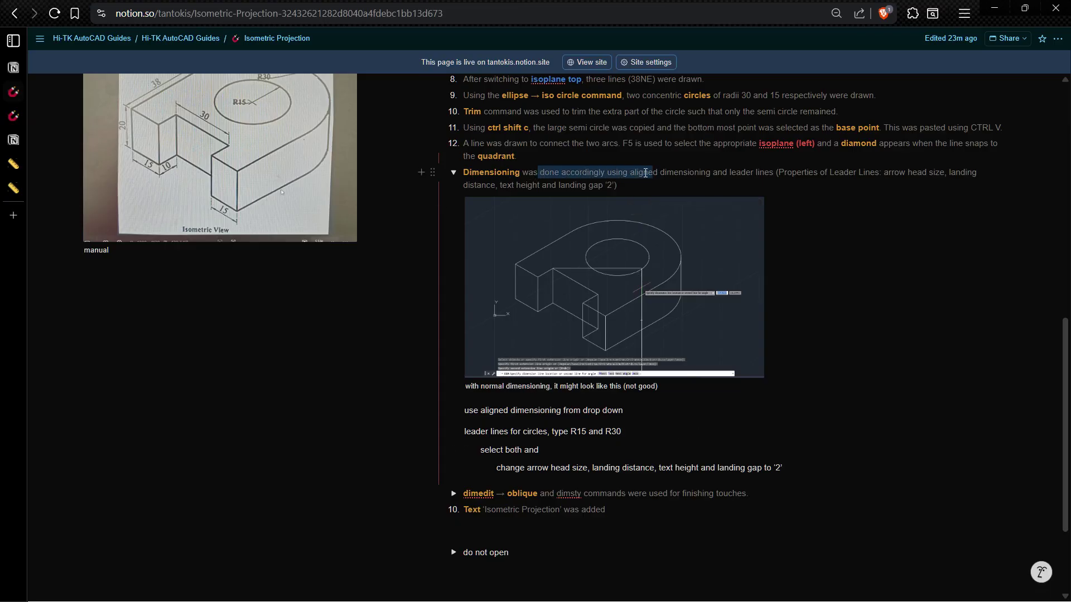
click(476, 426)
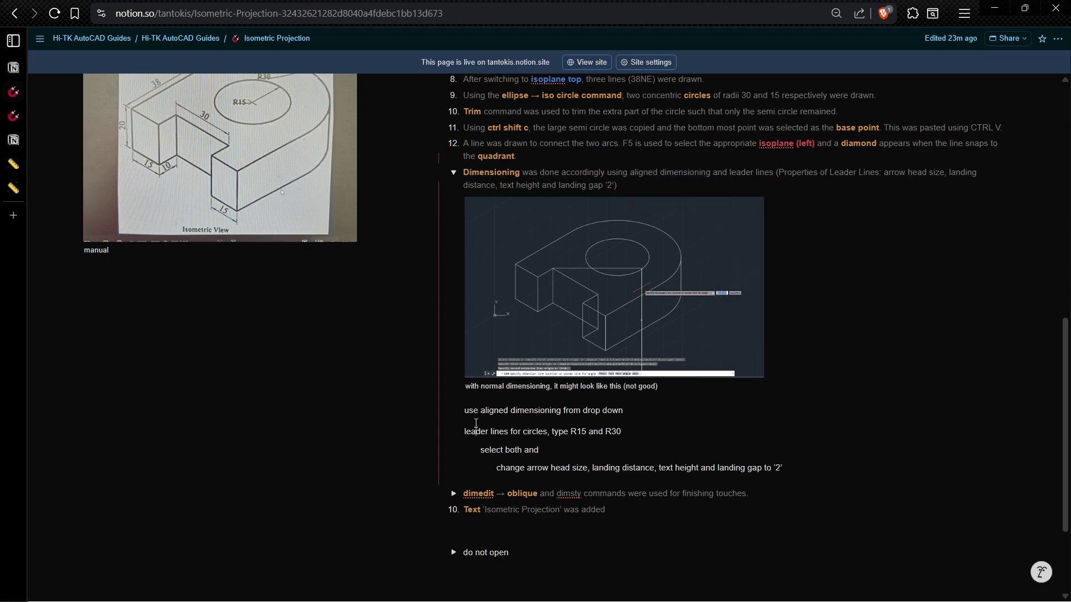
click(480, 386)
double_click(635, 357)
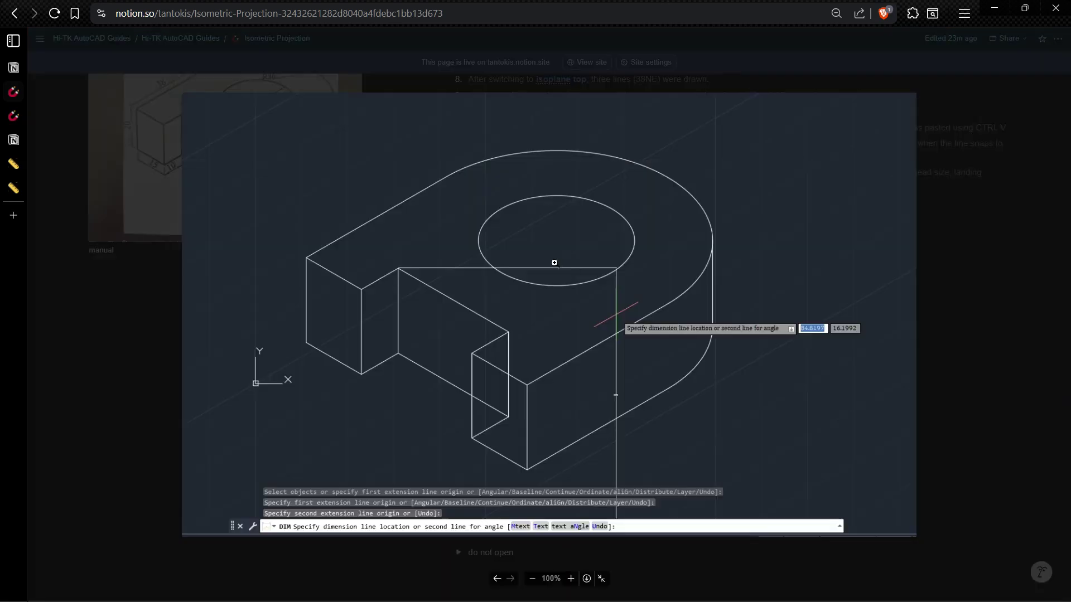
key(Escape)
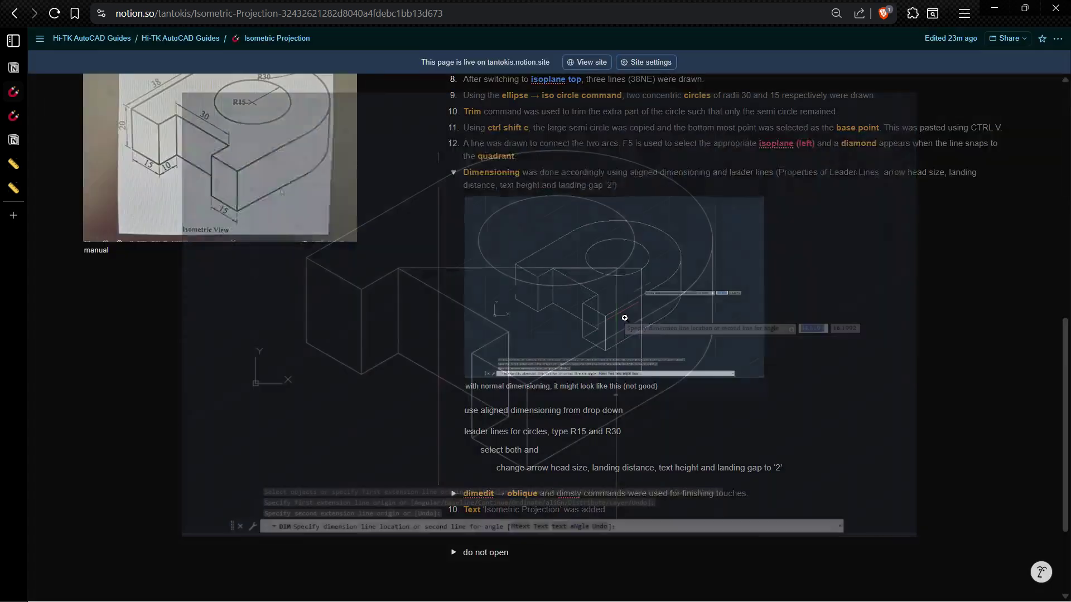
triple_click(479, 415)
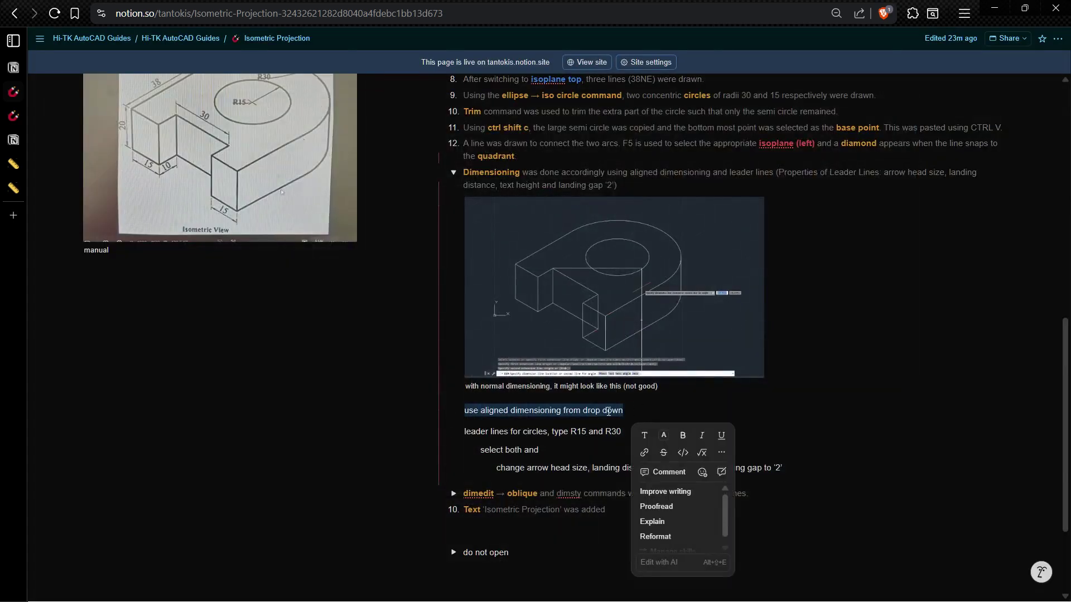
key(alt+Tab)
click(368, 39)
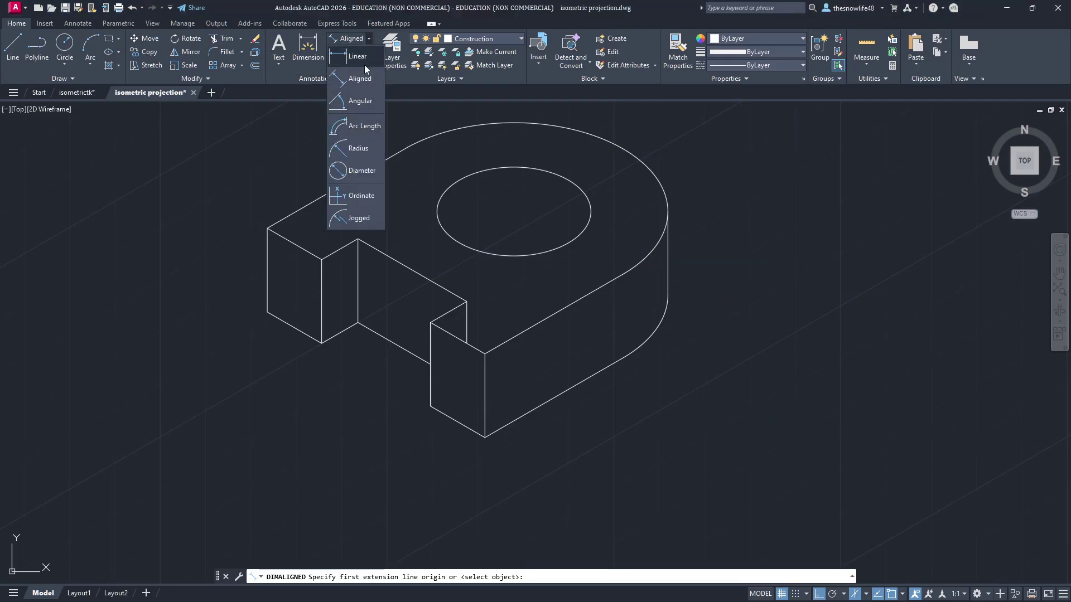
Step: Add a 30 aligned dimension along the notch's long slanted edge
click(360, 78)
scroll(340, 245, up, 4)
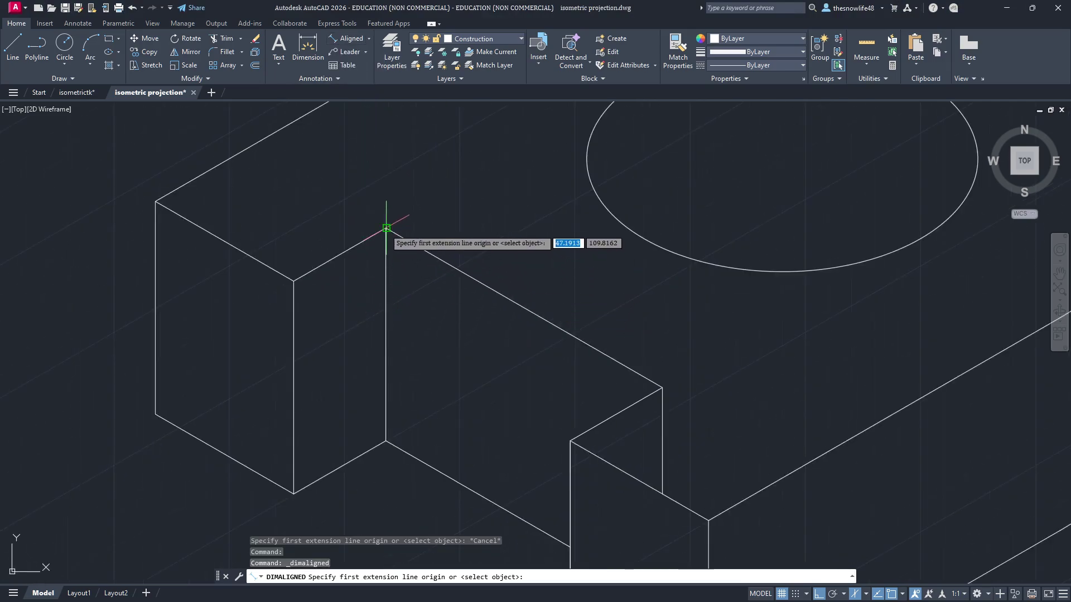
click(386, 228)
click(662, 388)
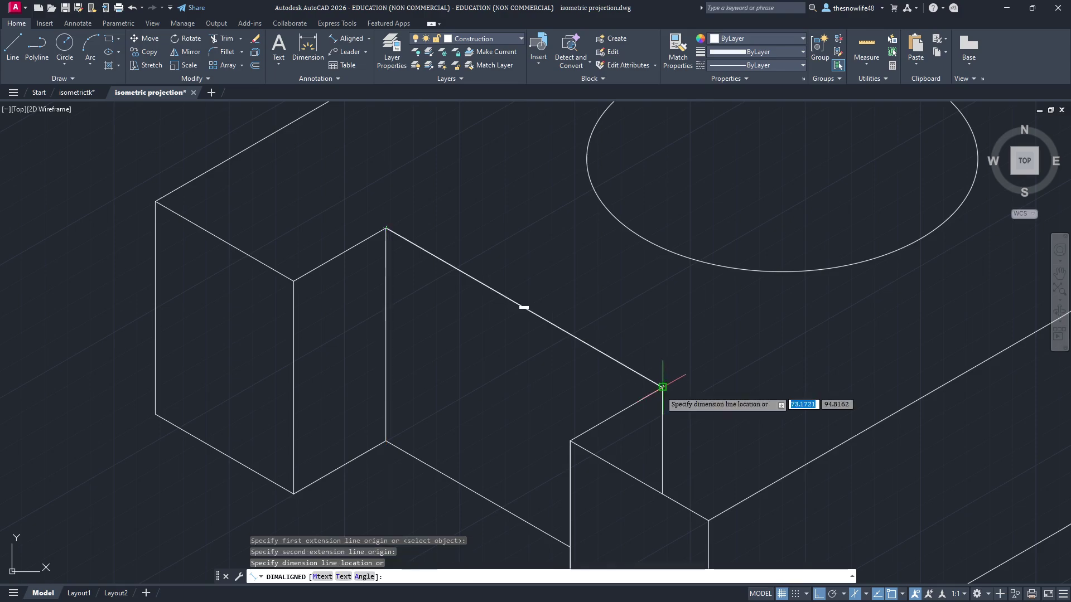
click(694, 318)
scroll(558, 262, up, 5)
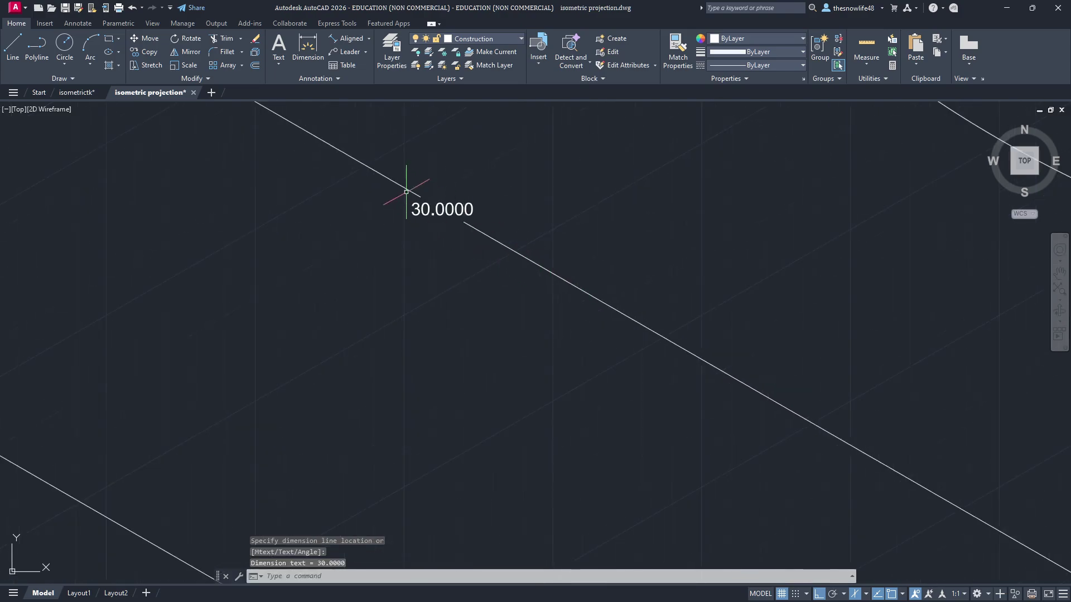
scroll(619, 273, down, 8)
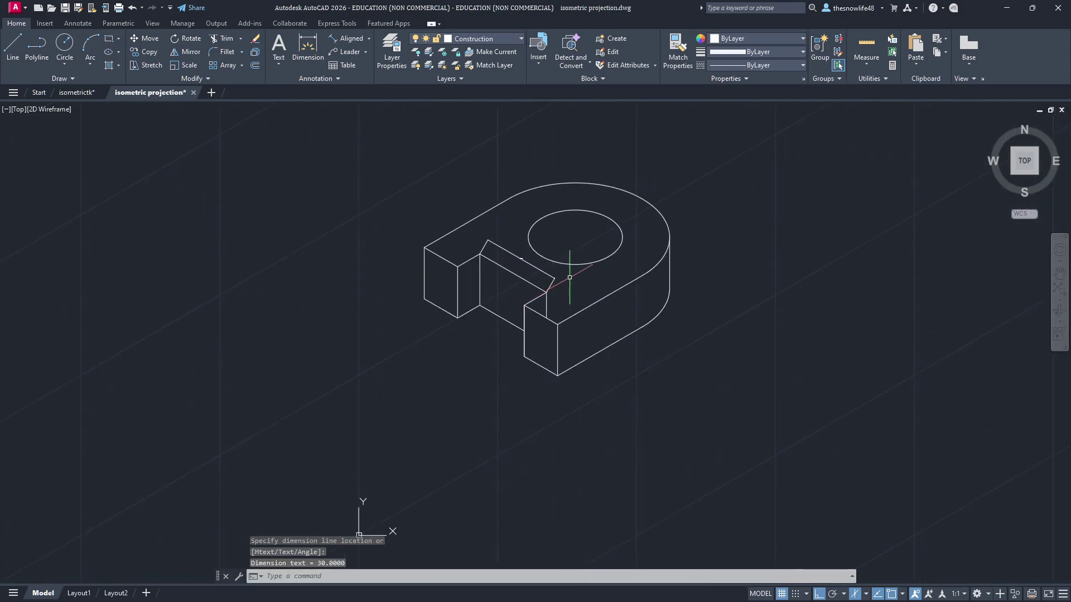
Step: Check the Notion reference notes, then return to the isometric drawing
key(alt+Tab)
scroll(249, 191, up, 10)
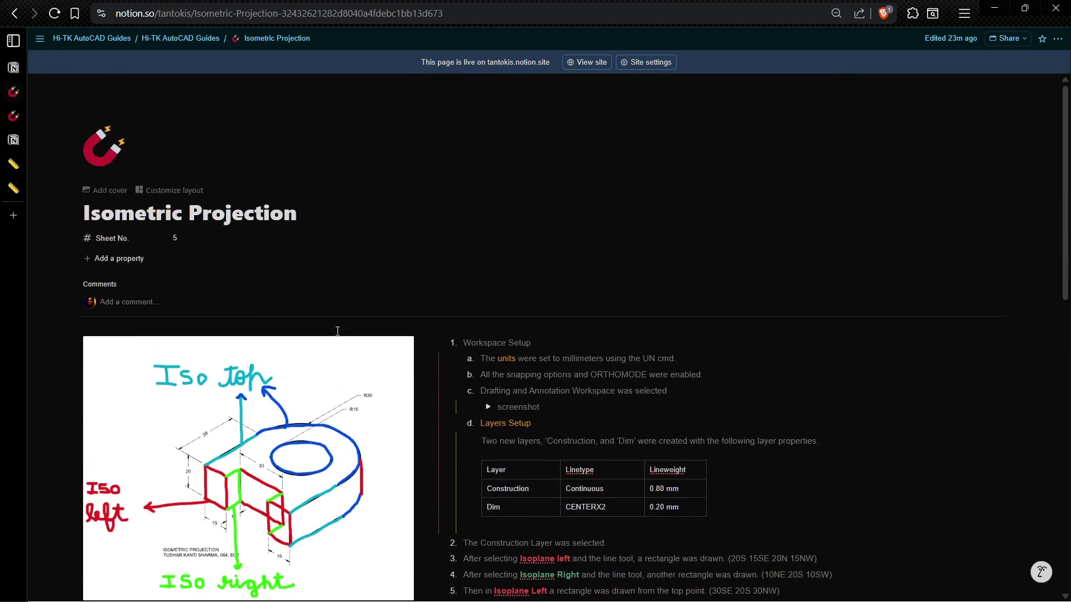
scroll(261, 247, down, 4)
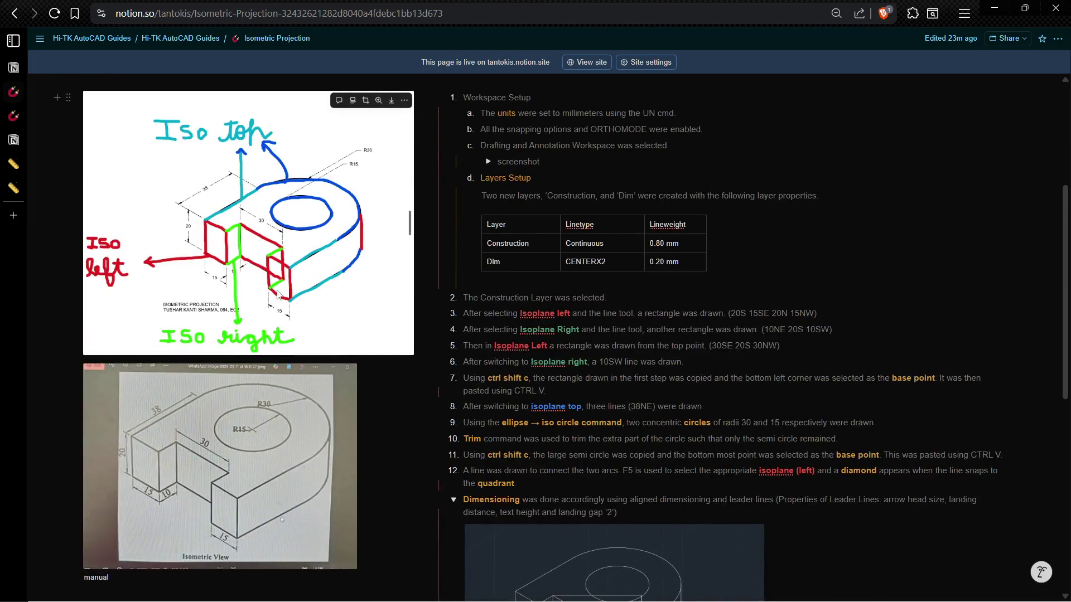
key(alt+Tab)
Step: Add 15 aligned dimensions on the lower-left edge and below the front face
click(347, 39)
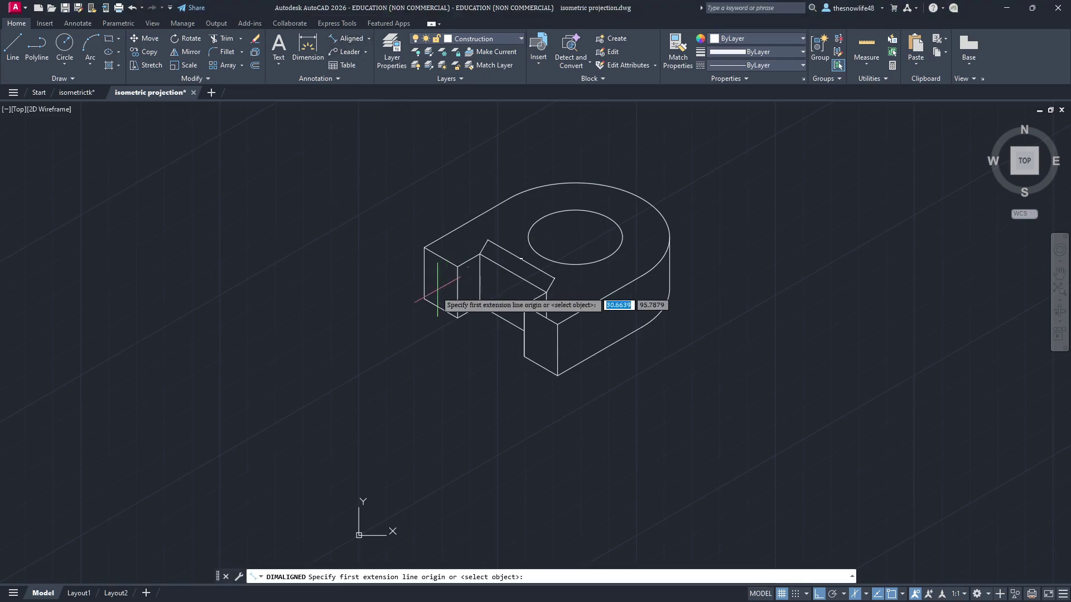
scroll(429, 298, up, 2)
click(418, 301)
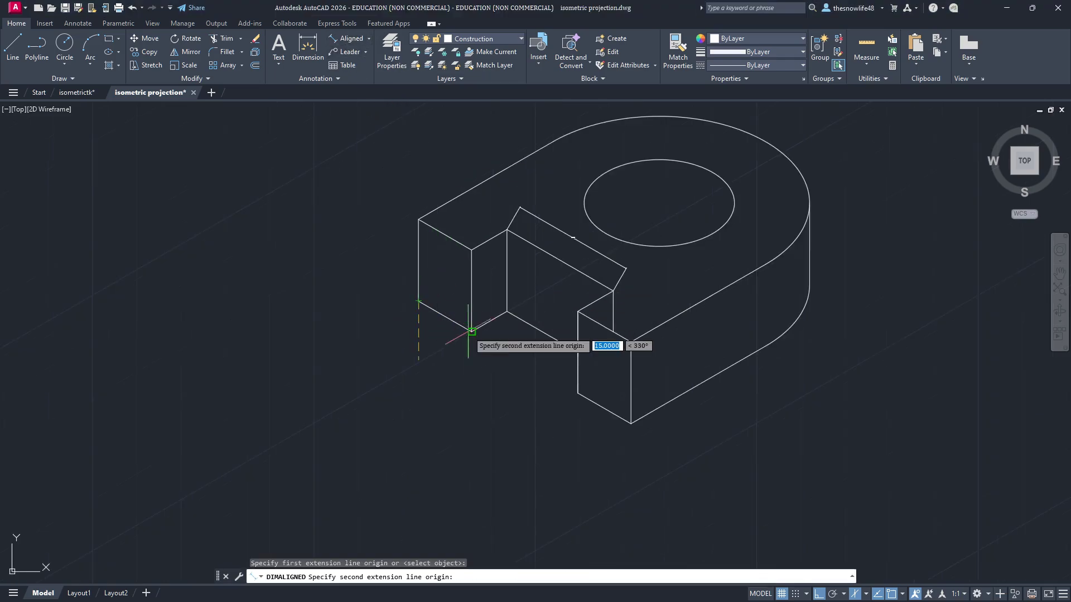
click(471, 331)
click(451, 355)
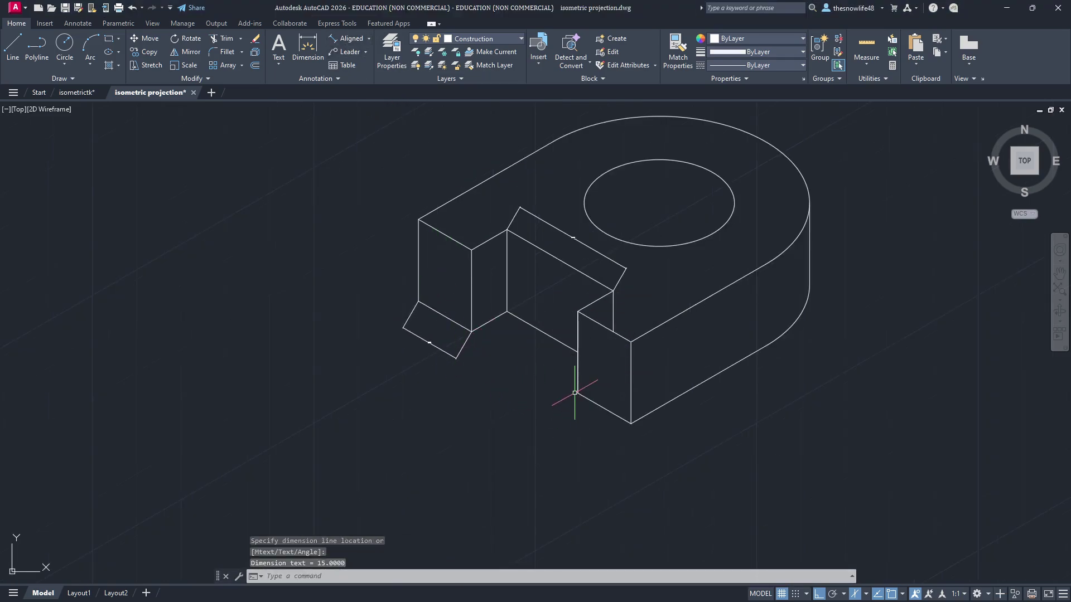
click(339, 43)
click(577, 393)
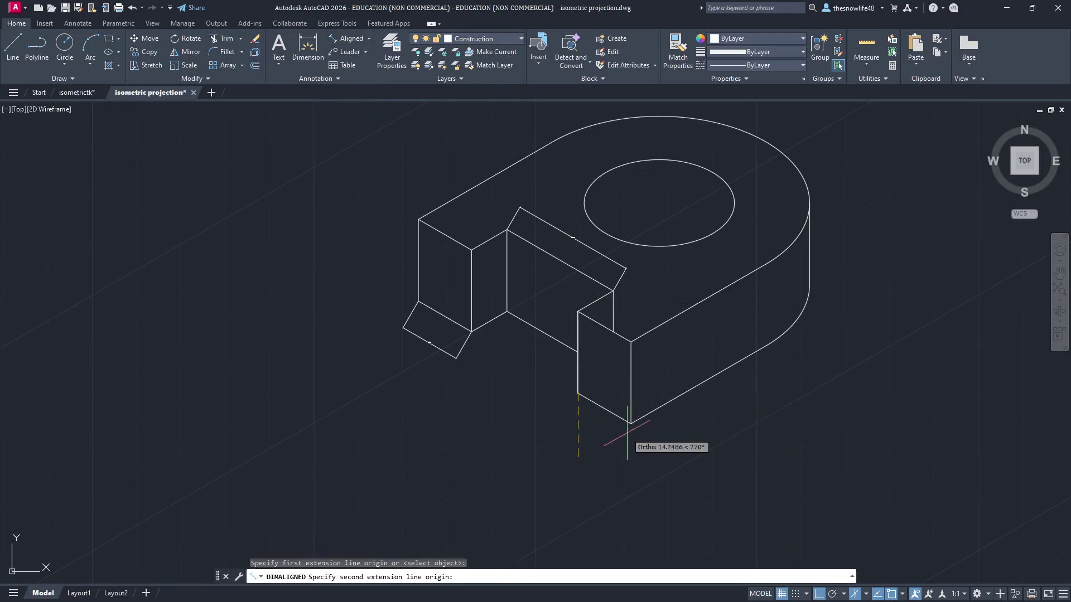
click(630, 423)
click(619, 448)
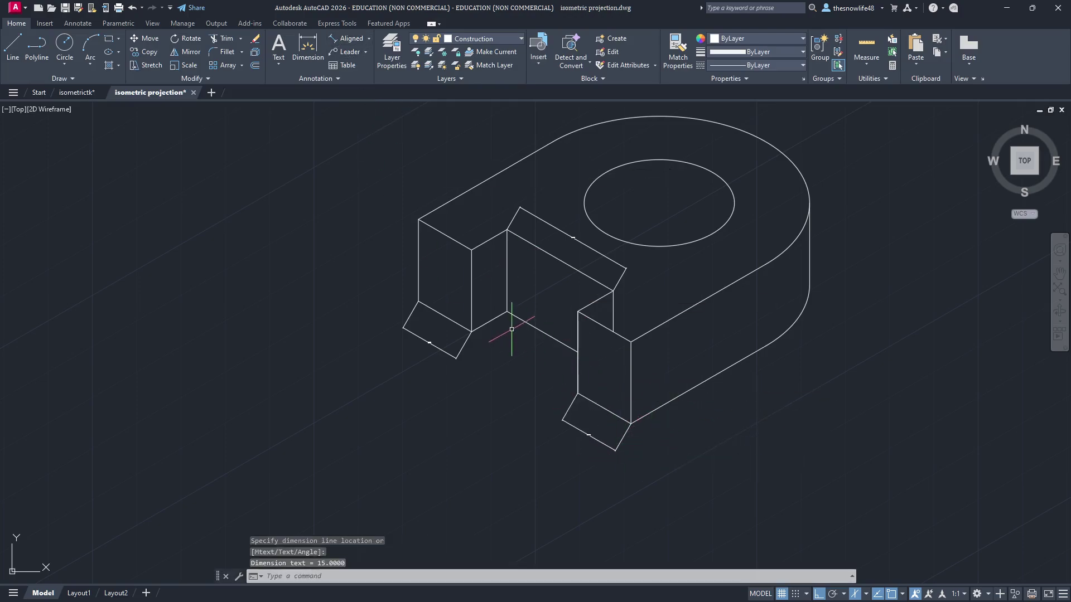
Step: Add a 10 aligned dimension along the slot edge and one on the left vertical edge
click(349, 39)
scroll(489, 323, up, 2)
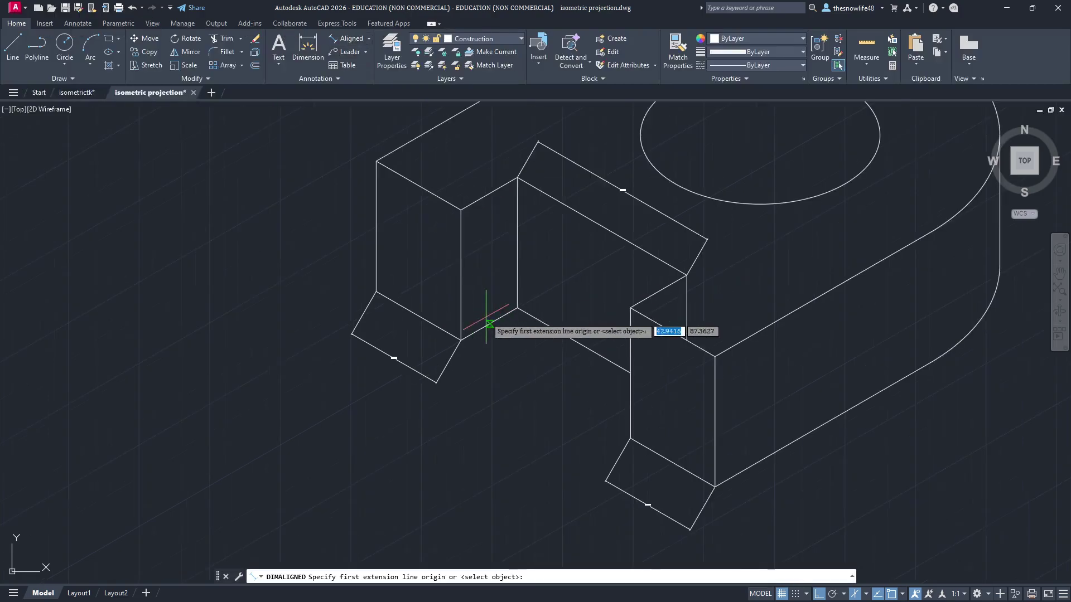
click(461, 340)
click(517, 308)
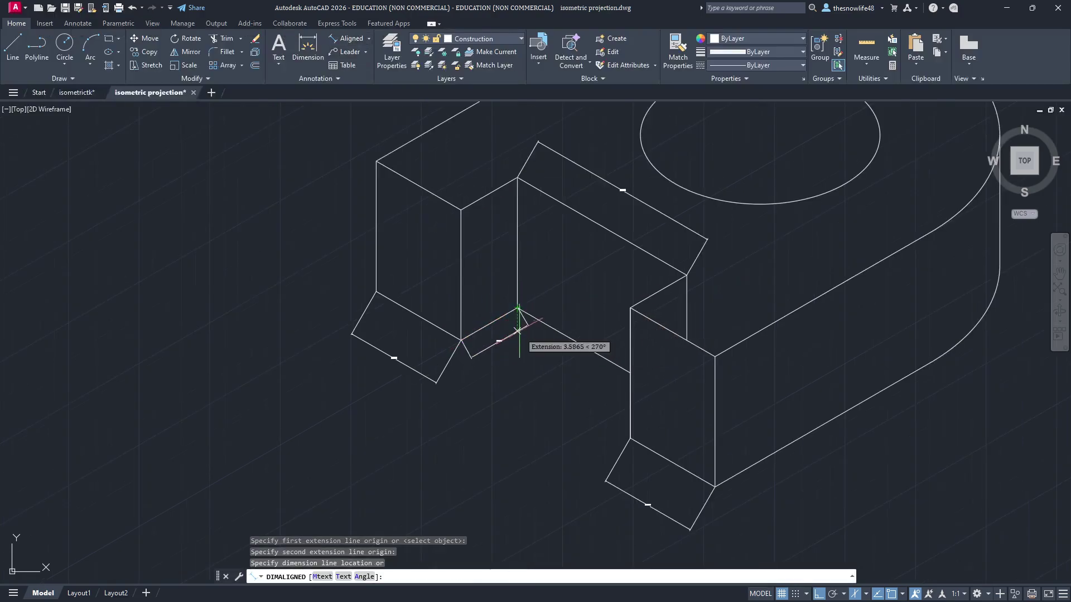
click(518, 332)
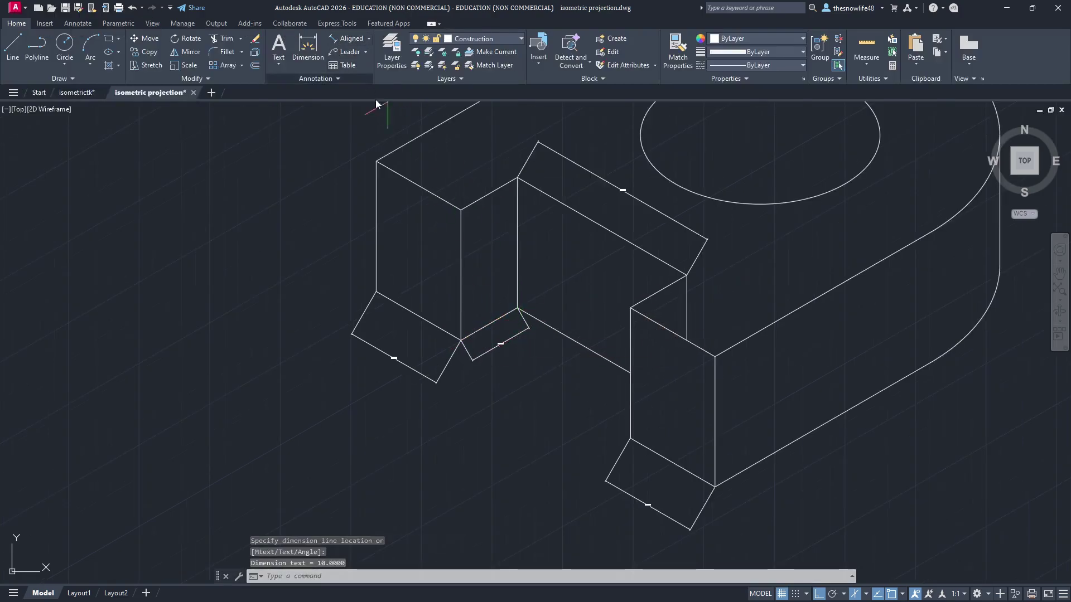
click(341, 41)
click(376, 161)
click(377, 292)
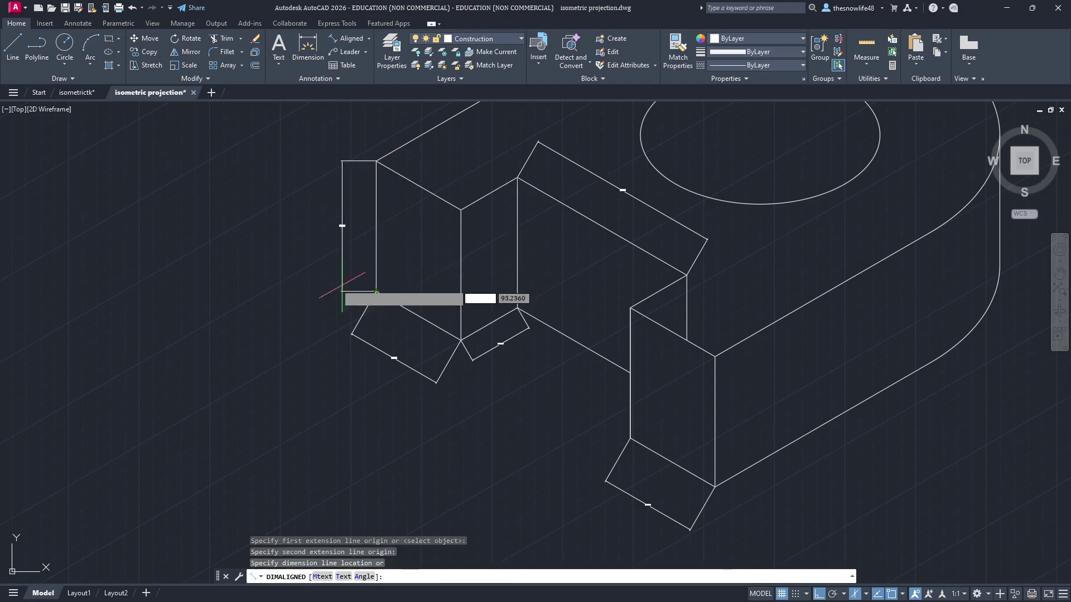
click(318, 284)
Step: Add a 38 aligned dimension along the block's long receding top edge
click(341, 40)
middle_drag(533, 121, 444, 367)
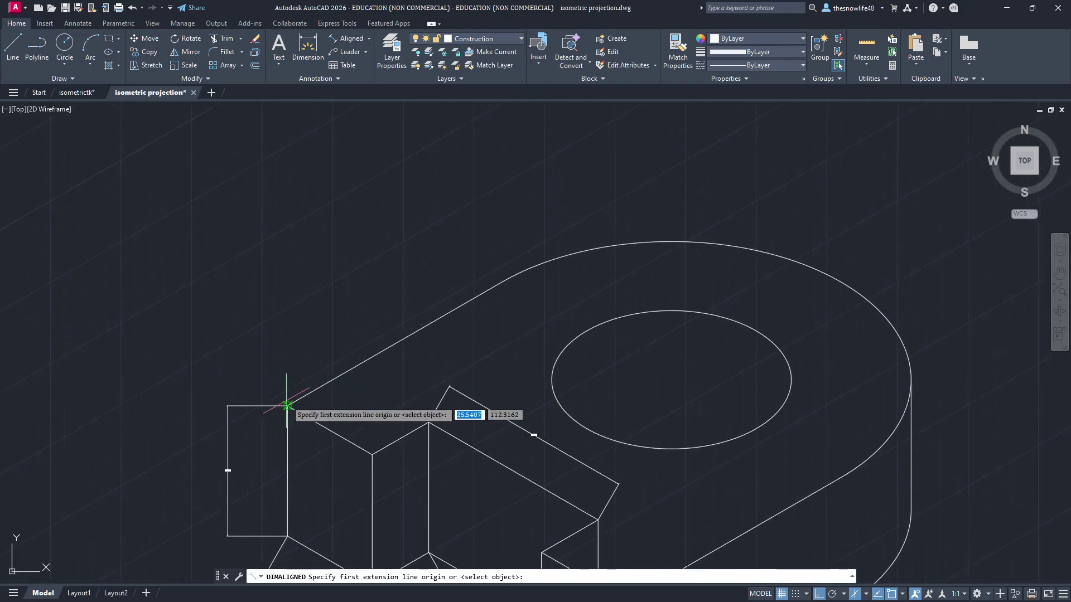
click(288, 406)
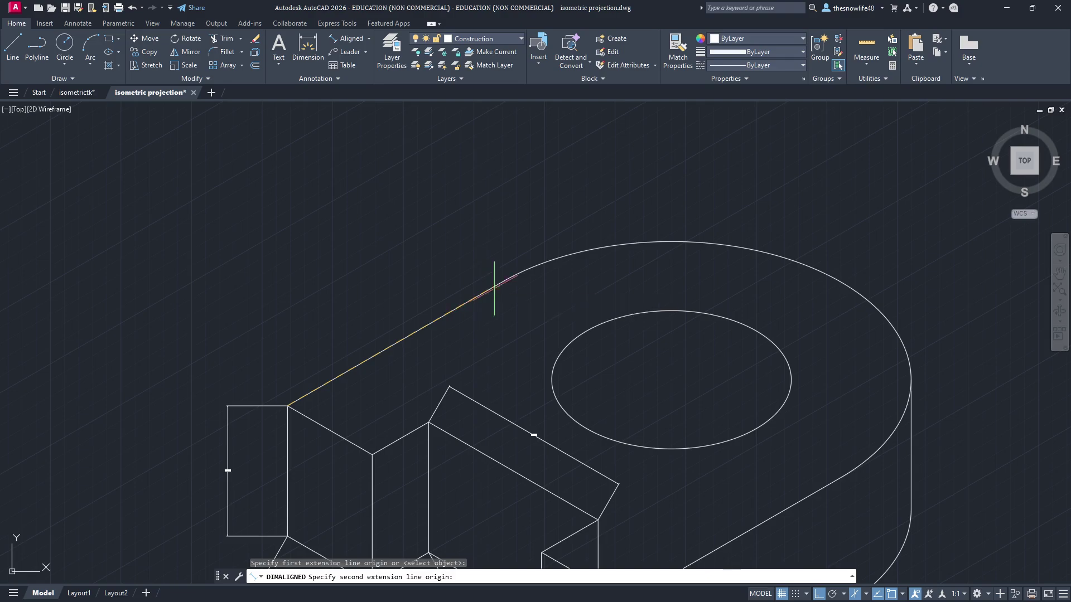
click(496, 284)
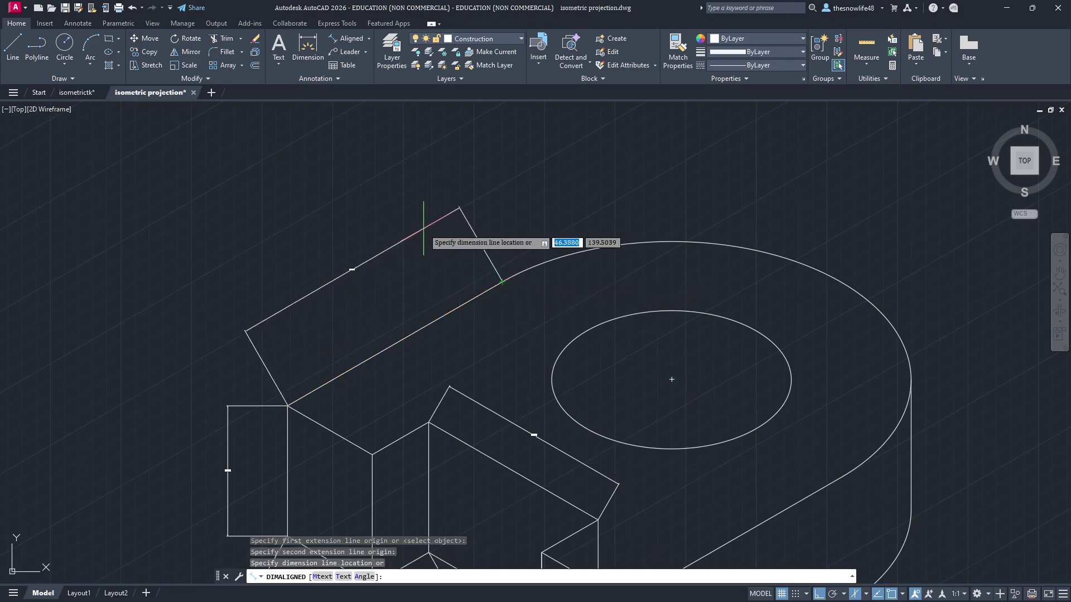
click(430, 217)
scroll(538, 312, down, 3)
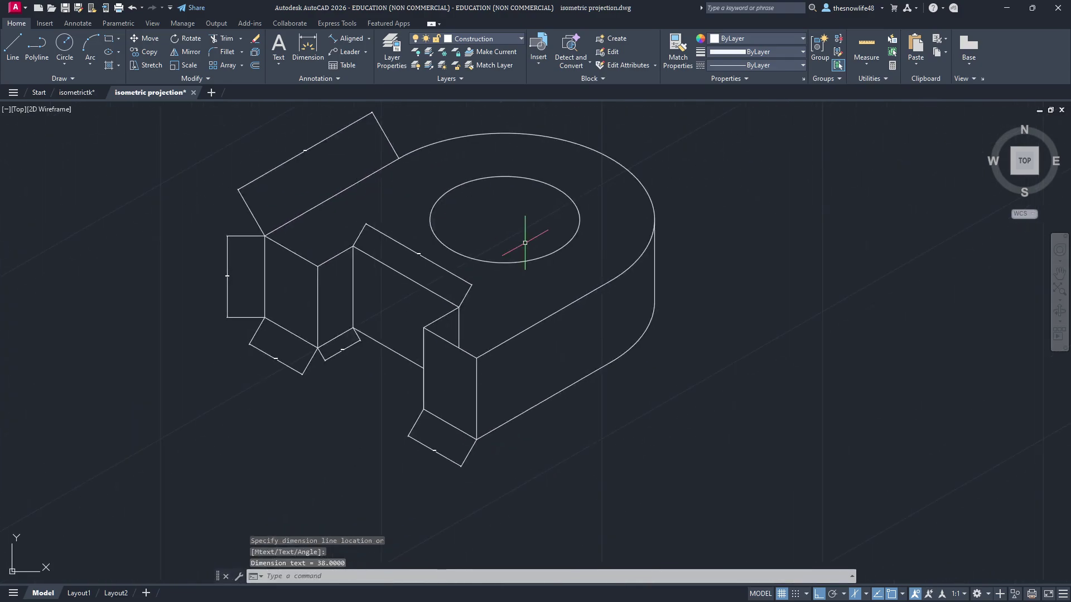
middle_drag(630, 243, 610, 348)
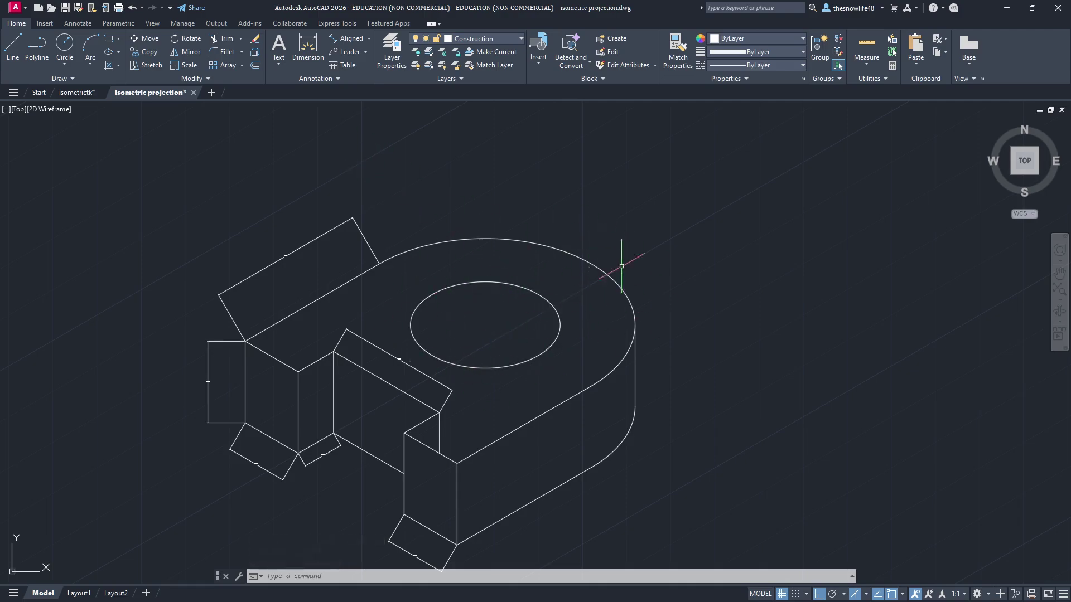
Step: Start a Radius dimension on the hole's ellipse, which is rejected as not a circle or arc
click(370, 42)
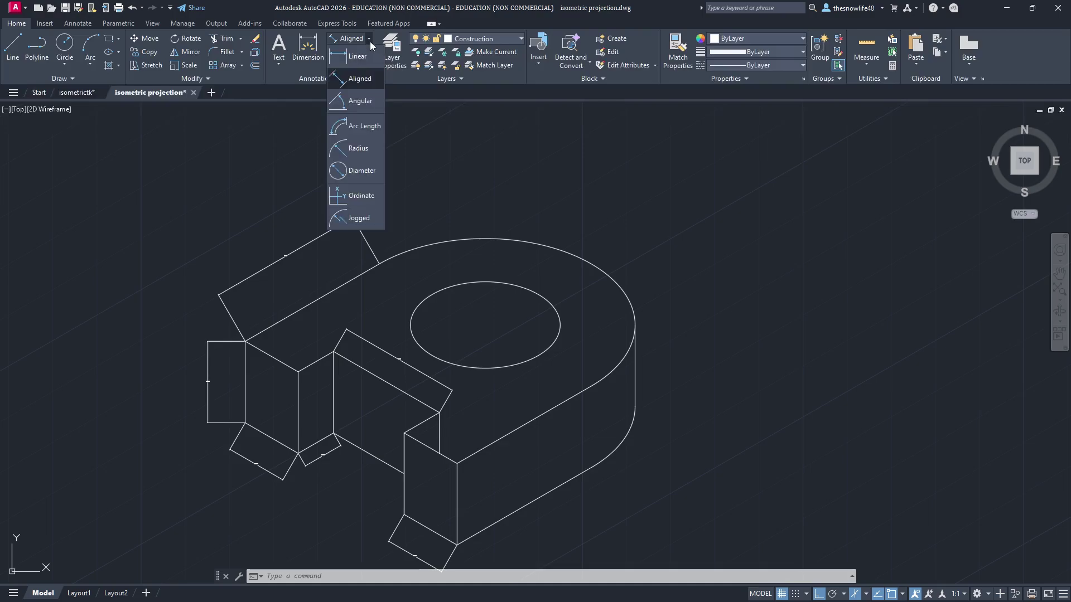
click(358, 147)
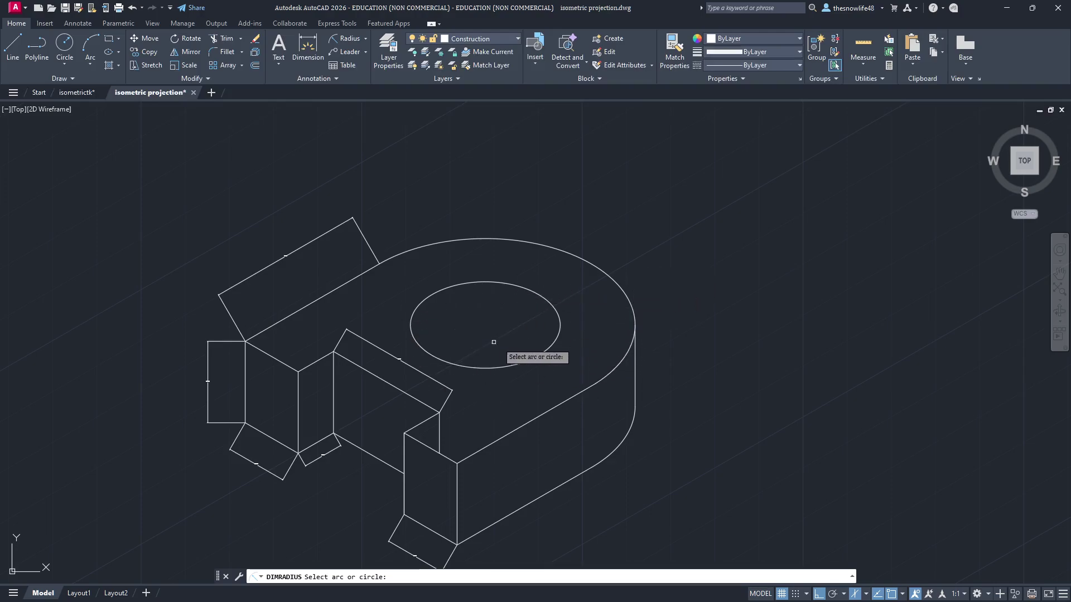
scroll(589, 324, up, 2)
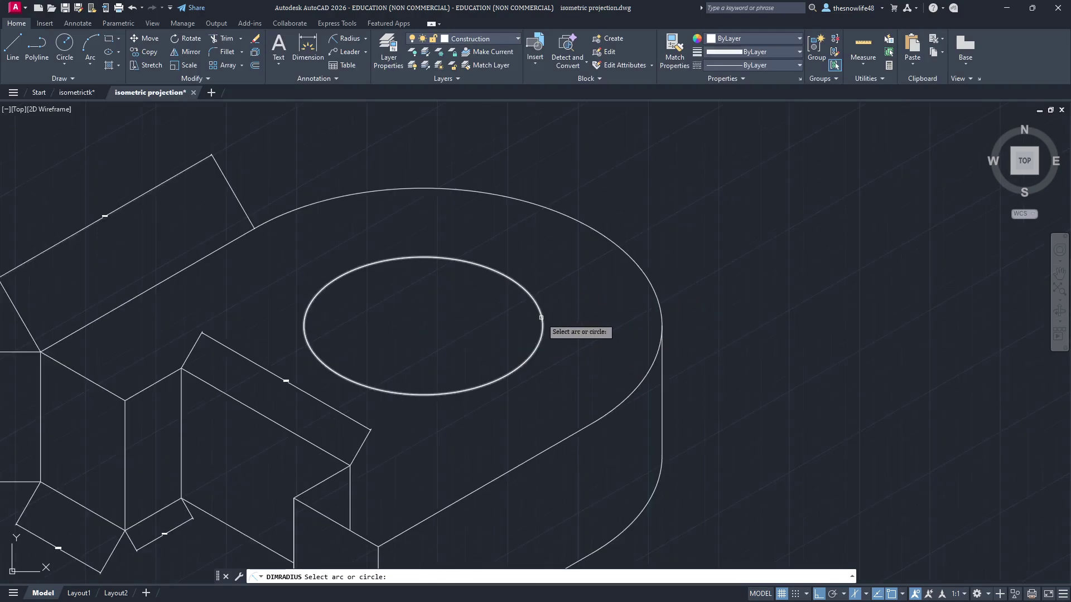
click(541, 318)
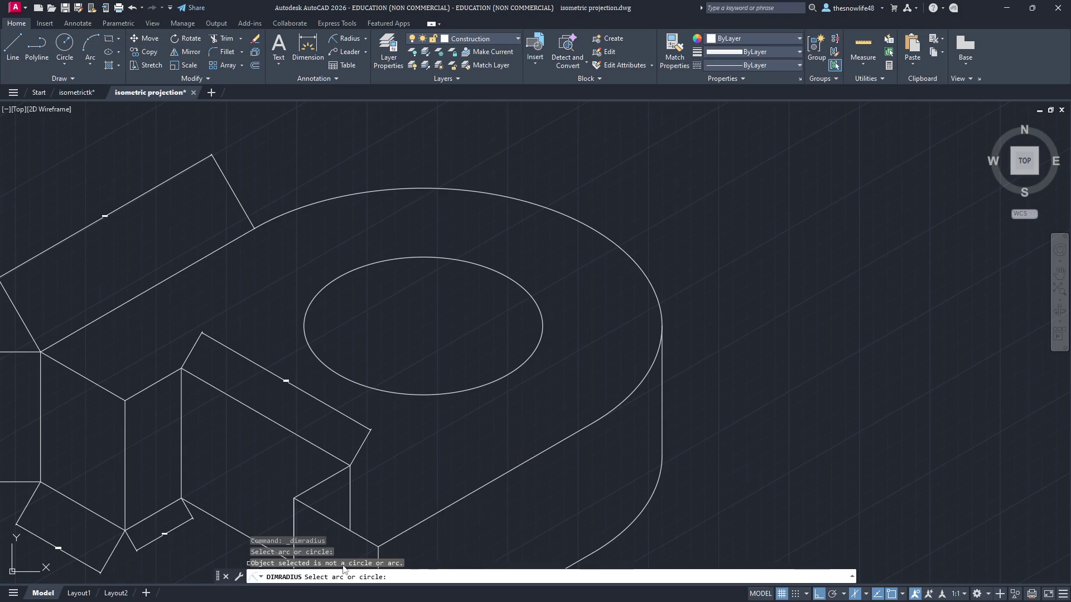
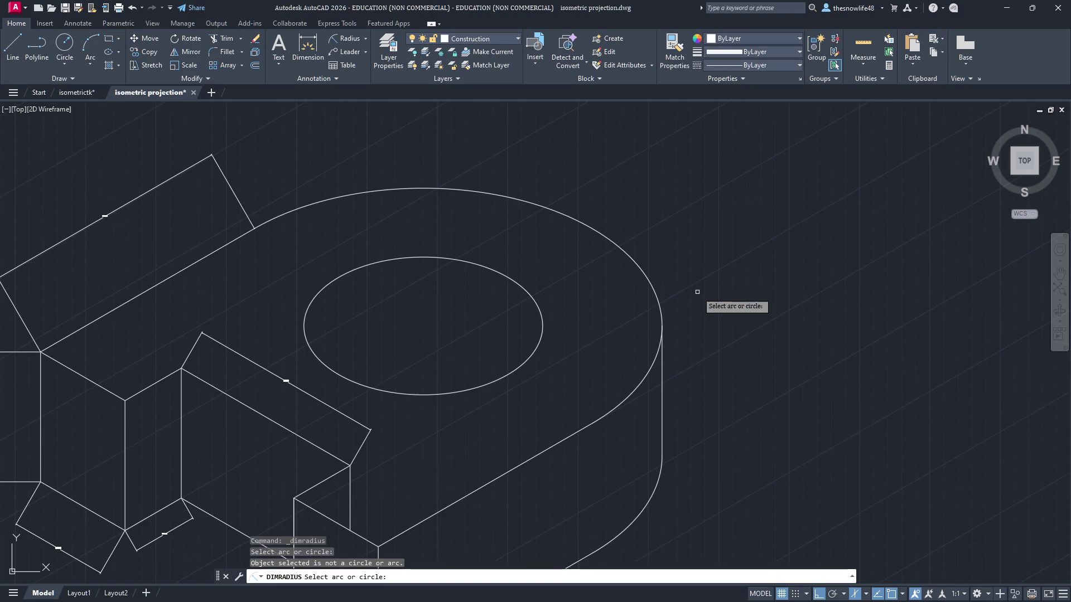
Step: Add a multileader from the inner circle labelled 'R15' with text height 2
click(355, 57)
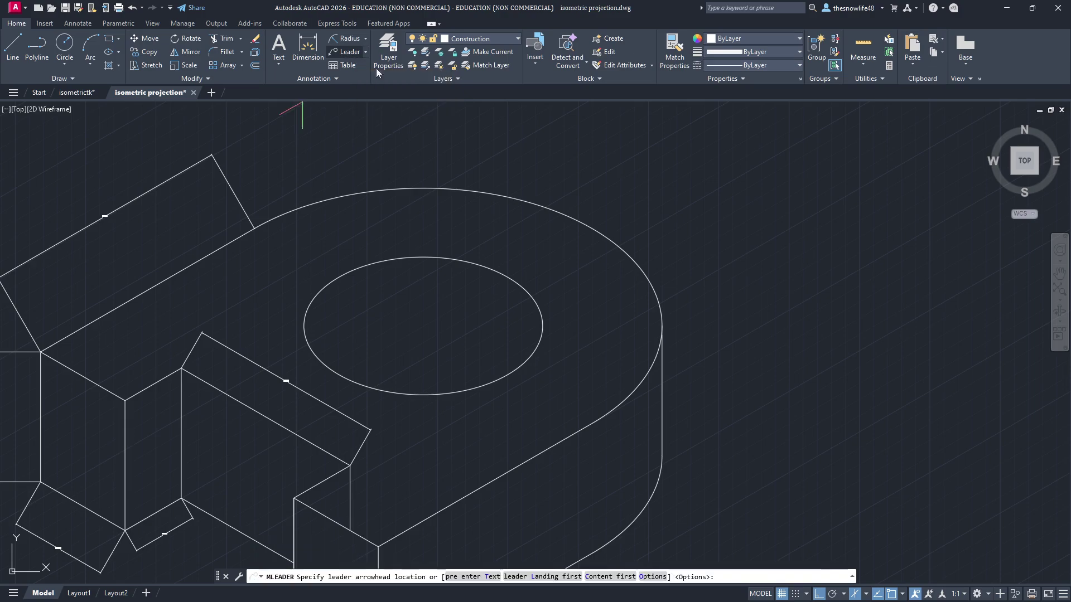
click(458, 258)
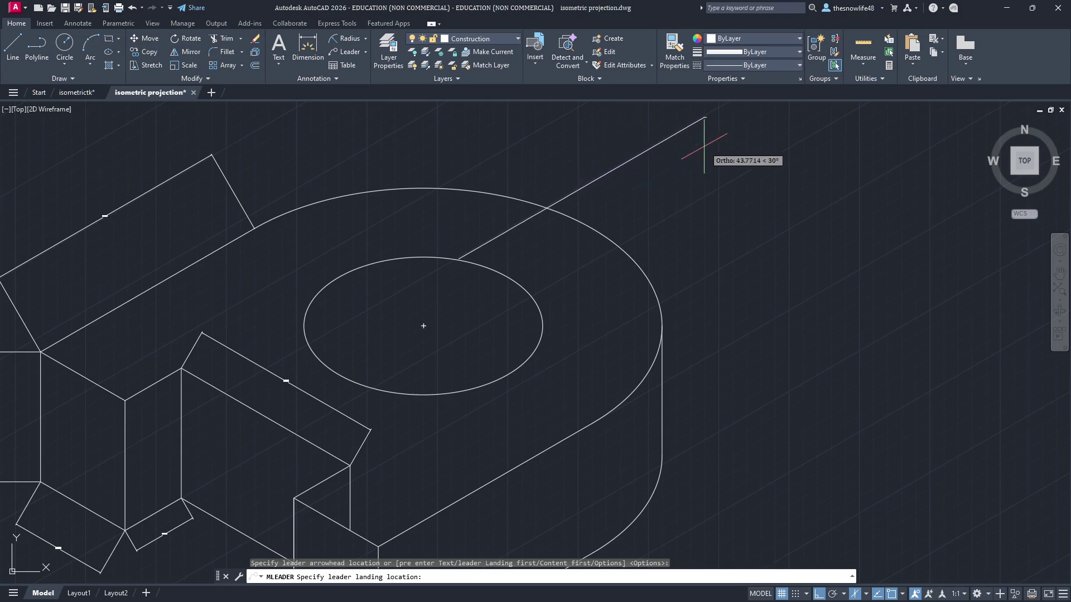
click(621, 166)
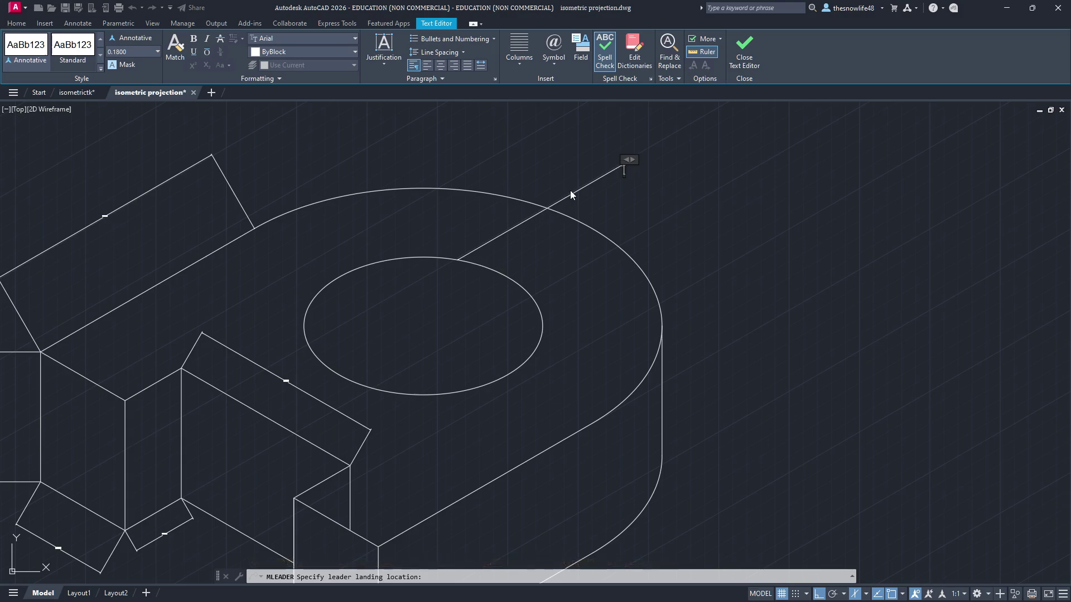
text(R15)
key(ctrl+a)
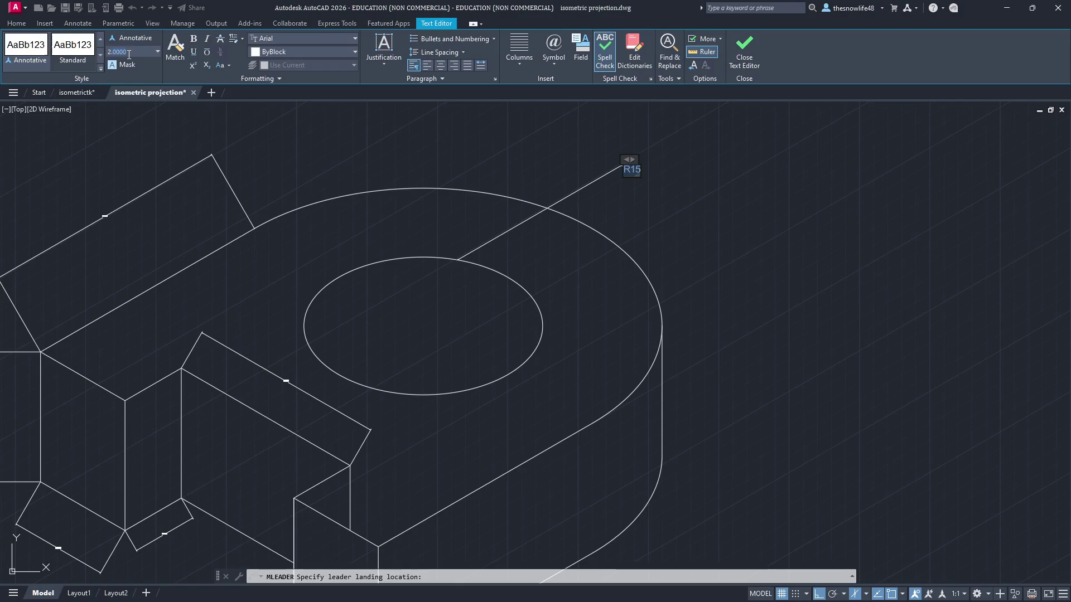
key(Return)
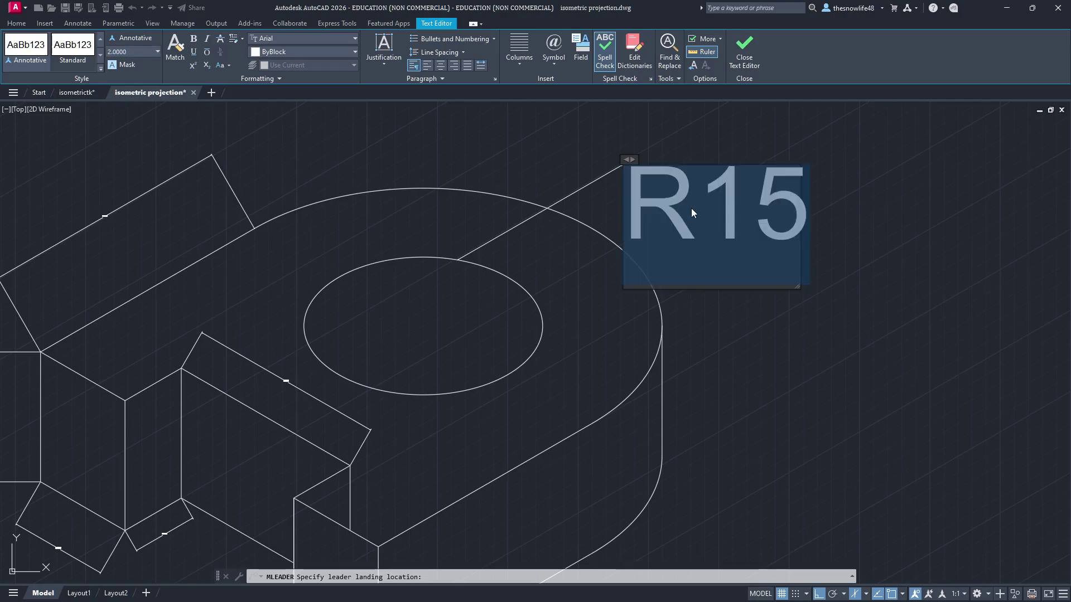
click(691, 213)
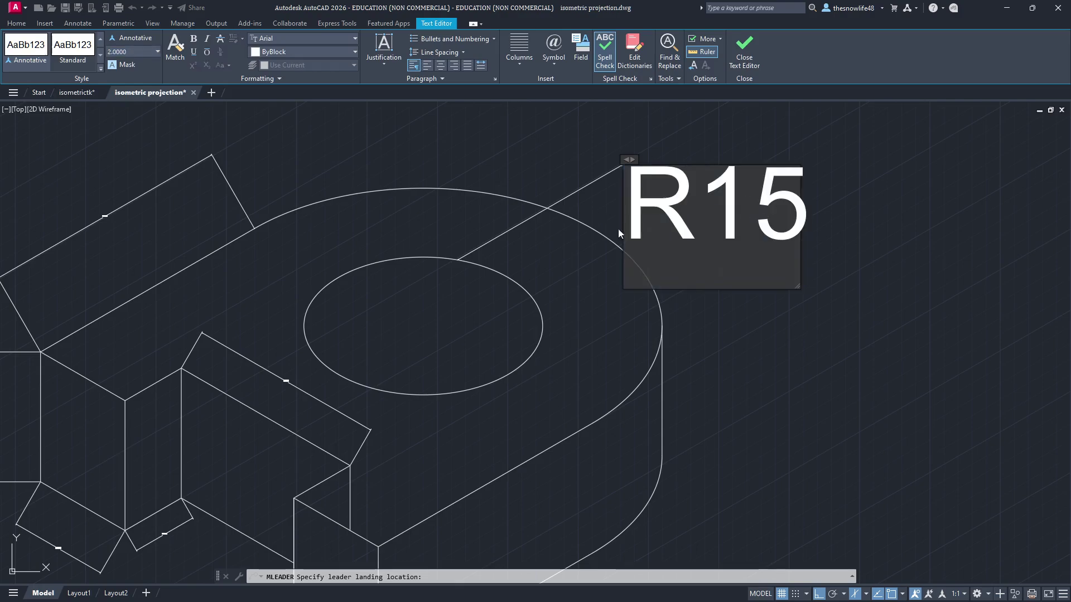
click(757, 54)
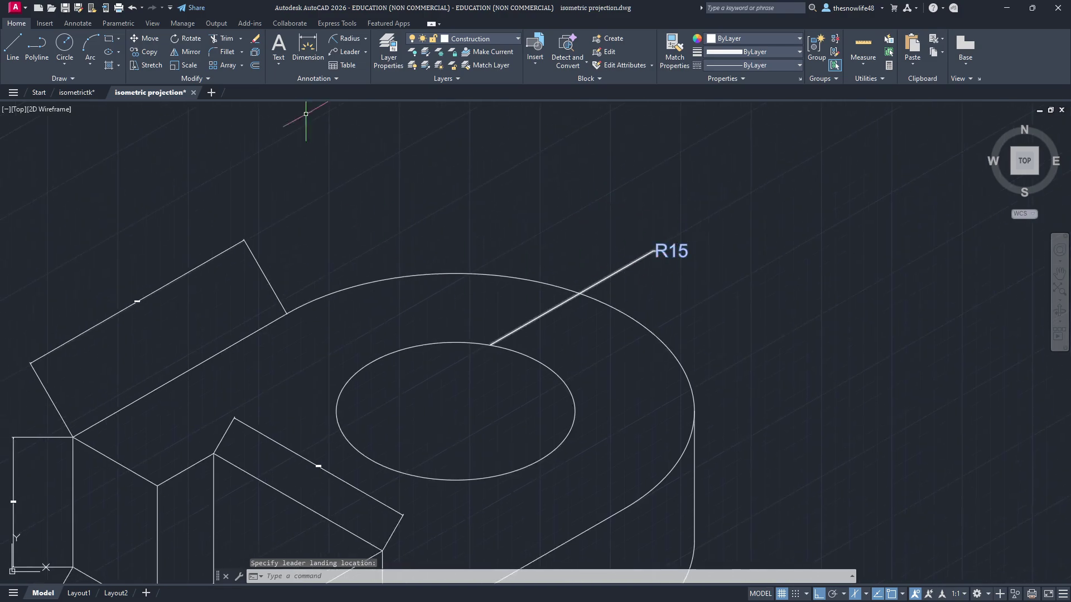
Step: Add a second multileader on the outer arc labelled 'R30' at text height 2
click(345, 52)
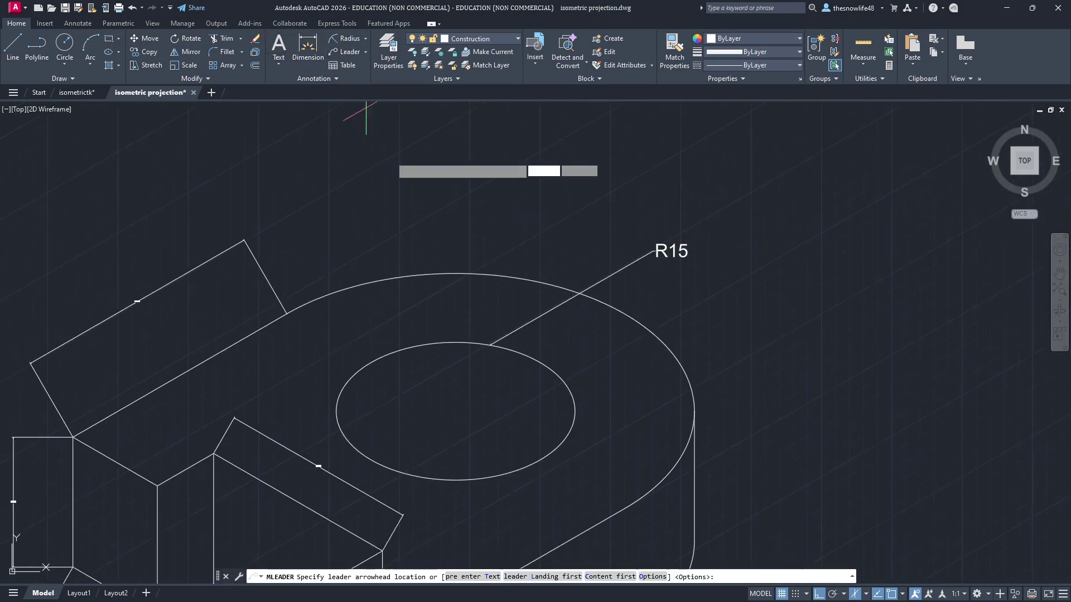
click(434, 275)
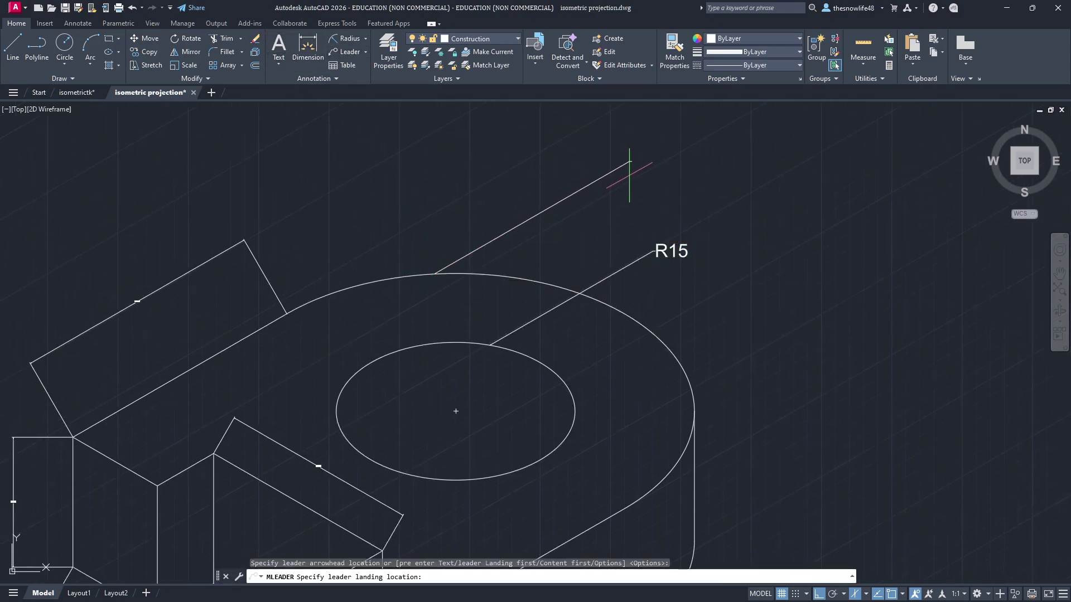
click(629, 162)
text(R30)
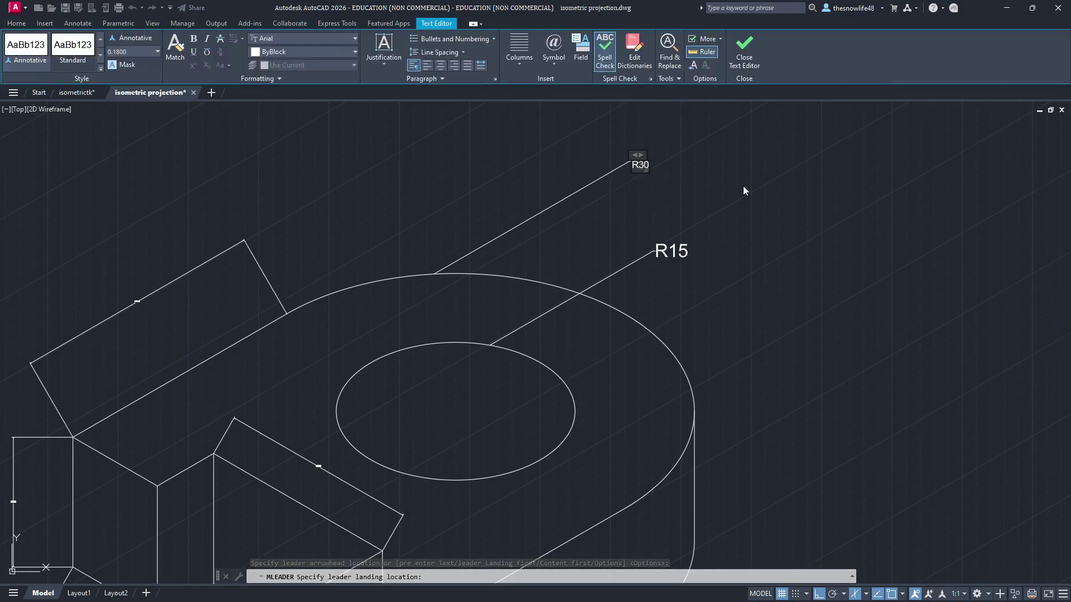
key(ctrl+a)
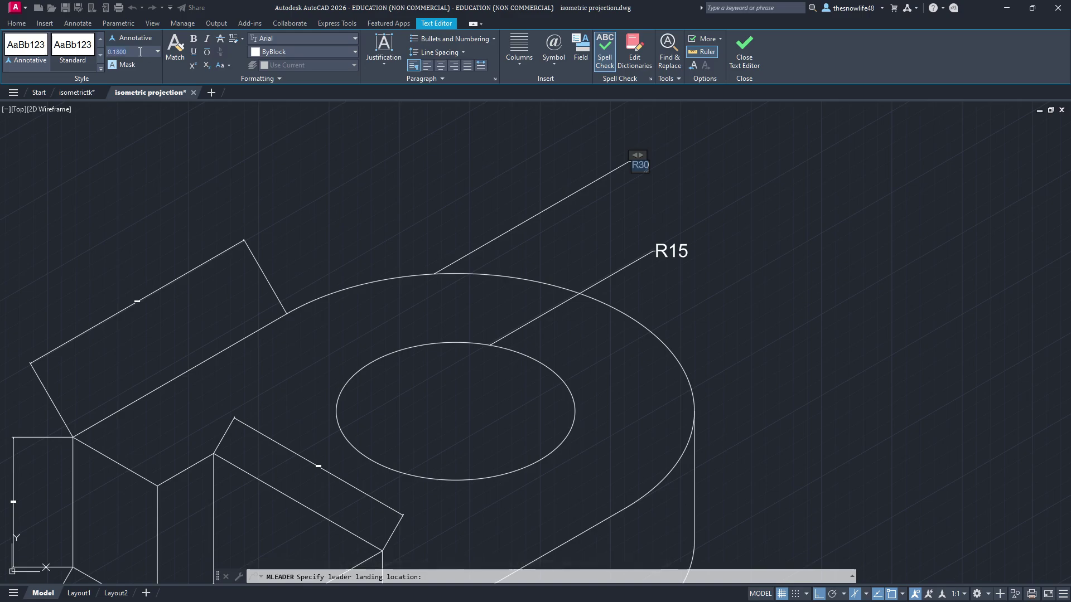
key(Return)
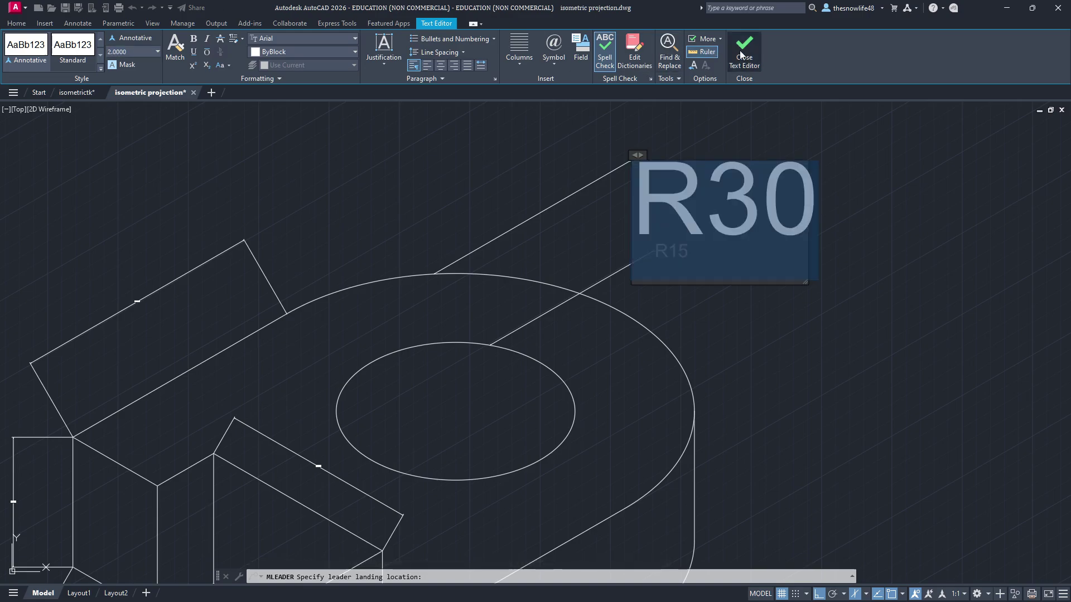
click(744, 49)
Step: Zoom and pan so the whole block is in view, then switch to the Notion notes
scroll(809, 273, down, 3)
mouse_move(793, 308)
middle_down()
mouse_move(638, 212)
mouse_move(673, 284)
middle_up()
middle_drag(520, 387, 549, 389)
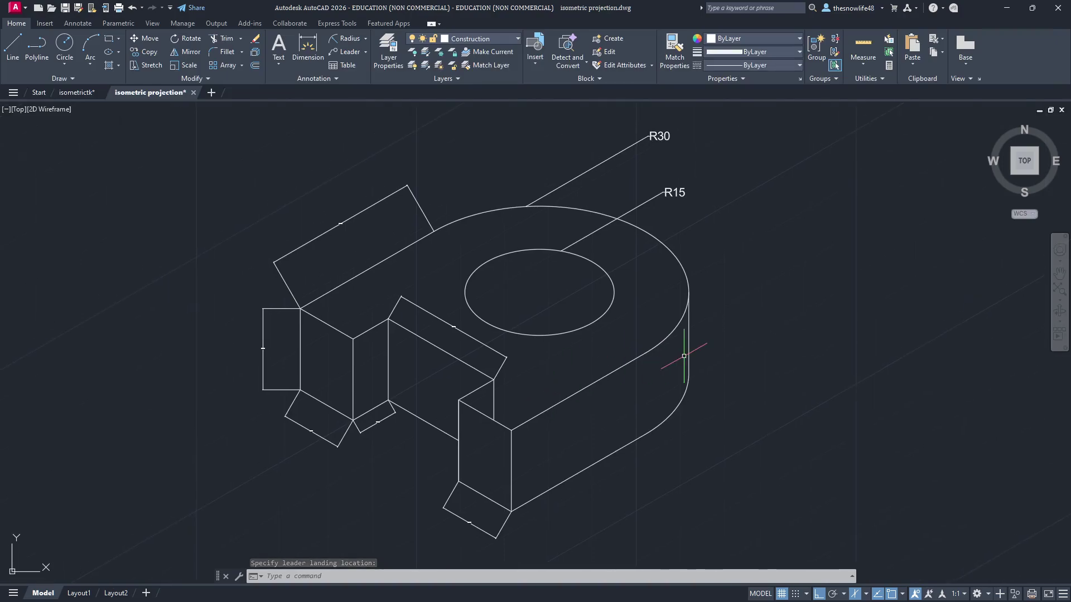
key(alt+Tab)
Step: View the annotated reference sketch enlarged, close it, and pan the drawing to the R30 label
click(366, 252)
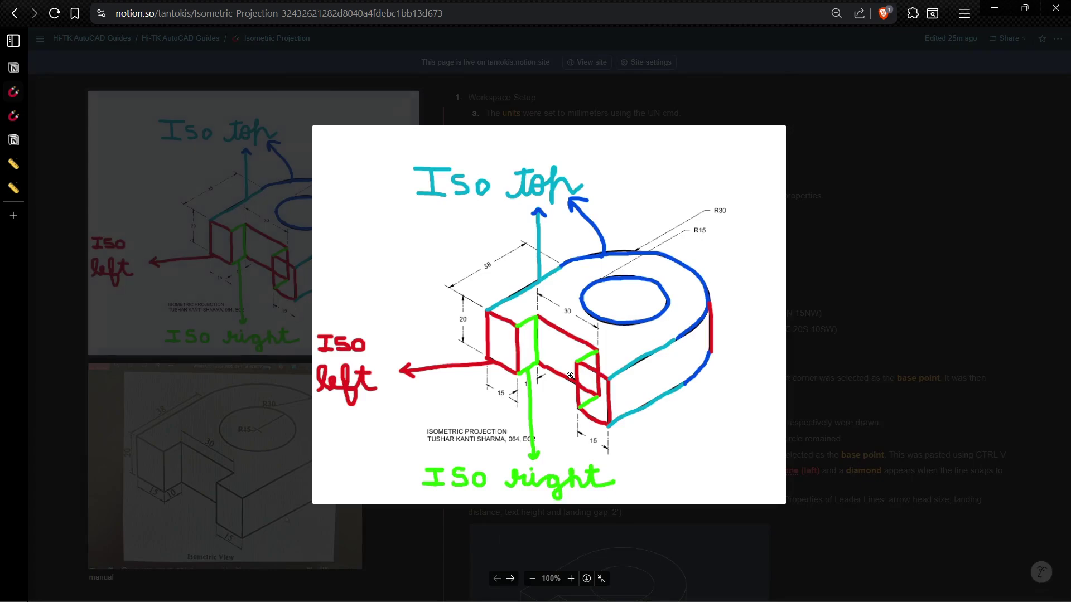
click(940, 402)
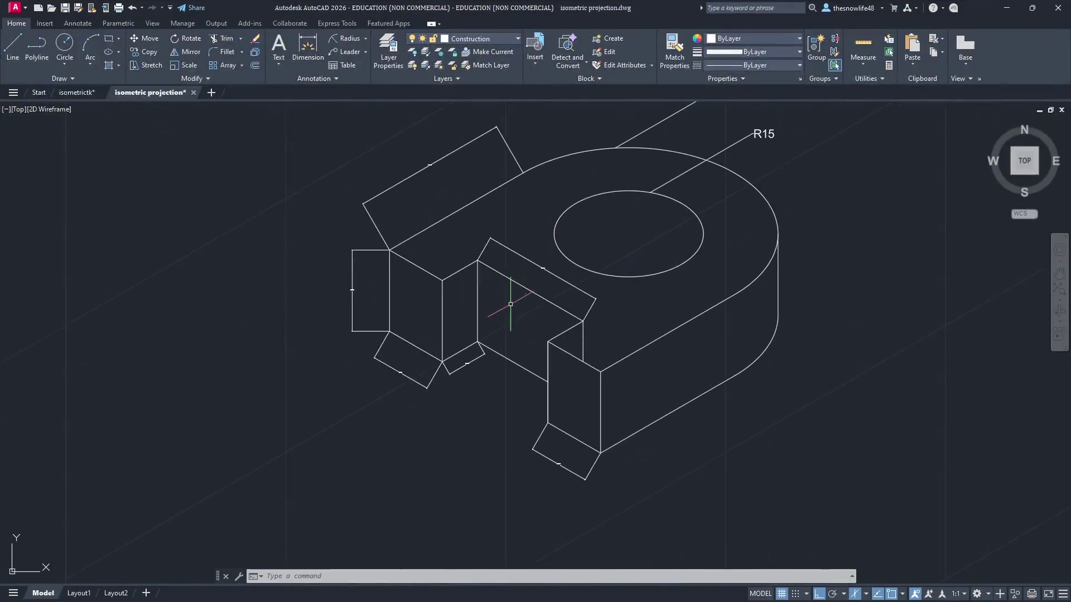
middle_drag(511, 304, 446, 357)
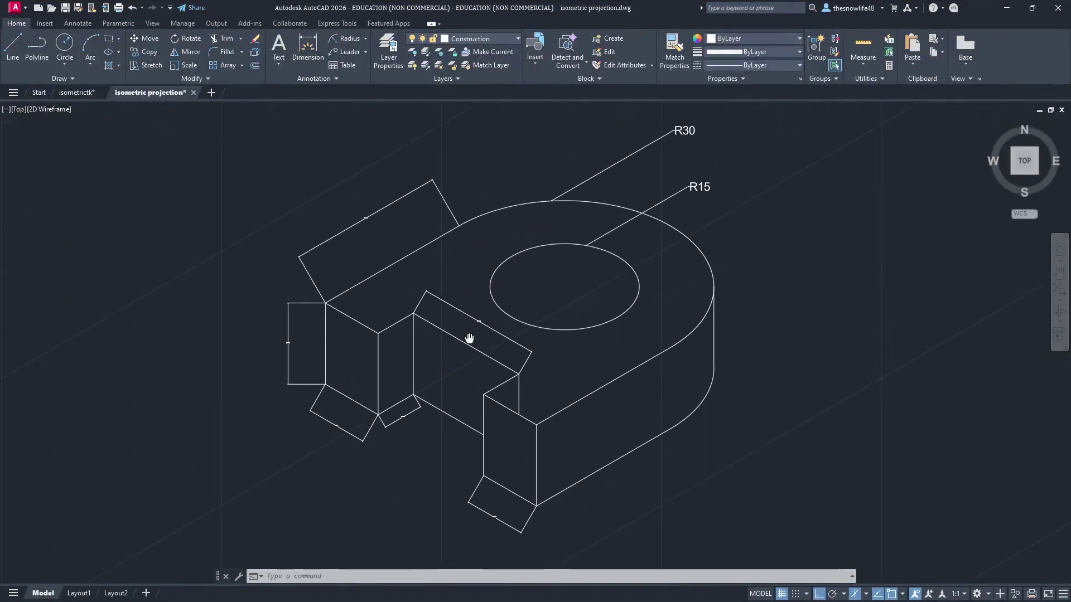
Step: Select the R15 and R30 leaders and open their shared Properties with Ctrl+1, widening the palette
click(669, 197)
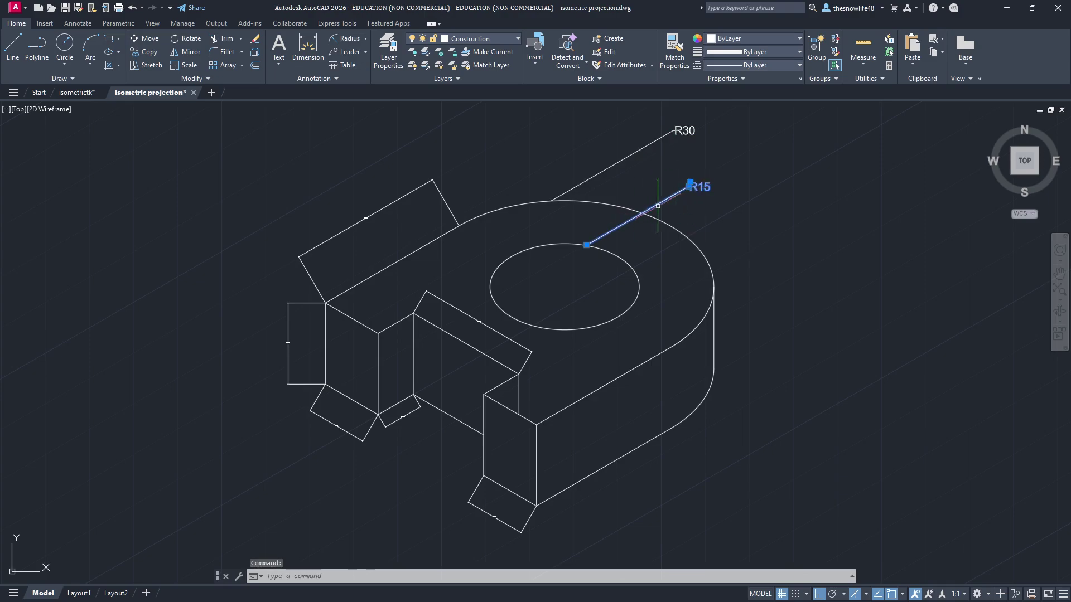
click(648, 145)
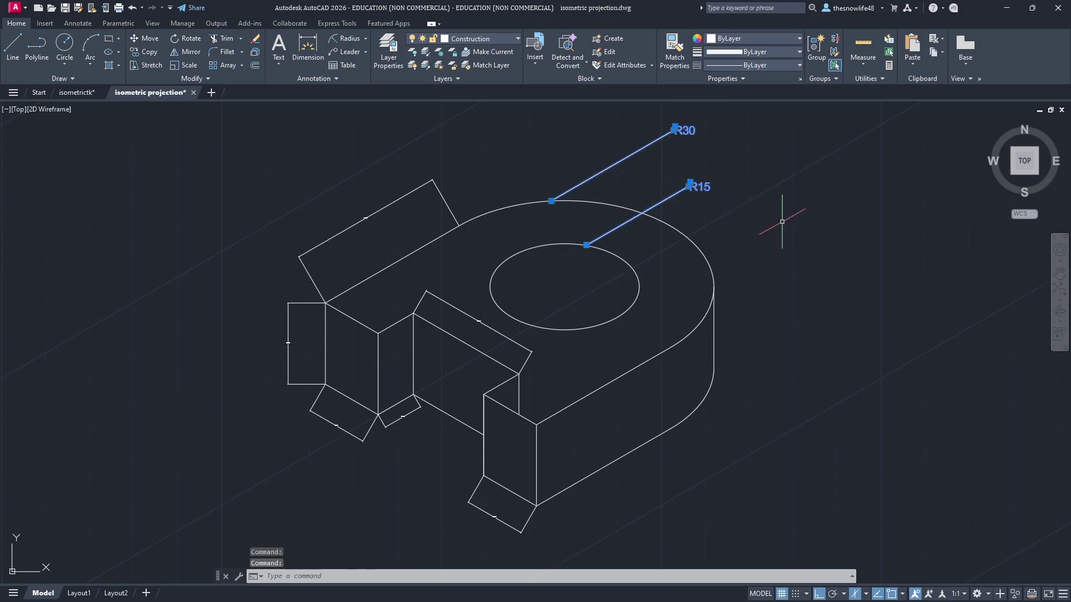
key(ctrl+1)
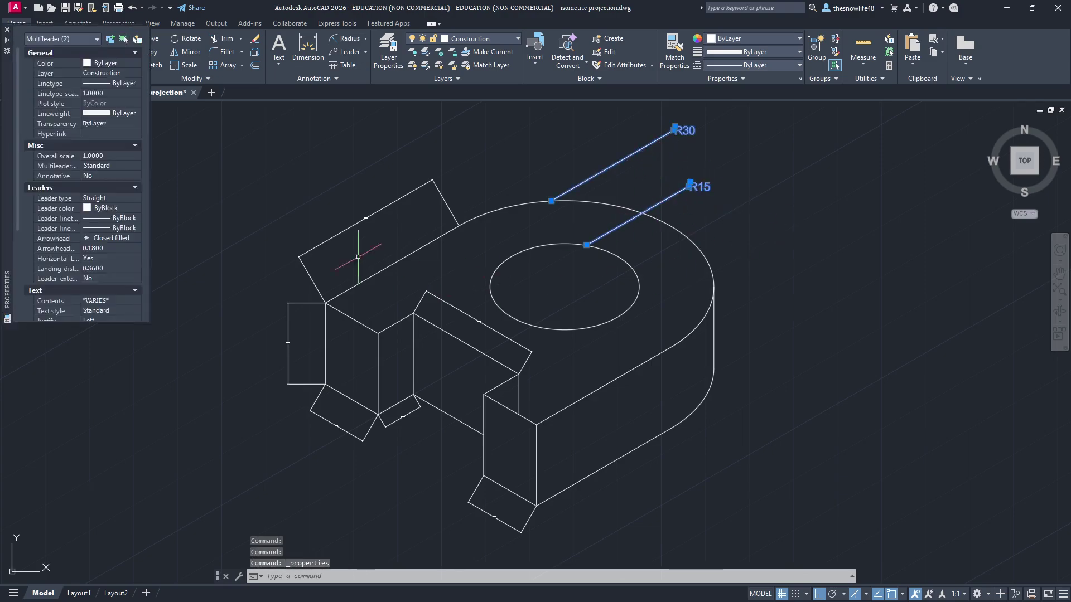
drag(150, 175, 211, 175)
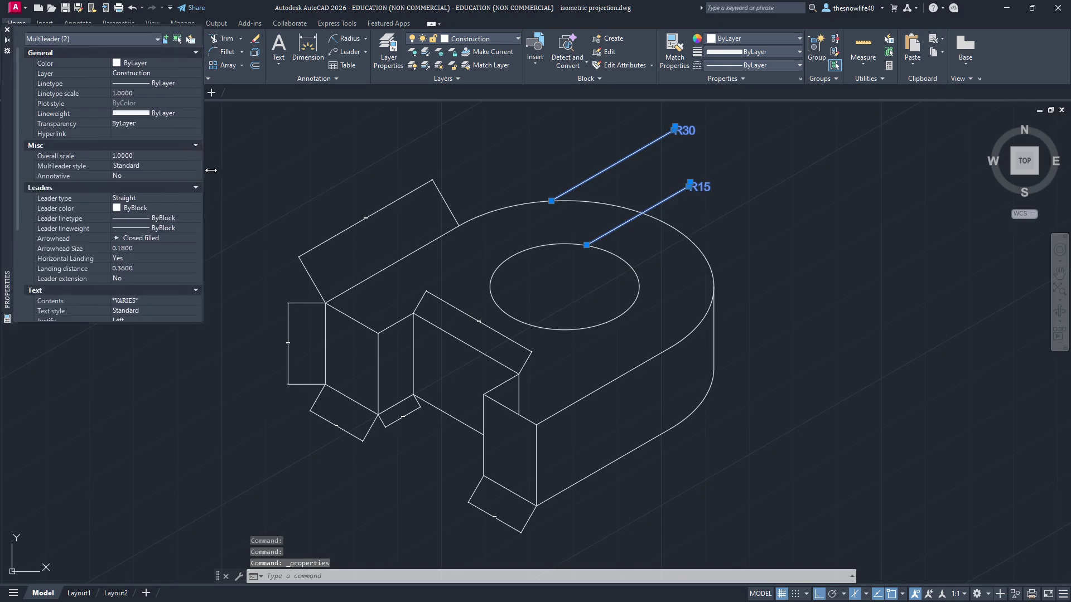
middle_drag(773, 238, 789, 294)
scroll(788, 294, up, 4)
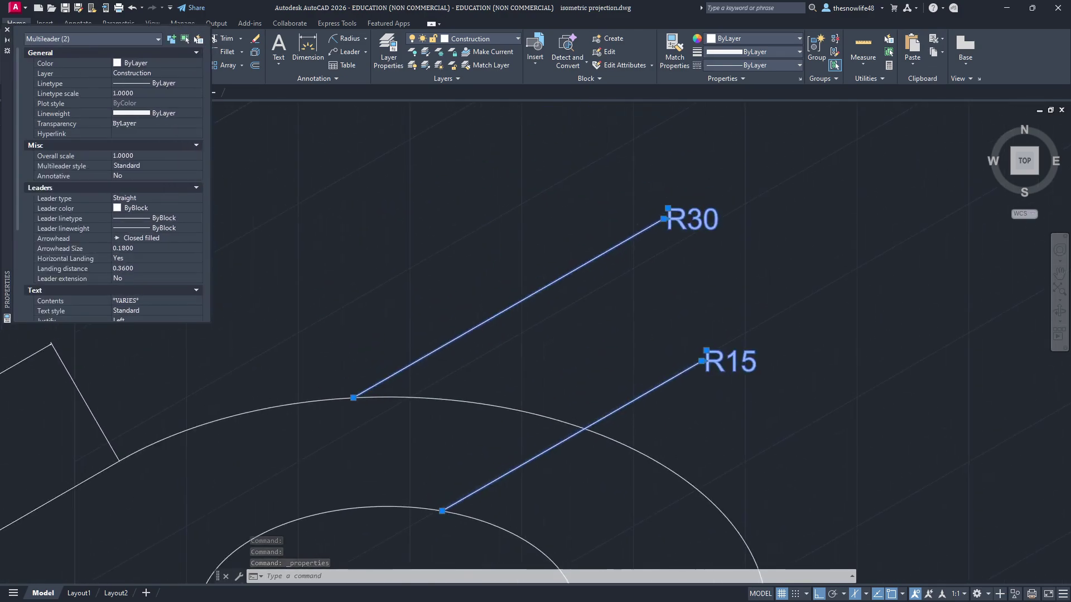
key(alt+Tab)
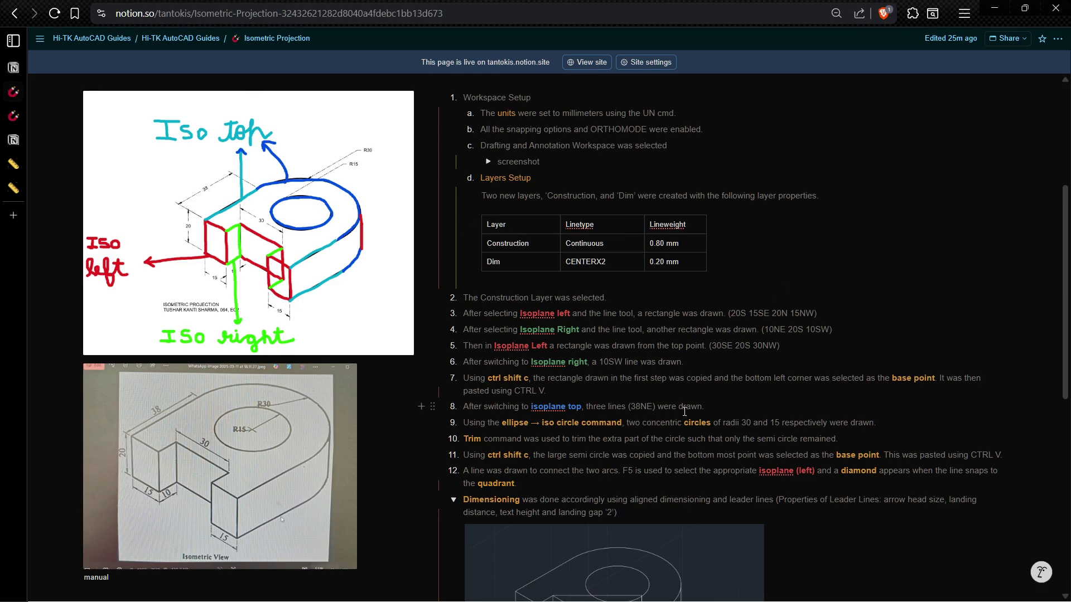
Step: Complete the Notion note so it reads 'select both and hit ctrl 1 to open properties'
scroll(684, 411, down, 8)
drag(476, 291, 622, 290)
click(534, 328)
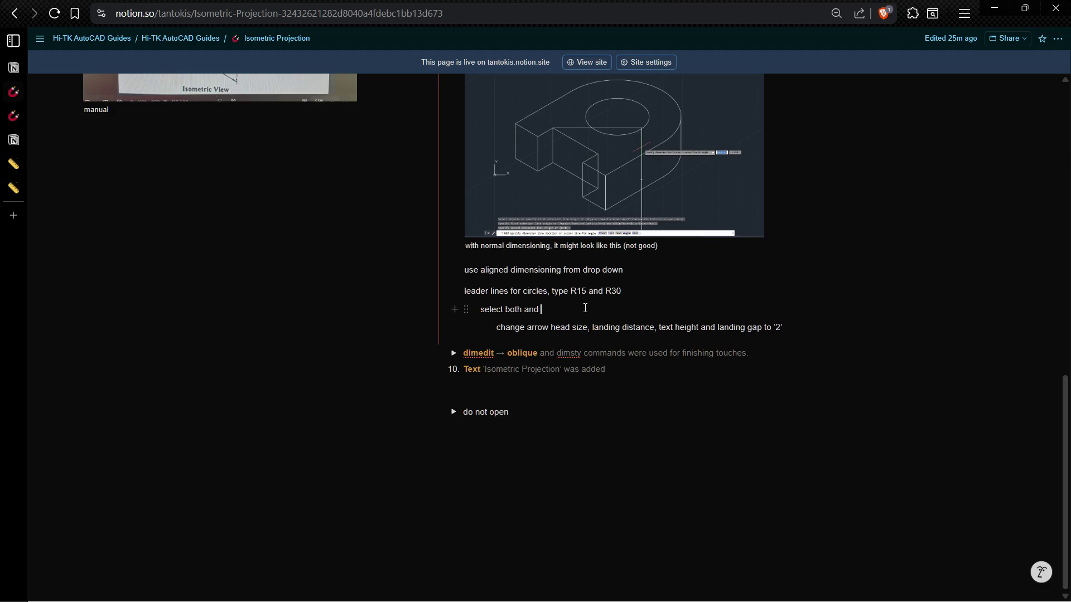
text(hit ctrl 1 to open properties)
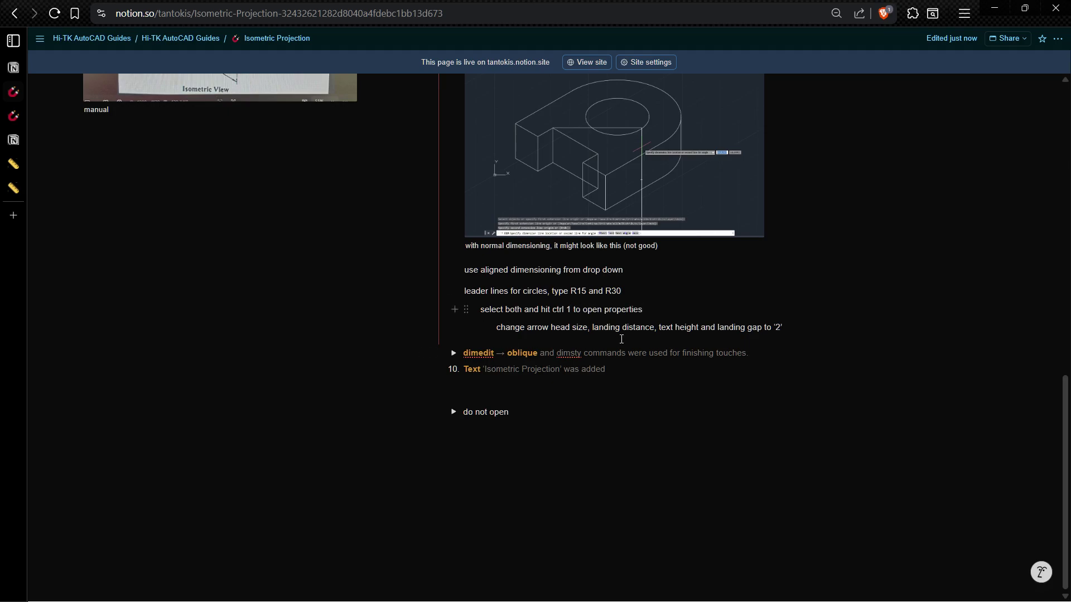
key(alt+Tab)
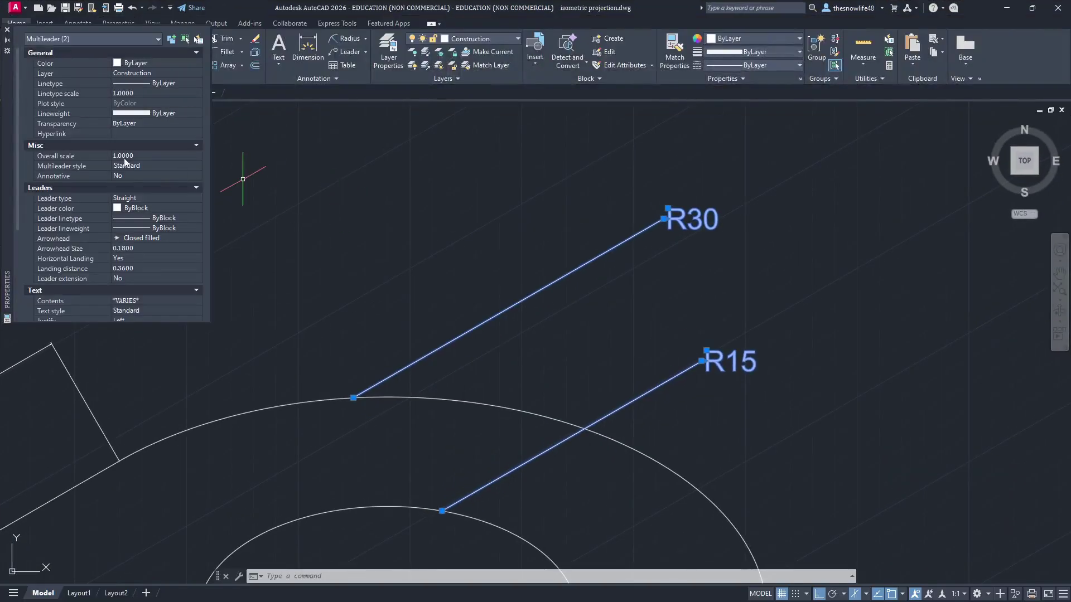
Step: Set both leaders' arrowhead size to 2, checking the Notion notes
click(138, 249)
text(2)
key(Return)
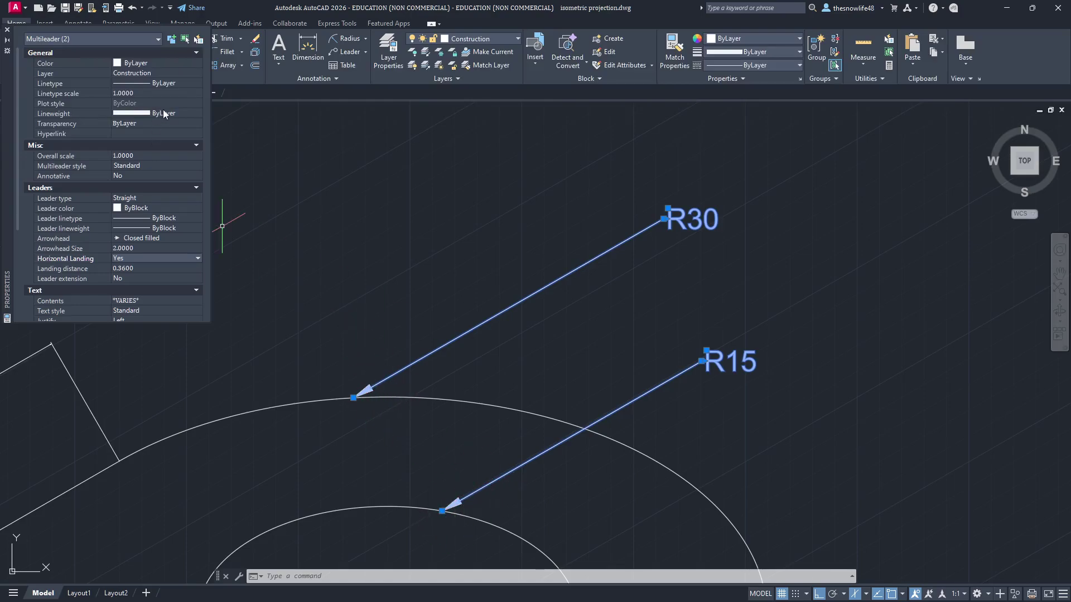
scroll(161, 139, down, 1)
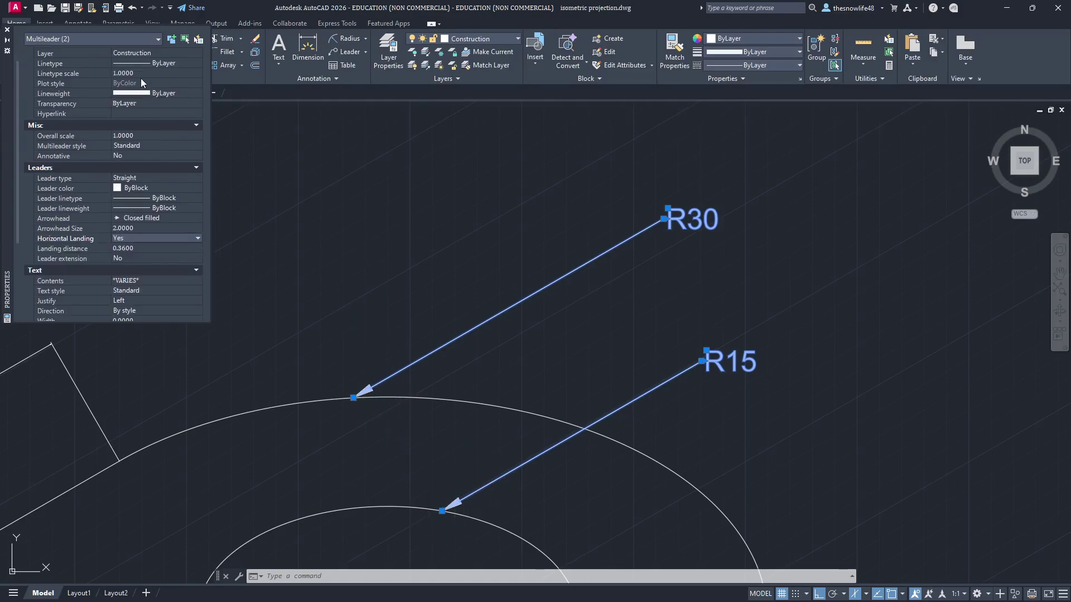
key(alt+Tab)
key(alt+Tab)
scroll(187, 282, up, 2)
scroll(188, 283, down, 5)
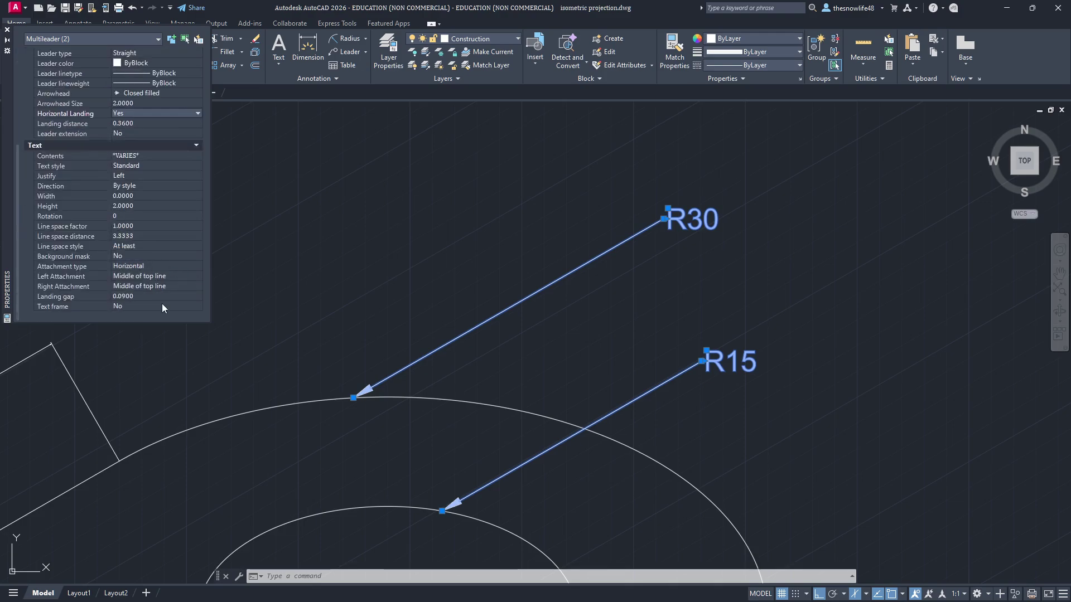
Step: Set the leaders' landing gap to 2 and landing distance to 2
click(148, 296)
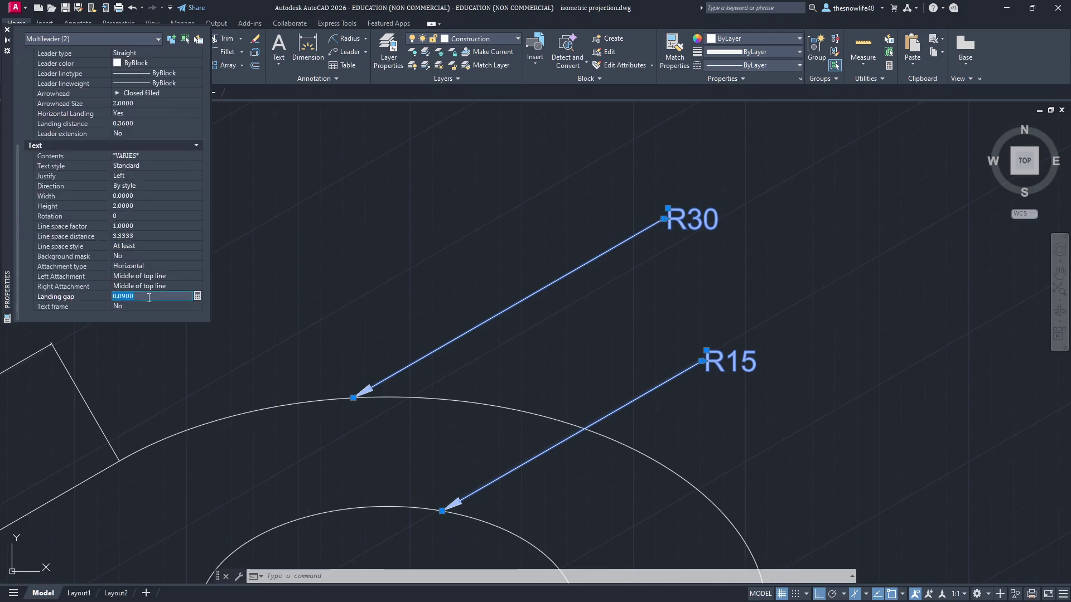
text(2)
key(Return)
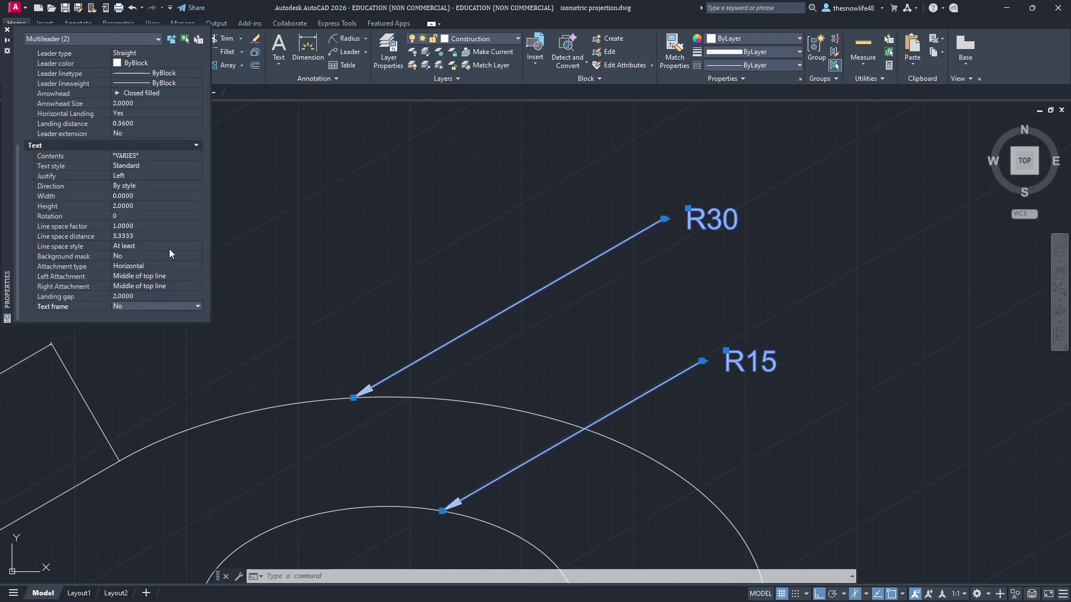
click(143, 122)
text(2)
key(Return)
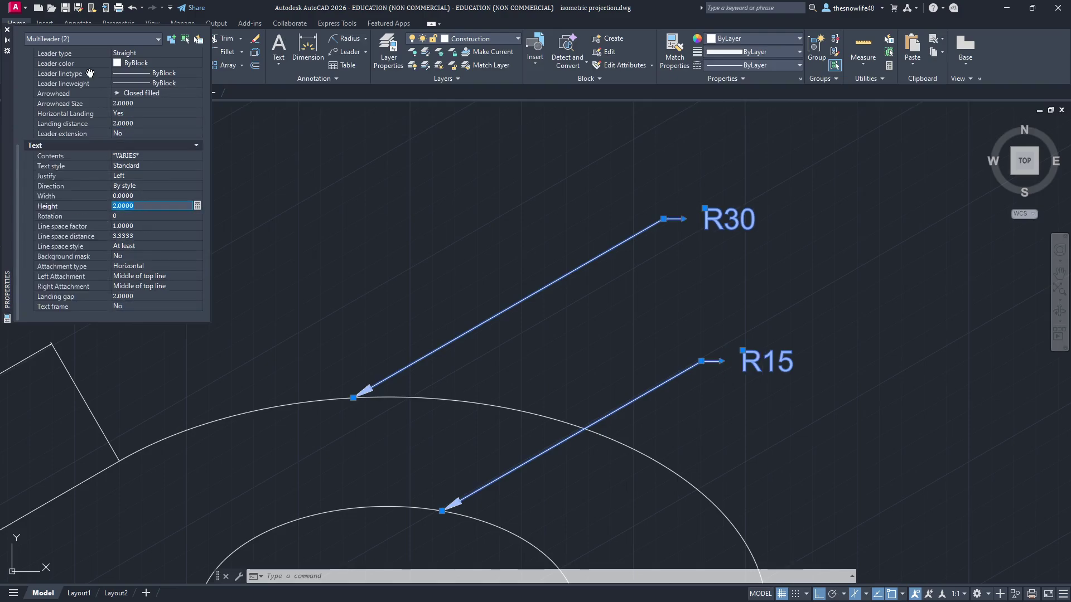
Step: Close the Properties palette, deselect the leaders, and zoom to view the whole block
click(8, 29)
middle_drag(822, 334, 658, 329)
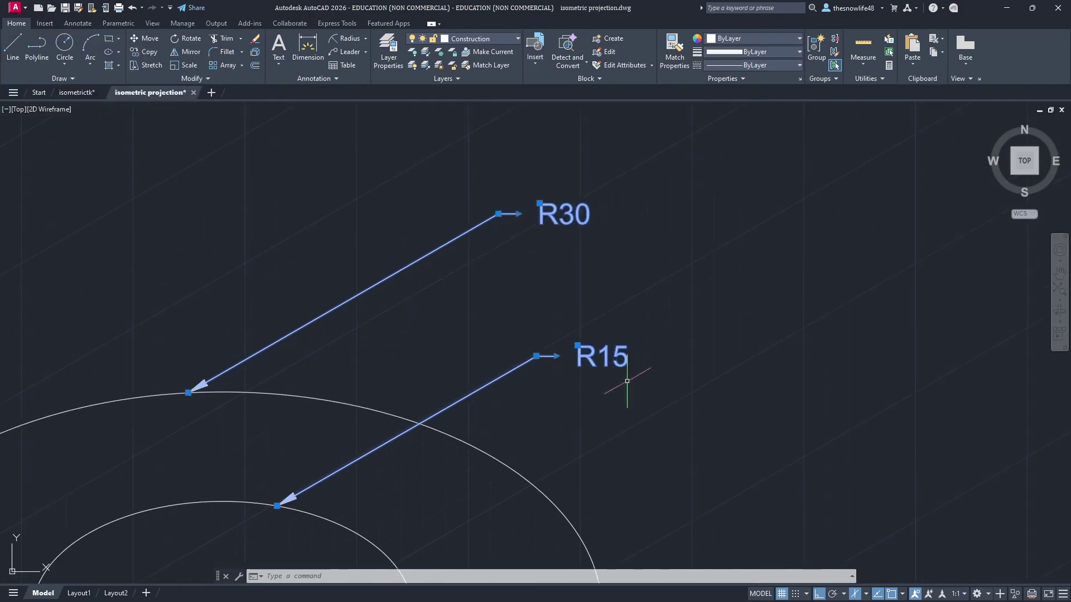
key(Escape)
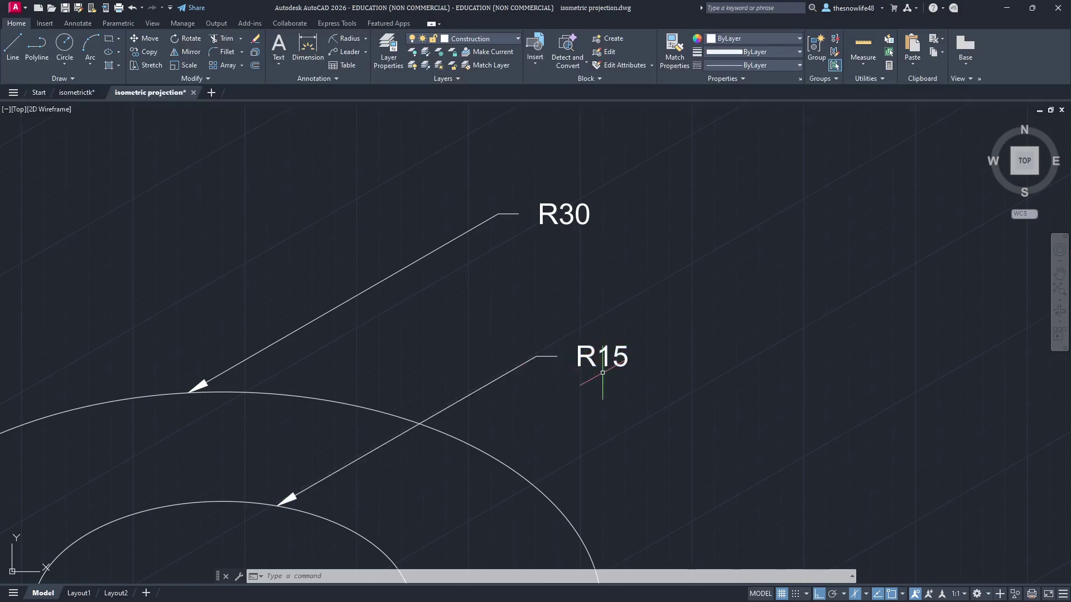
scroll(599, 385, up, 4)
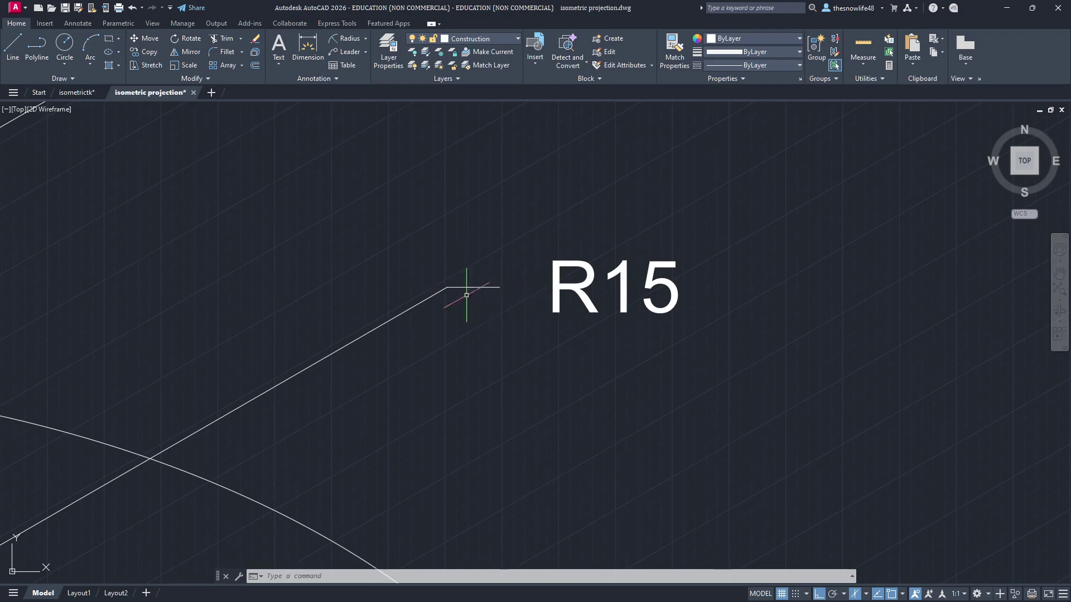
scroll(468, 292, down, 4)
scroll(697, 235, down, 5)
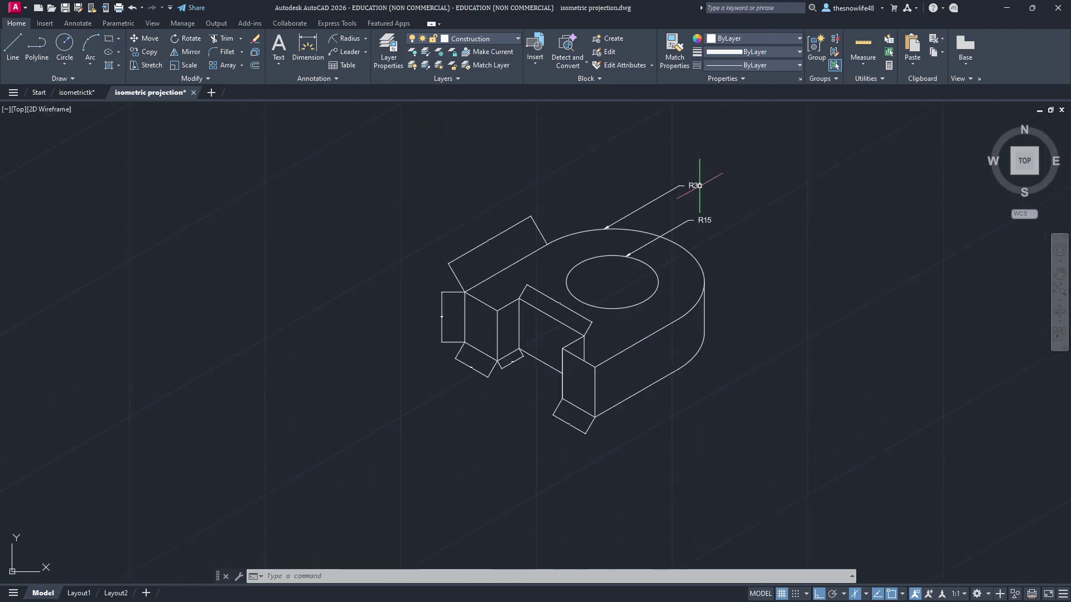
Step: Run PROPERTIES, then select and deselect the whole drawing
click(351, 575)
text(PROPERTIES)
key(Return)
key(ctrl+a)
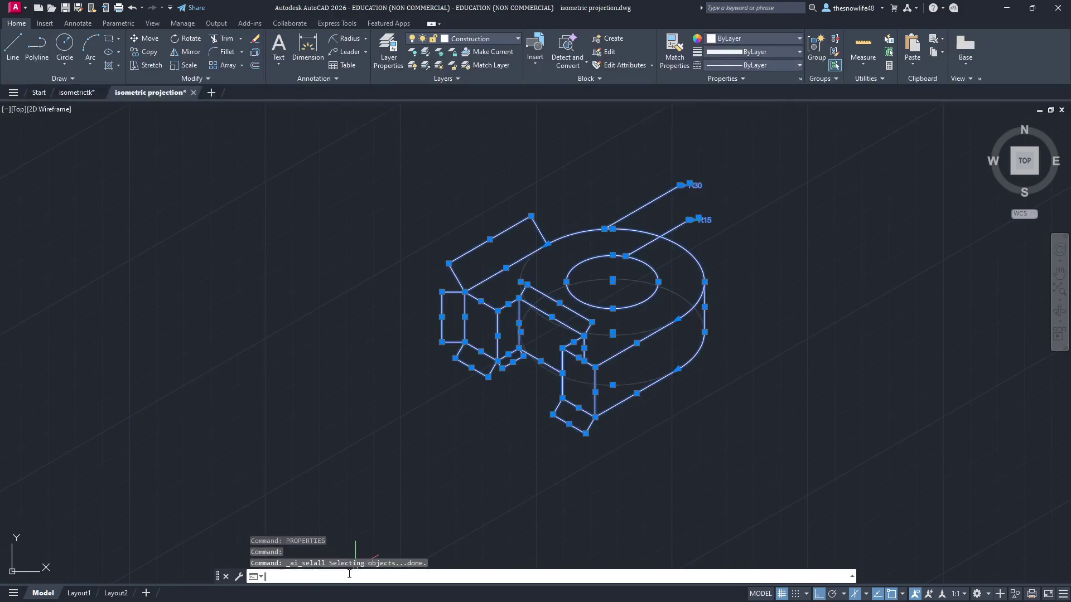
key(Escape)
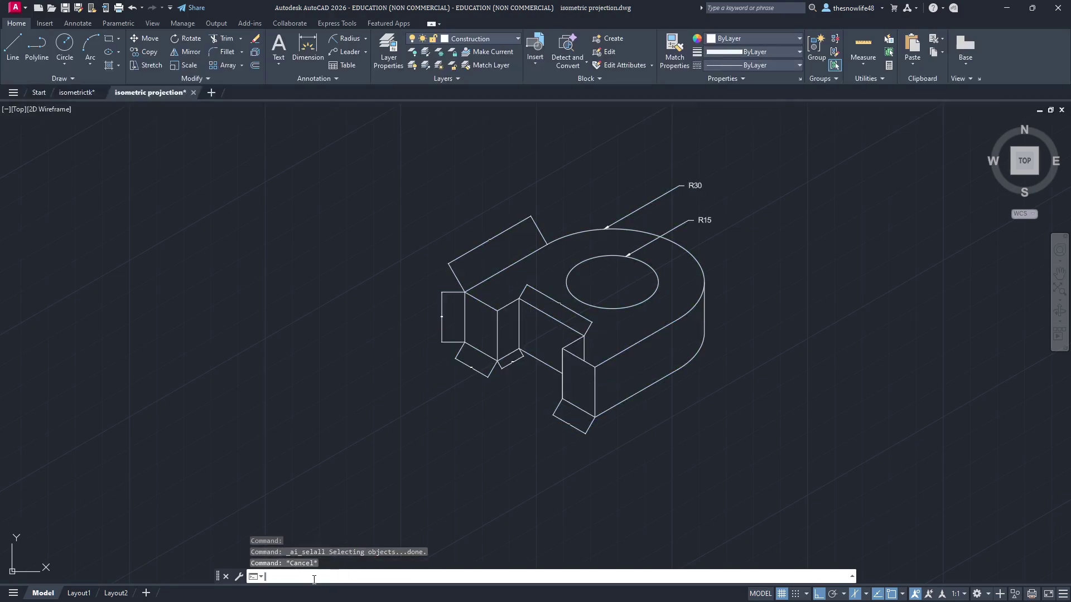
Step: Start DIMEDIT and choose its Oblique option
text(DIMedit)
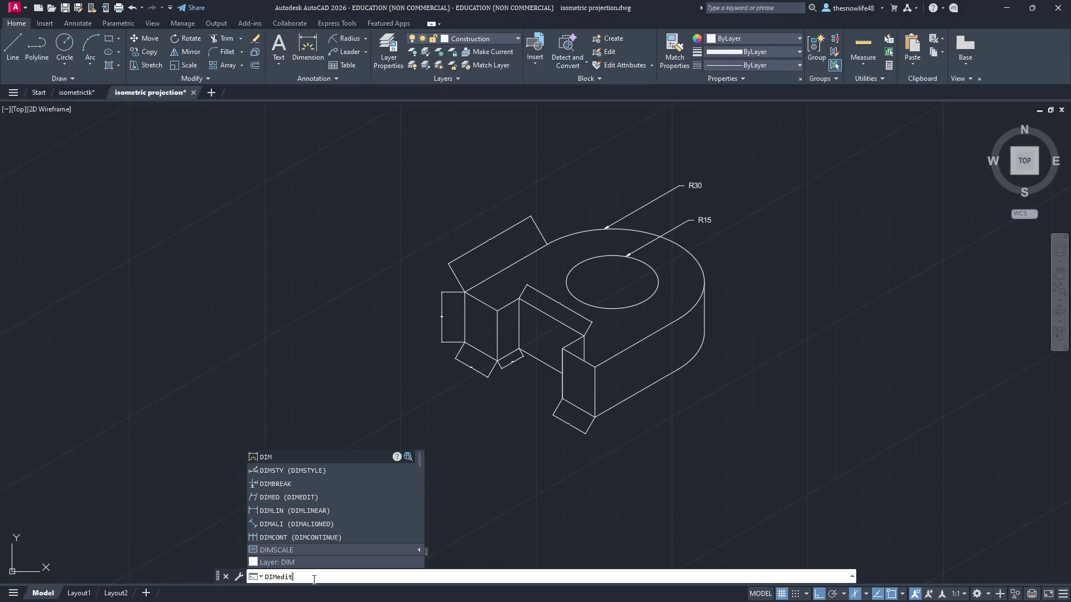
key(Return)
scroll(497, 380, up, 4)
middle_drag(496, 385, 495, 368)
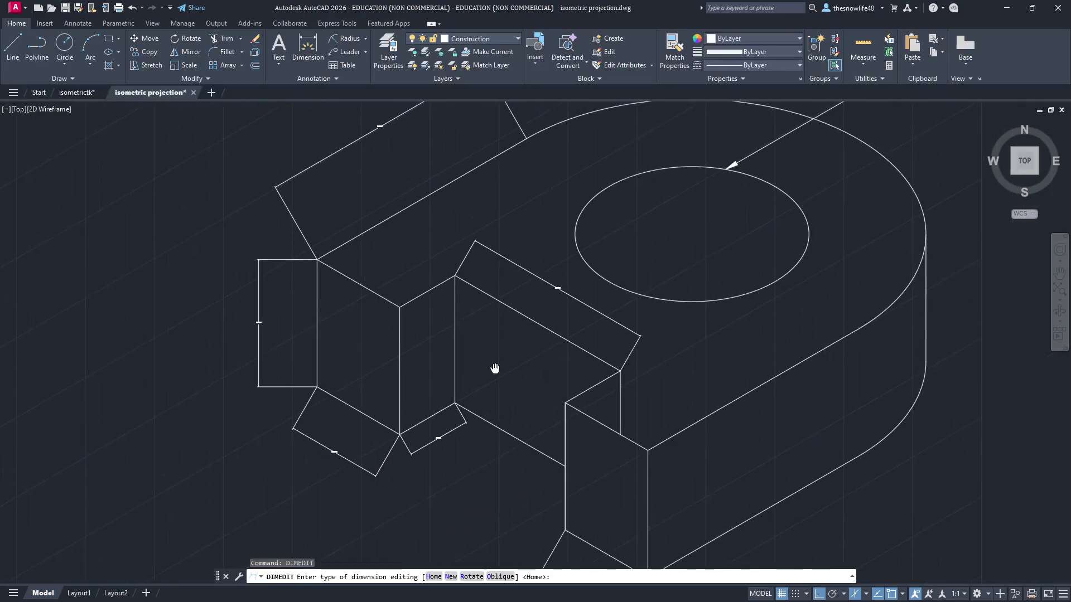
key(Down)
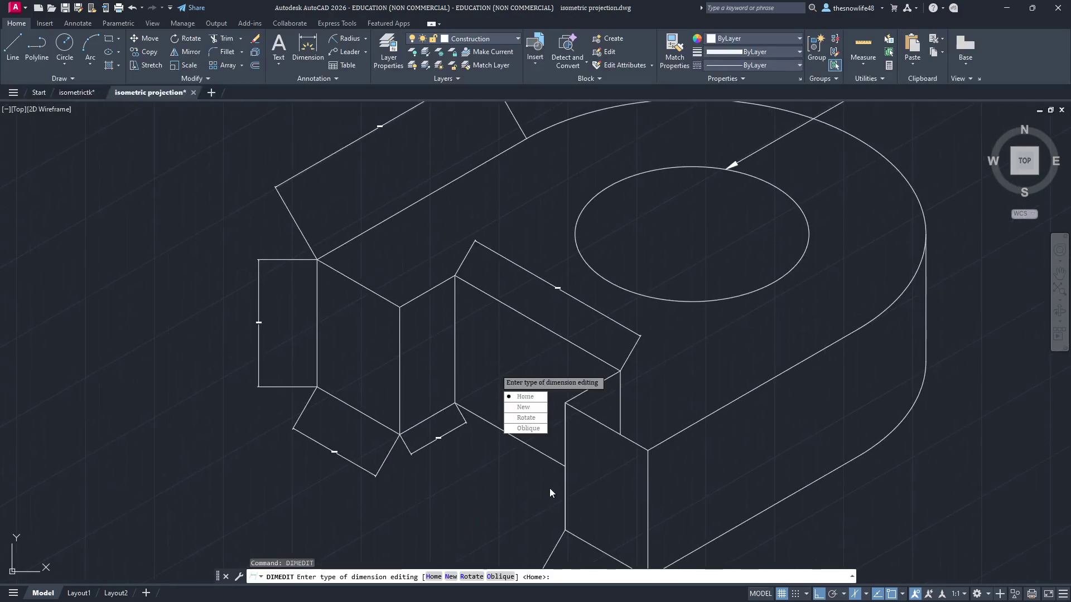
click(528, 429)
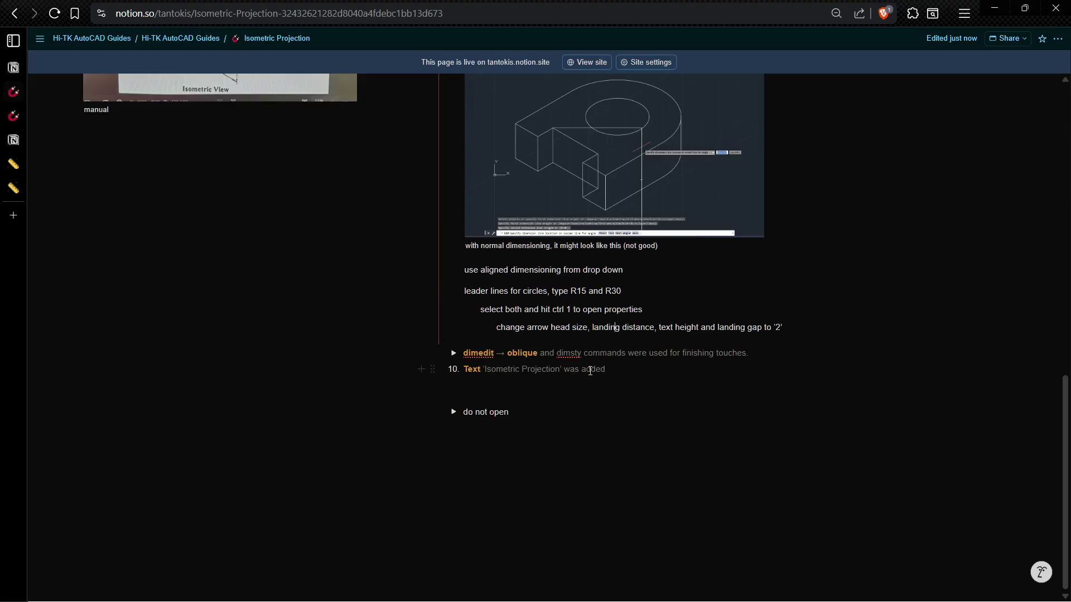
Step: Expand the 'dimedit → oblique' note in Notion to reveal its images
drag(464, 355, 550, 355)
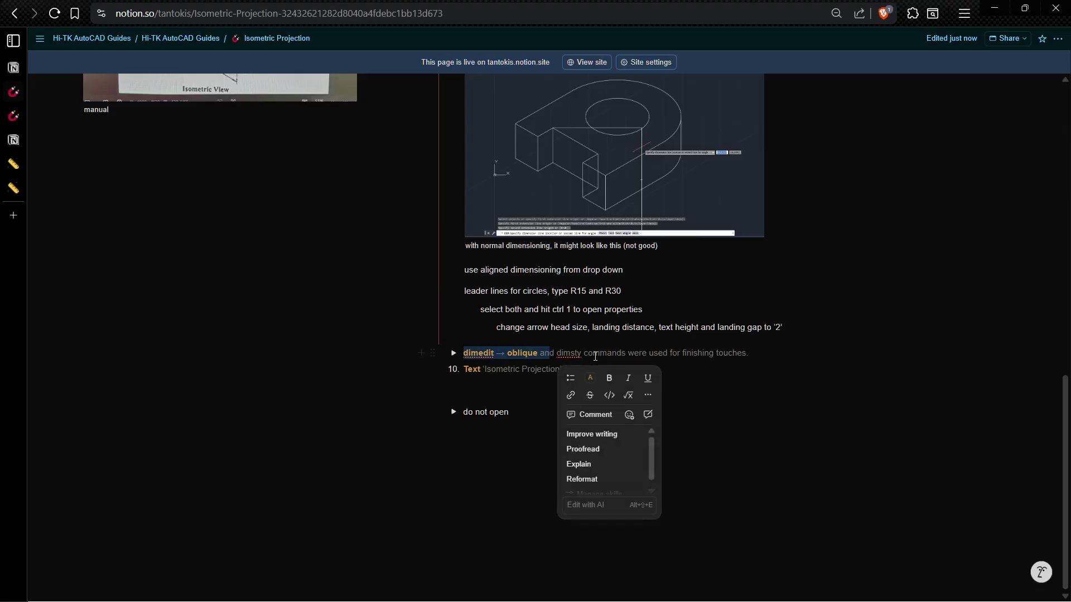
click(661, 356)
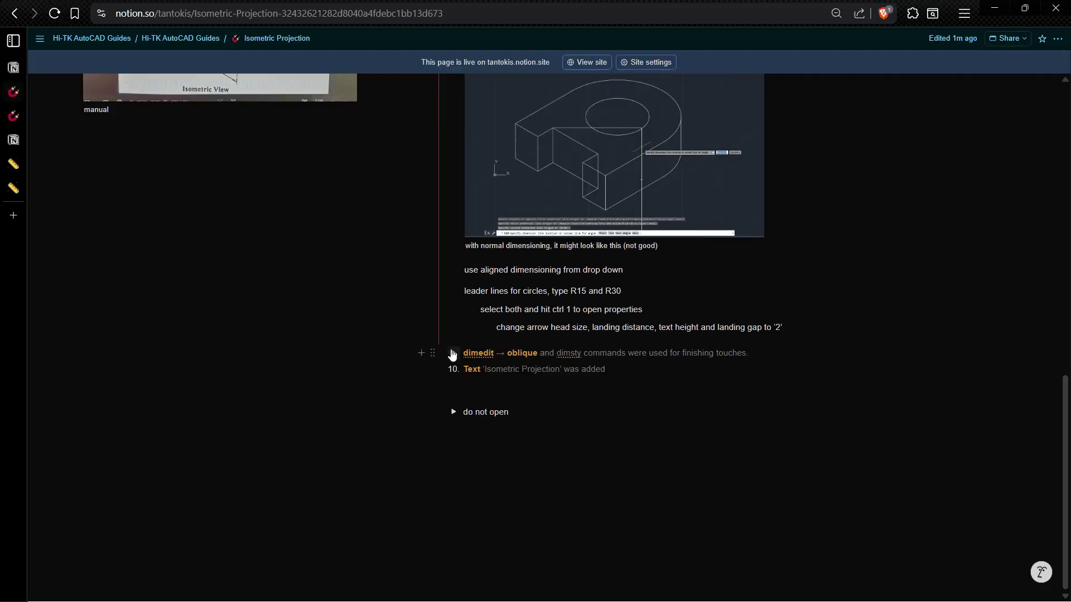
click(452, 355)
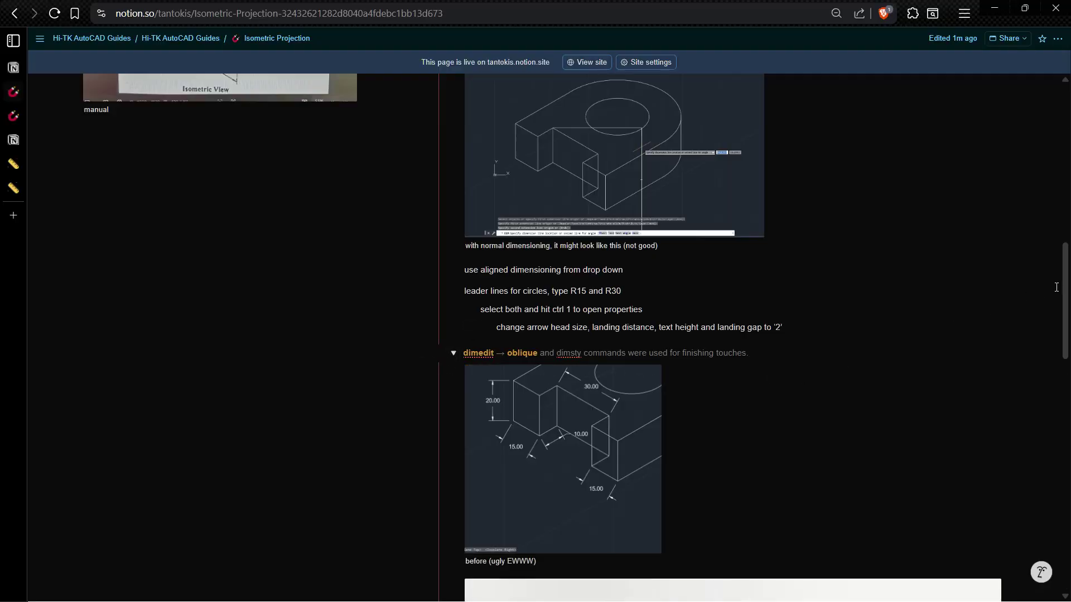
scroll(617, 217, down, 5)
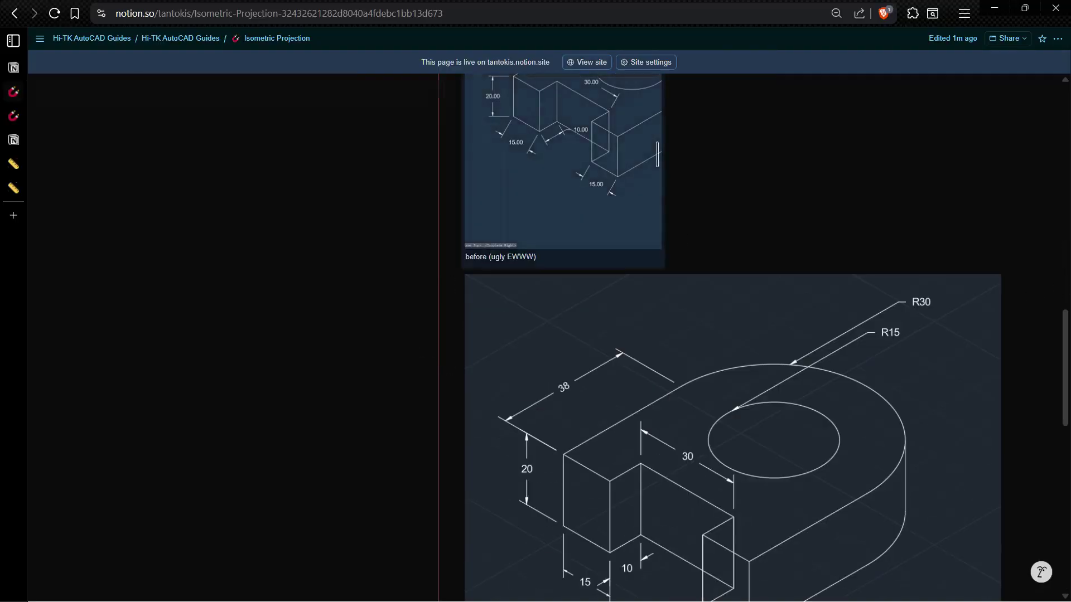
Step: View the before and after reference drawings enlarged
click(617, 218)
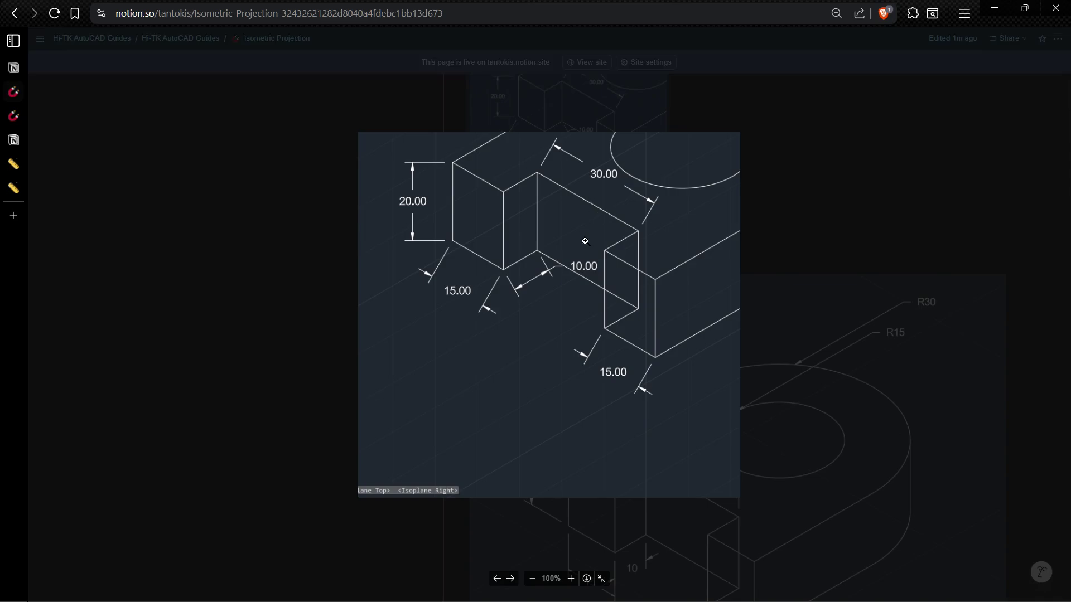
click(917, 360)
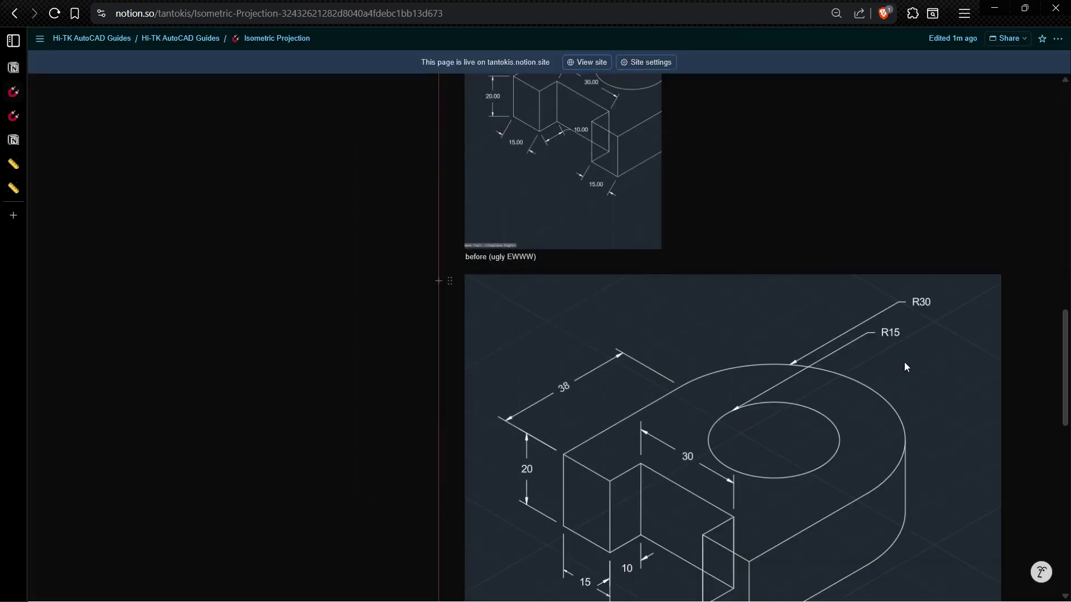
scroll(905, 362, down, 2)
scroll(727, 443, down, 3)
scroll(726, 443, up, 2)
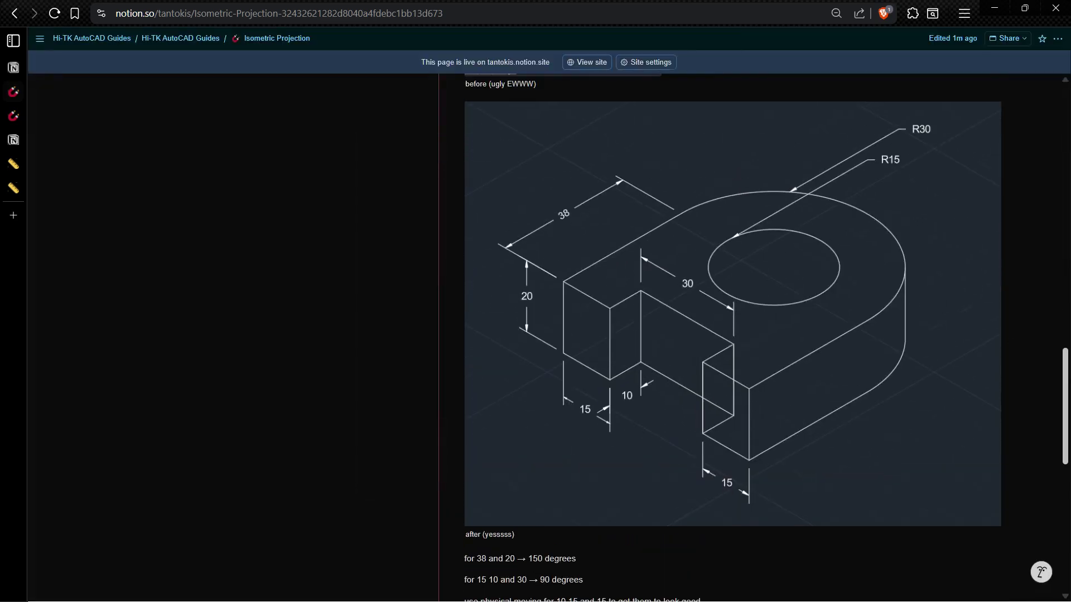
click(684, 336)
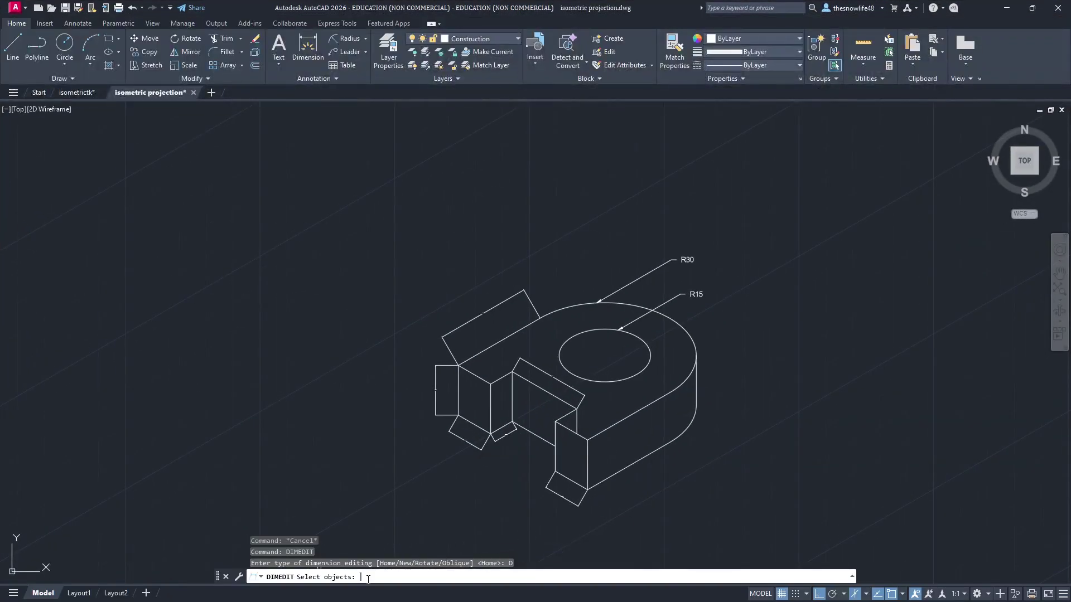
Step: Zoom to the block's left end and pick the top-left aligned and left vertical dimensions
scroll(550, 411, up, 1)
scroll(449, 367, up, 3)
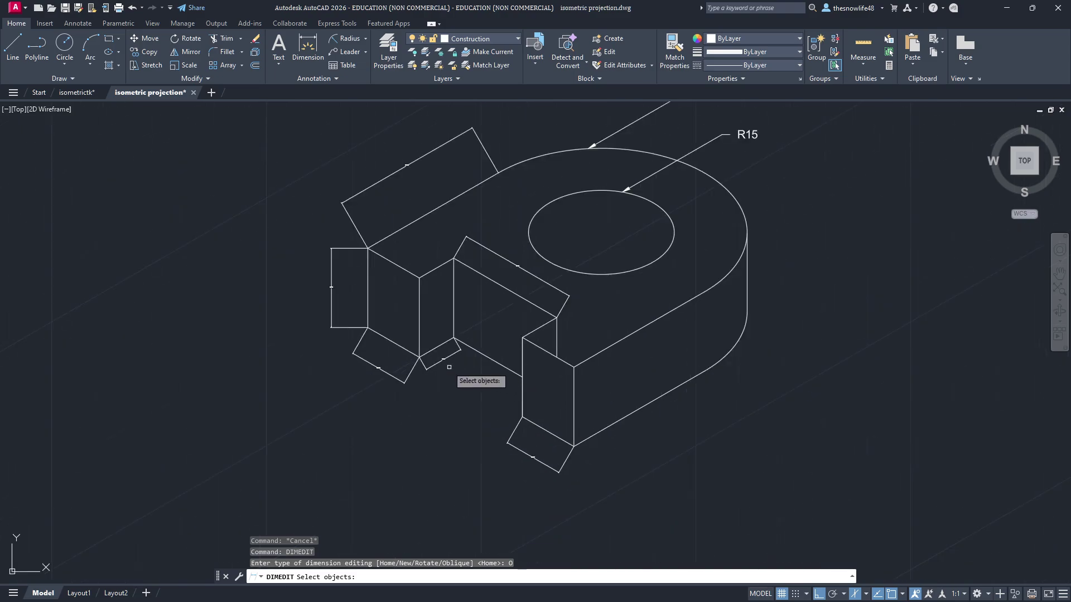
scroll(449, 367, up, 2)
middle_drag(293, 213, 312, 301)
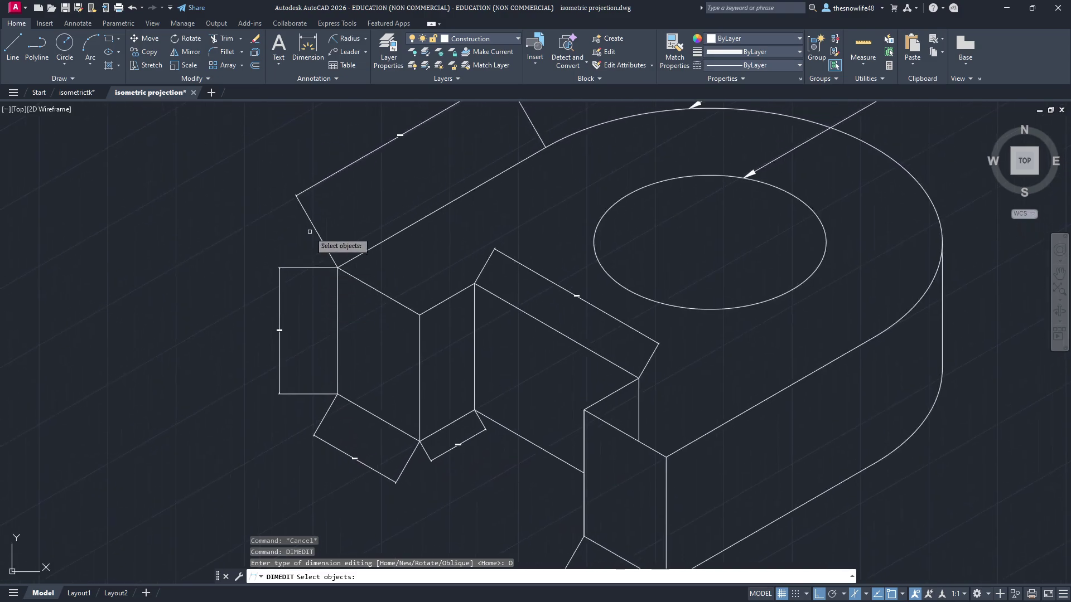
click(310, 232)
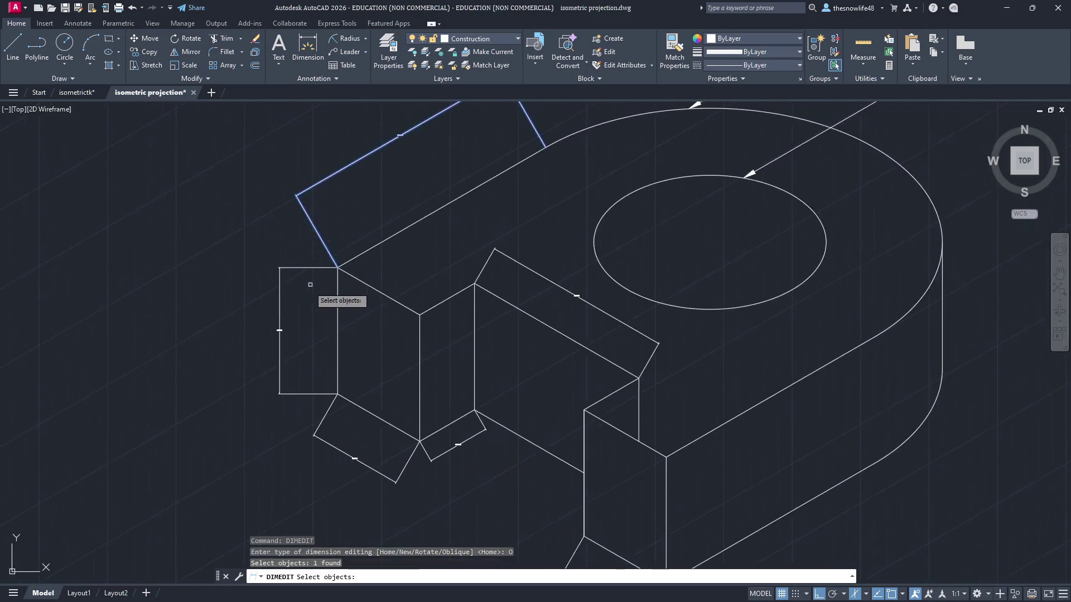
click(281, 304)
Step: Close the enlarged image and highlight the note 'for 38 and 20 → 150 degrees'
key(alt+Tab)
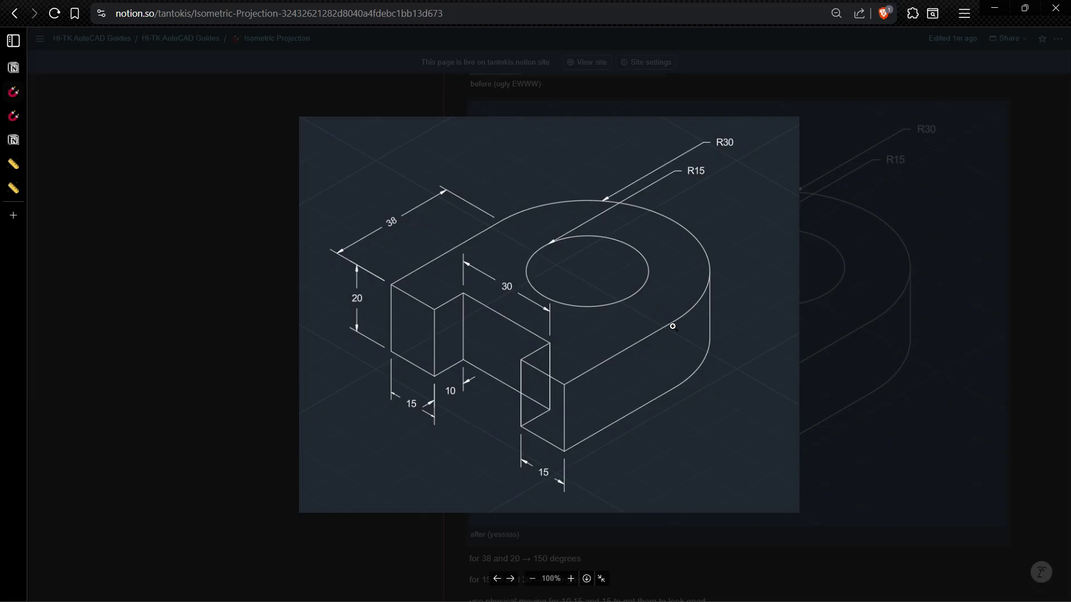
click(917, 342)
scroll(785, 376, down, 4)
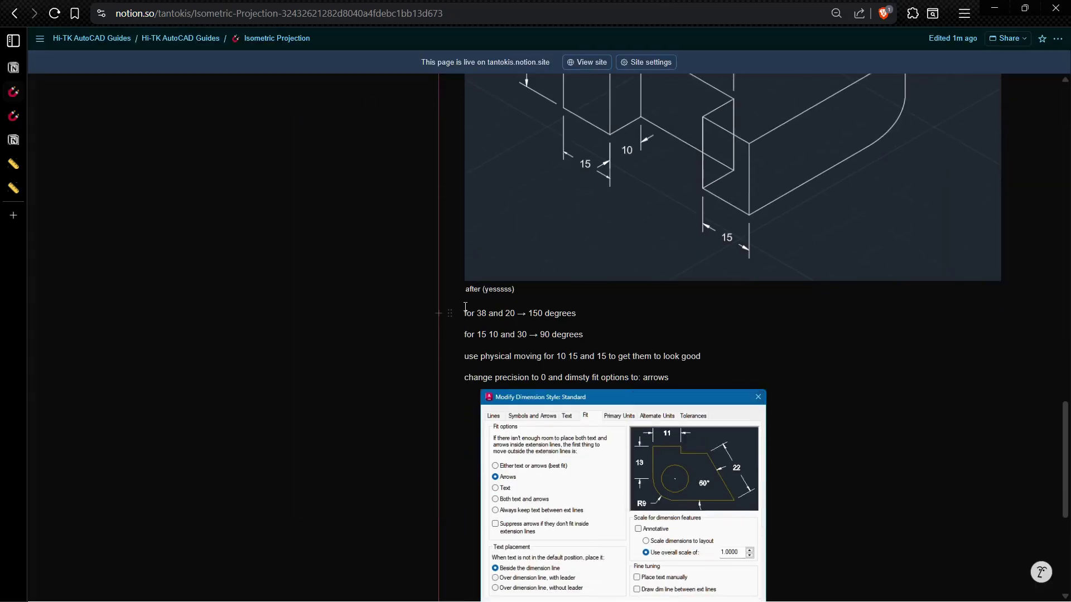
drag(474, 317, 579, 316)
key(alt+Tab)
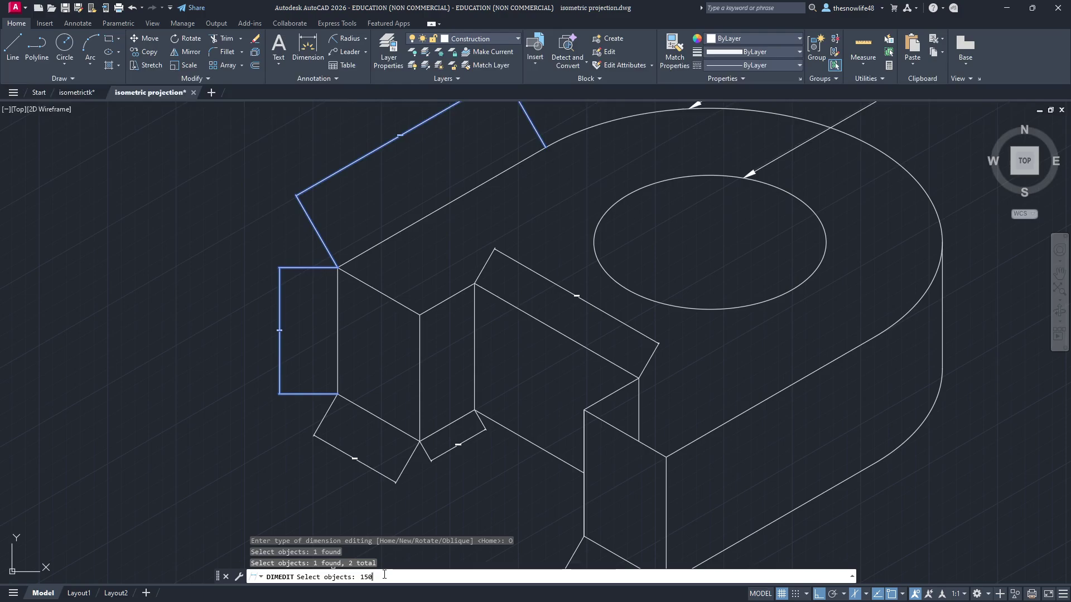
Step: Give the two picked left-end dimensions a 150° obliquing angle
key(Return)
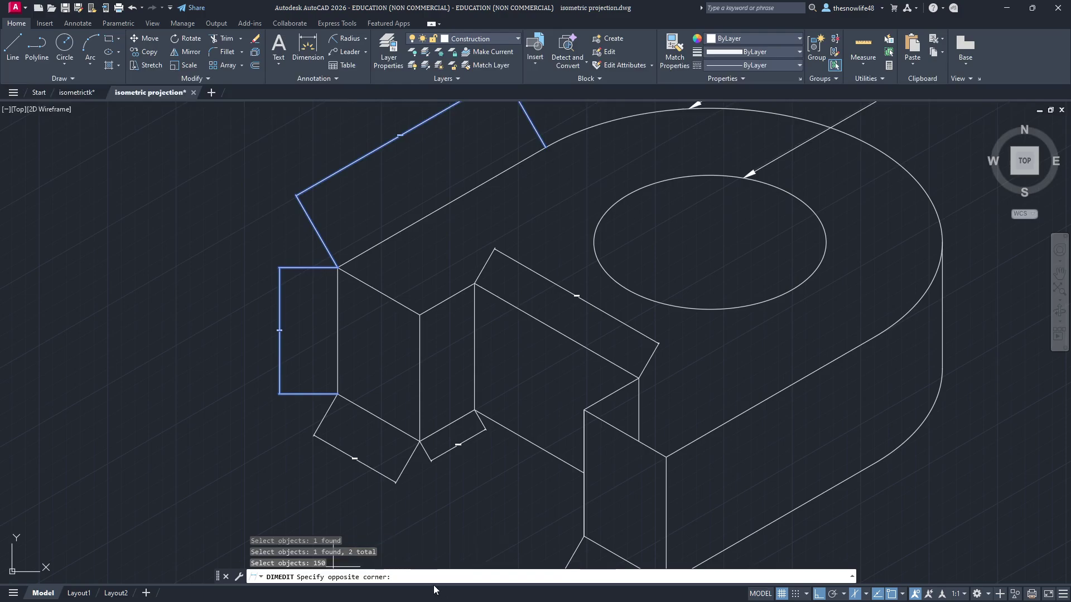
key(Escape)
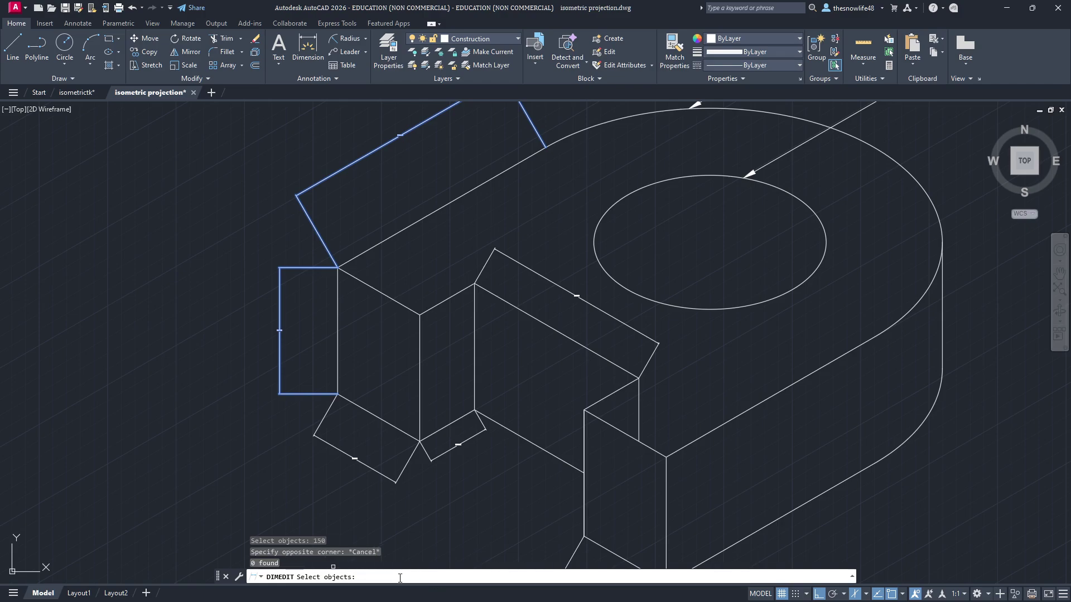
key(Return)
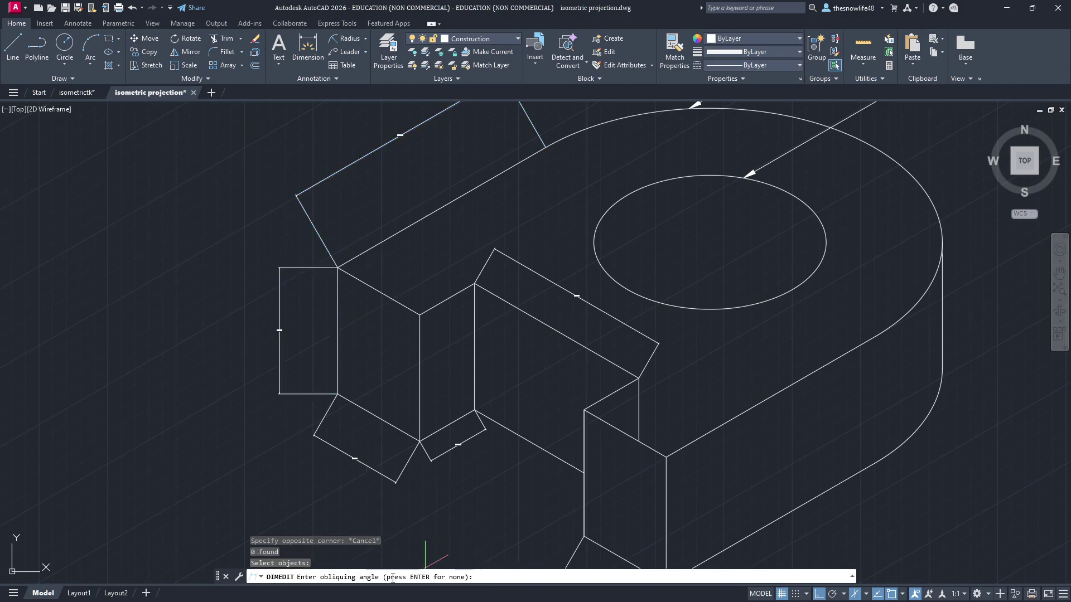
text(150)
key(Return)
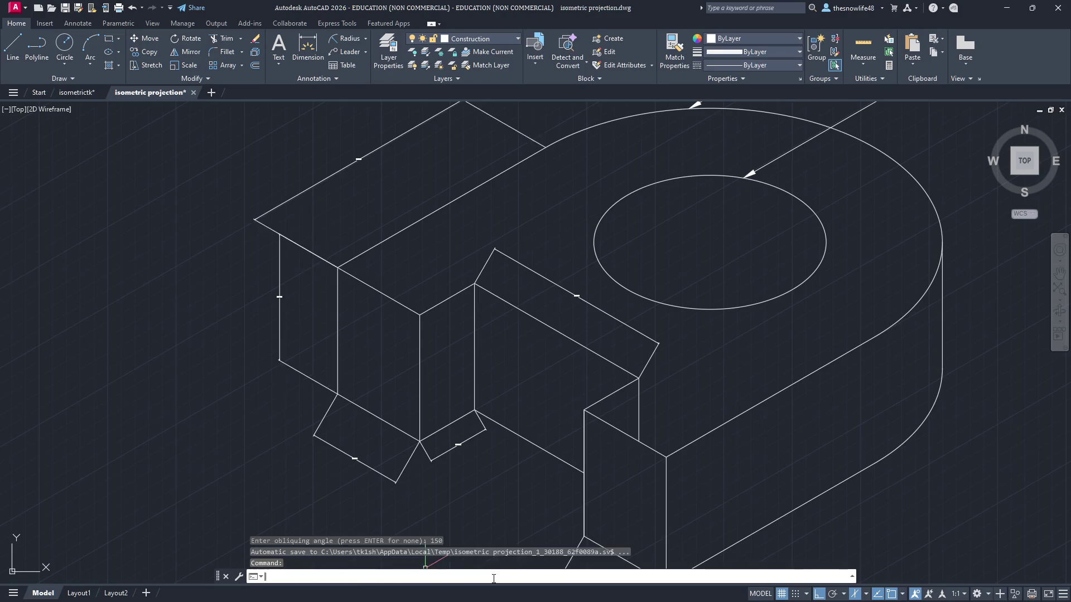
Step: Pick the four remaining isometric dimensions and start DIMEDIT's Oblique option on them
scroll(334, 174, up, 2)
middle_drag(335, 175, 365, 222)
scroll(368, 226, down, 2)
mouse_move(553, 363)
middle_down()
mouse_move(440, 160)
mouse_move(437, 194)
middle_up()
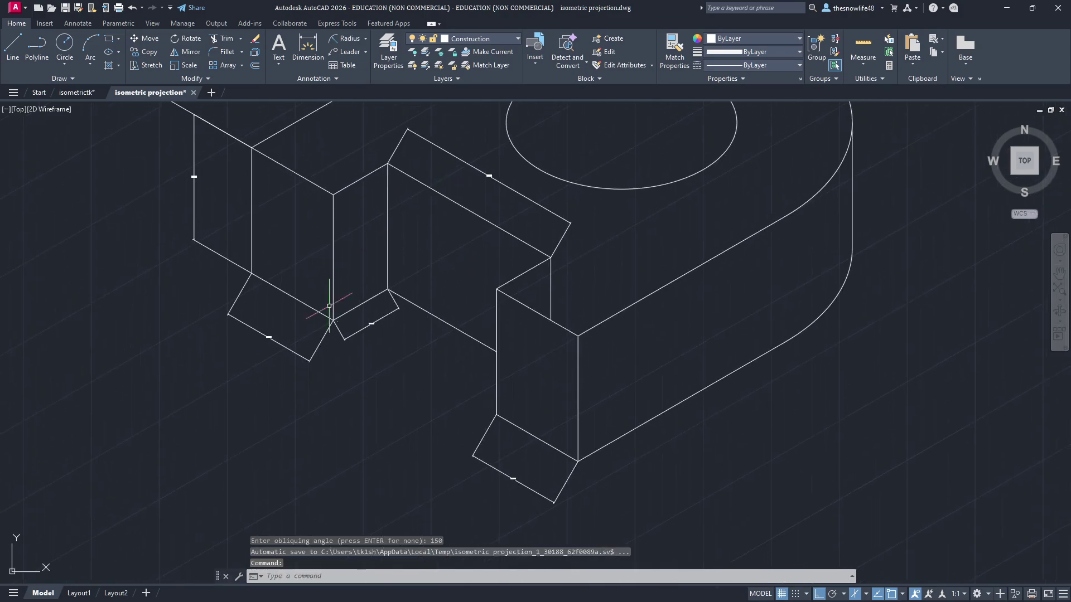
click(295, 352)
click(338, 329)
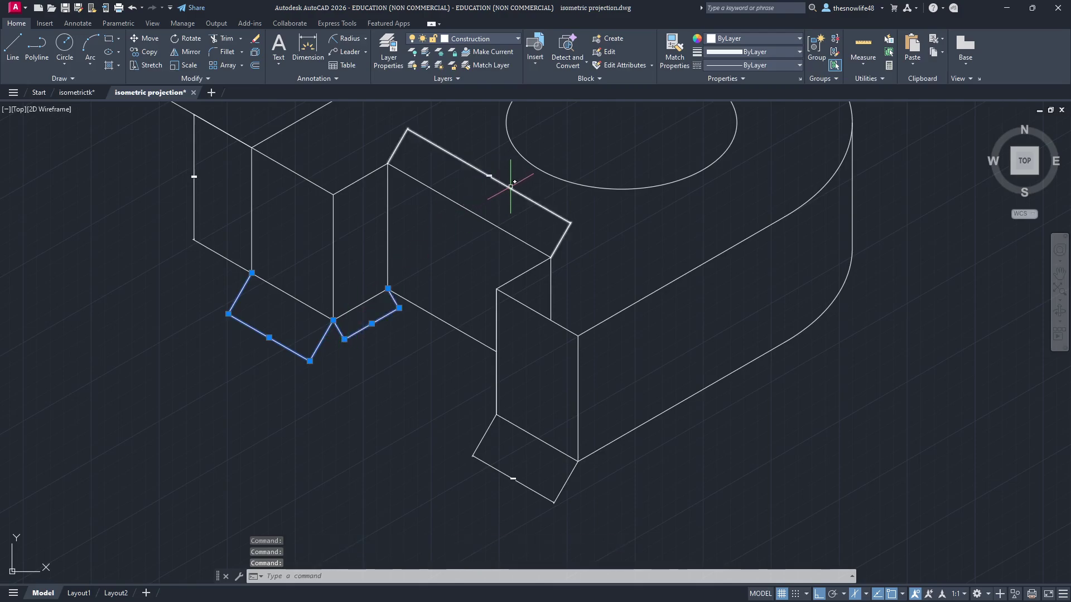
click(508, 187)
click(482, 439)
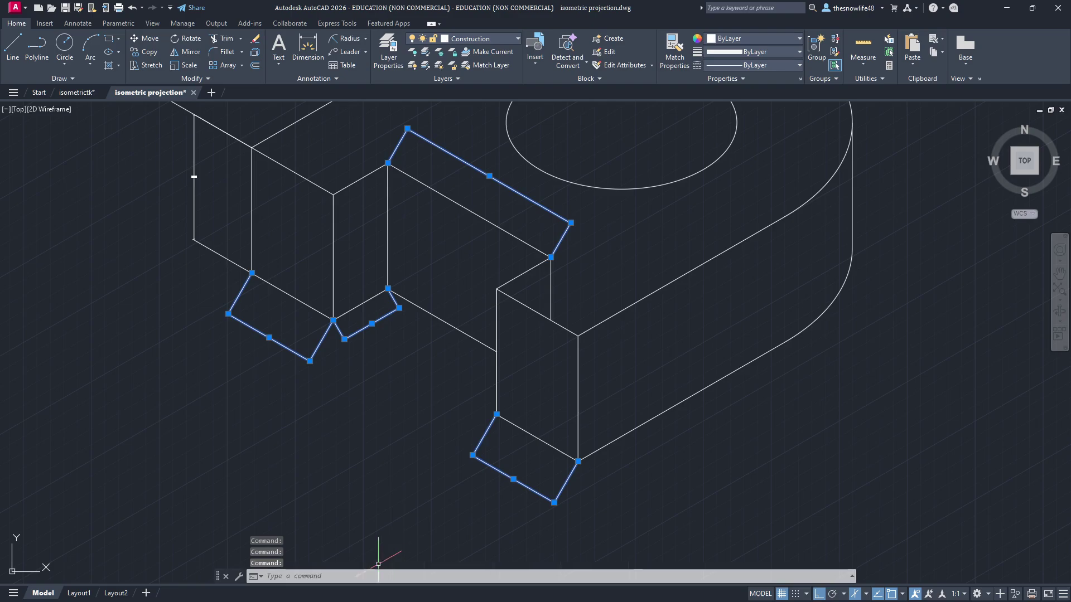
text(DIMEDIT)
key(Return)
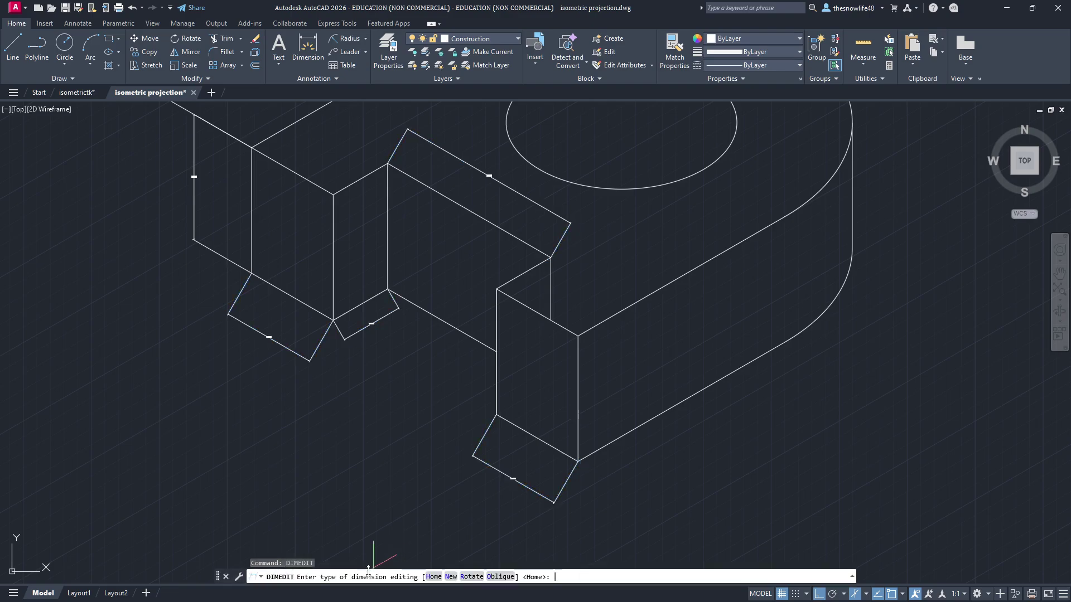
text(O)
key(Return)
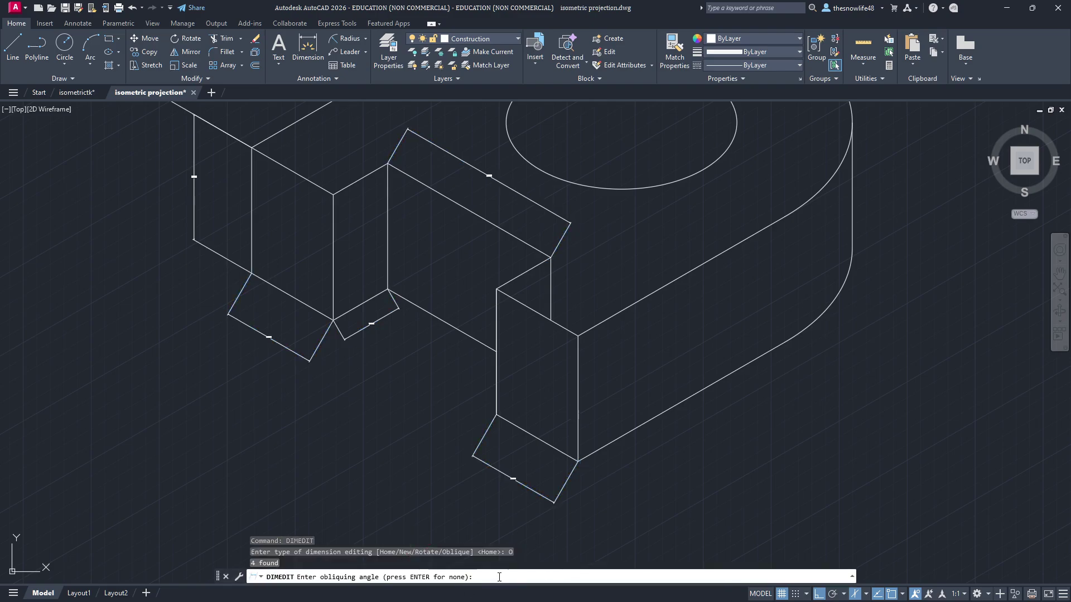
Step: Check the Notion note on angles, then set the four dimensions' obliquing angle to 90°
key(alt+Tab)
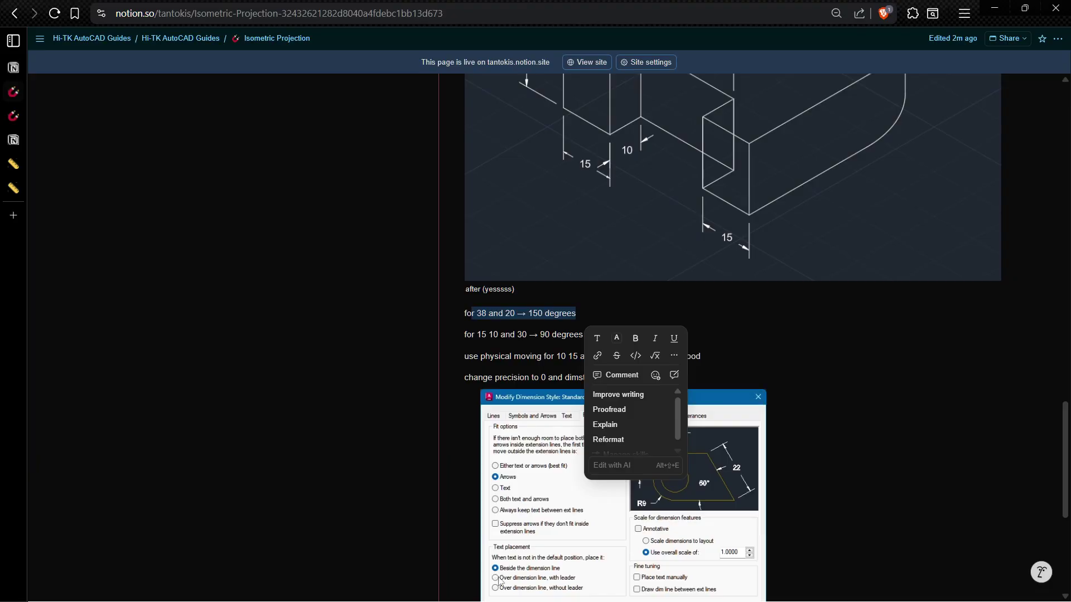
click(763, 336)
drag(481, 337, 844, 385)
key(alt+Tab)
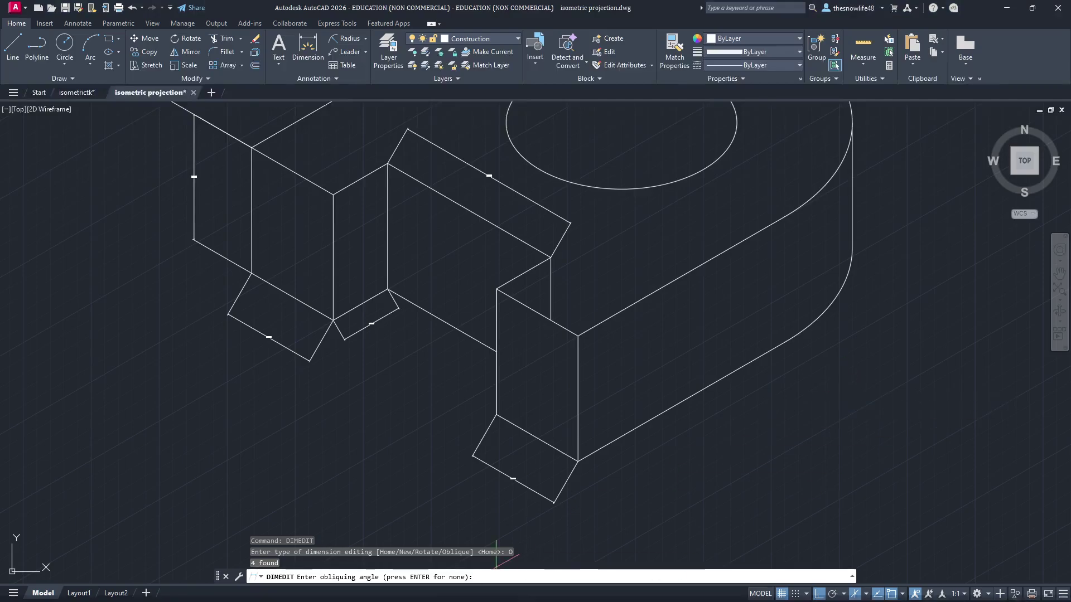
text(90)
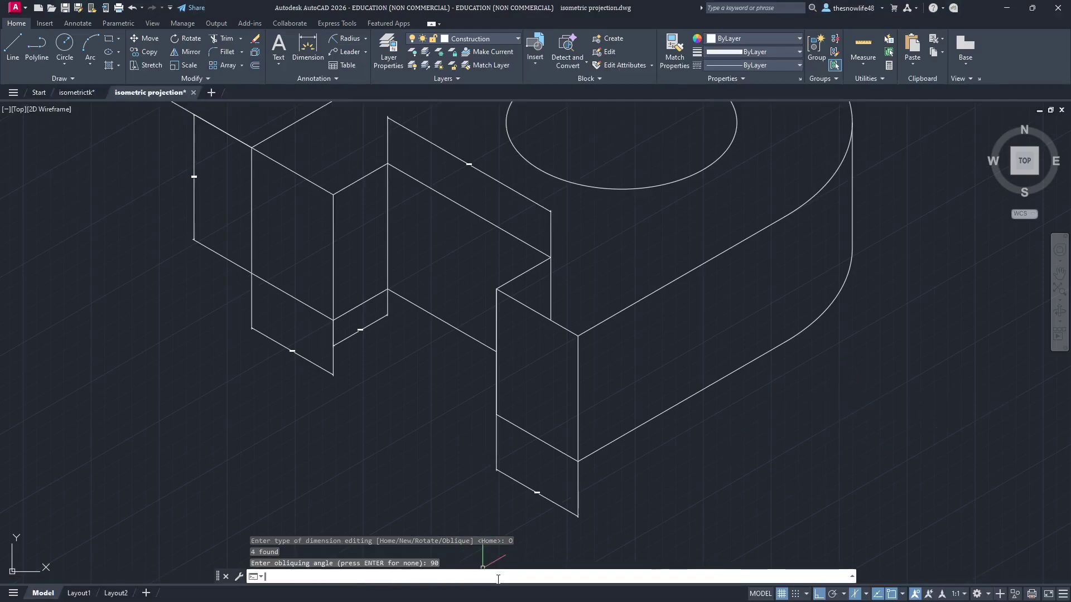
key(Return)
scroll(626, 339, down, 4)
scroll(573, 357, up, 3)
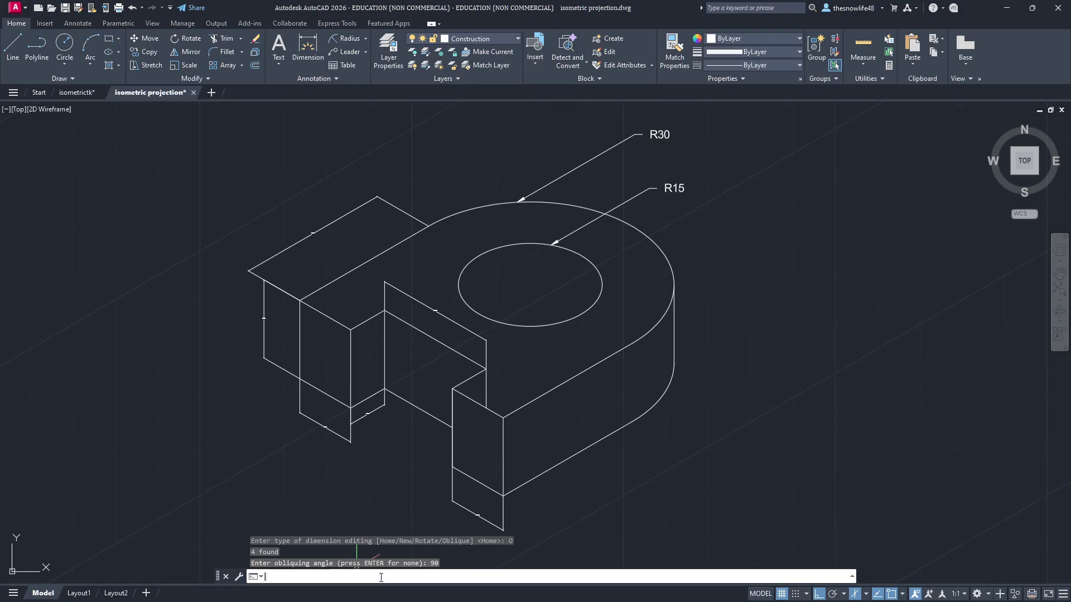
Step: Open the Dimension Style Manager via dimsty and move it aside to uncover R30 and R15
click(293, 577)
text(dimsty)
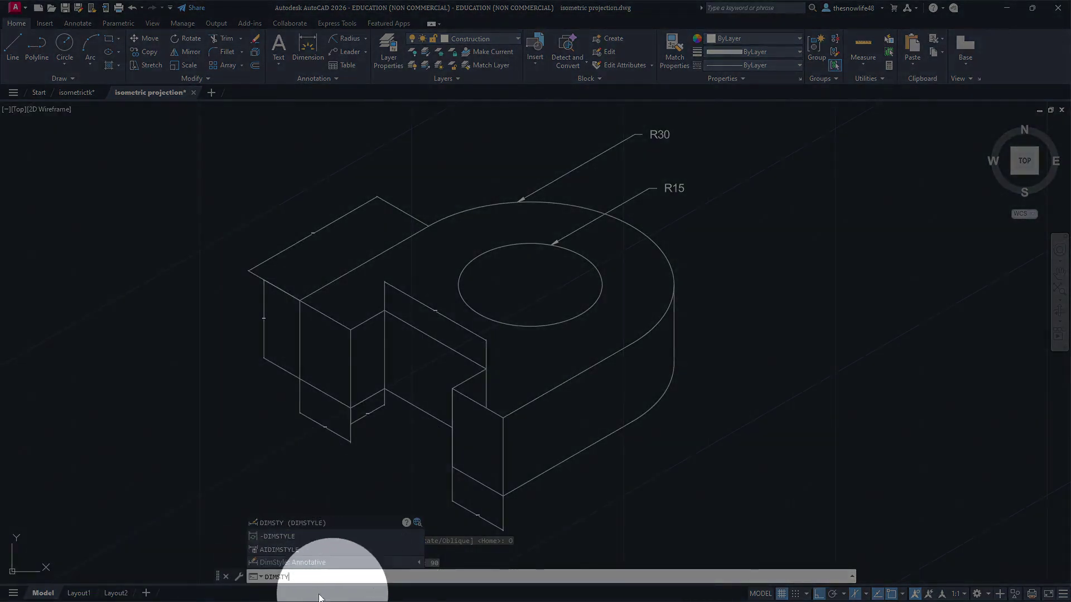
key(Down)
key(Down)
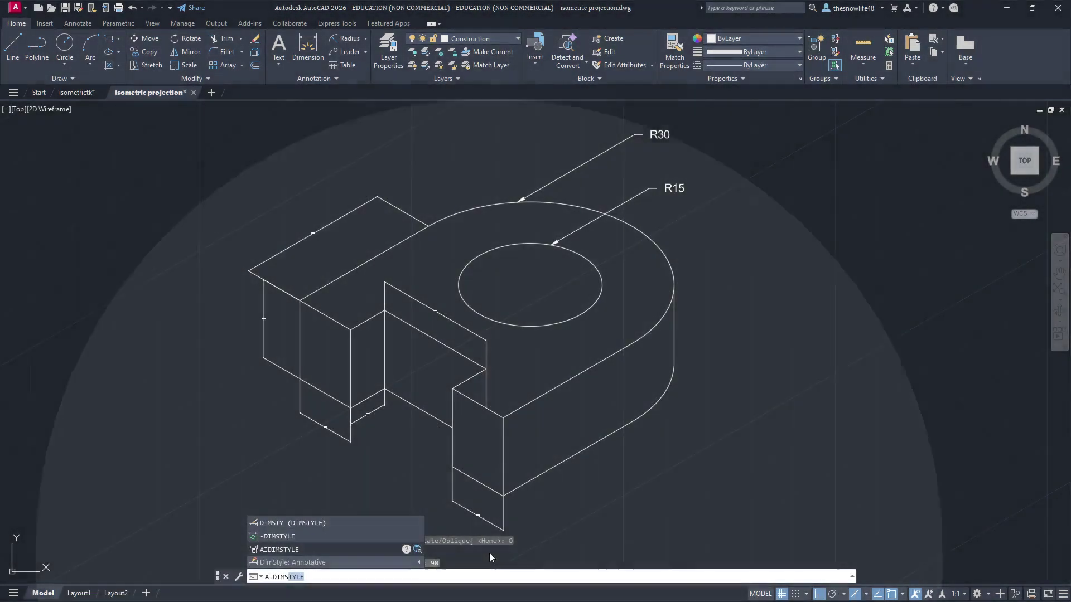
click(359, 523)
drag(756, 139, 464, 170)
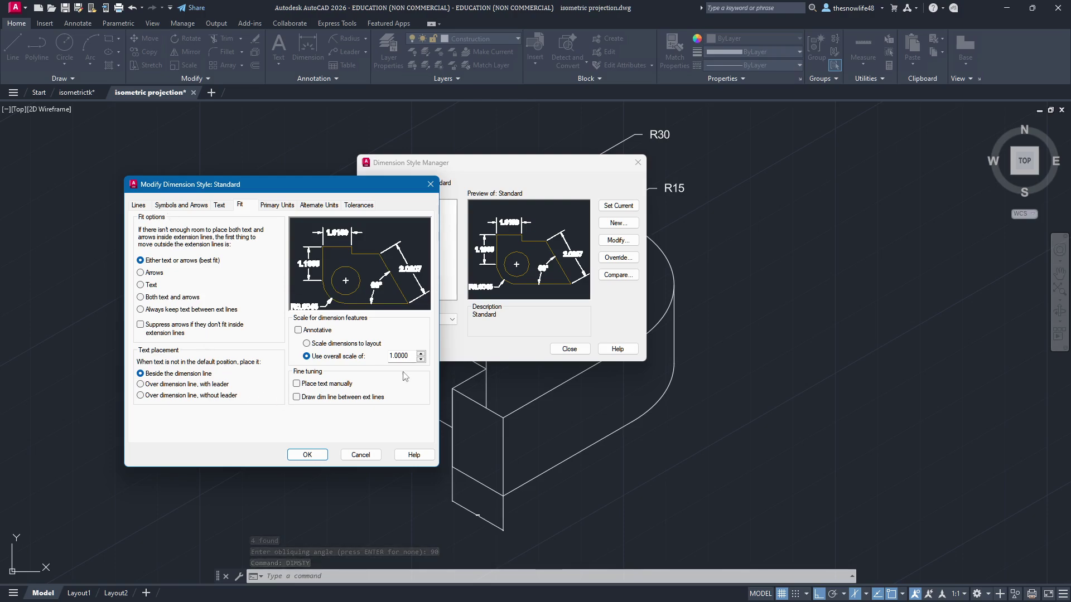
Step: Set the Standard style's extension overshoot, text height and text offset to 2
click(180, 205)
click(140, 206)
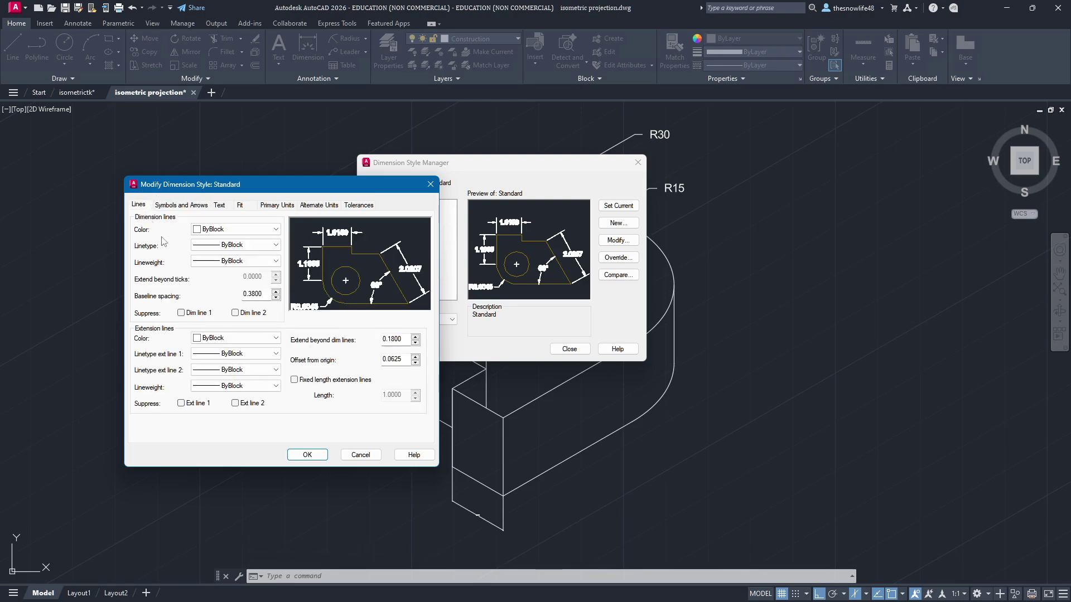
double_click(391, 341)
text(2.0000)
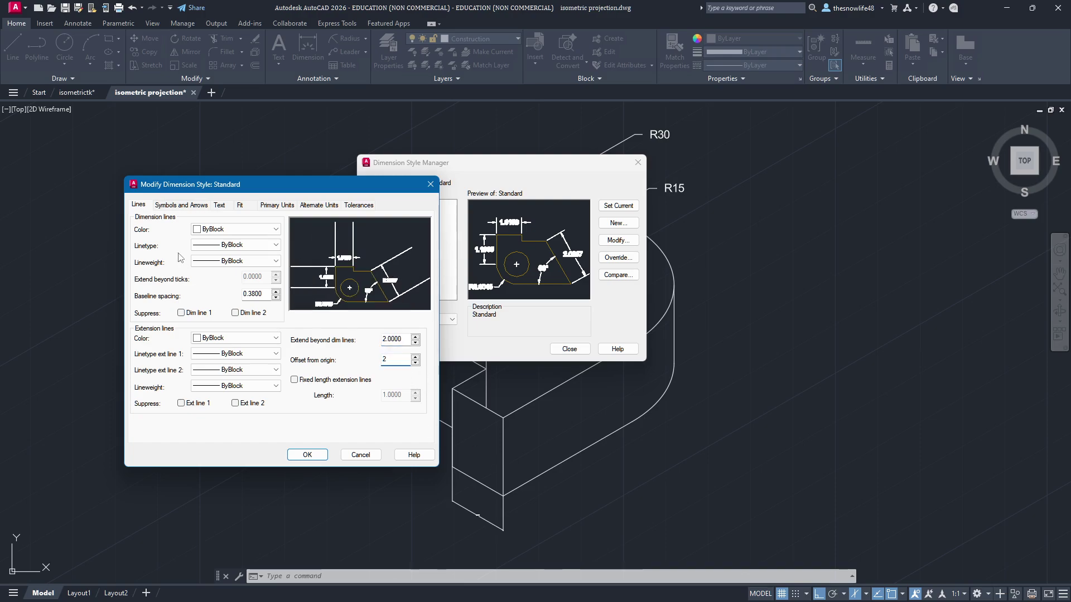
click(173, 206)
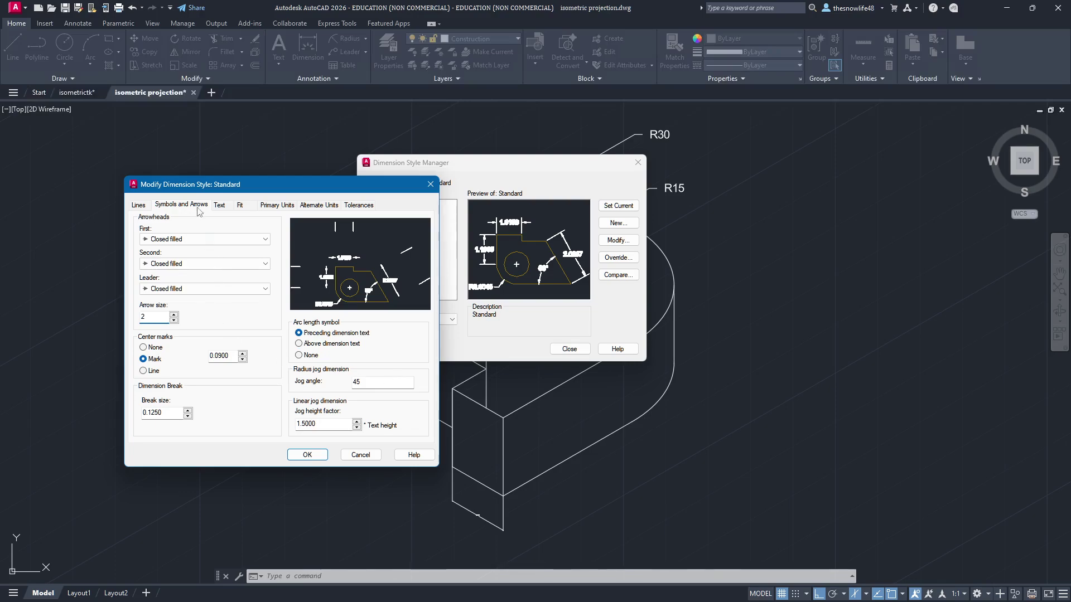
click(218, 205)
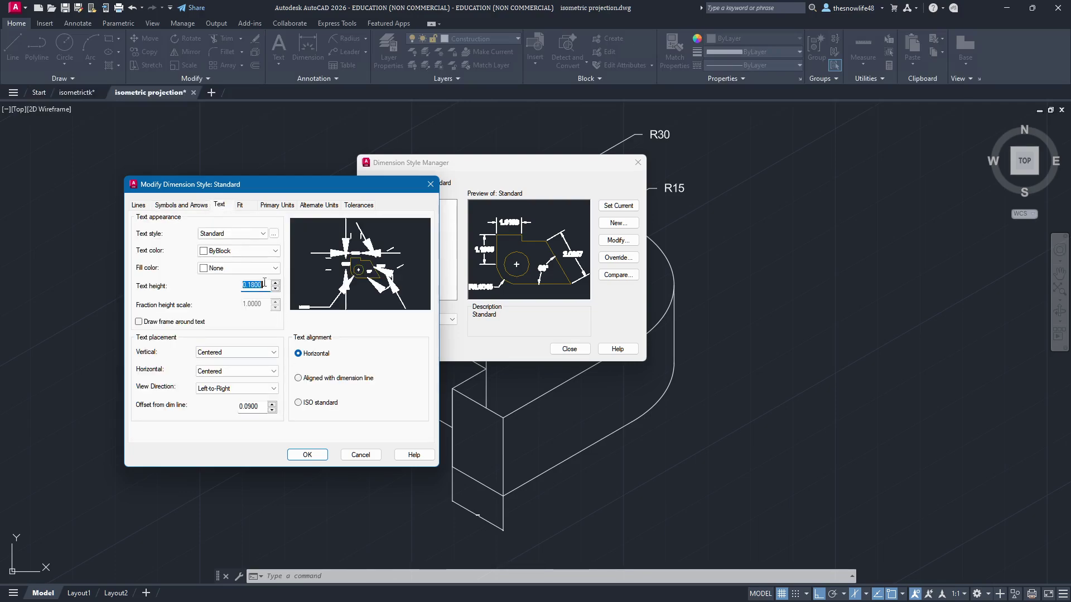
text(2)
double_click(257, 407)
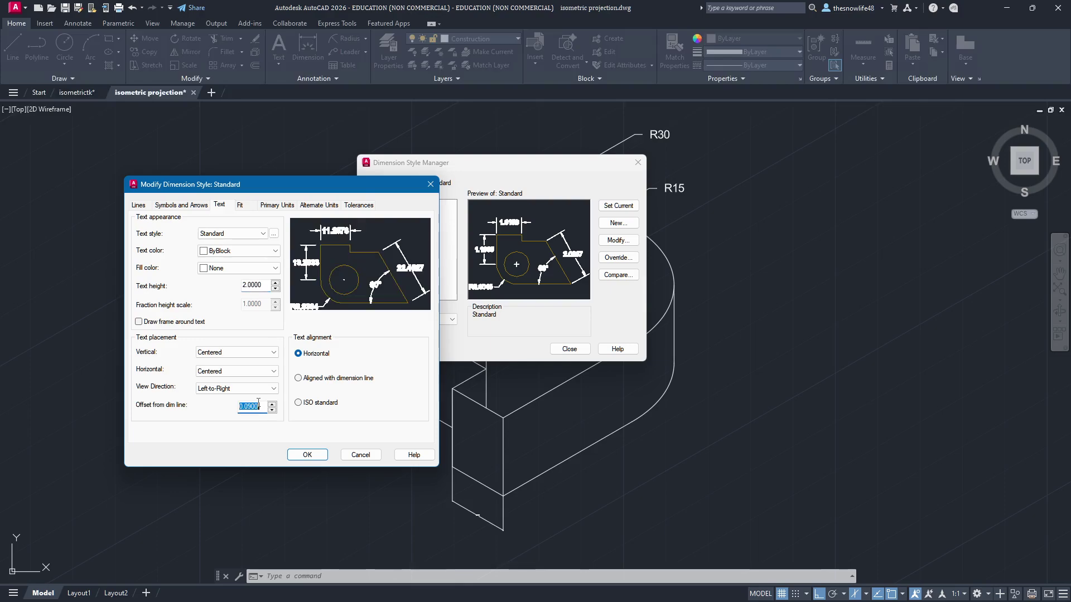
Step: Choose Text as the fit option, then turn to the Notion notes
click(247, 210)
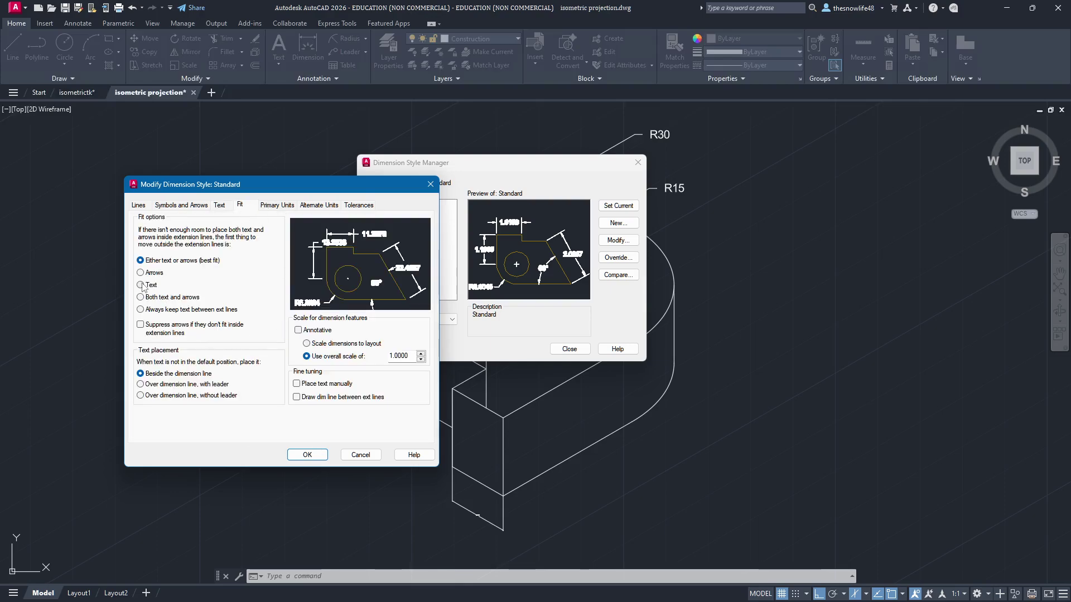
click(141, 285)
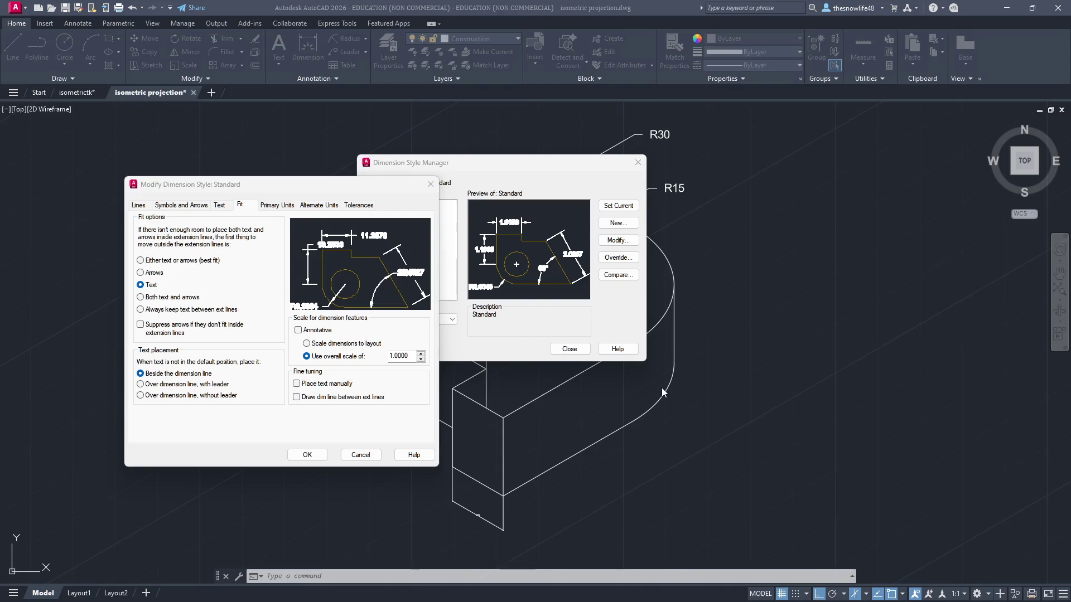
click(240, 424)
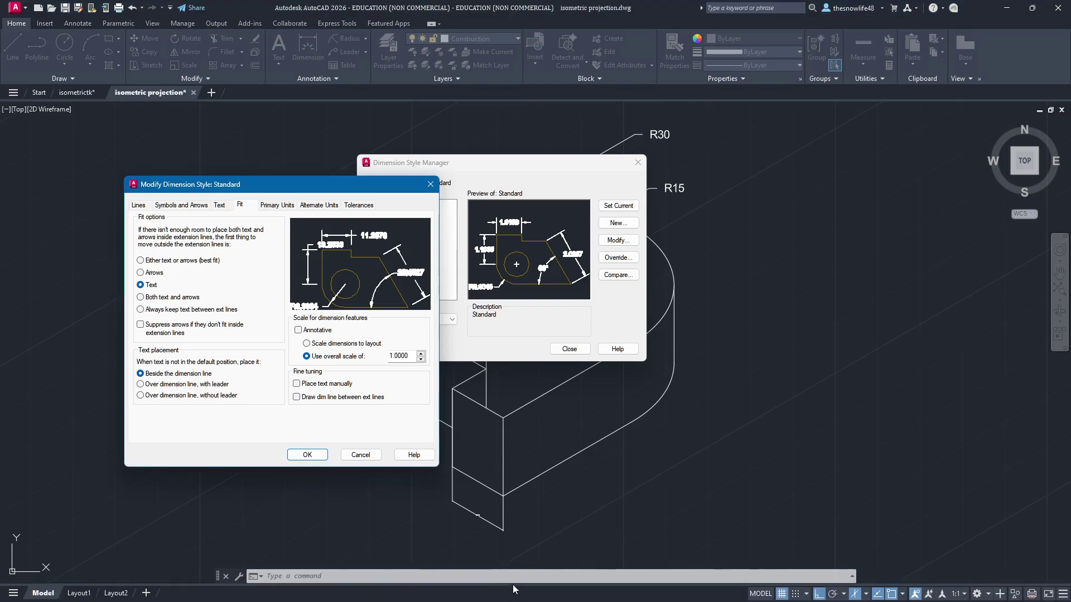
click(548, 593)
Step: Read the Notion note about precision 0 and the Arrows fit option, then return to AutoCAD
click(669, 350)
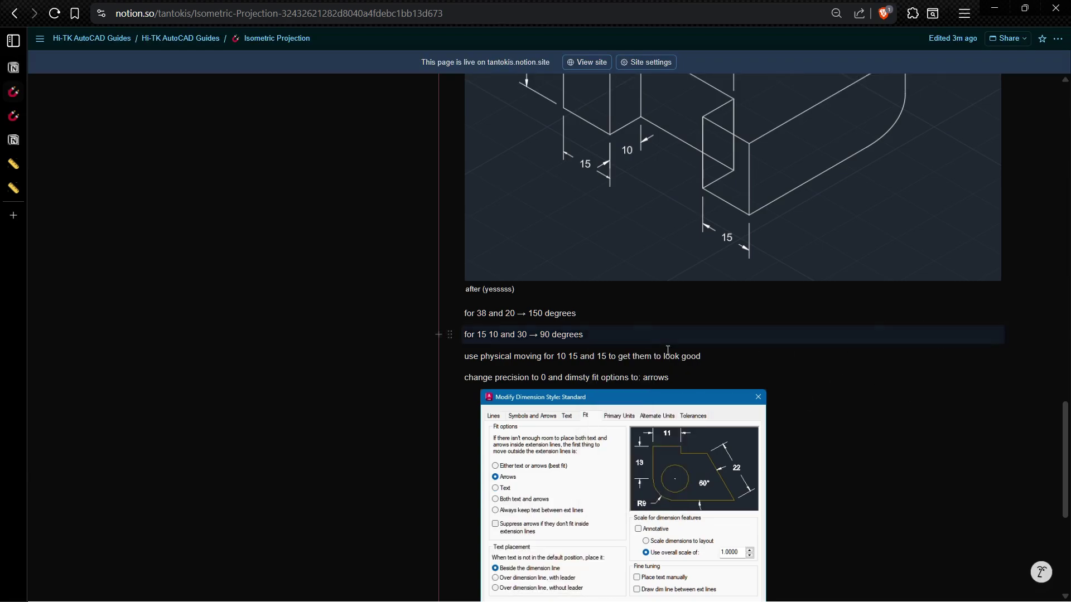
scroll(1062, 434, down, 2)
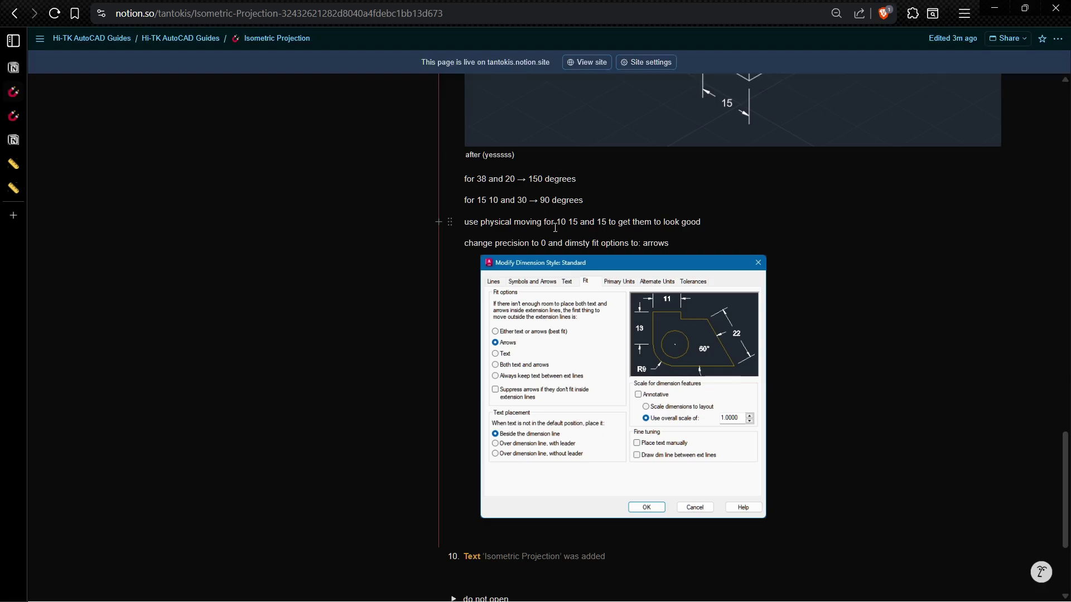
drag(485, 243, 680, 243)
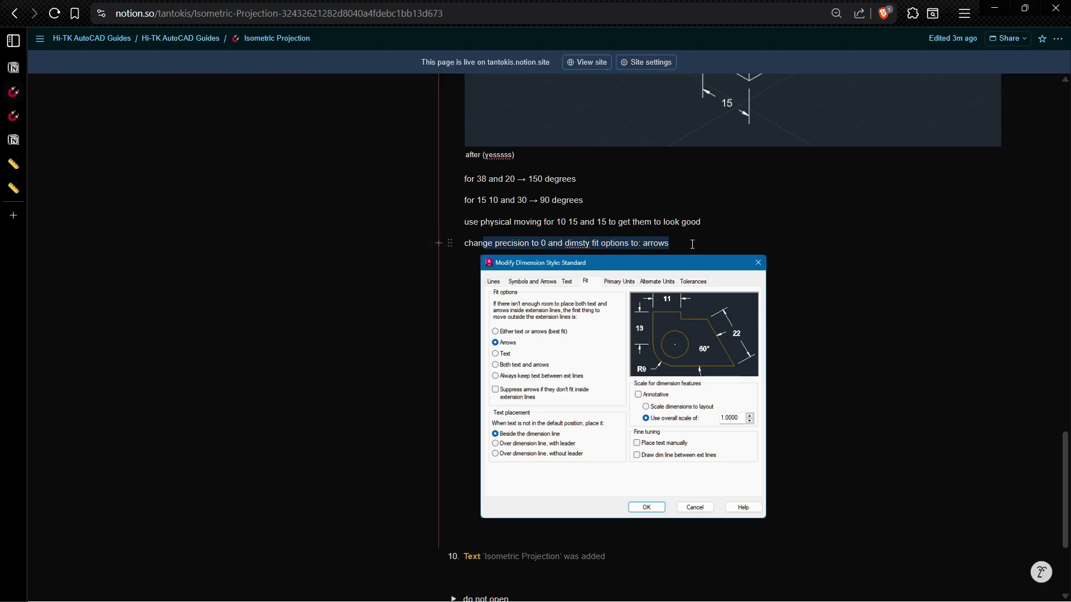
click(696, 244)
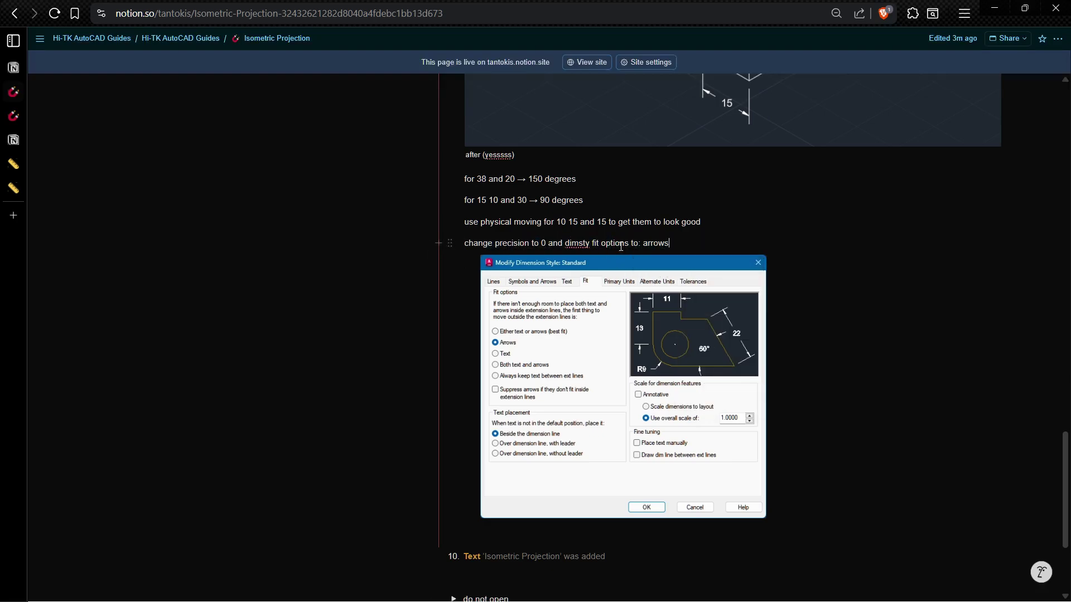
key(alt+Tab)
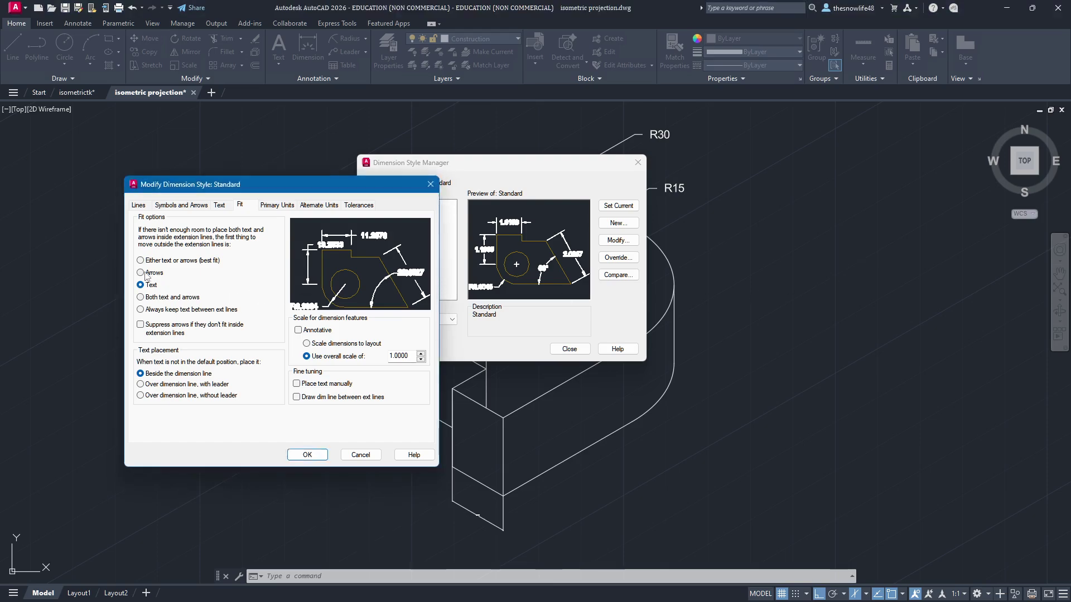
Step: Switch the fit option to Arrows and consult the annotated isometric reference image
click(146, 274)
click(273, 205)
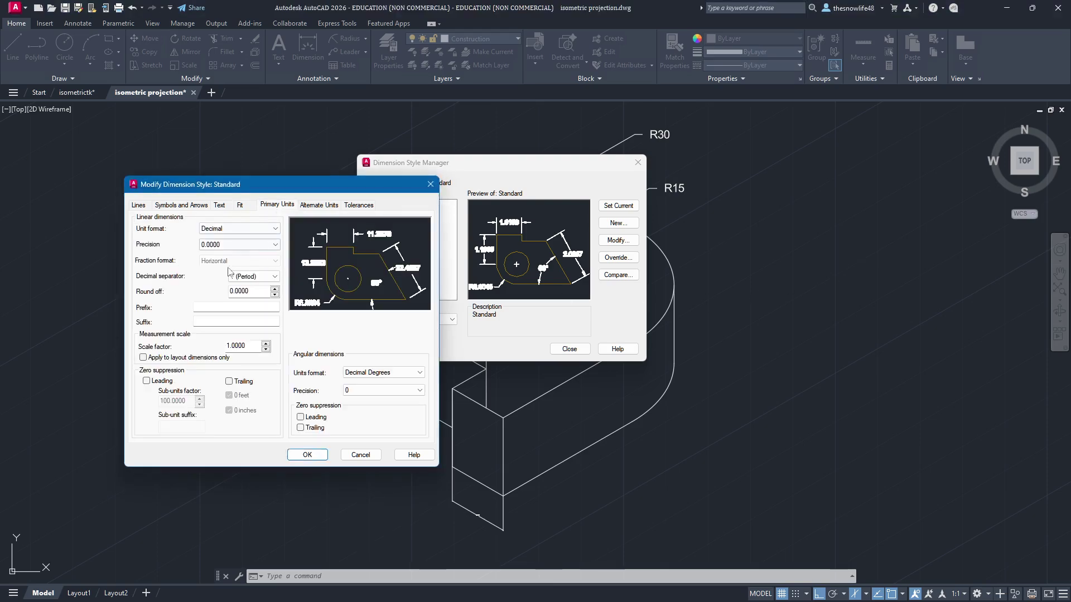
click(235, 245)
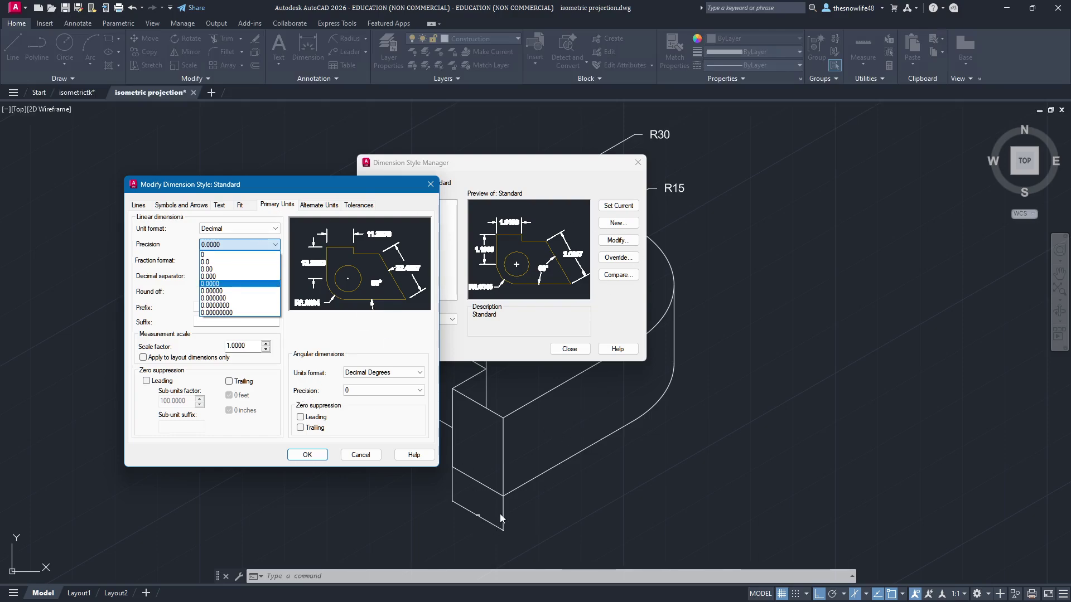
click(500, 496)
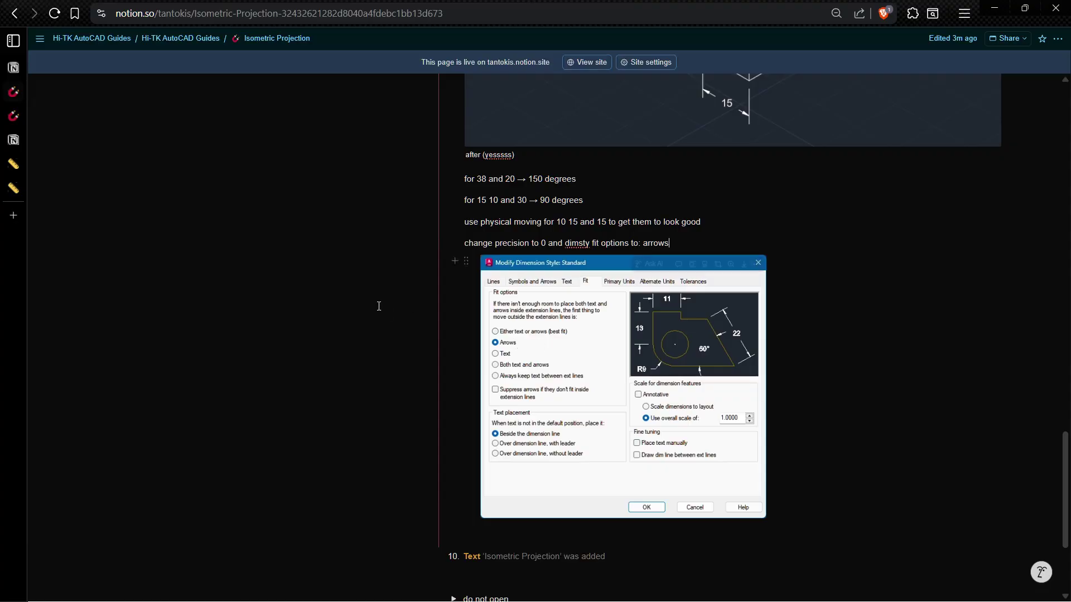
scroll(391, 279, up, 10)
scroll(398, 264, up, 4)
click(391, 240)
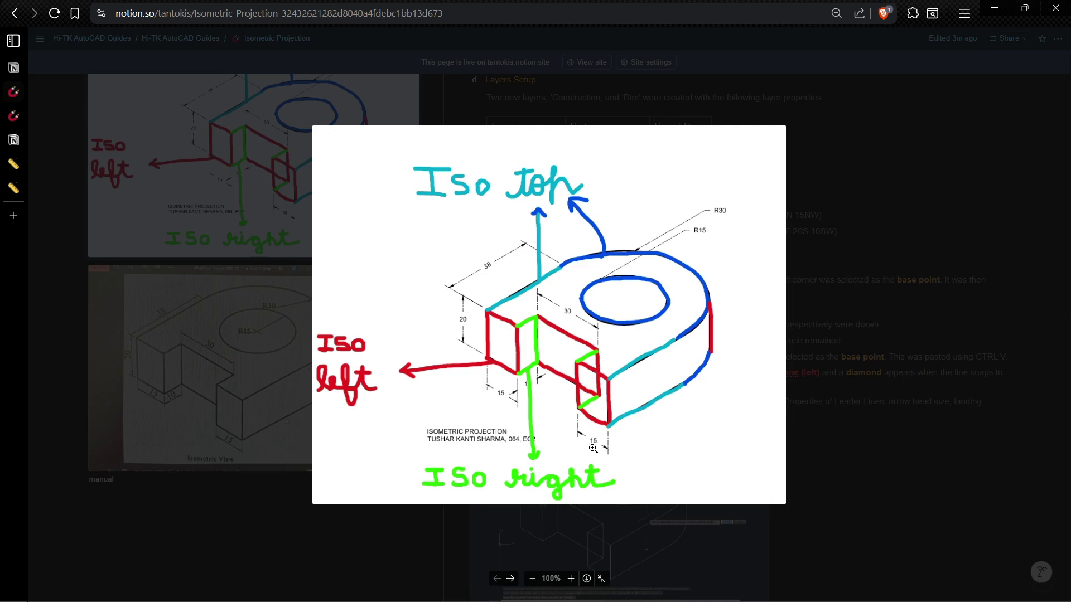
key(alt+Tab)
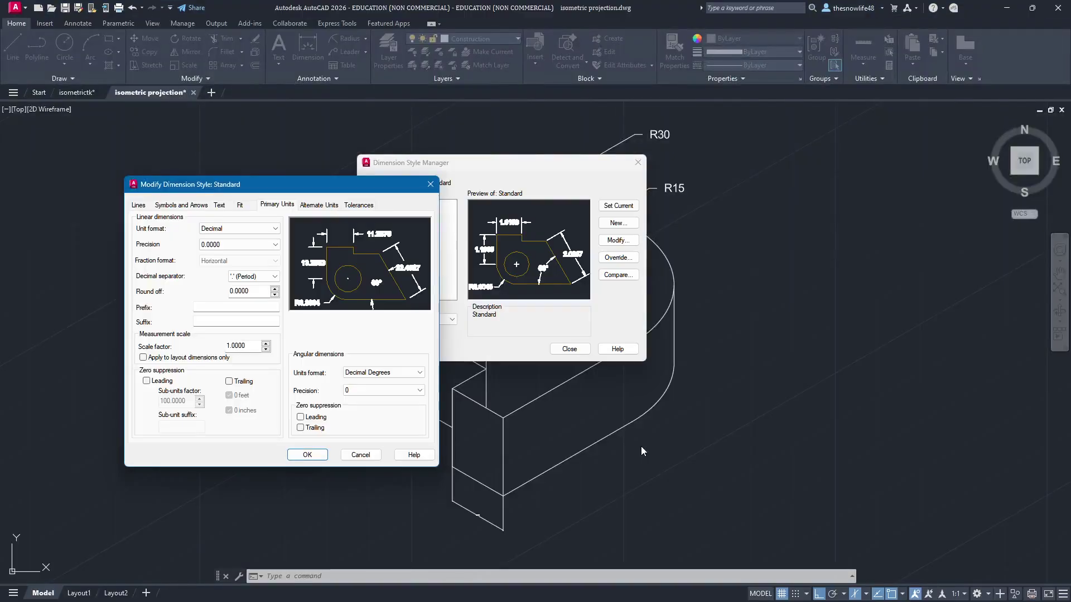
Step: Set linear precision to 0, apply the Standard style and close the style manager
click(236, 245)
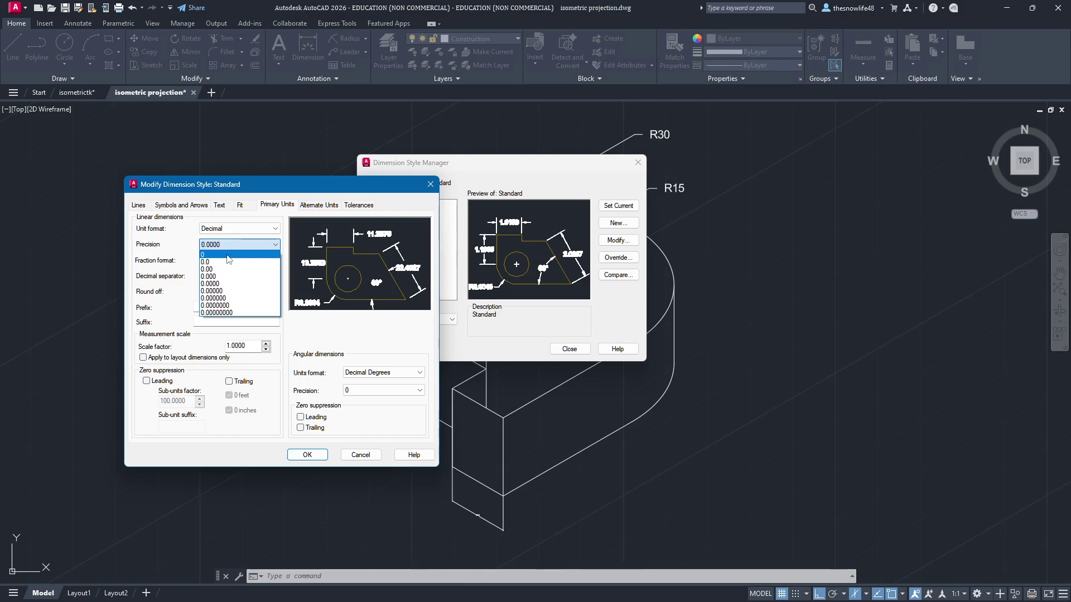
click(228, 257)
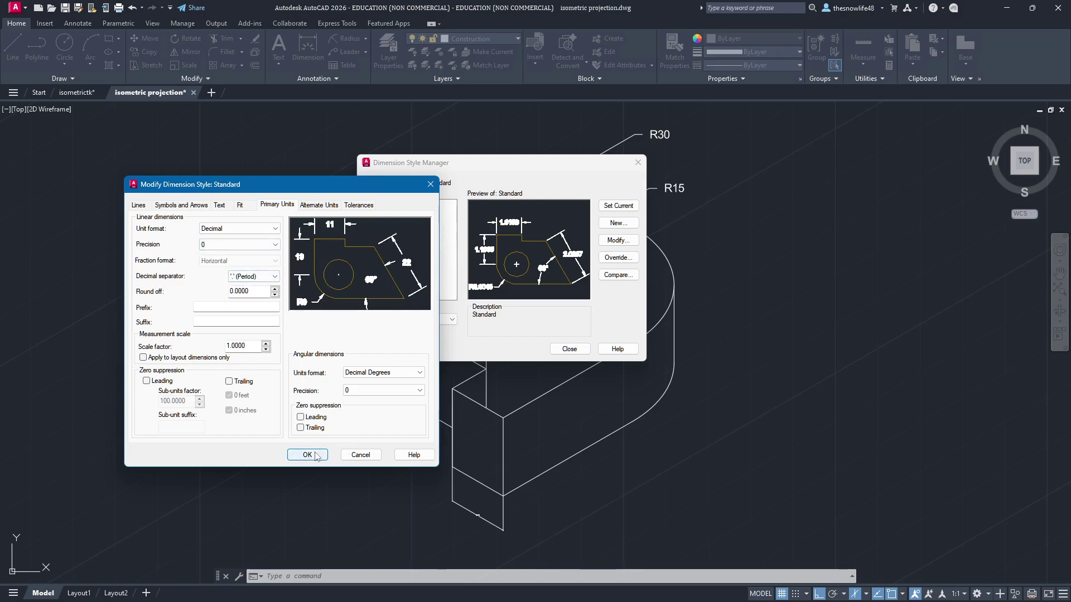
click(221, 245)
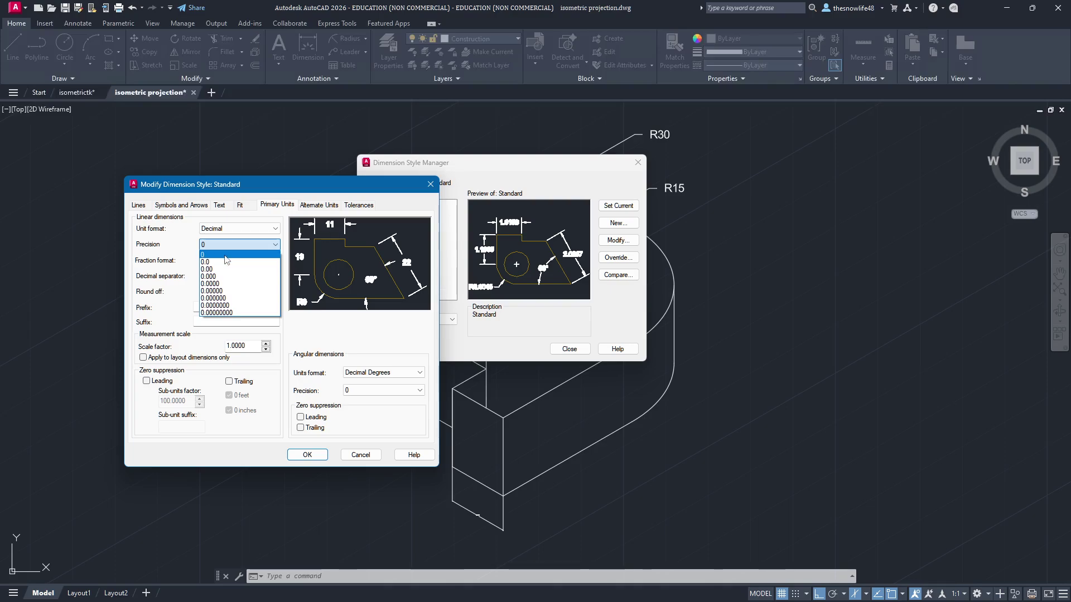
click(223, 244)
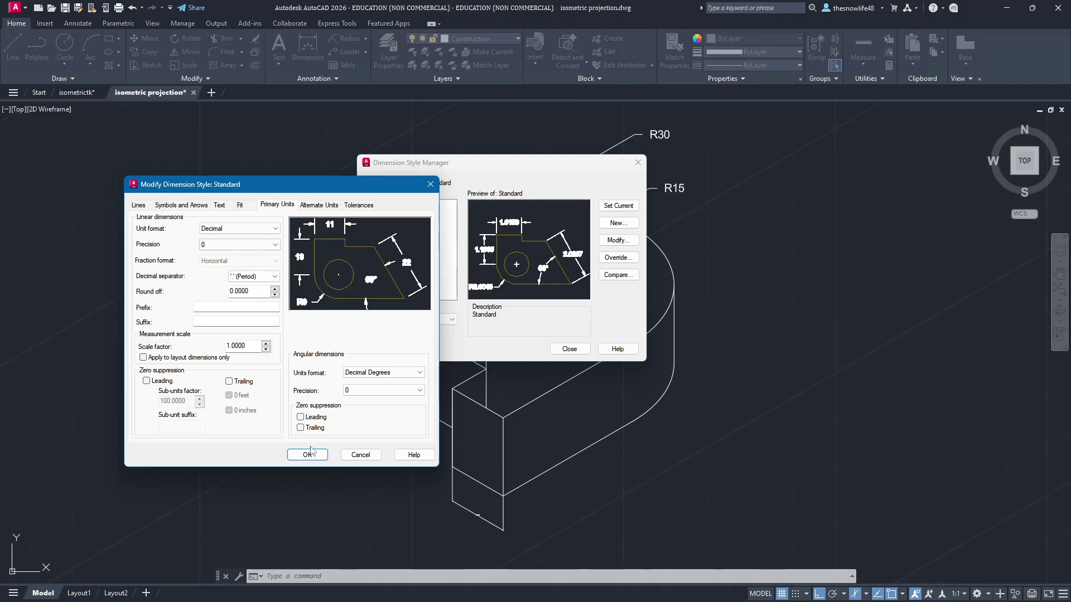
click(316, 455)
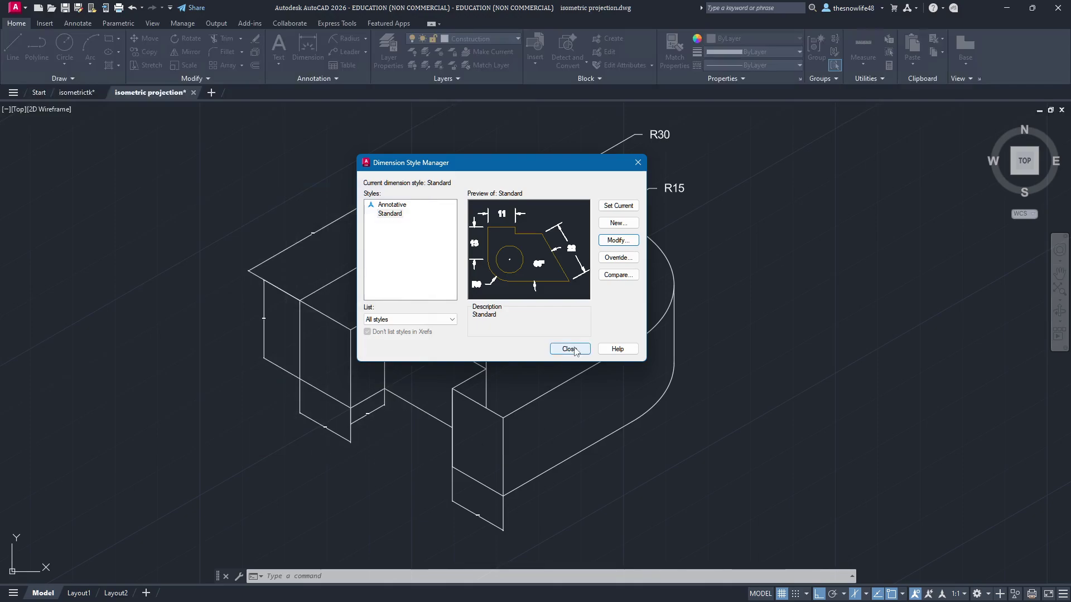
click(569, 349)
scroll(707, 411, up, 4)
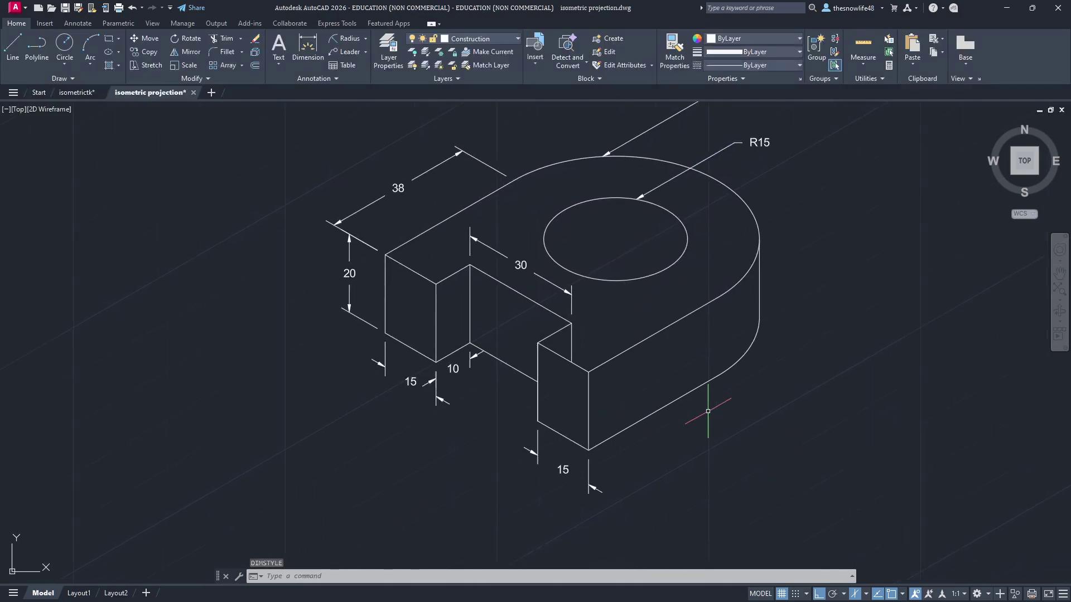
scroll(707, 411, up, 2)
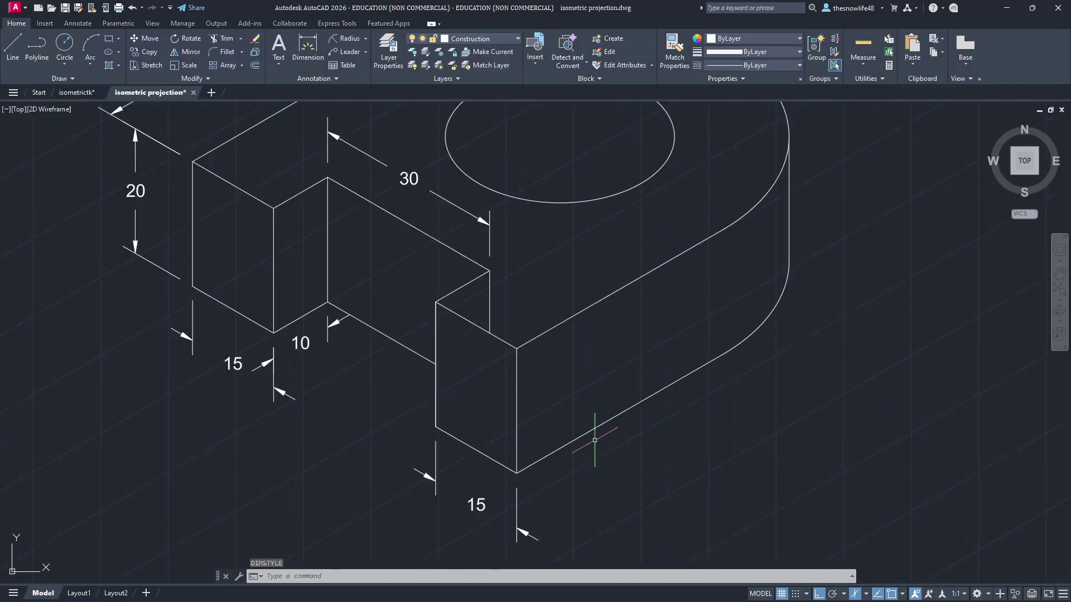
Step: Stretch the left-hand 15 dimension down below the block, lengthening its extension lines
scroll(357, 335, up, 5)
click(392, 362)
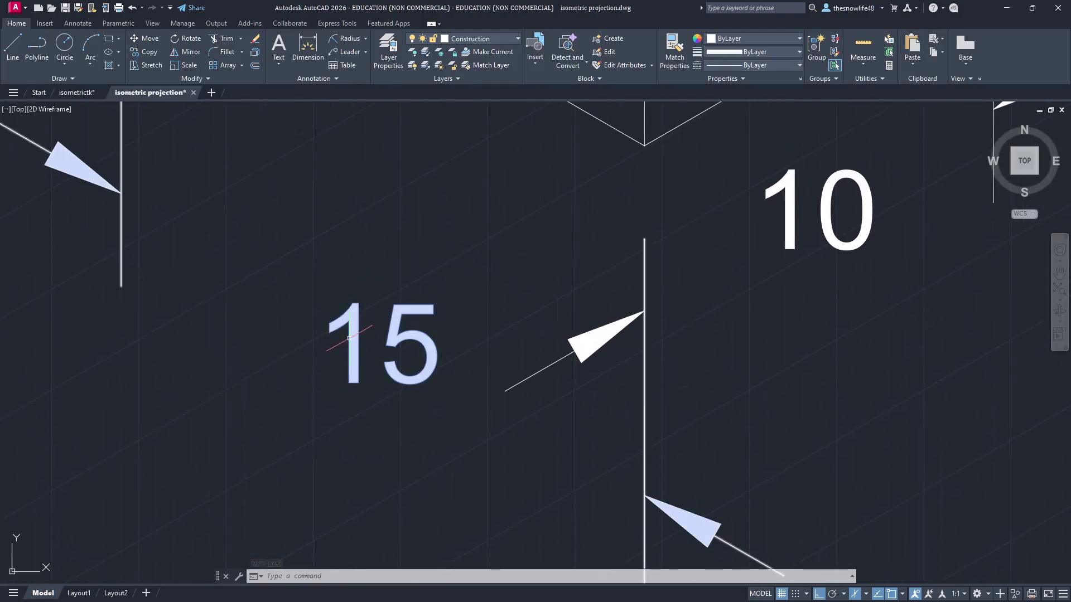
click(383, 344)
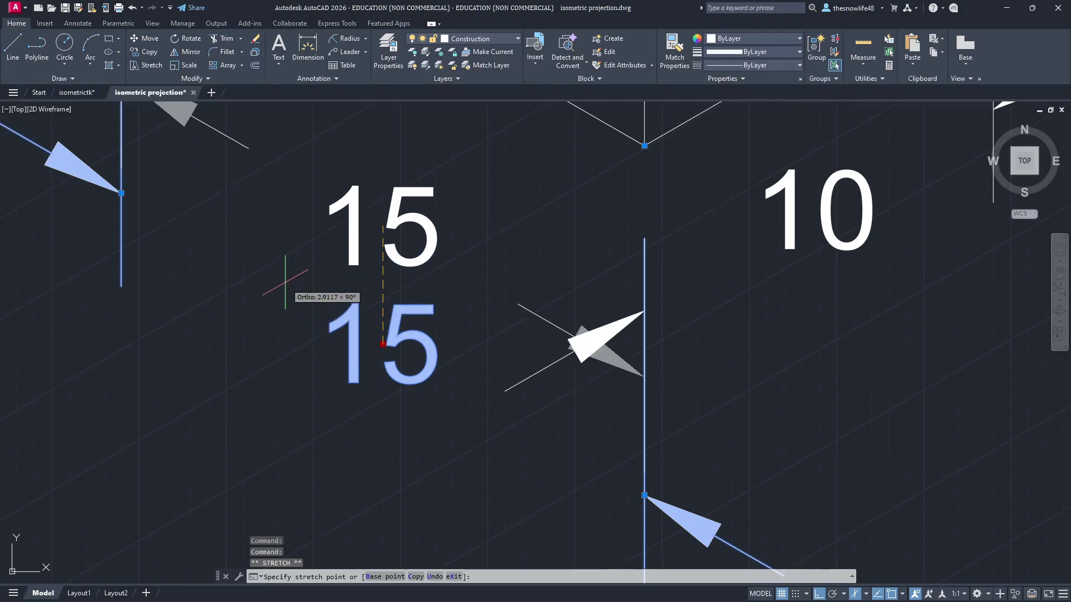
click(287, 300)
middle_drag(434, 296, 405, 373)
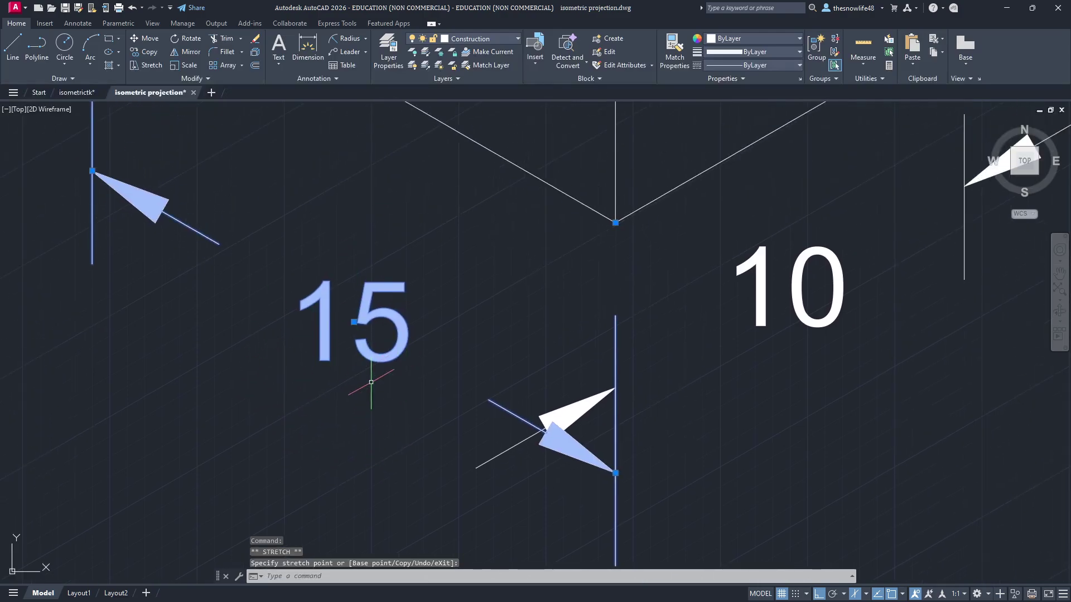
drag(371, 382, 410, 293)
scroll(379, 329, up, 2)
middle_drag(379, 330, 400, 209)
click(361, 196)
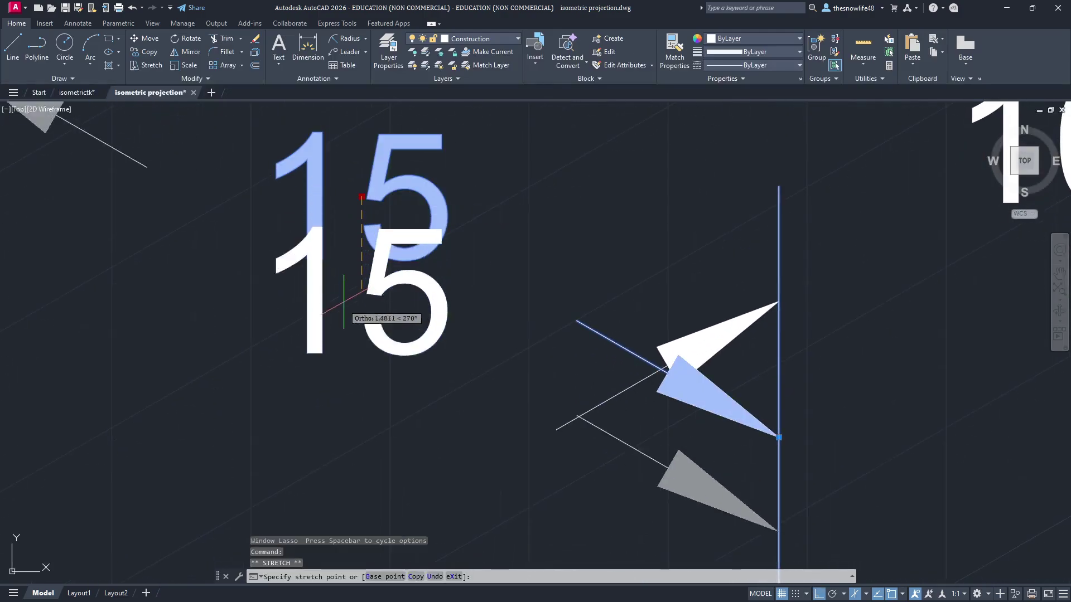
click(326, 449)
scroll(484, 391, down, 3)
middle_drag(587, 373, 601, 238)
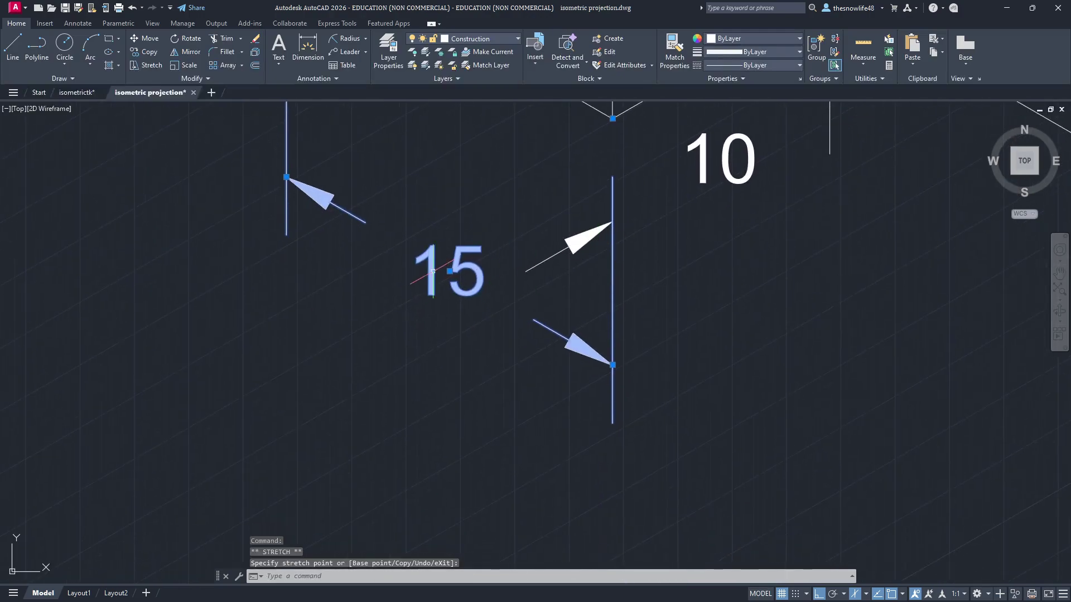
click(449, 271)
click(449, 361)
Step: Select the right-hand 15 dimension, cancel its move, and bring the whole block back into view
middle_drag(692, 303, 619, 400)
scroll(607, 373, down, 3)
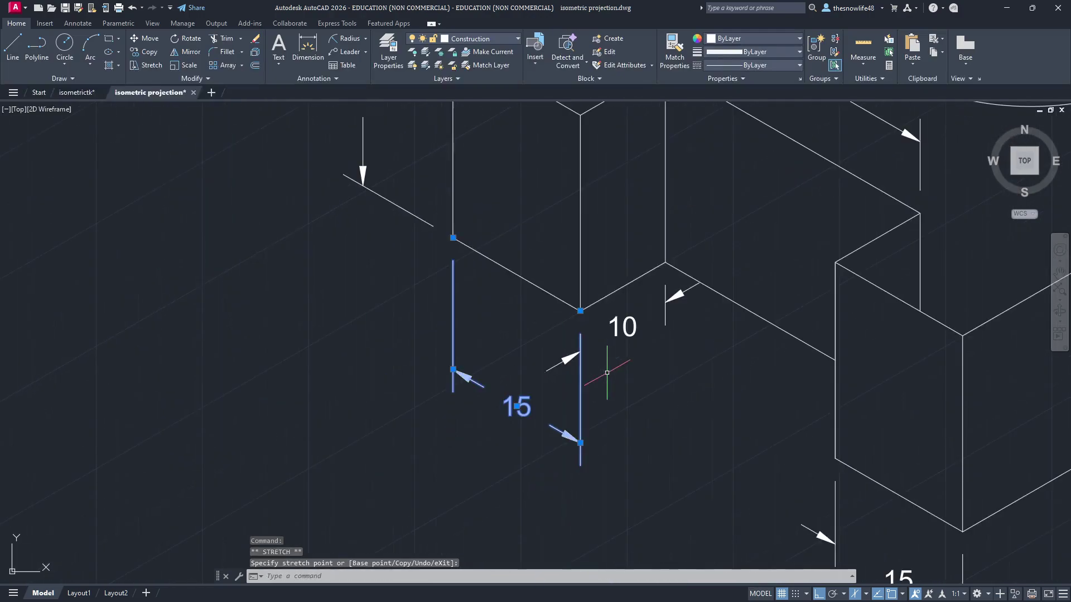
middle_drag(731, 471, 468, 188)
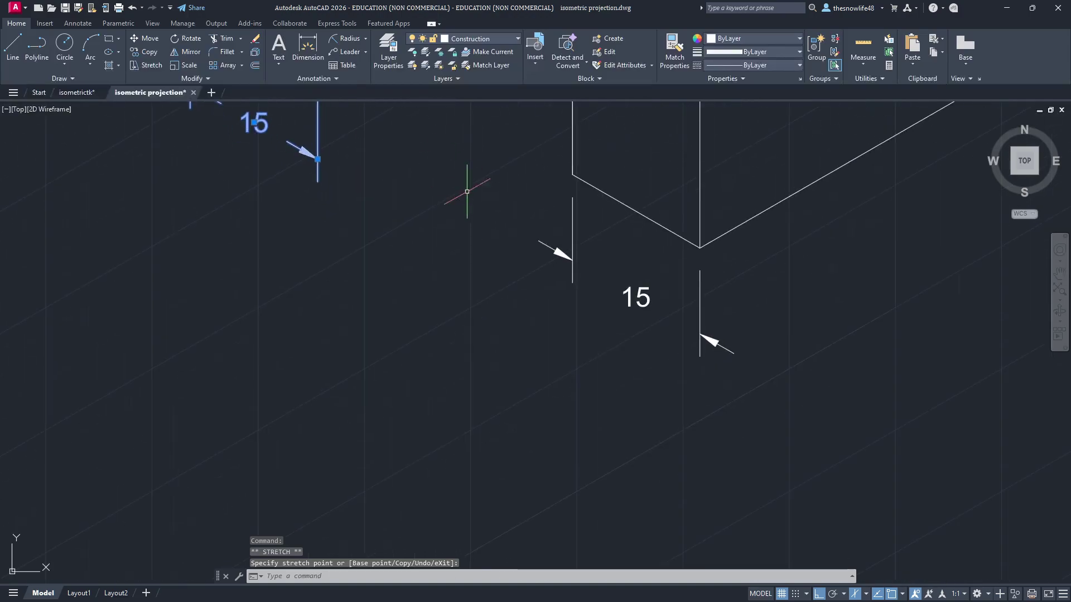
middle_drag(629, 293, 612, 363)
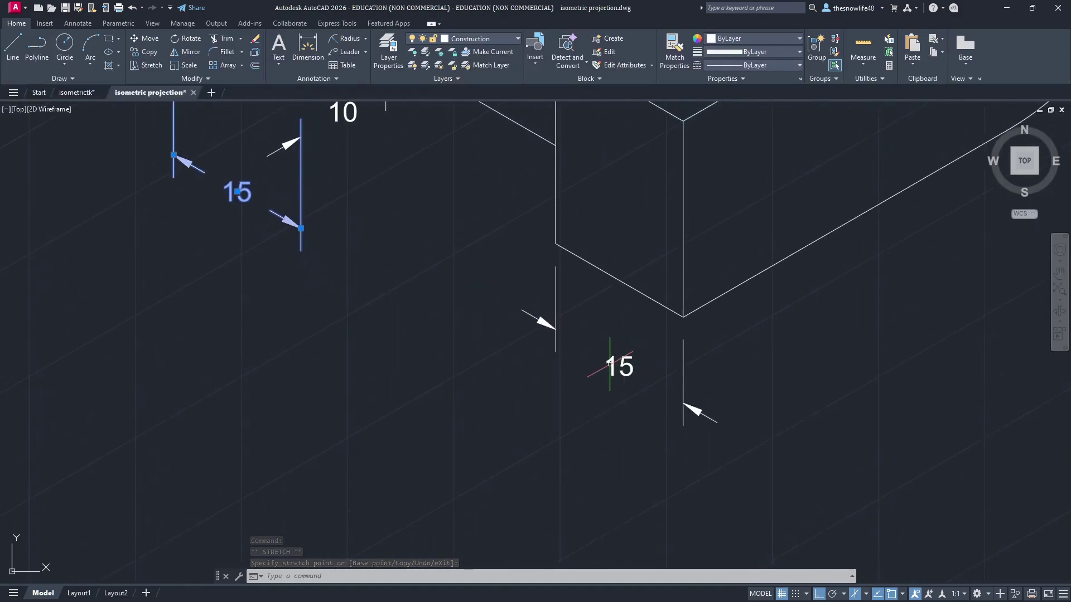
click(614, 363)
click(620, 369)
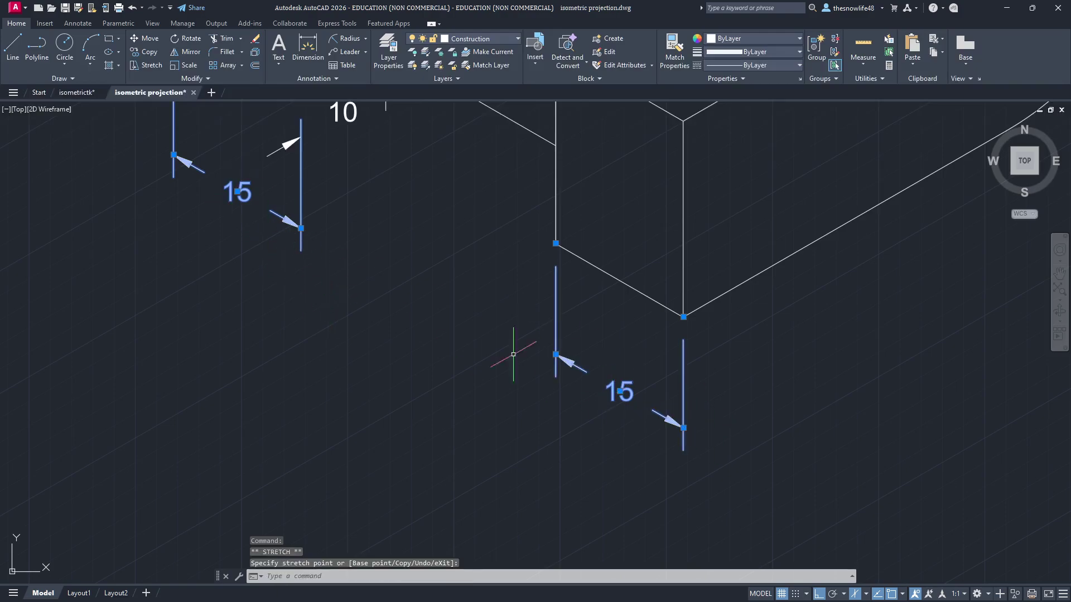
key(Escape)
scroll(778, 301, down, 3)
middle_drag(780, 294, 512, 422)
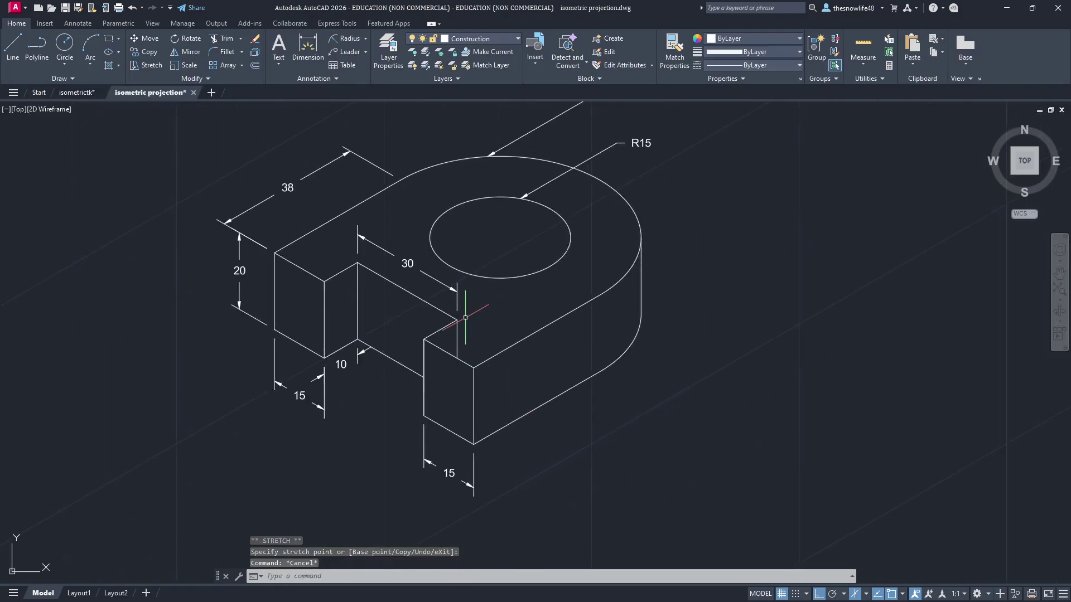
mouse_move(607, 298)
middle_down()
mouse_move(687, 329)
mouse_move(641, 356)
middle_up()
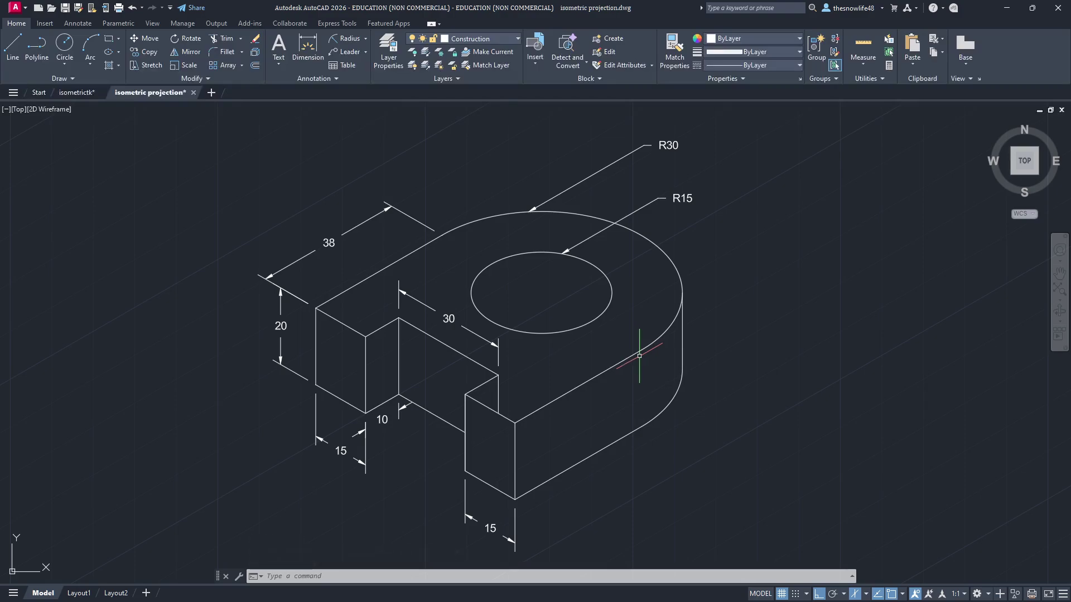
Step: Zoom out to fit the drawing and bring up the Output plotting tools
mouse_move(422, 208)
middle_down()
mouse_move(390, 243)
mouse_move(436, 283)
middle_up()
scroll(390, 243, down, 2)
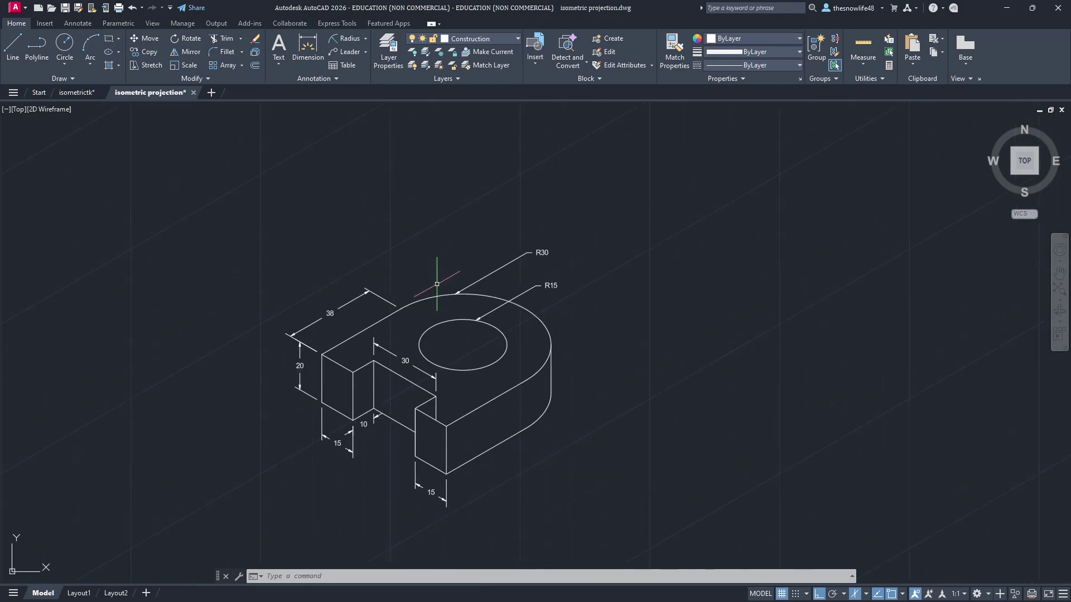
click(216, 24)
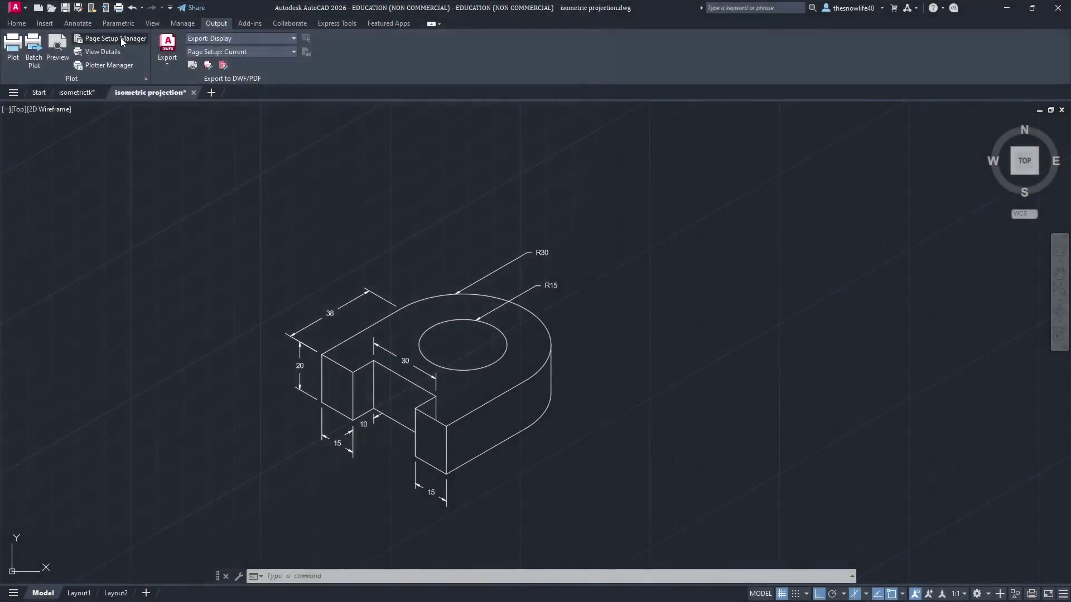
Step: Edit the Model page setup to use the AutoCAD PDF (High Quality Print) plotter
click(121, 37)
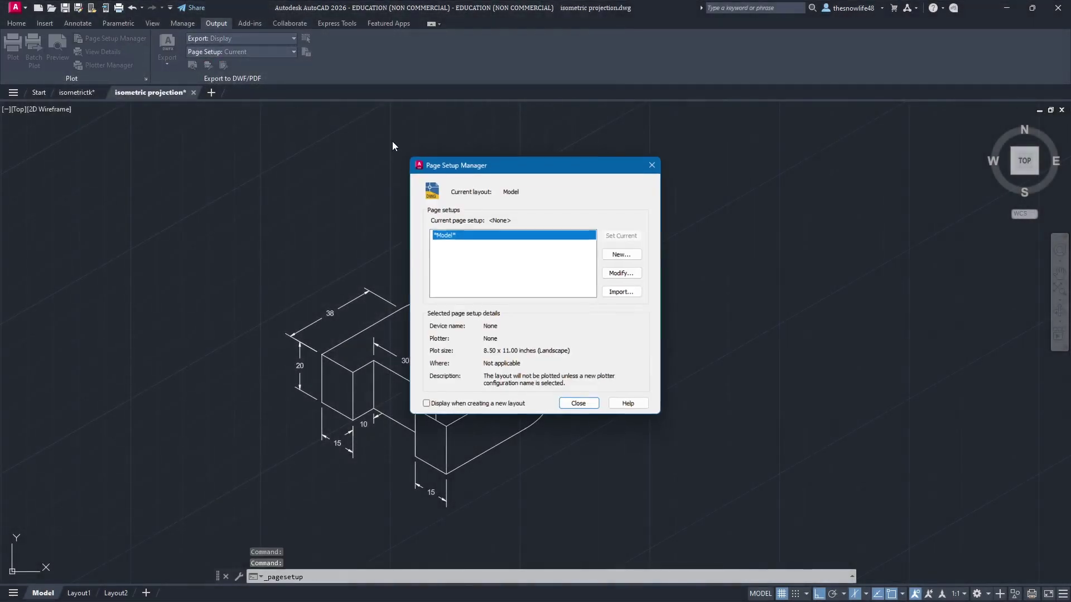
click(623, 273)
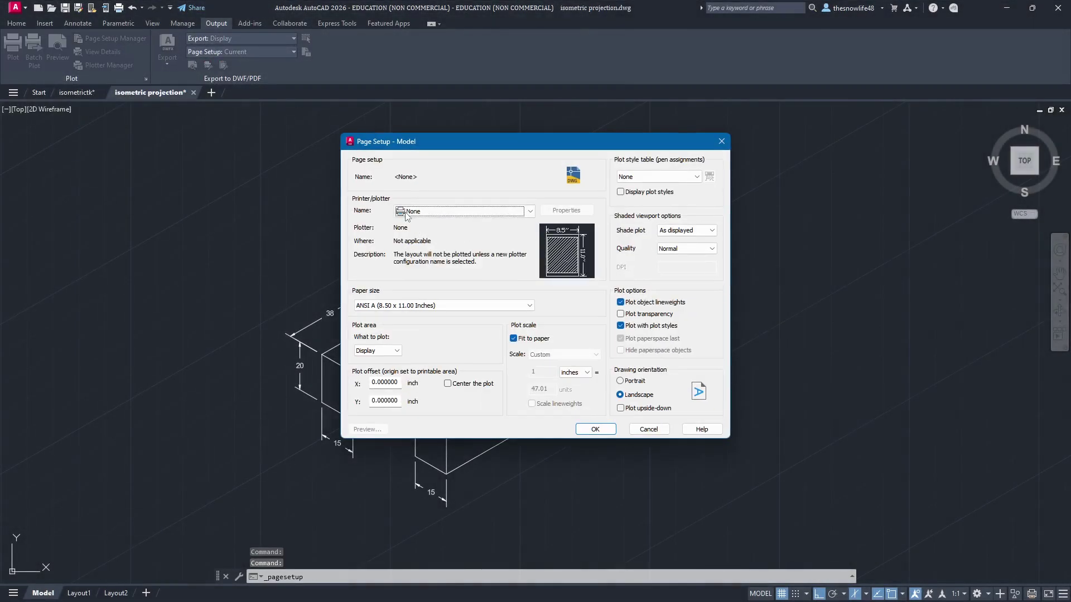
click(441, 215)
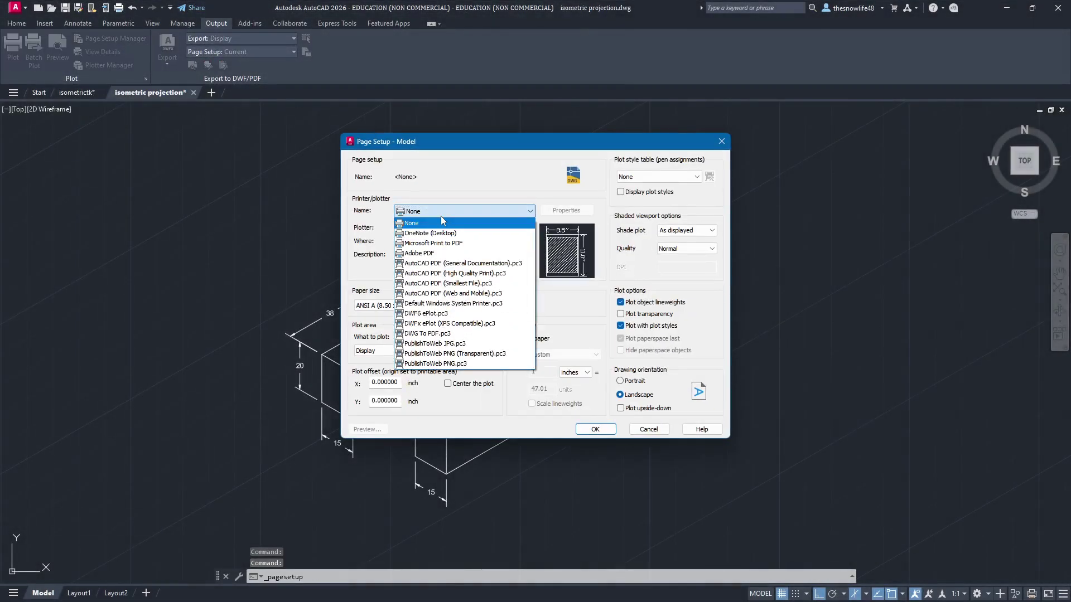
click(495, 276)
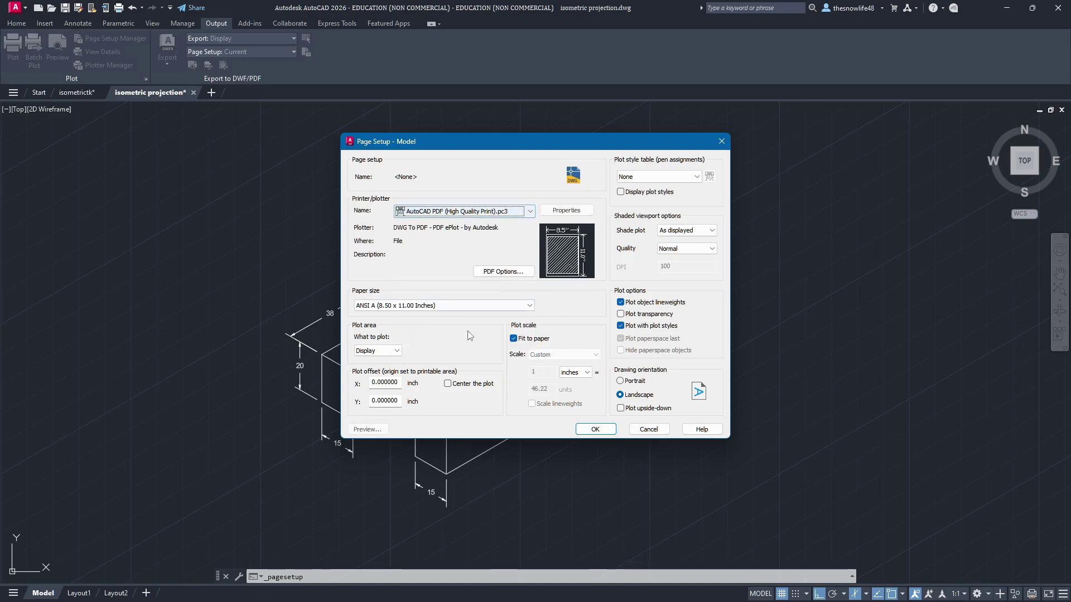
Step: Plot a window enclosing the block, centred on the paper, and save the page setup
click(385, 350)
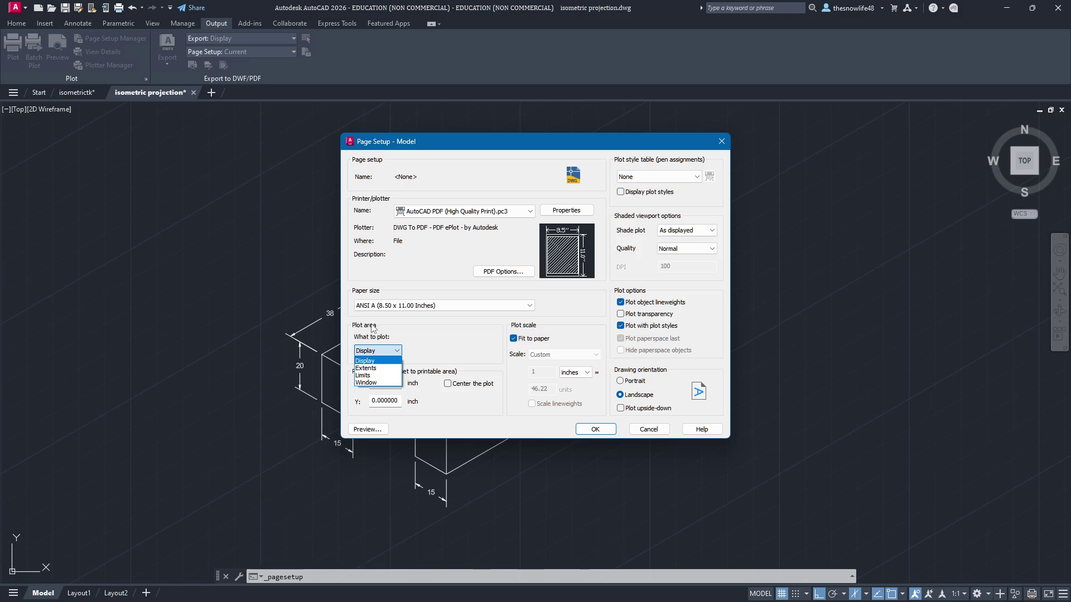
click(397, 335)
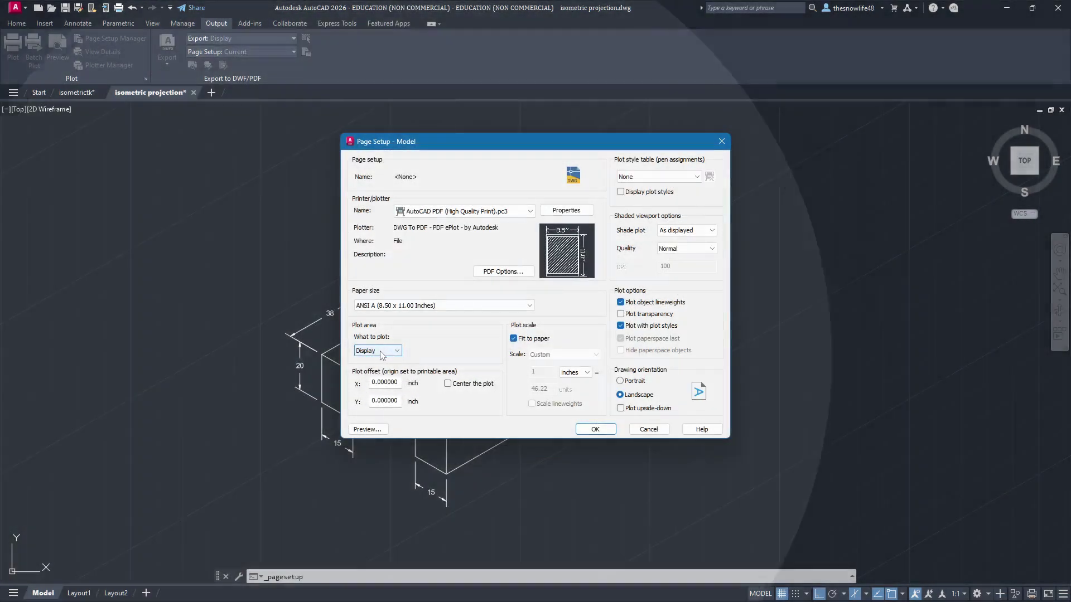
click(382, 351)
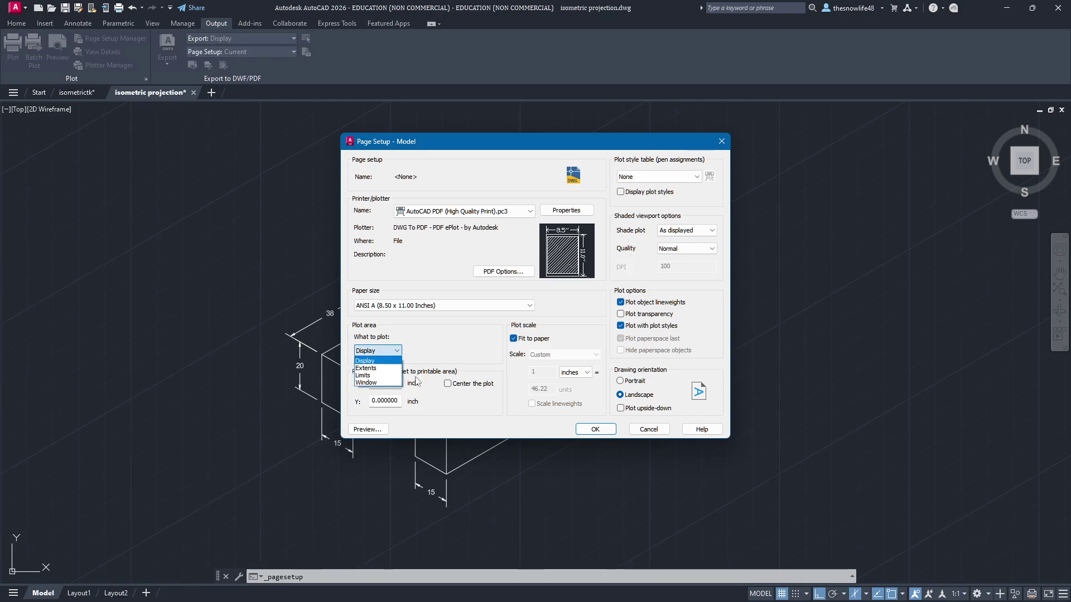
click(371, 385)
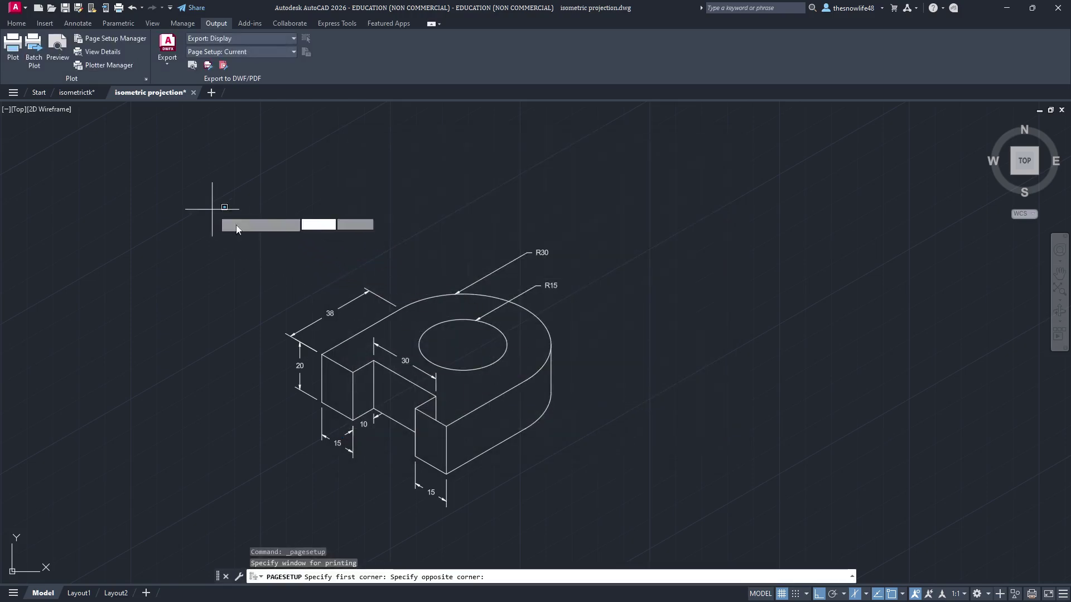
click(212, 209)
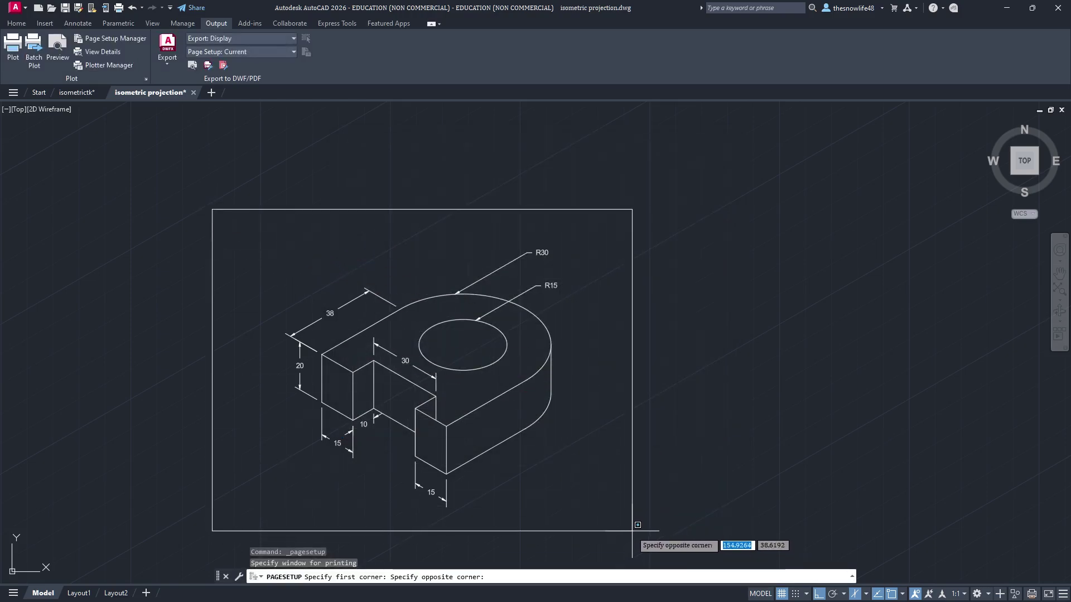
click(636, 527)
click(447, 384)
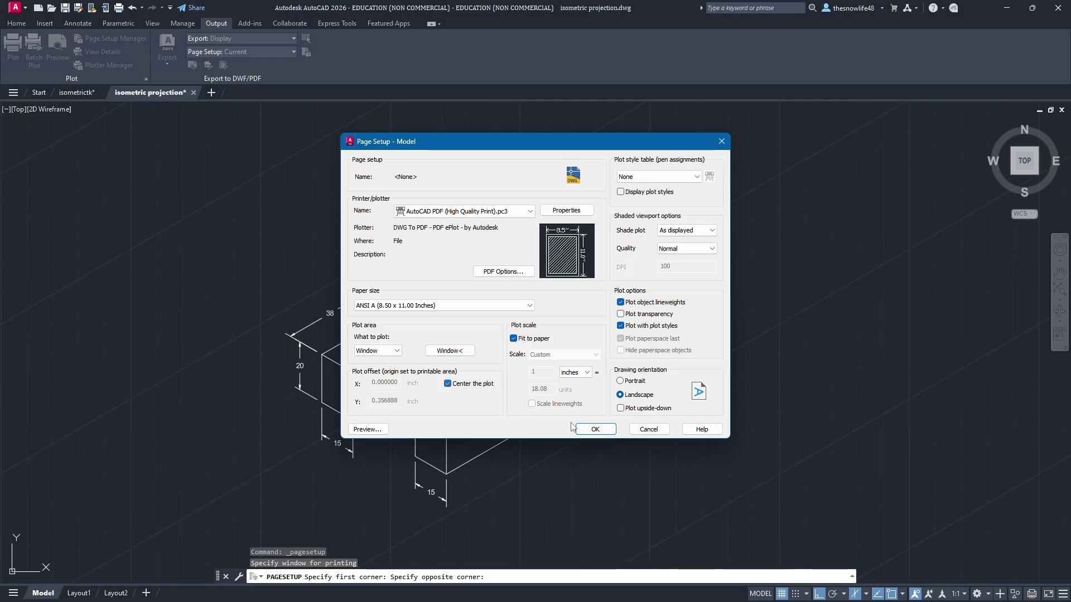
click(595, 429)
click(578, 406)
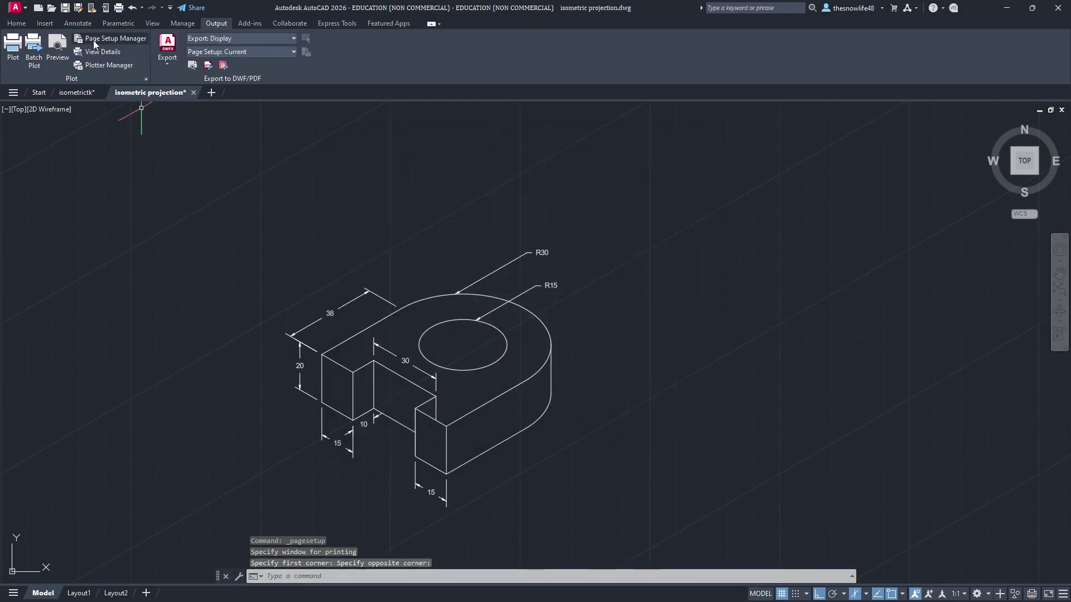
click(48, 54)
scroll(569, 310, up, 8)
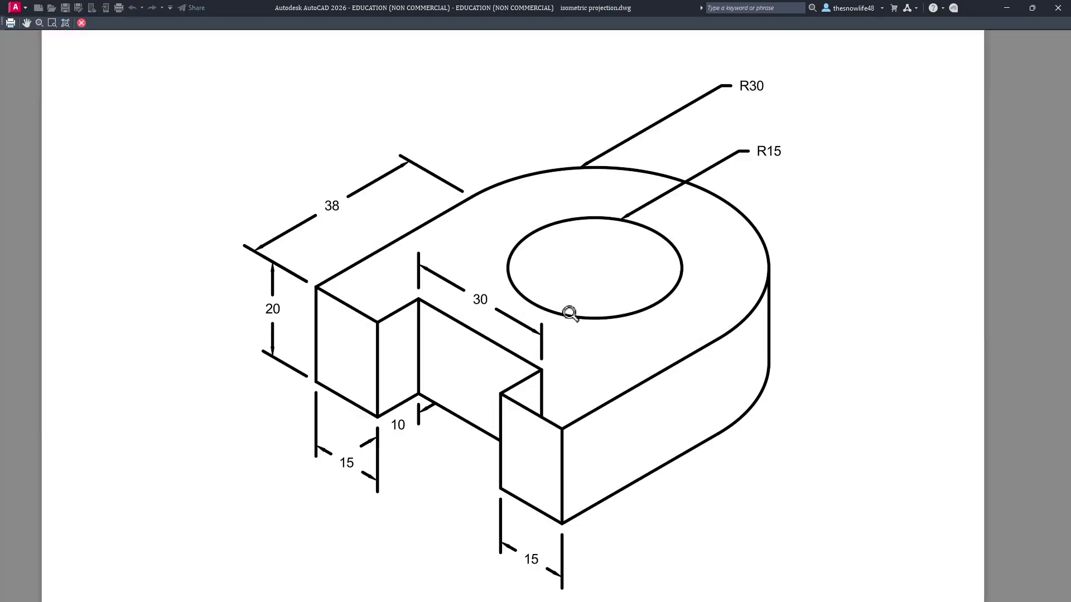
scroll(567, 242, down, 8)
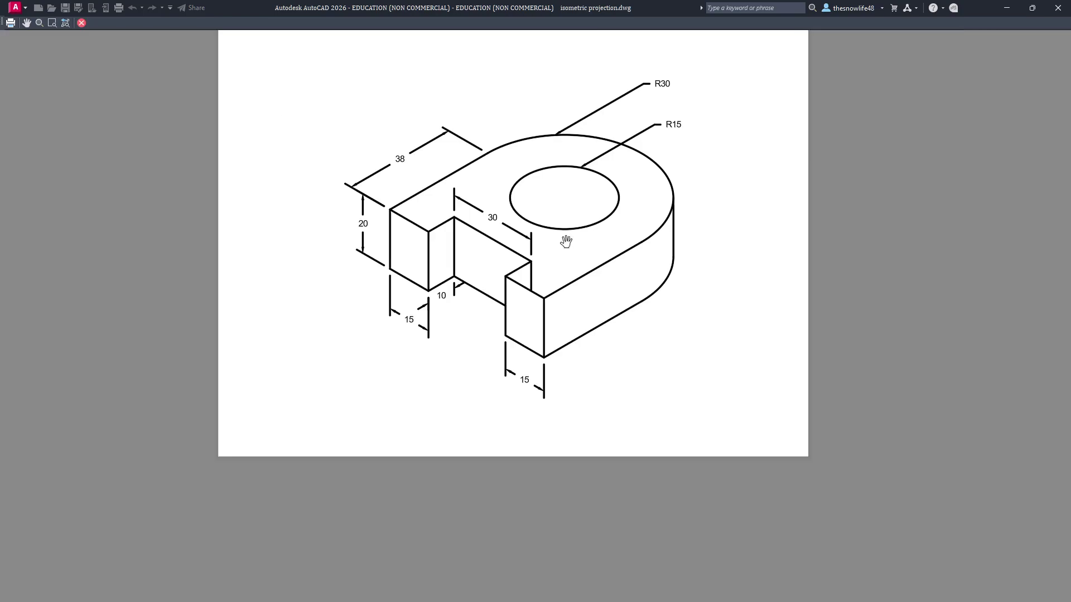
click(81, 23)
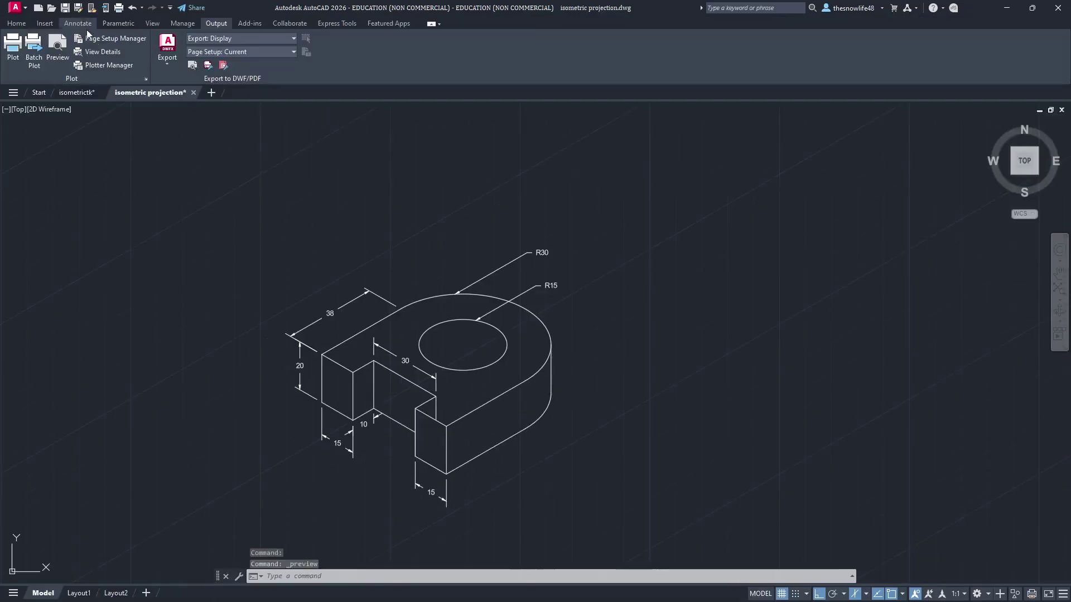
click(16, 24)
Step: Select the R15 and R30 leaders plus the 38, 20, 15, 10 and 30 dimensions
scroll(556, 260, up, 4)
middle_drag(569, 214, 625, 296)
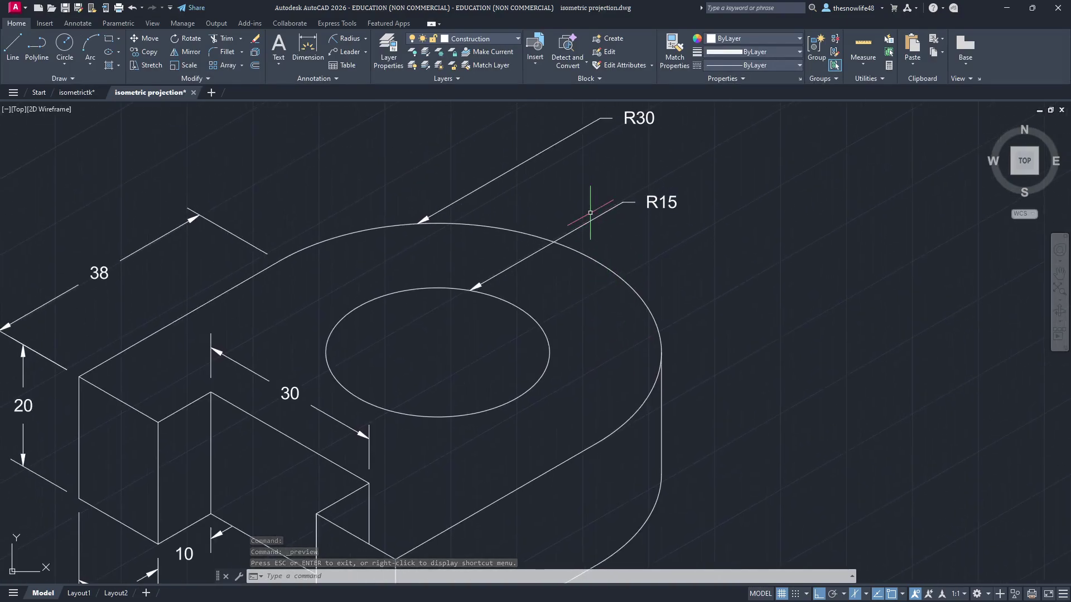
click(587, 222)
click(521, 163)
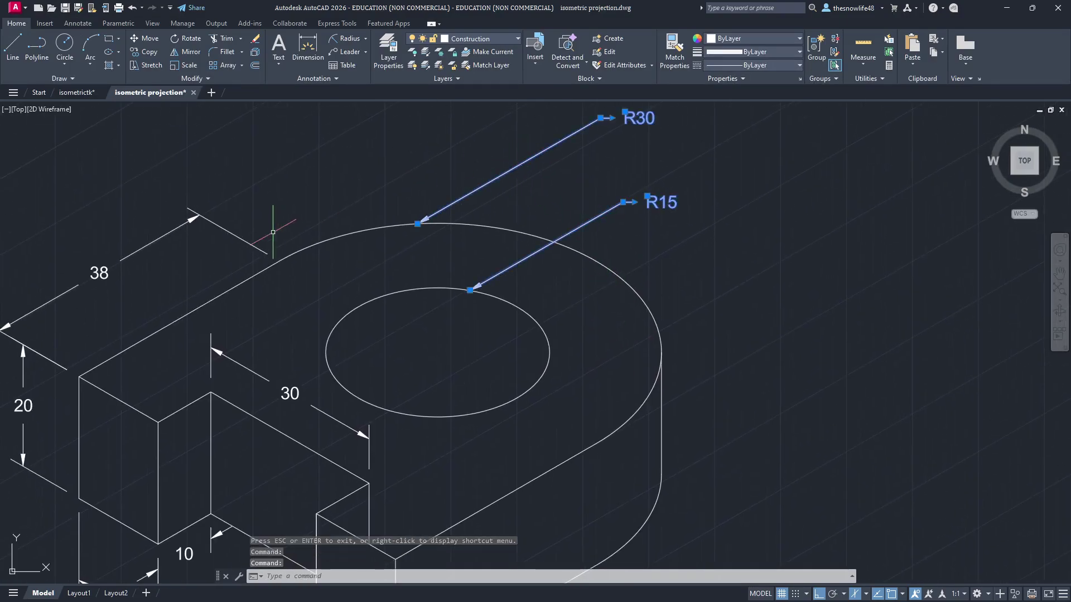
click(231, 233)
middle_drag(337, 320, 493, 174)
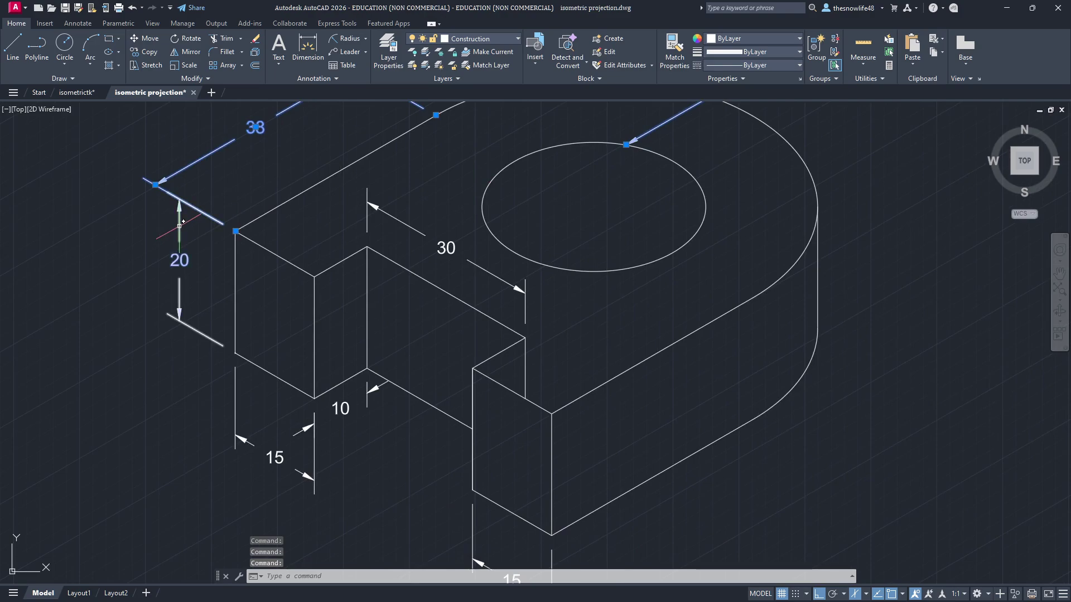
click(177, 229)
click(236, 414)
click(236, 414)
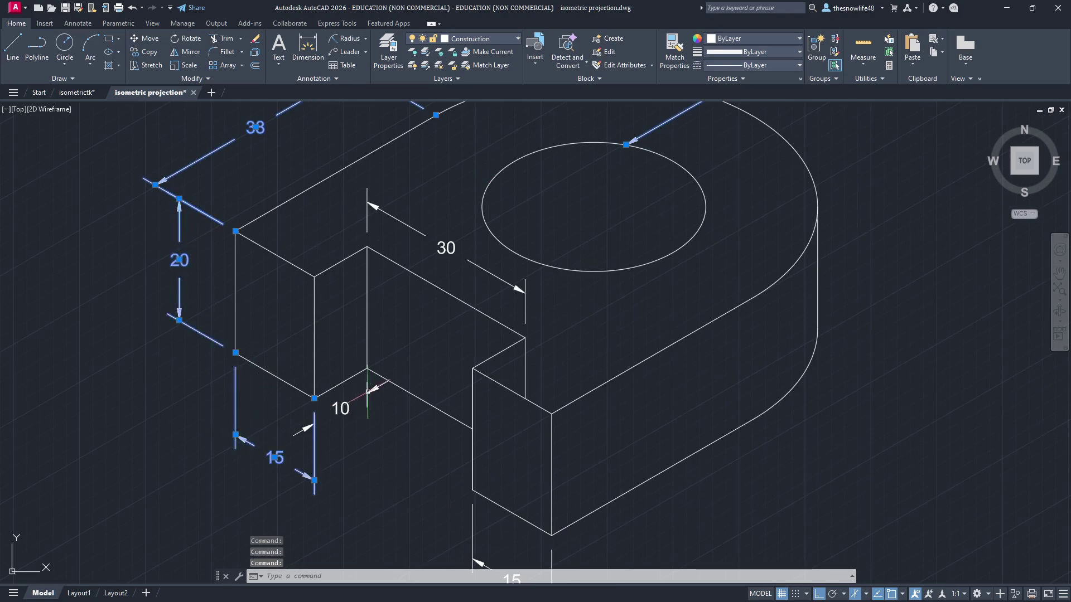
click(366, 392)
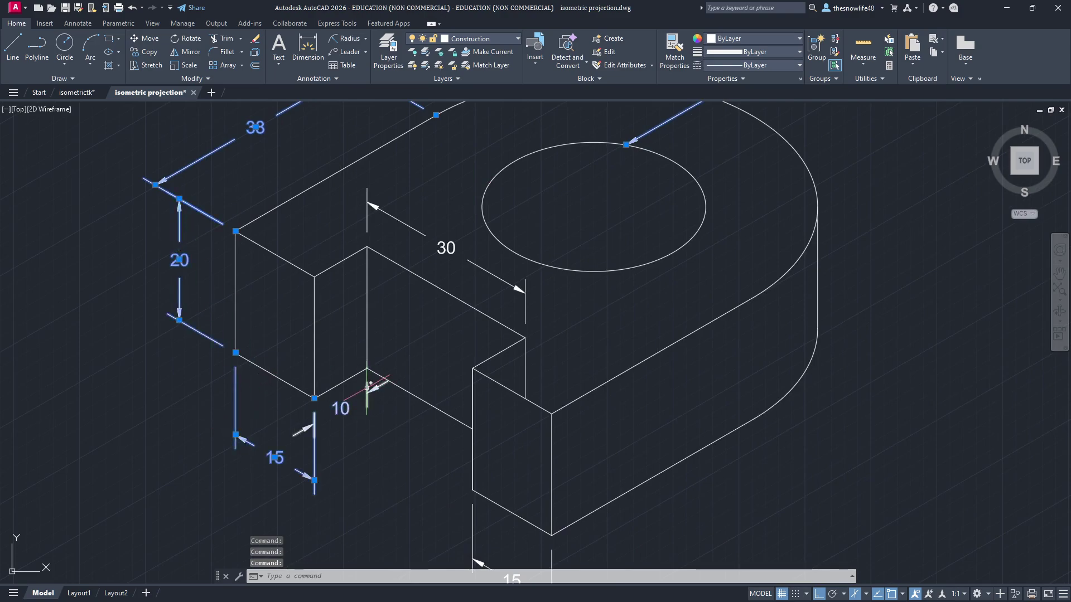
click(525, 292)
scroll(589, 355, up, 2)
middle_drag(589, 355, 560, 266)
mouse_move(513, 406)
middle_down()
mouse_move(514, 206)
mouse_move(490, 287)
mouse_move(486, 364)
middle_up()
click(374, 339)
scroll(448, 243, down, 4)
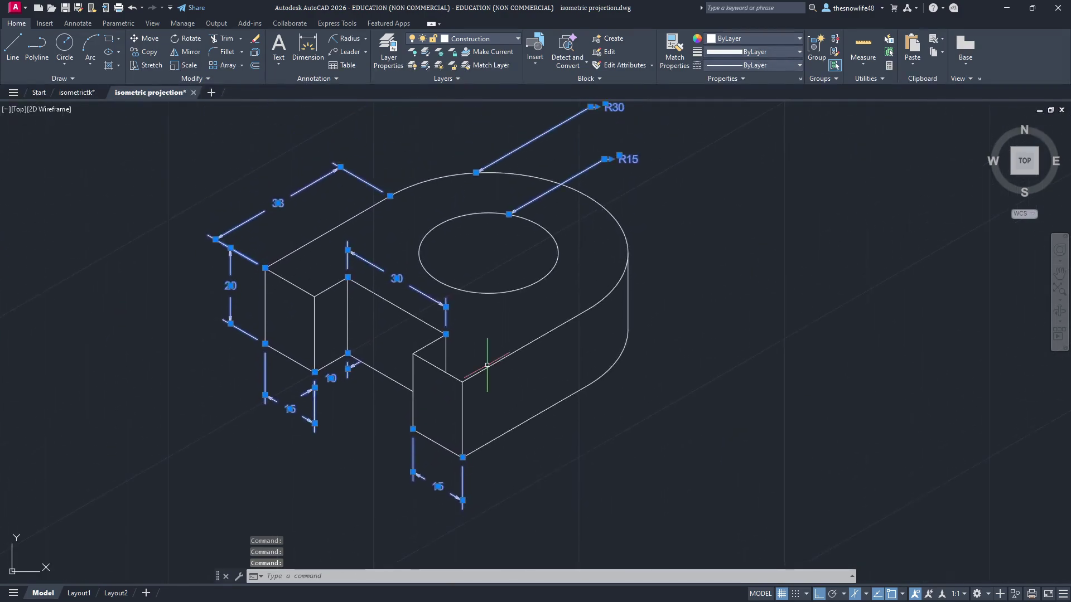
middle_drag(547, 193, 552, 226)
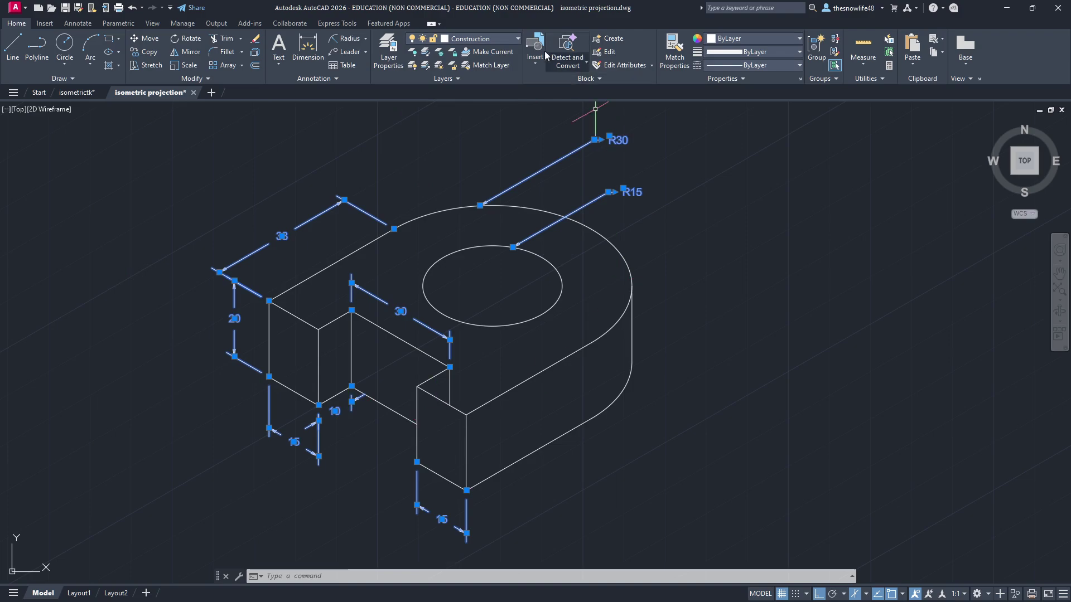
Step: Move the selected dimensions and leaders onto the DIM layer
click(518, 37)
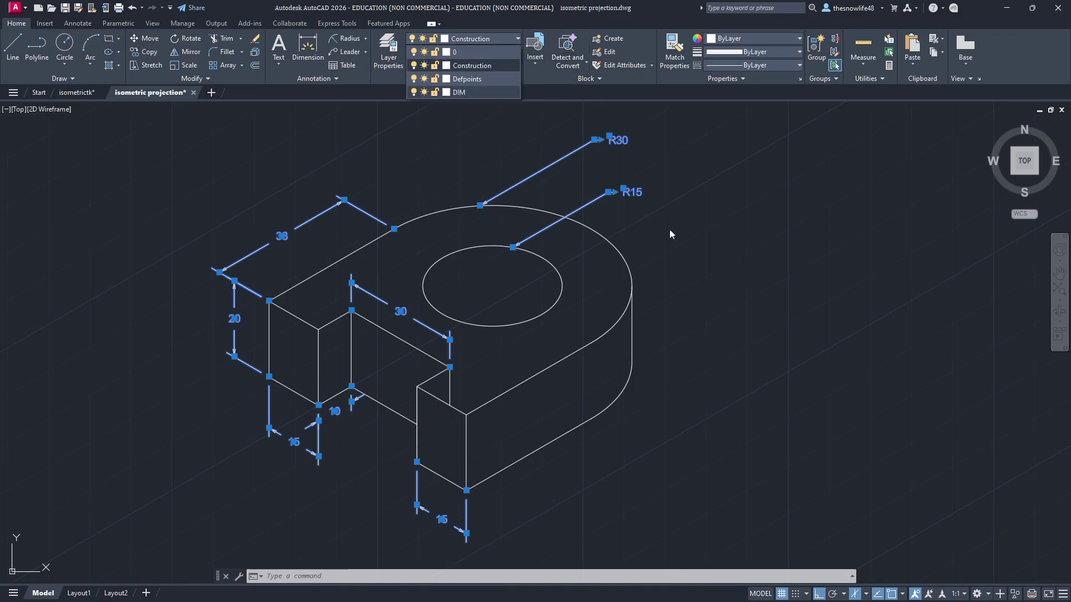
click(516, 40)
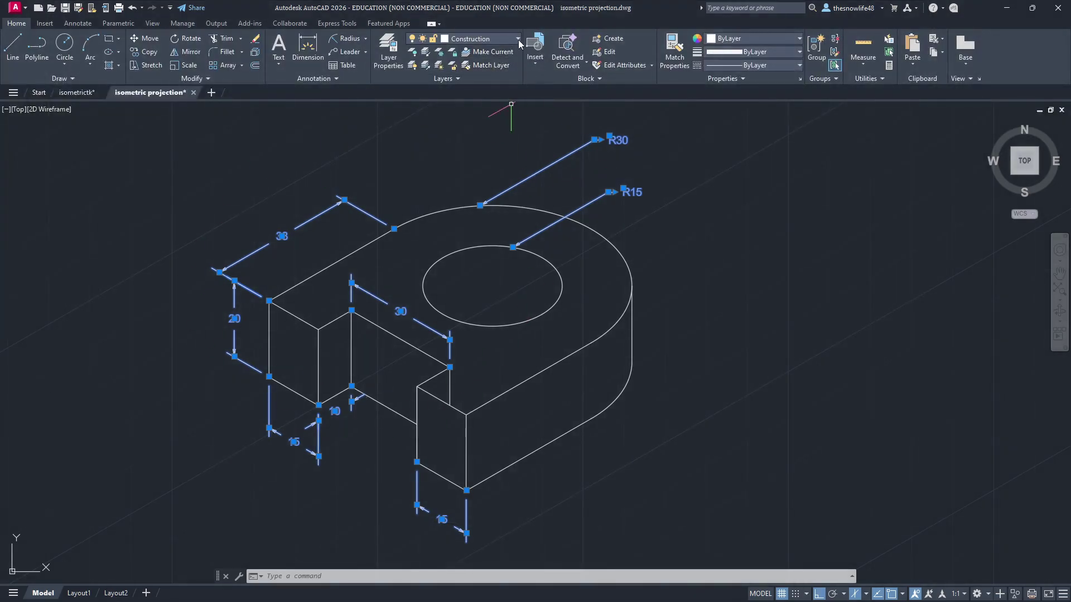
click(517, 38)
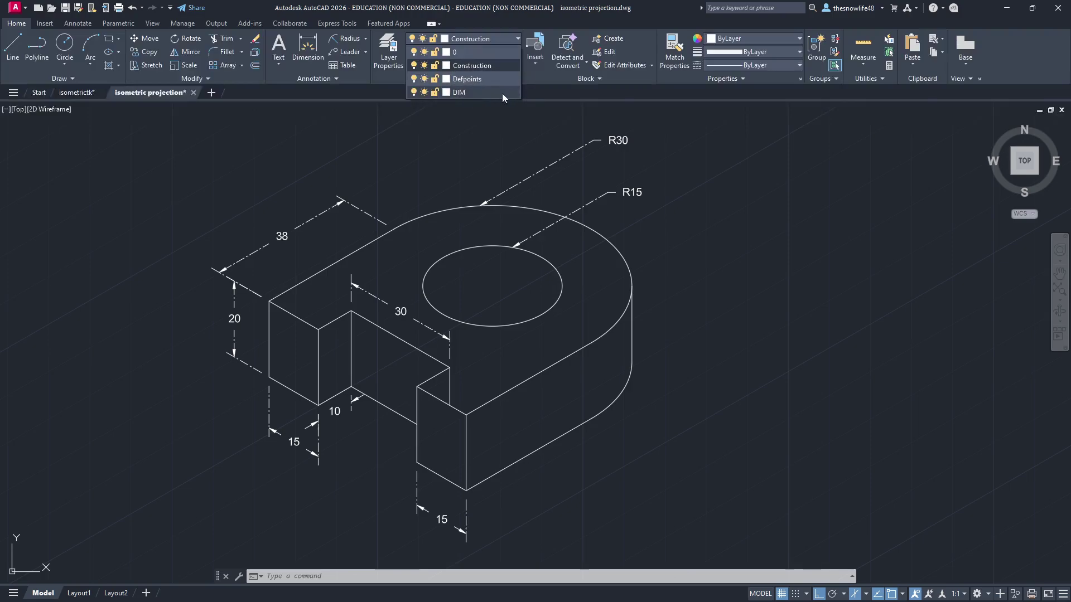
click(459, 93)
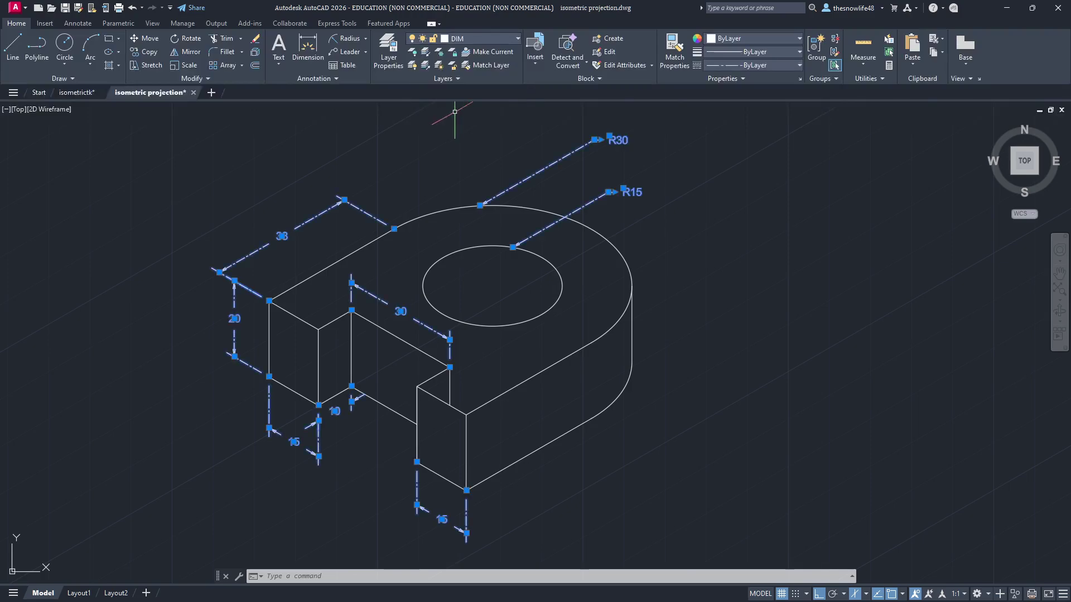
Step: Check the drawing in plot preview, then close it and return to the annotation tools
click(217, 24)
click(57, 49)
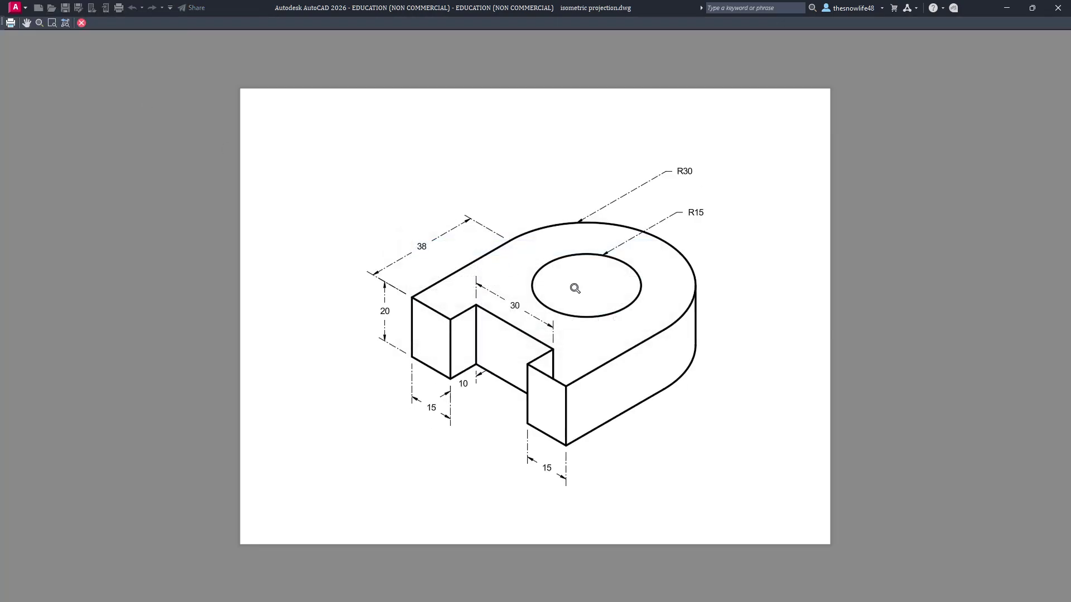
scroll(638, 306, up, 5)
middle_drag(638, 306, 578, 299)
scroll(743, 241, down, 4)
scroll(580, 299, up, 2)
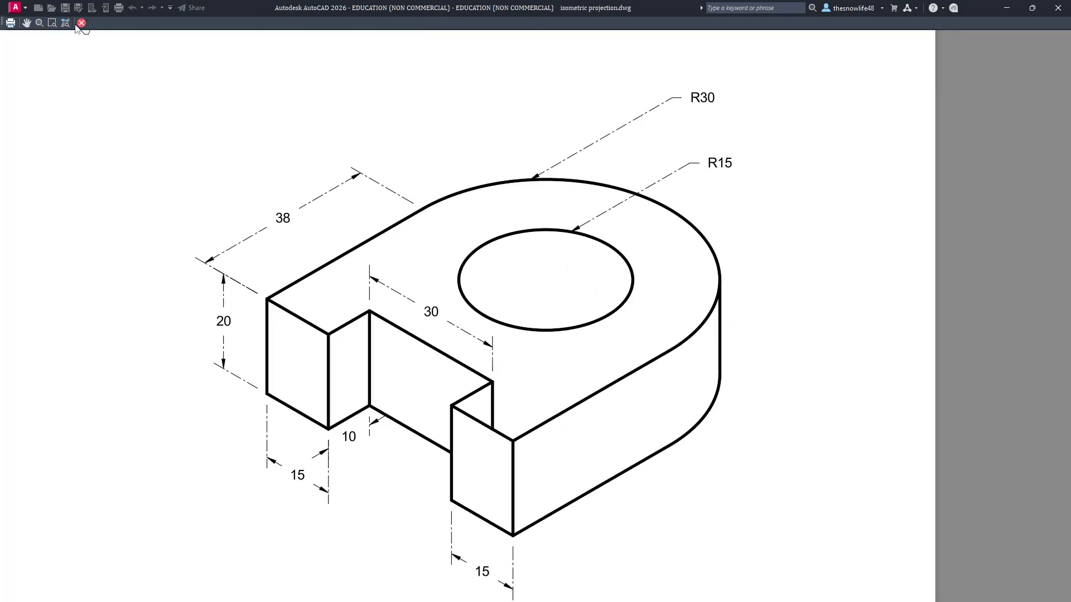
click(81, 24)
click(17, 24)
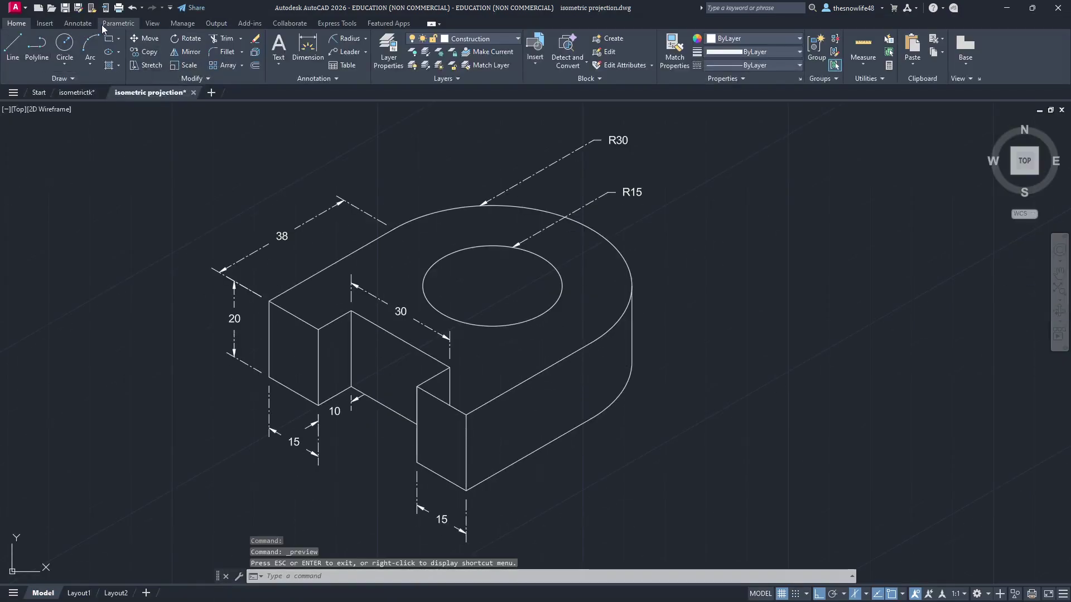
click(78, 23)
Step: Add a multiline note below the part: 'ISOMETRIC PROJECTION', 'oh my god is this my name', and a phone number
click(21, 49)
middle_drag(279, 362, 470, 173)
click(237, 304)
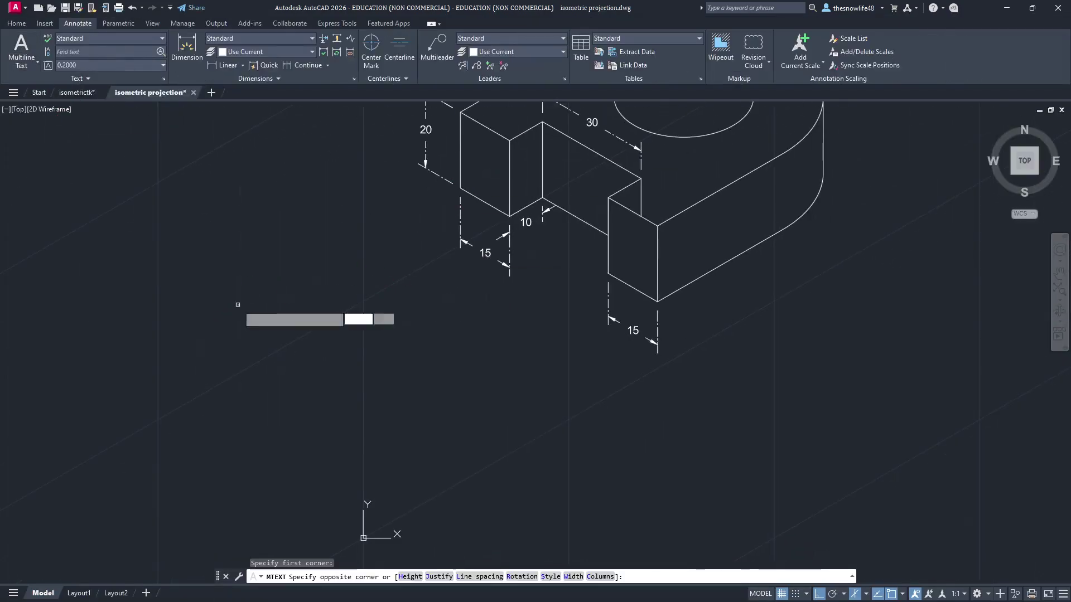
click(582, 467)
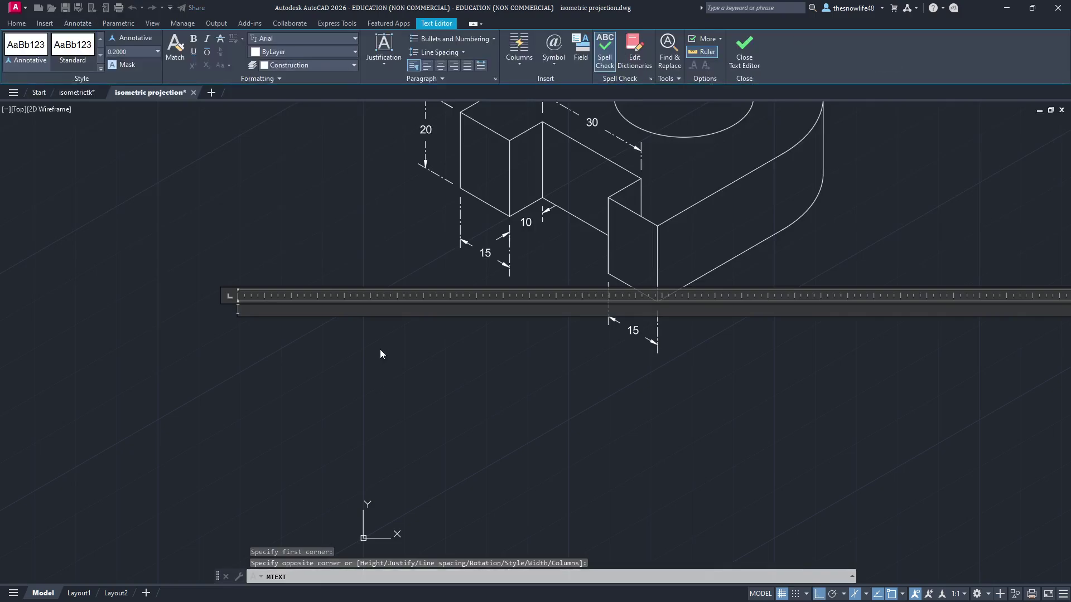
text(oh my god is this my name)
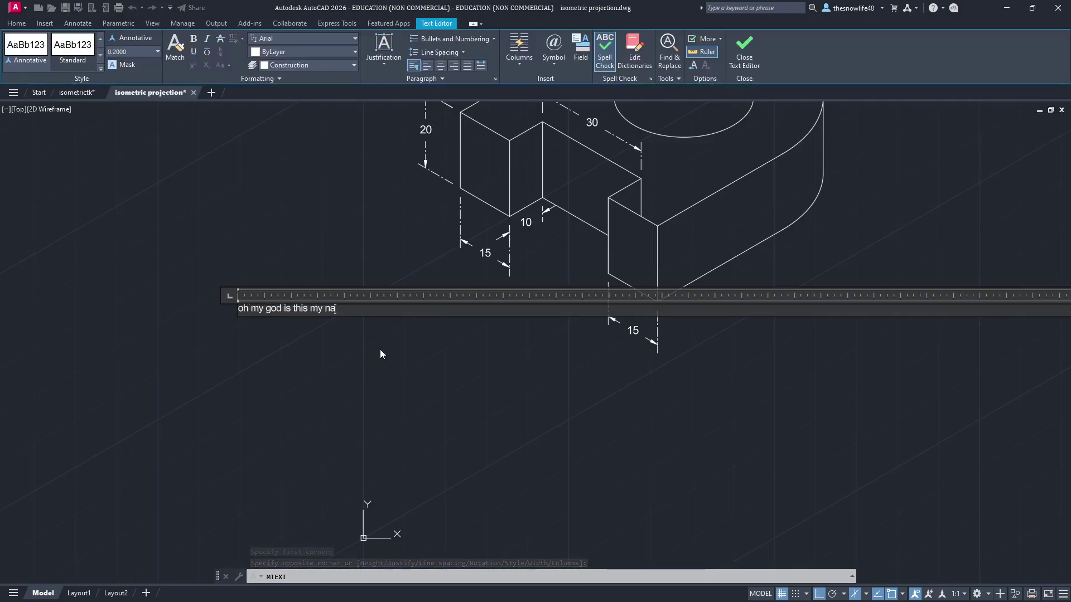
key(Return)
text(ISO)
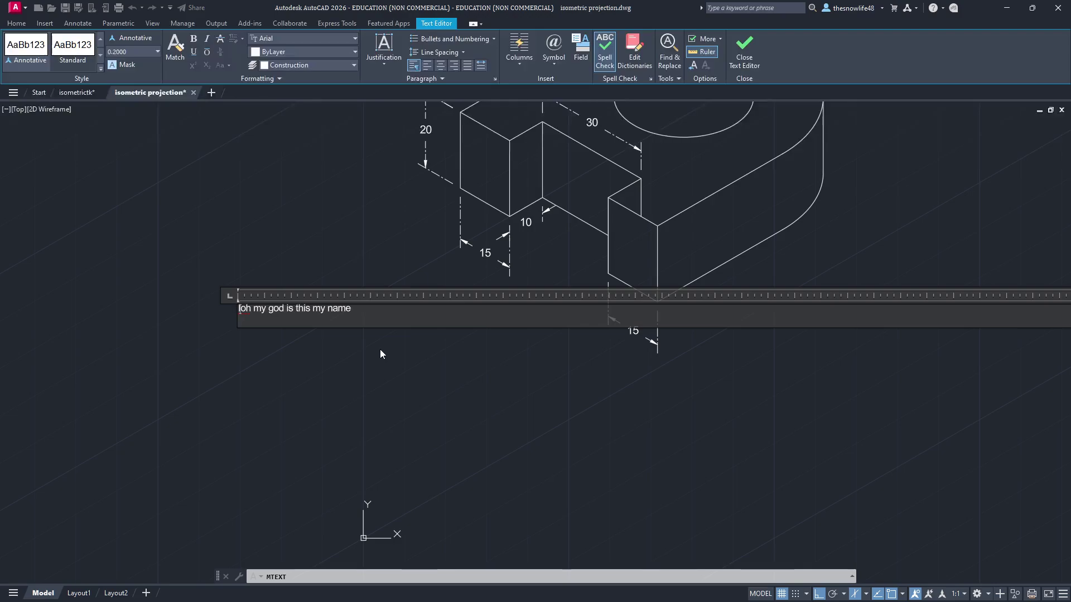
text(METRIC PROJEC)
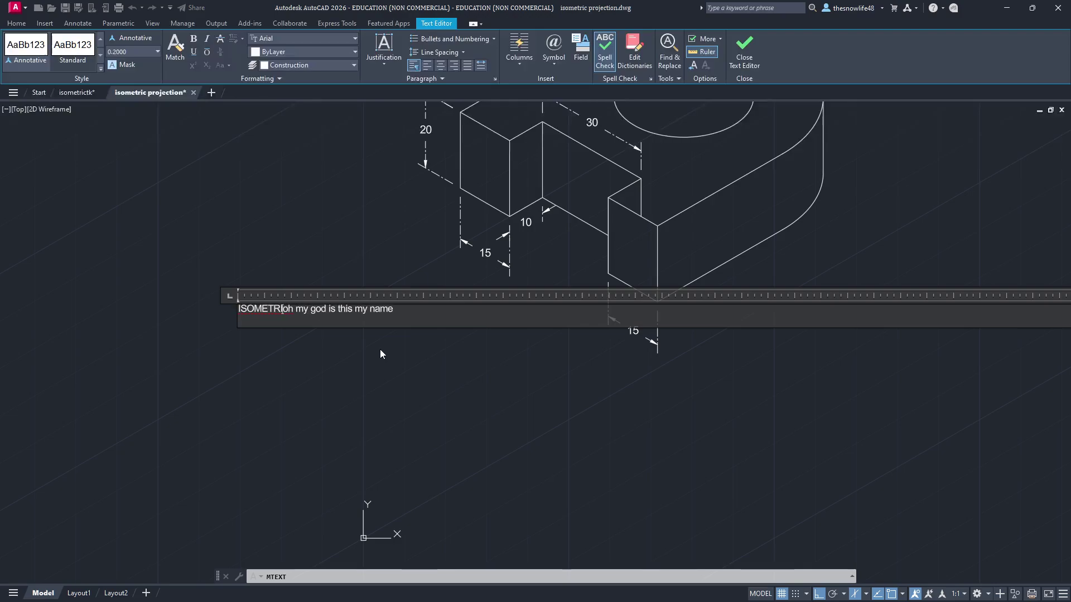
text(TION)
key(Return)
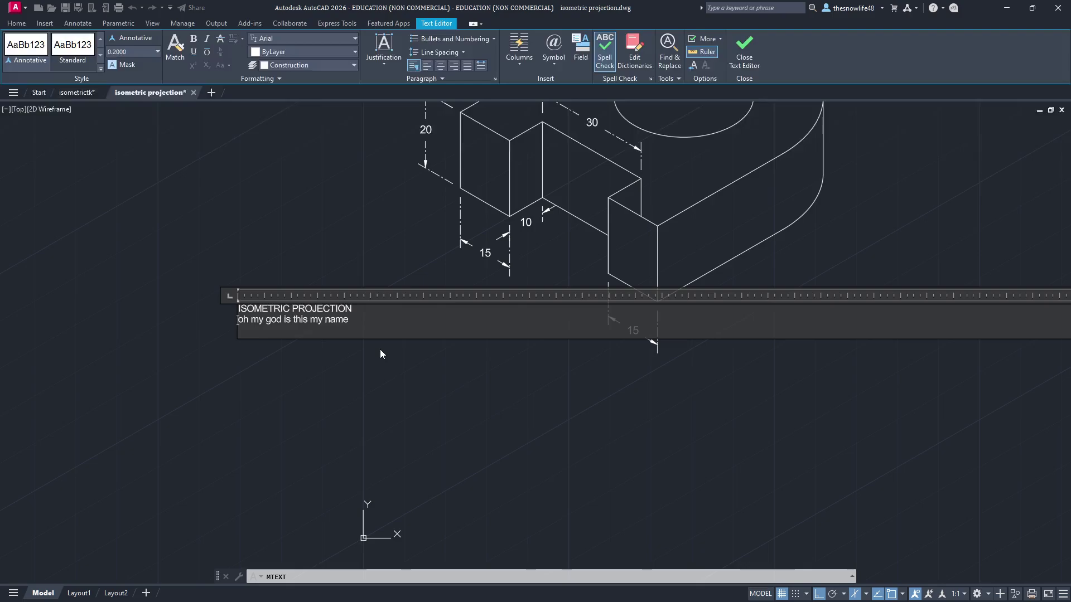
key(End)
key(Return)
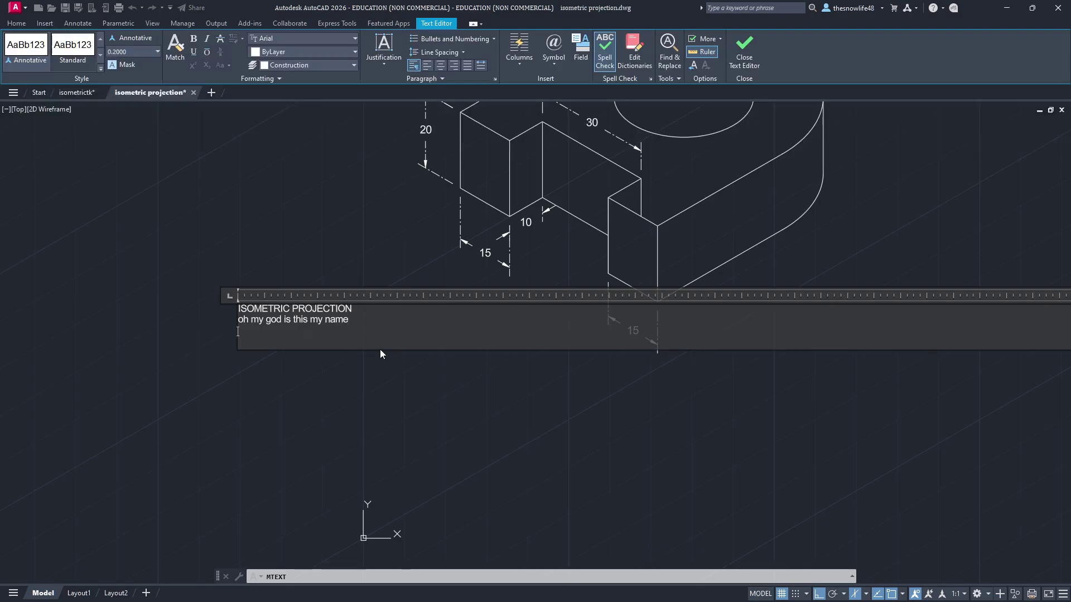
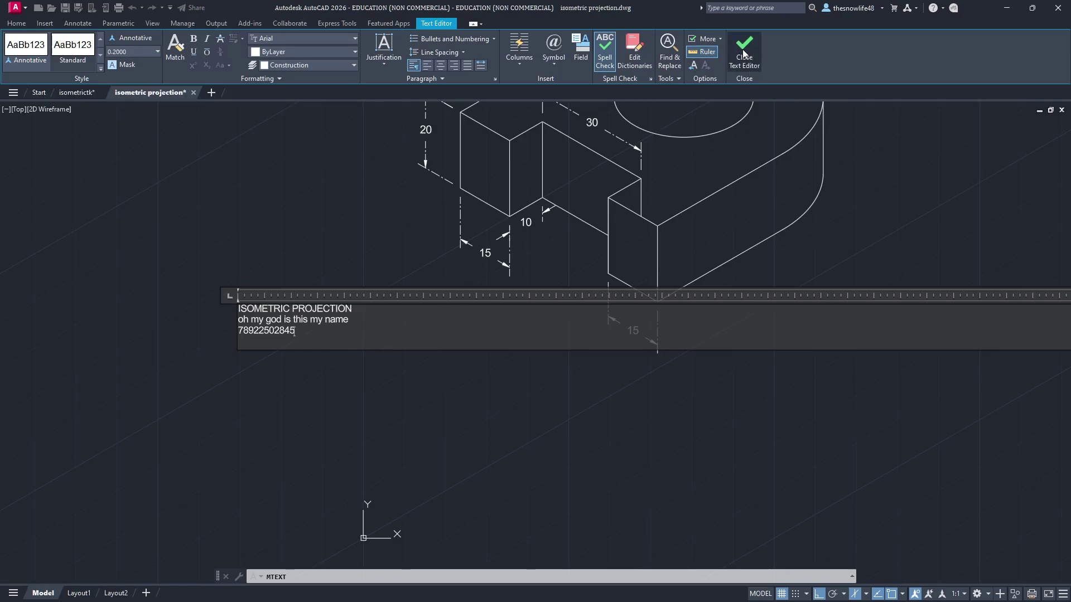
Step: Reopen the three-line title note and set all of its text to height 2
click(744, 54)
scroll(240, 313, up, 10)
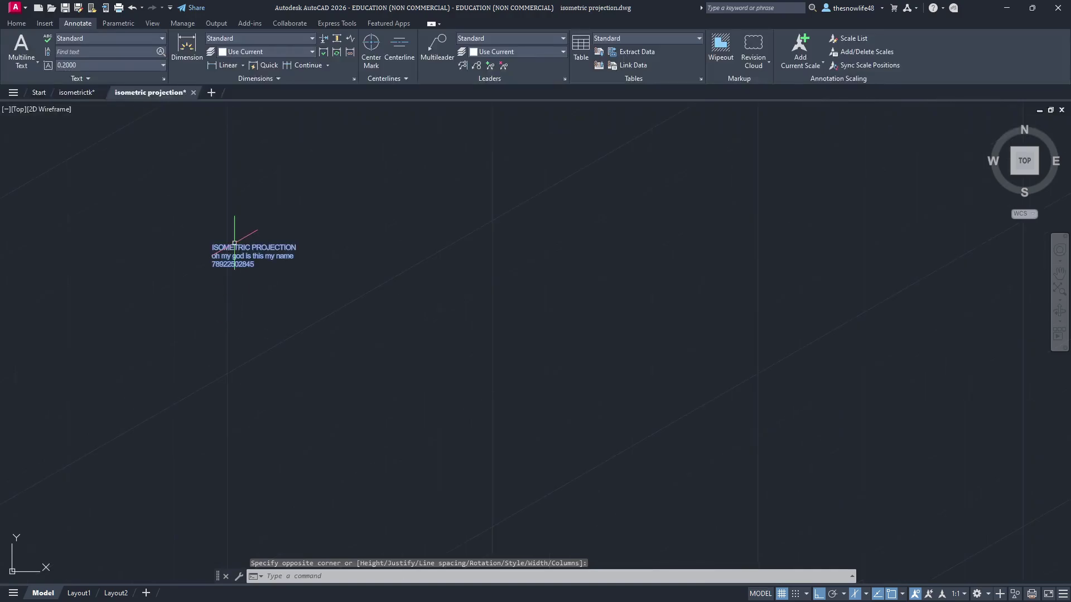
click(242, 247)
double_click(245, 255)
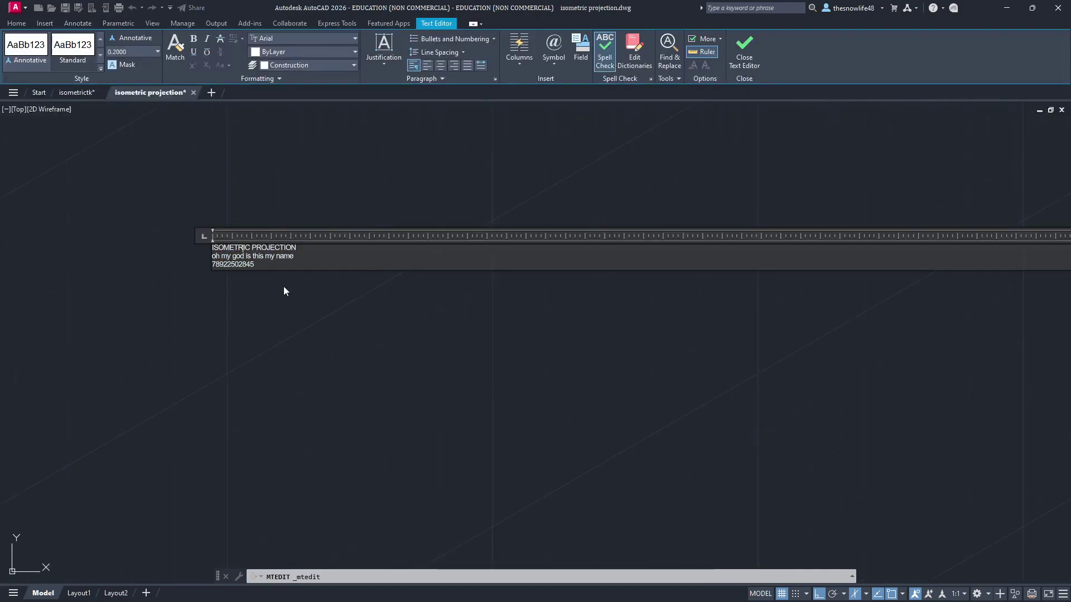
key(ctrl+a)
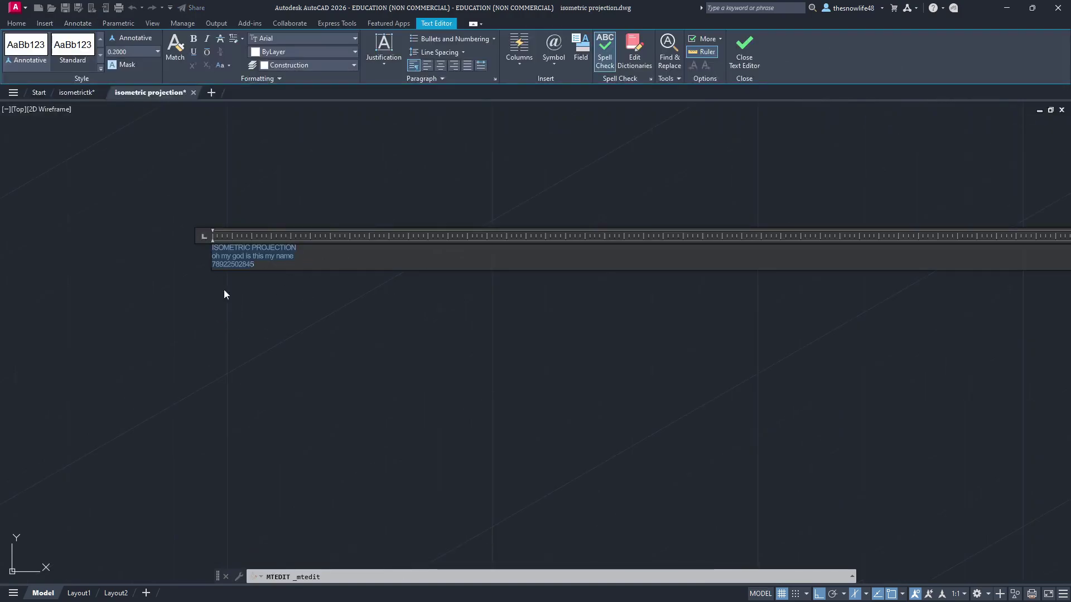
key(Return)
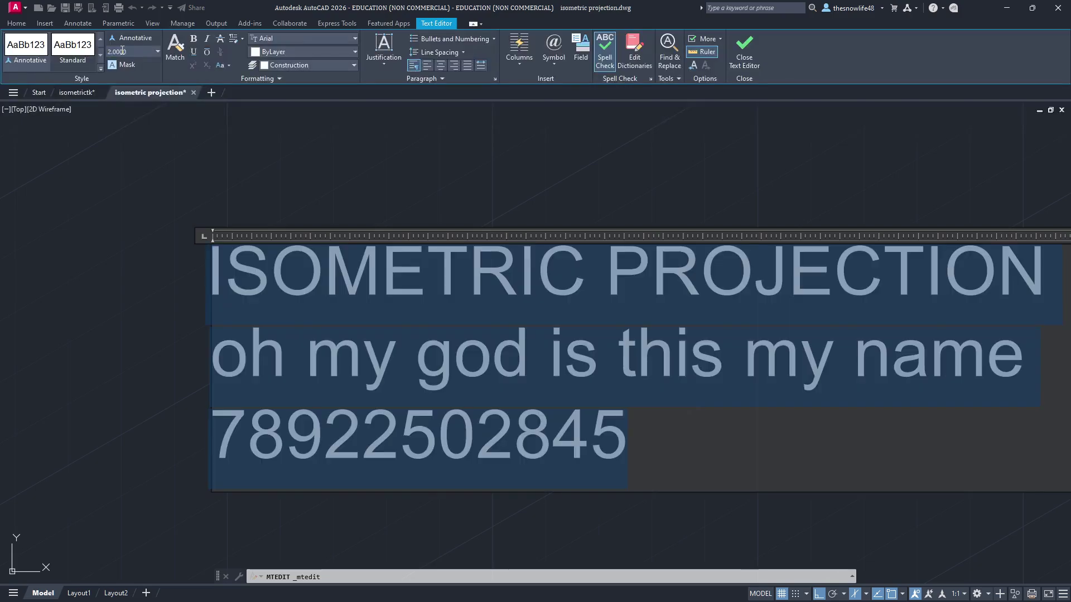
click(777, 192)
scroll(788, 296, down, 8)
Step: Move the title note by its grip until it sits just under the part's left 15 dimension
middle_drag(791, 296, 290, 406)
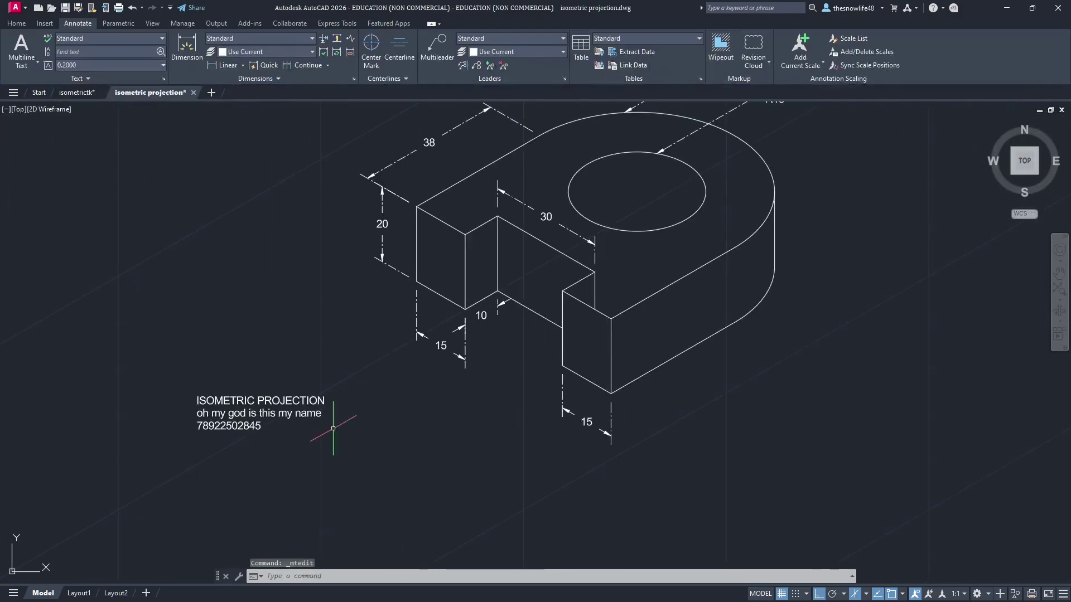
click(195, 404)
click(197, 397)
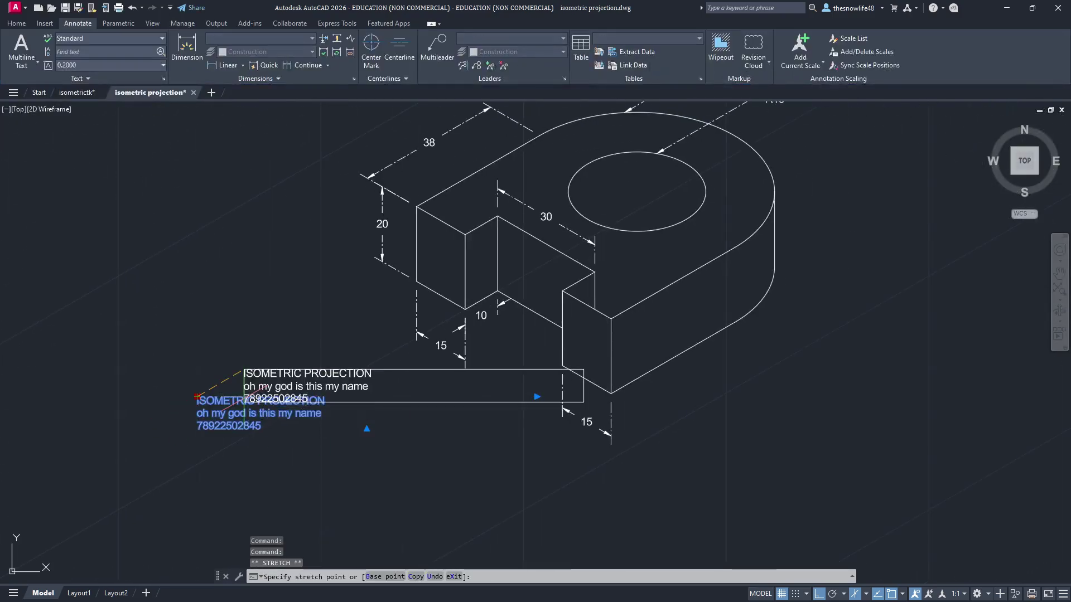
click(295, 453)
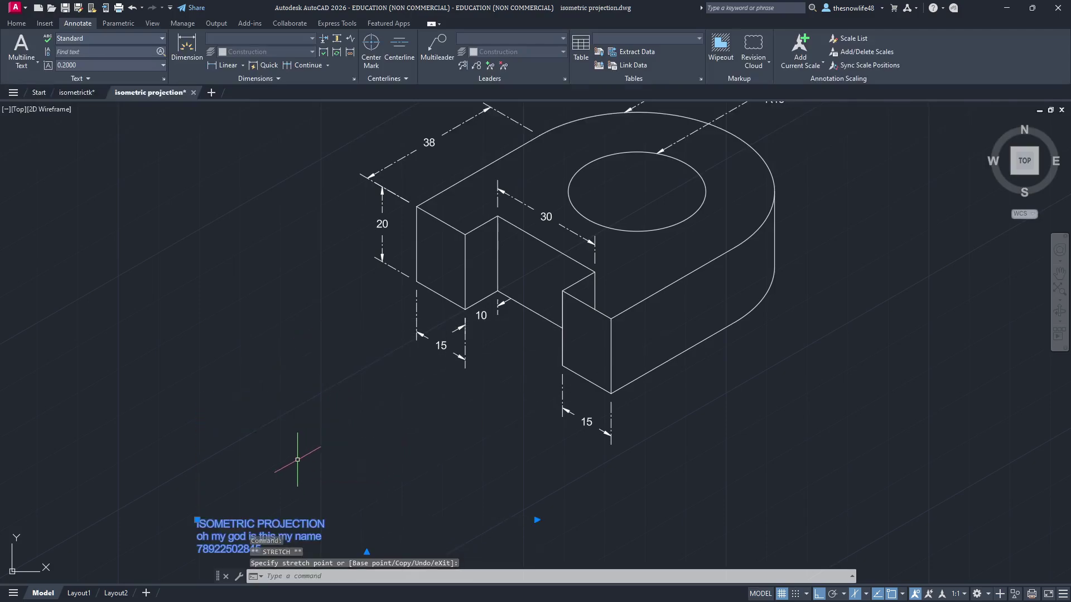
middle_drag(347, 485, 365, 389)
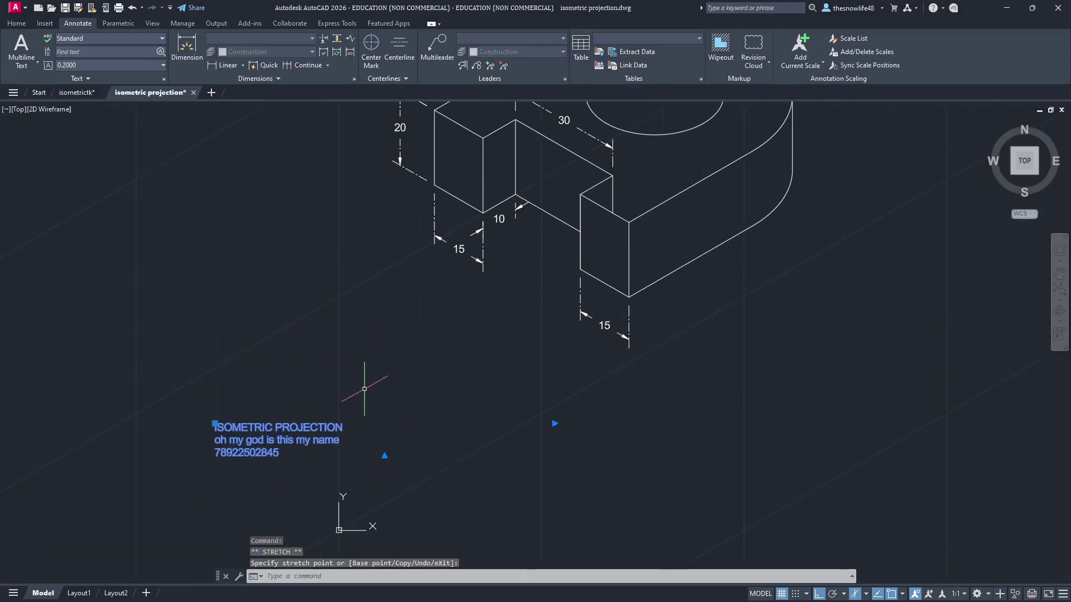
click(214, 424)
click(348, 265)
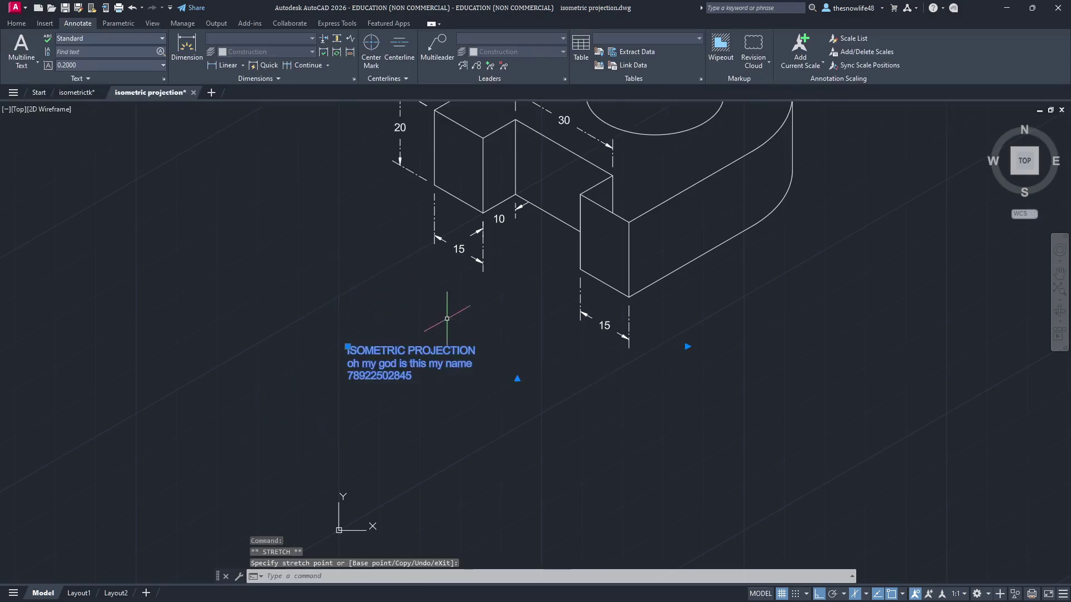
click(348, 346)
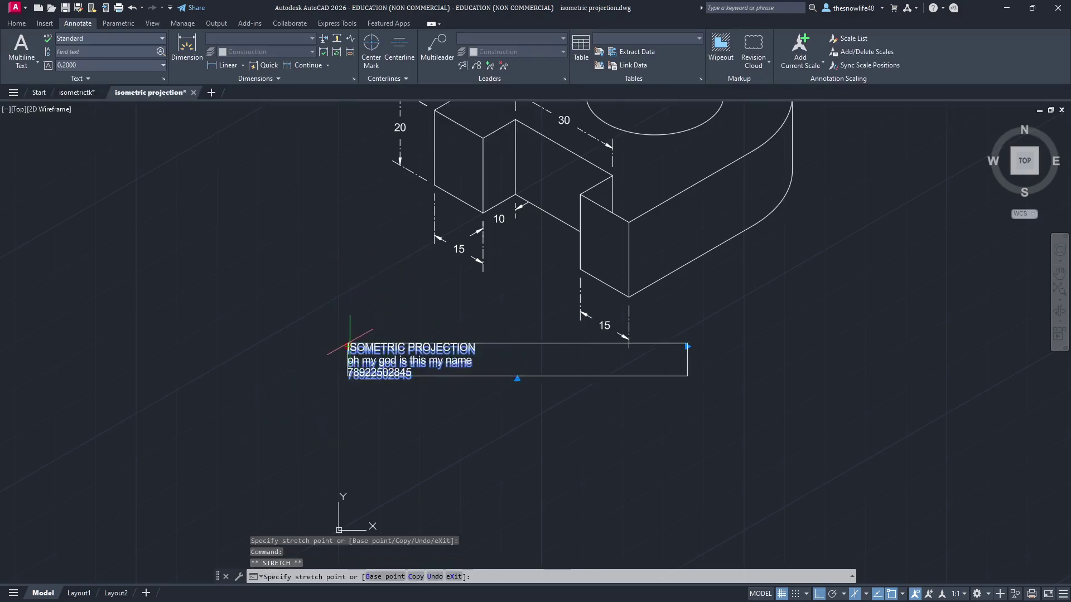
click(340, 285)
middle_drag(563, 279, 520, 375)
key(Escape)
middle_drag(720, 264, 634, 359)
click(216, 22)
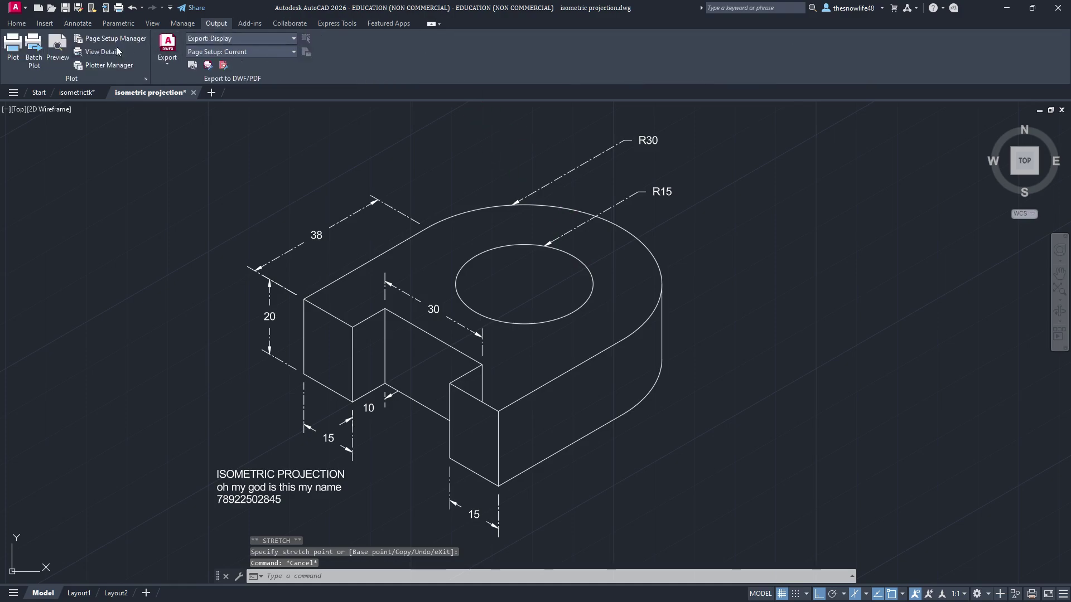
Step: Open the plot preview and centre the part with its title note on the sheet
click(52, 49)
scroll(697, 413, up, 2)
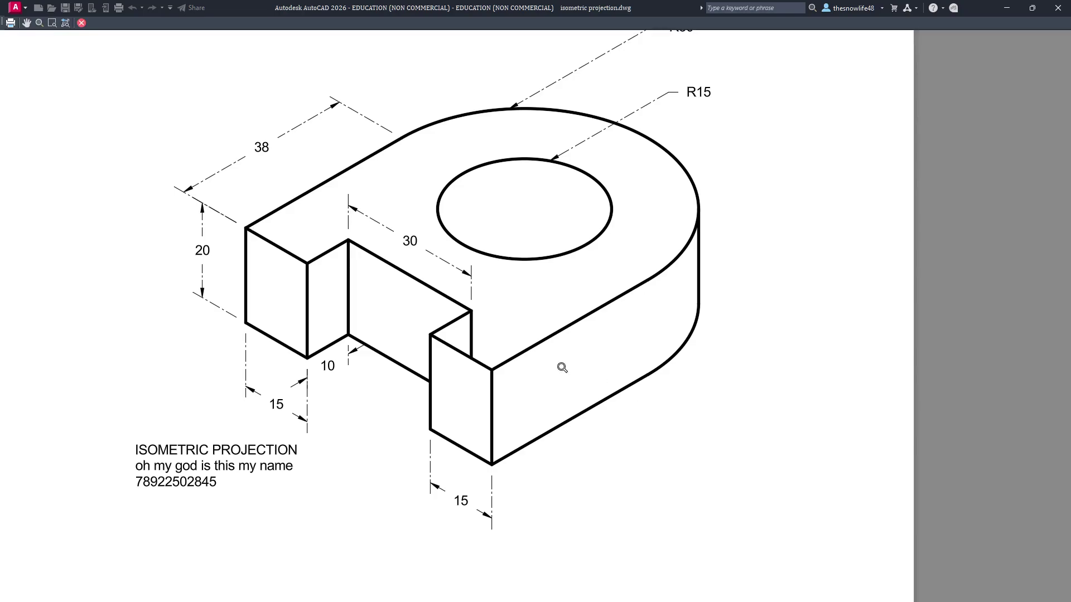
mouse_move(464, 308)
middle_down()
mouse_move(514, 376)
mouse_move(557, 319)
middle_up()
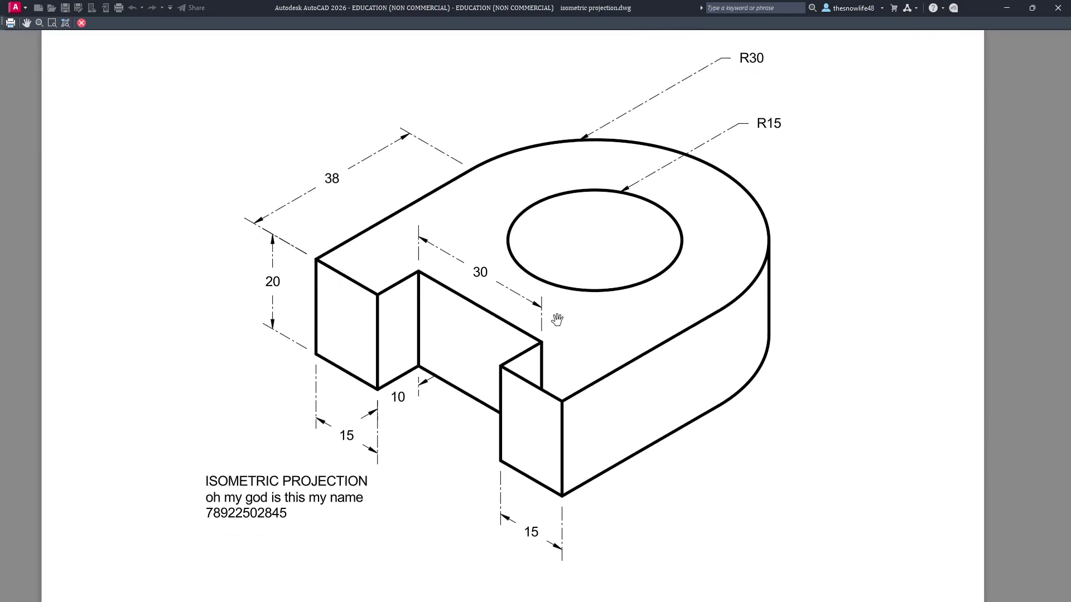
middle_drag(623, 422, 628, 382)
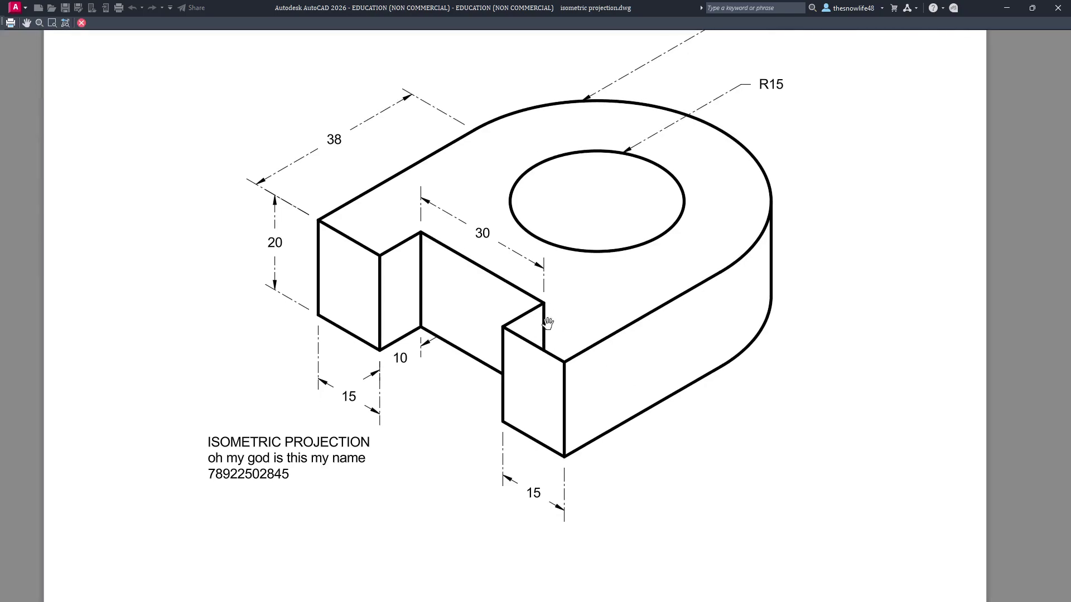
key(alt+Tab)
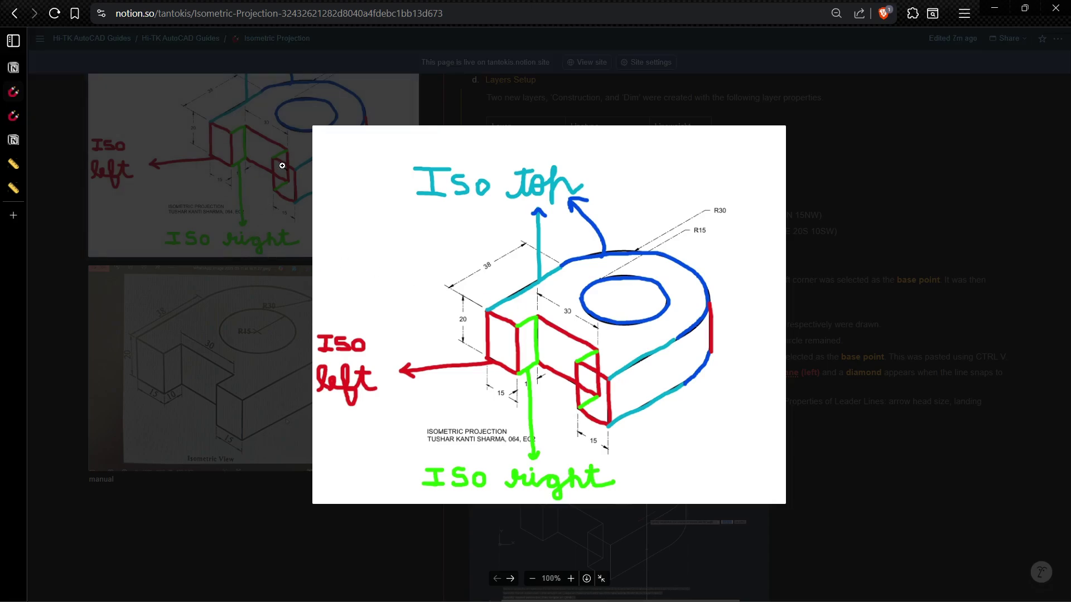
key(alt+Tab)
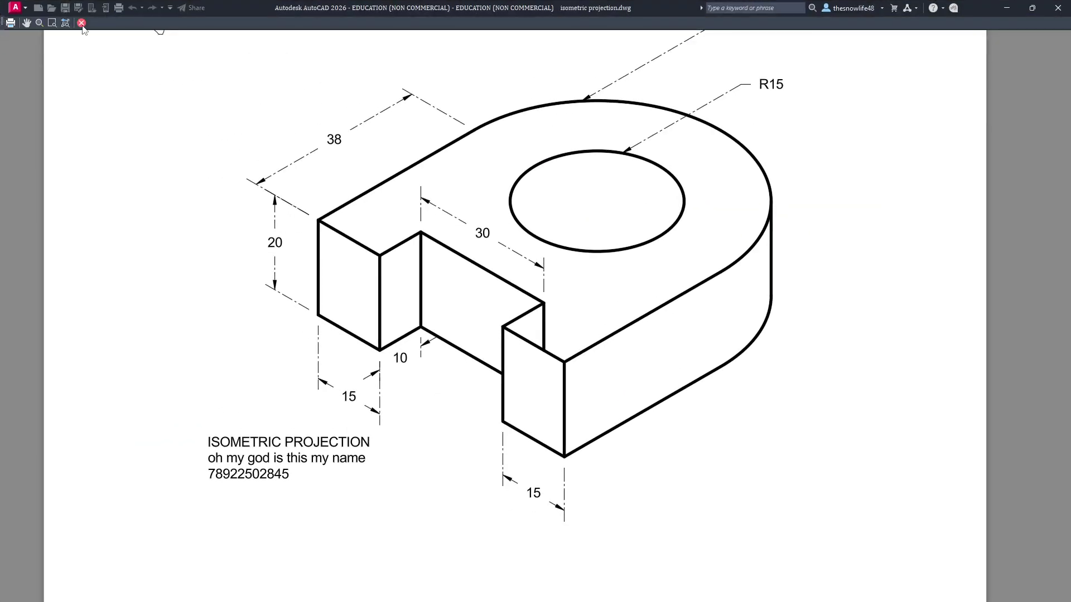
Step: Close the plot preview and reopen it from the Output tab's Preview
click(81, 23)
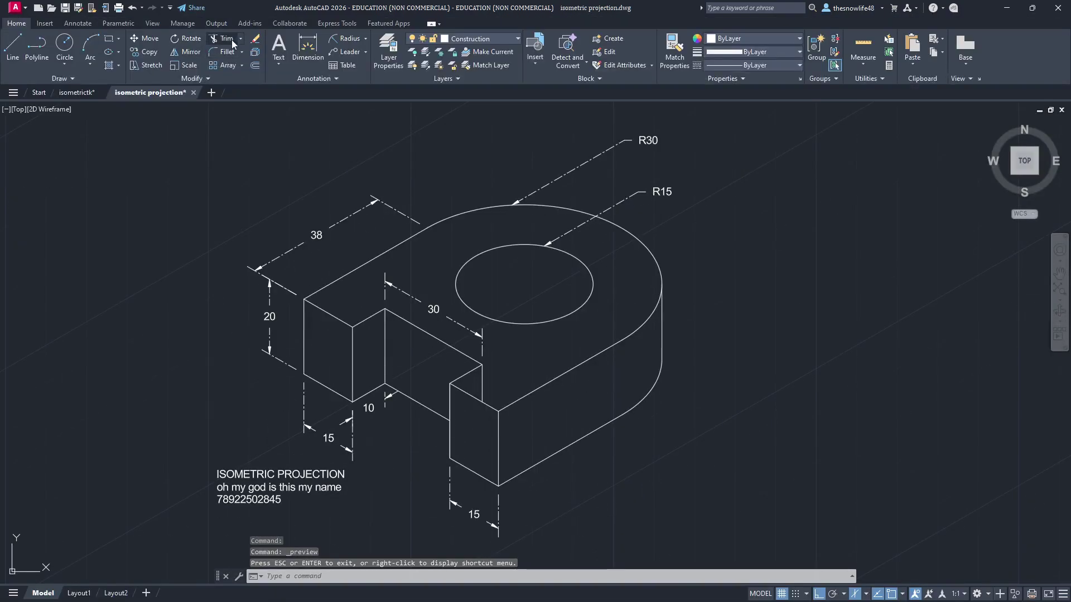
click(226, 38)
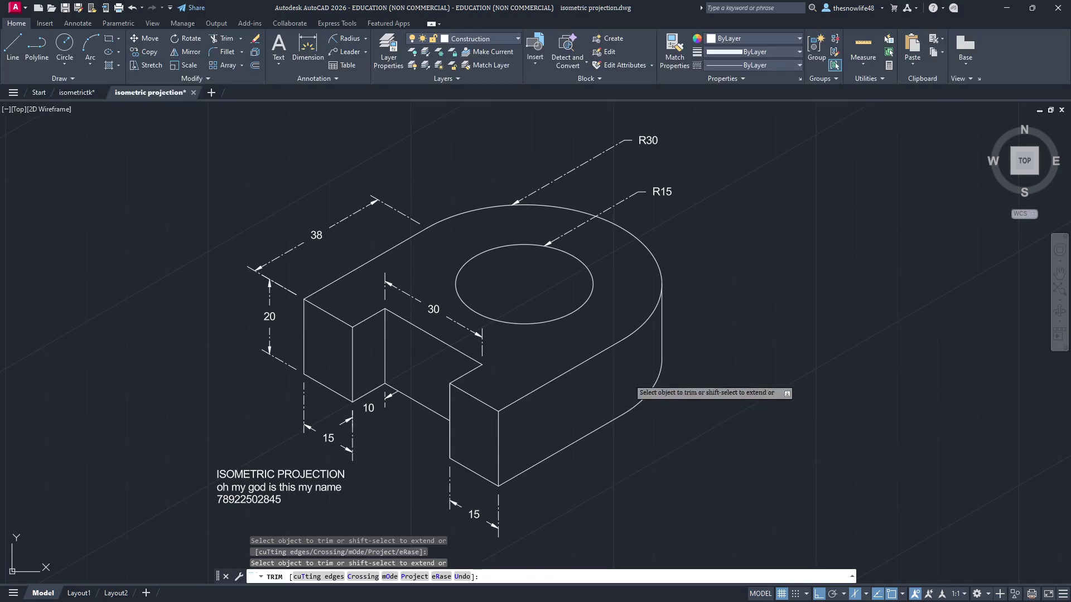
click(215, 24)
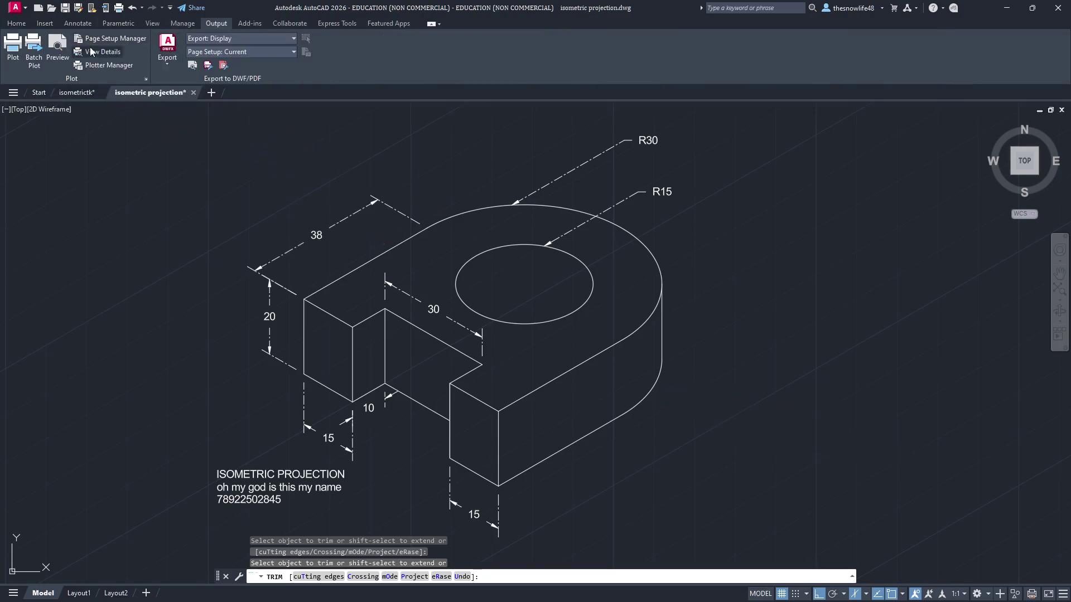
click(58, 49)
Step: Zoom and pan the preview to inspect the block and title note on the white sheet
scroll(588, 357, up, 3)
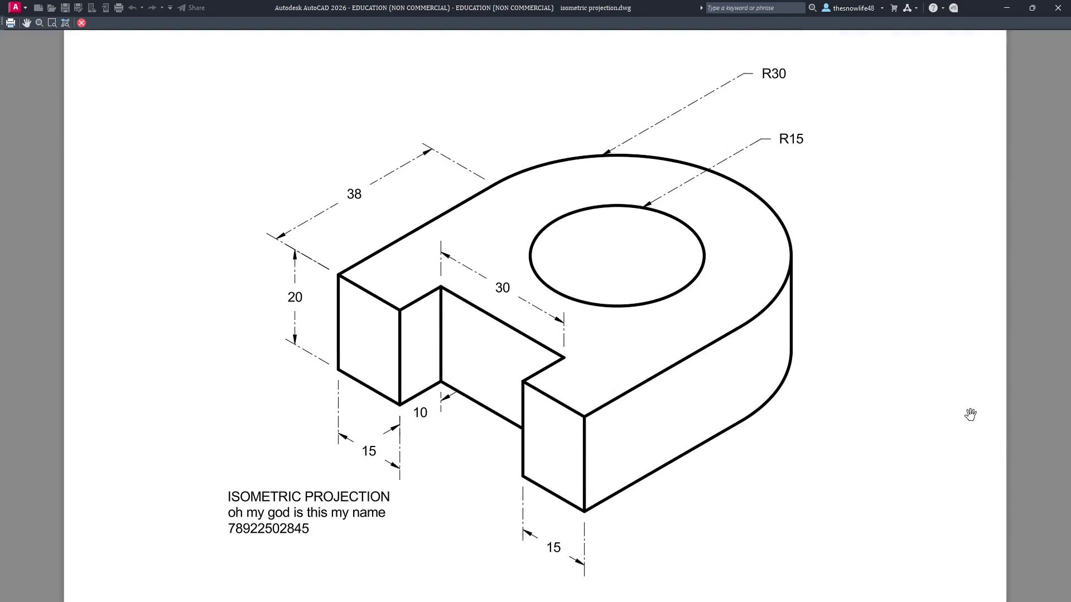
scroll(969, 415, down, 2)
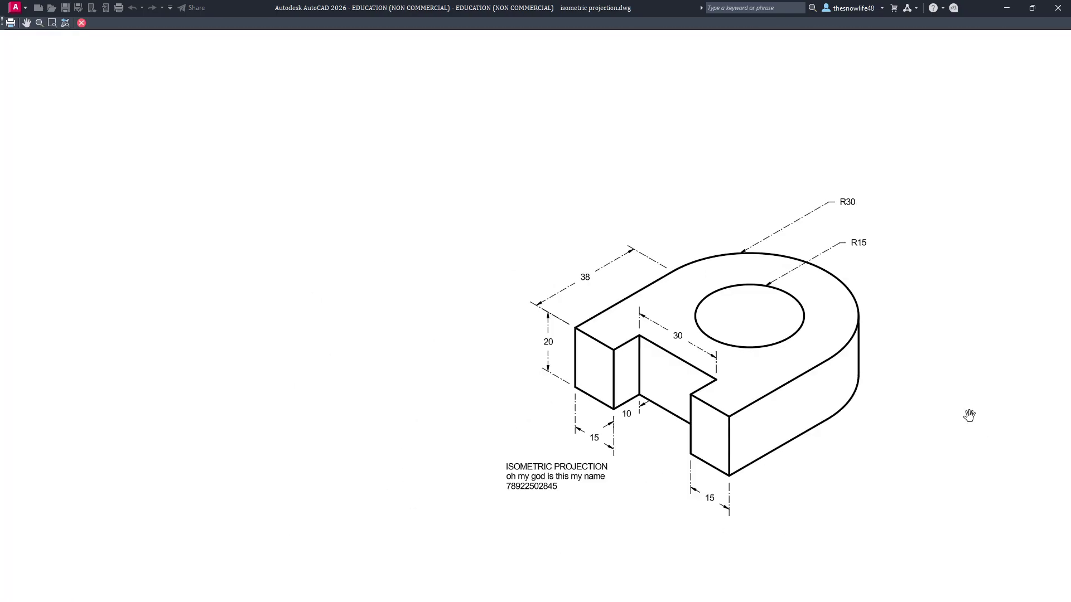
scroll(871, 378, up, 6)
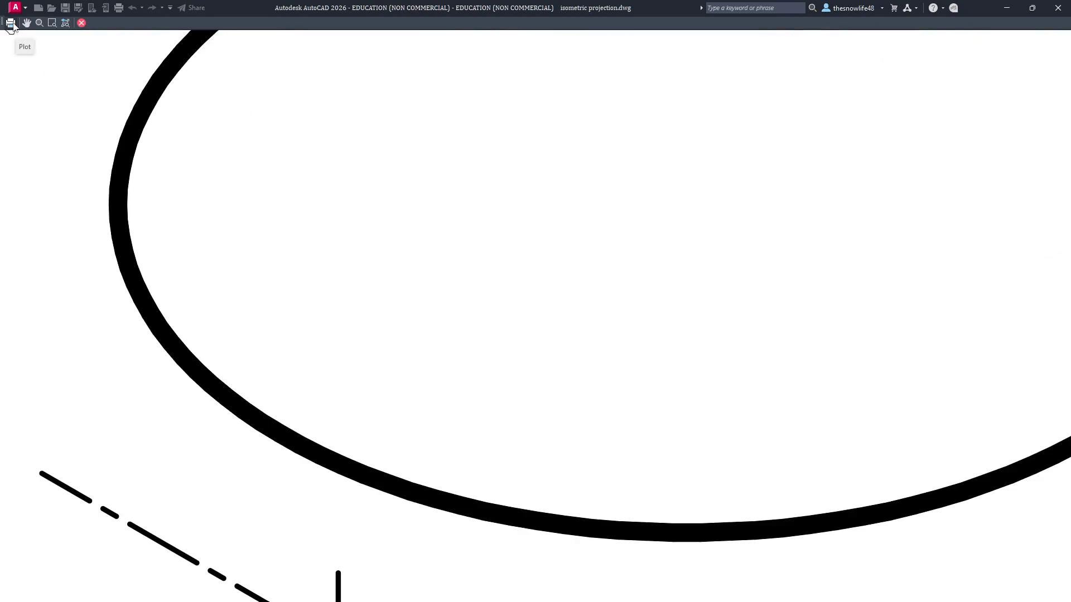
scroll(459, 210, down, 6)
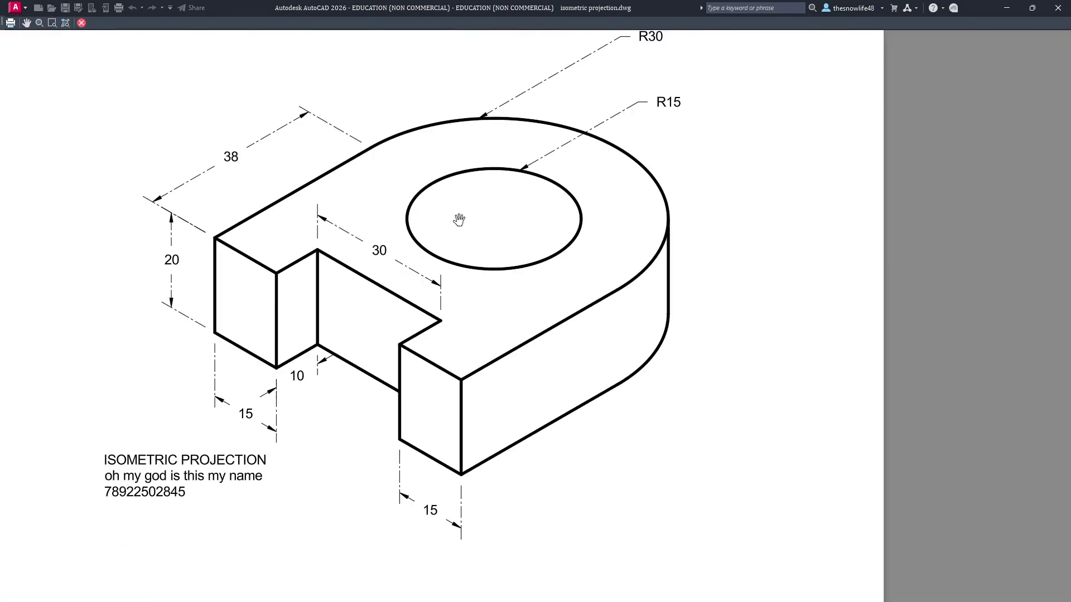
scroll(474, 245, up, 1)
scroll(486, 307, up, 3)
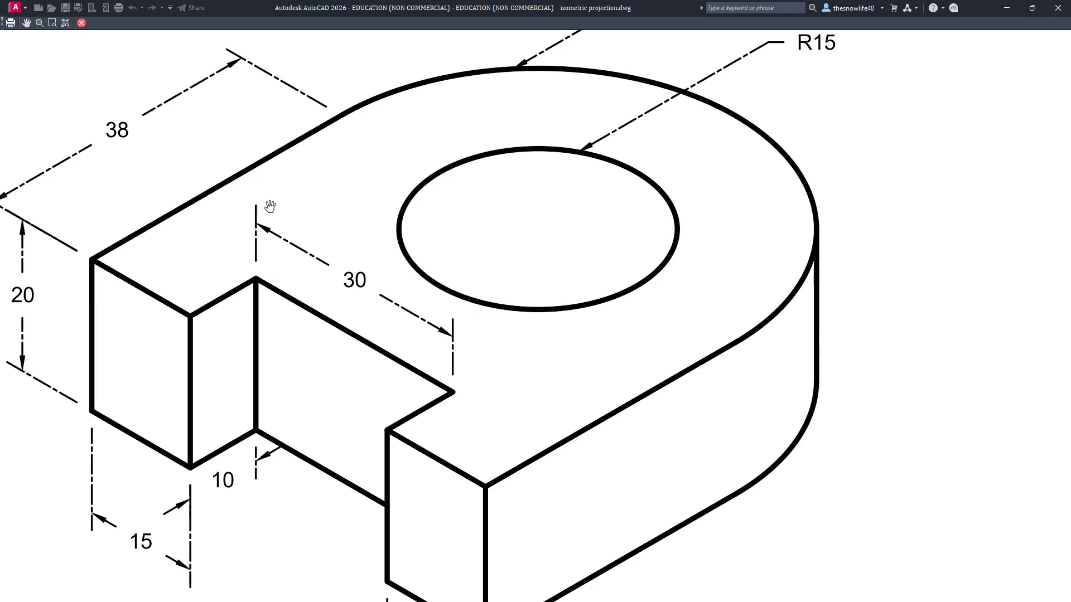
scroll(270, 208, up, 5)
scroll(874, 276, down, 8)
middle_drag(872, 276, 438, 275)
scroll(438, 275, up, 2)
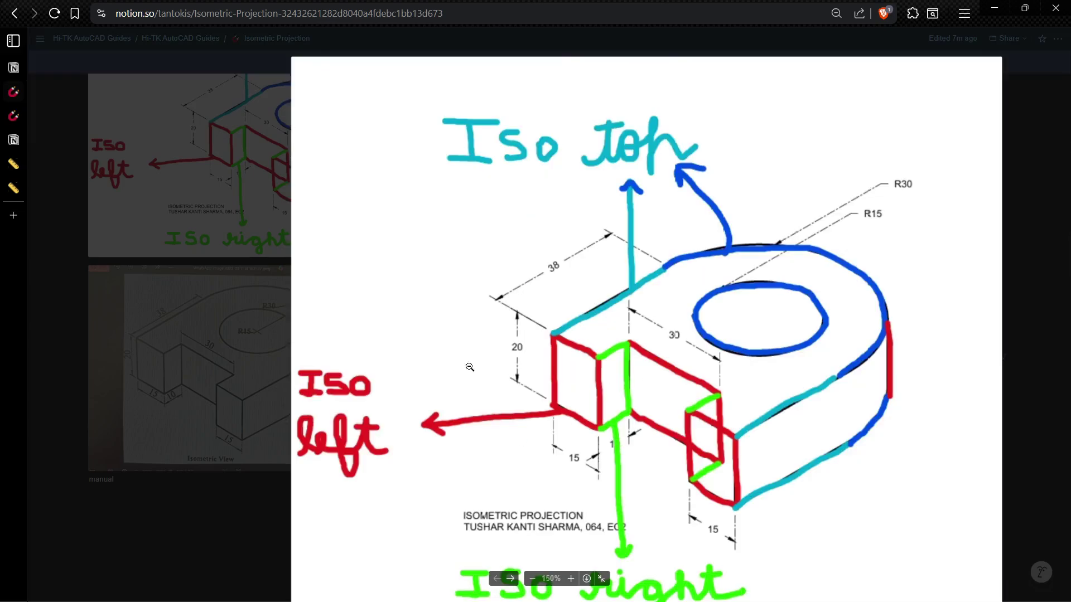
Step: Close the enlarged reference image and collapse the dimedit and Dimensioning toggles
click(214, 146)
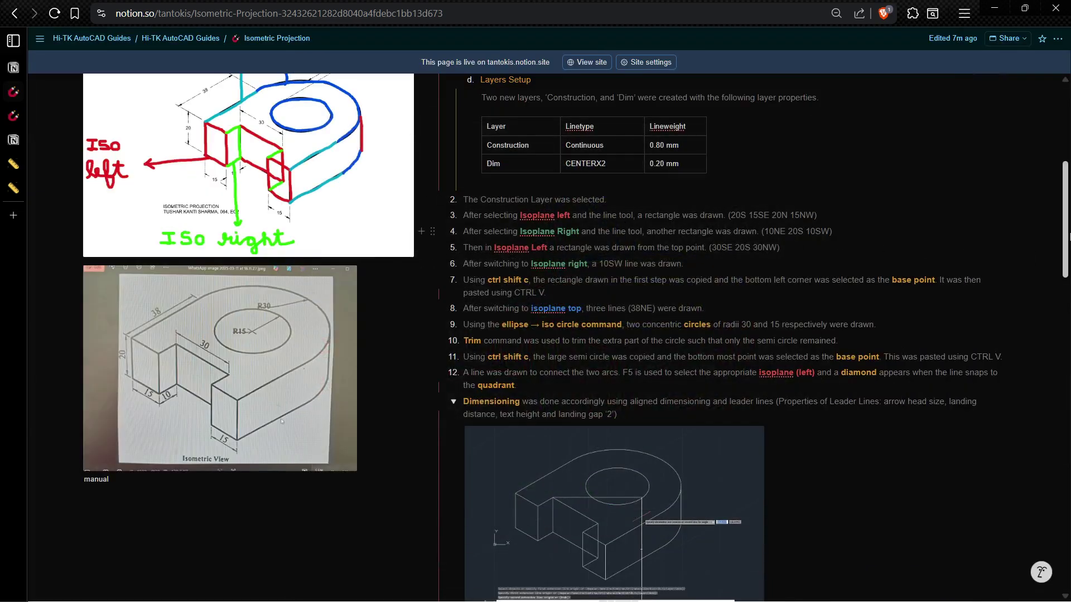
scroll(1052, 258, down, 9)
scroll(767, 337, down, 15)
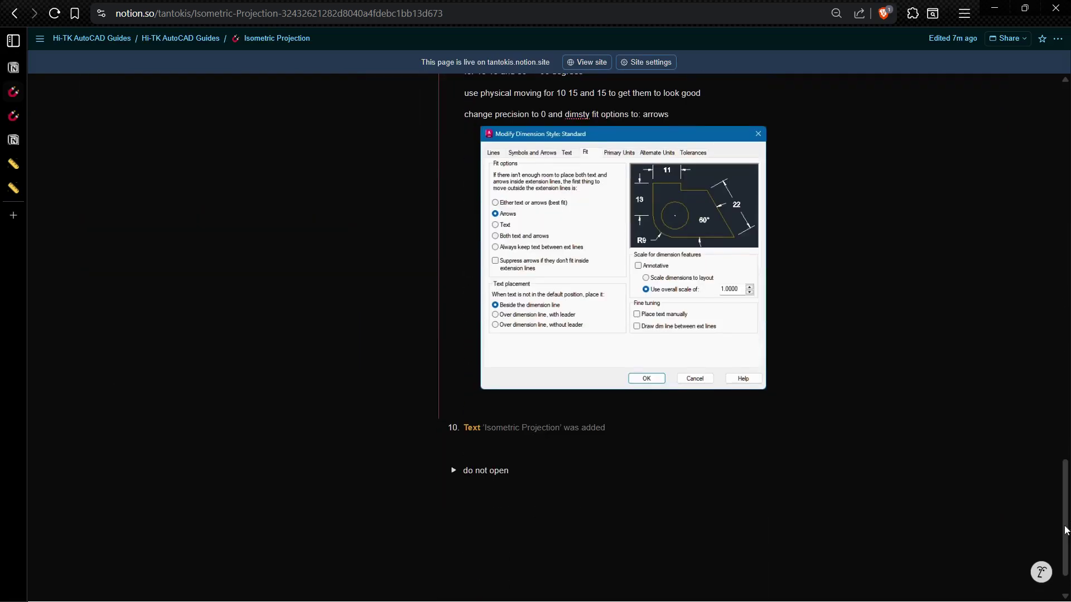
scroll(623, 433, up, 12)
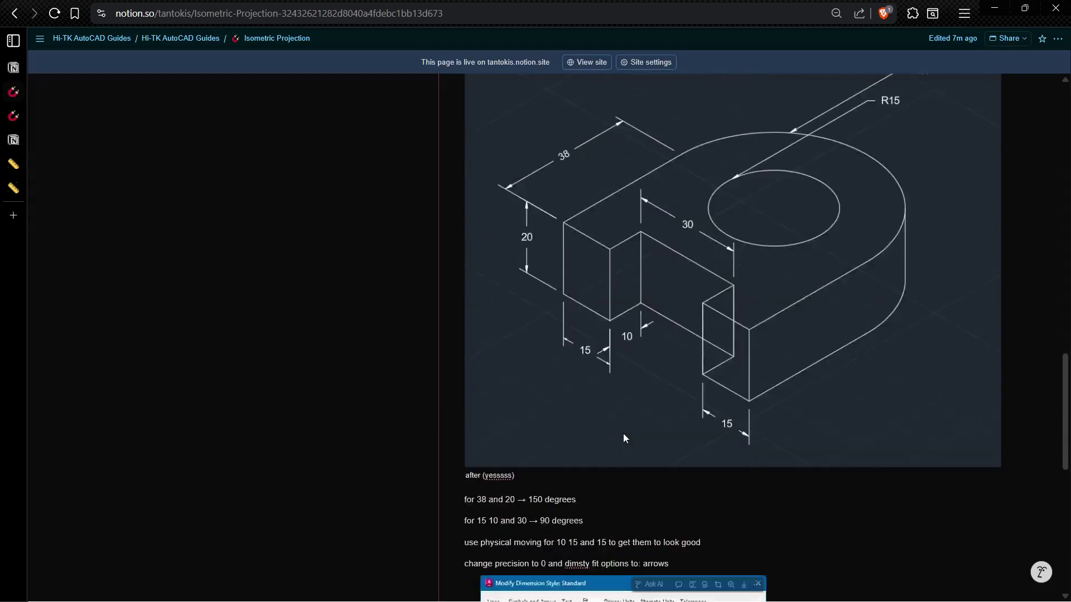
click(453, 349)
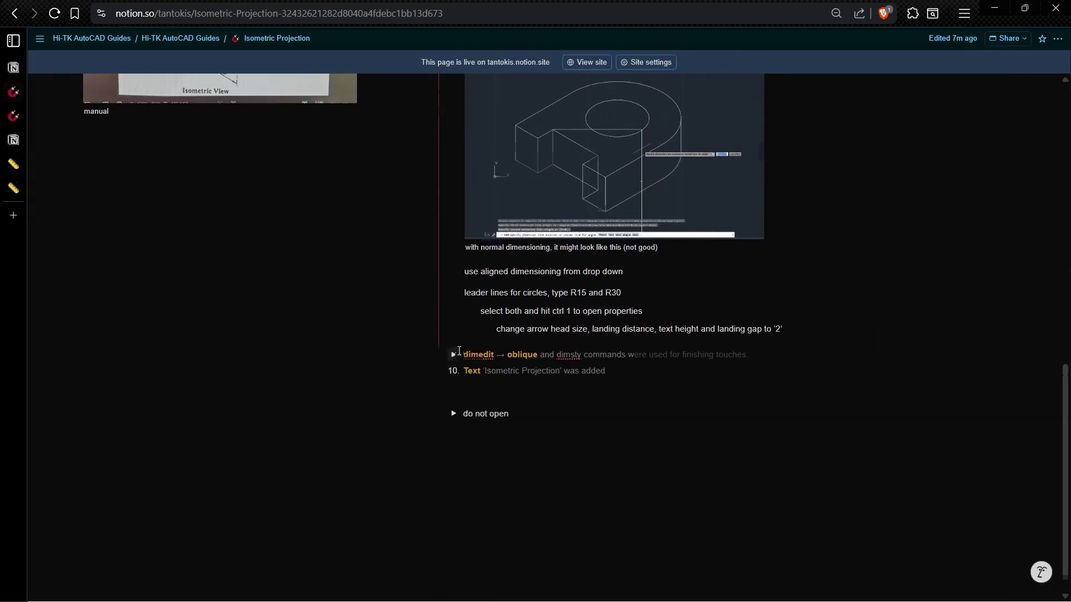
scroll(453, 346, up, 4)
click(452, 279)
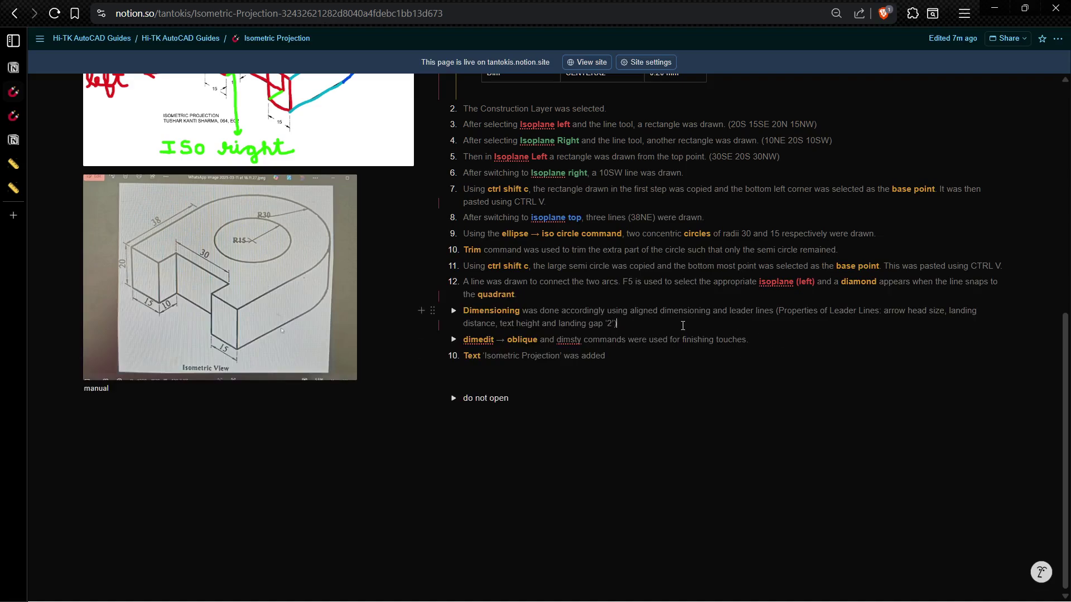
Step: Insert 'The DIM Layer was selected and' before Dimensioning and adjust its formatting
text(The DIM)
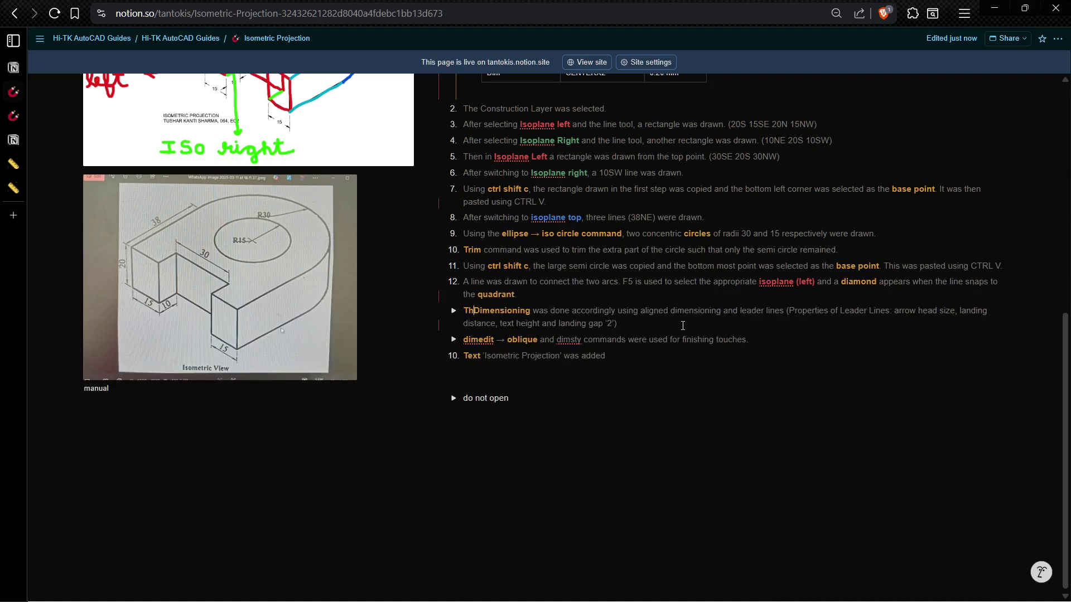
text( Layer was selec)
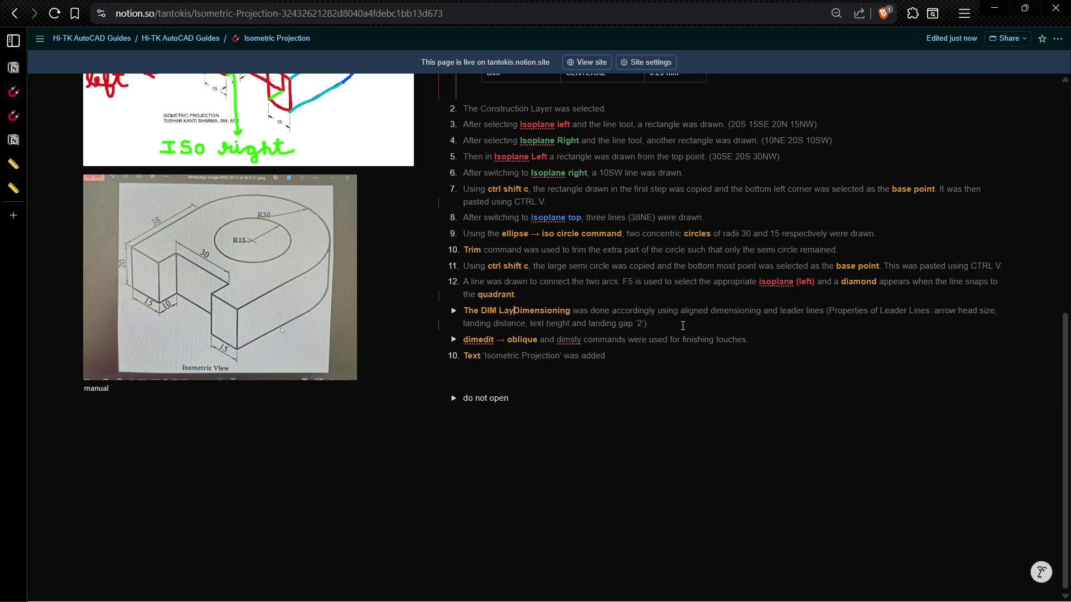
text(ted and)
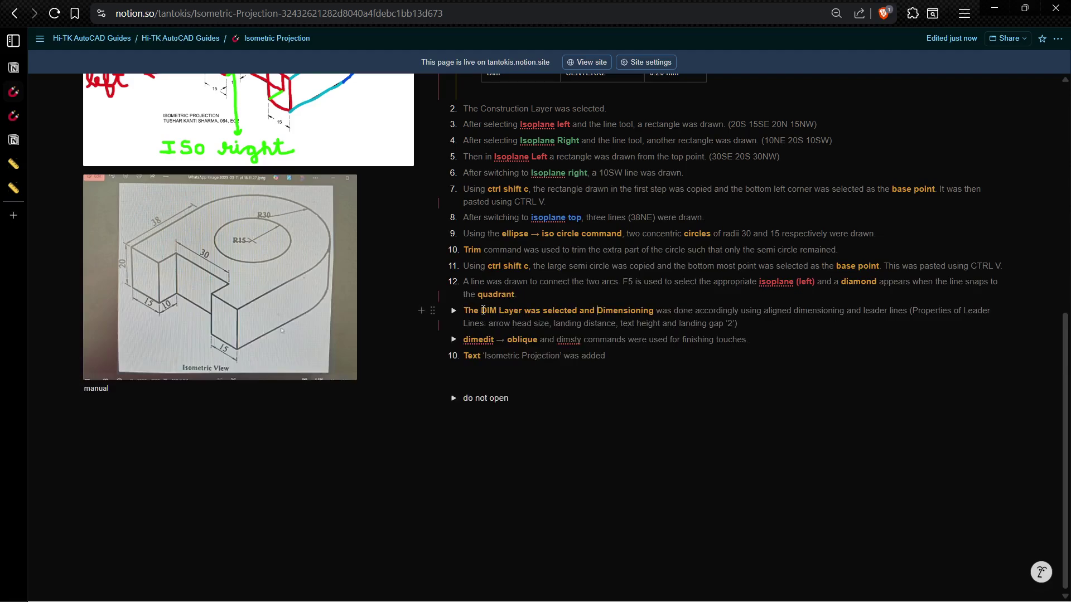
drag(472, 310, 480, 311)
double_click(473, 312)
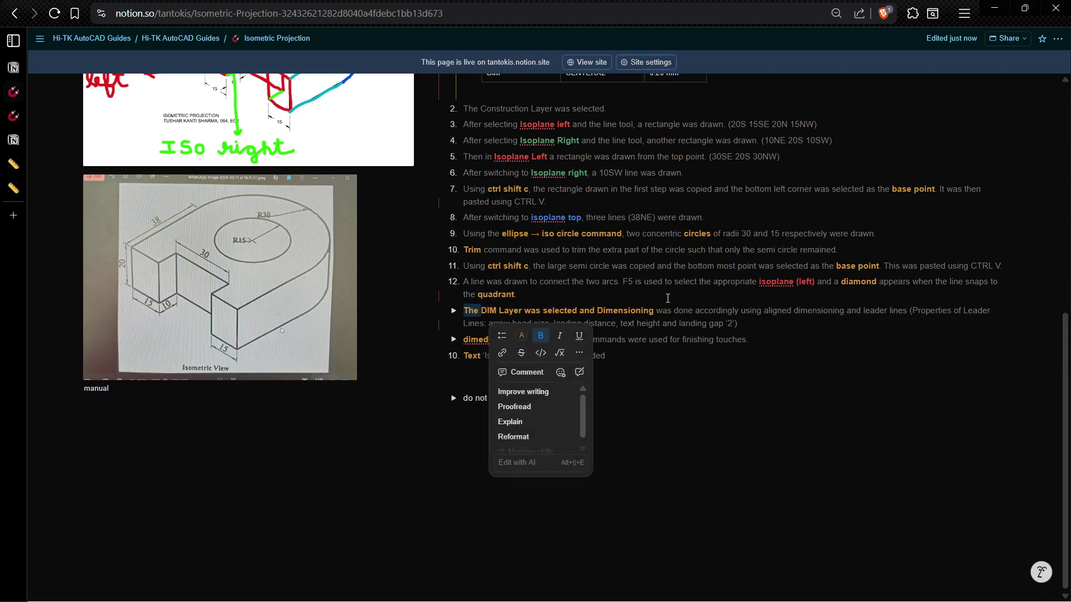
click(521, 335)
click(562, 307)
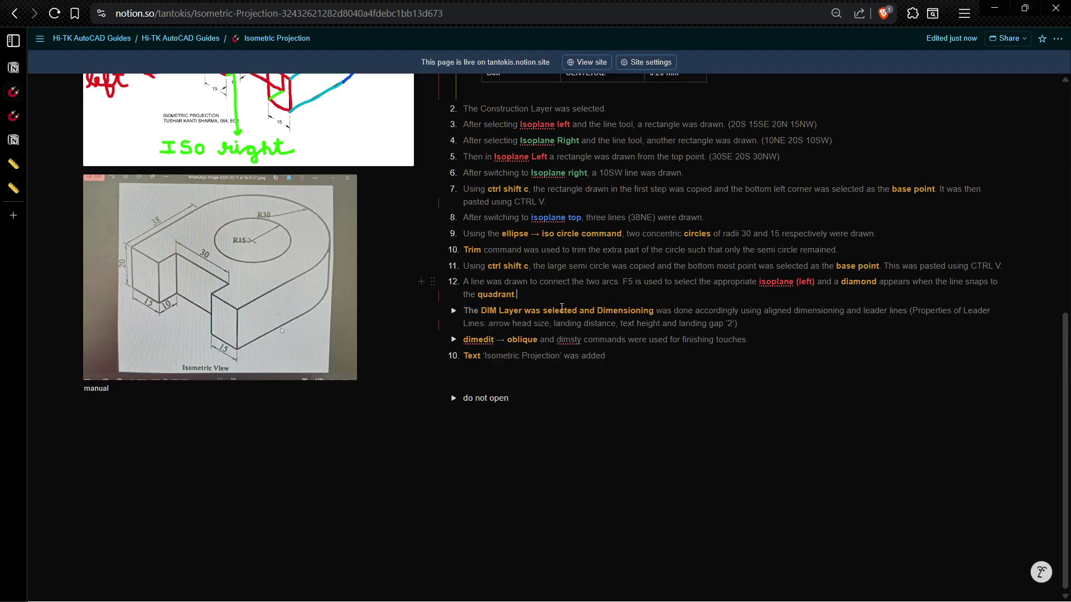
drag(524, 311, 578, 311)
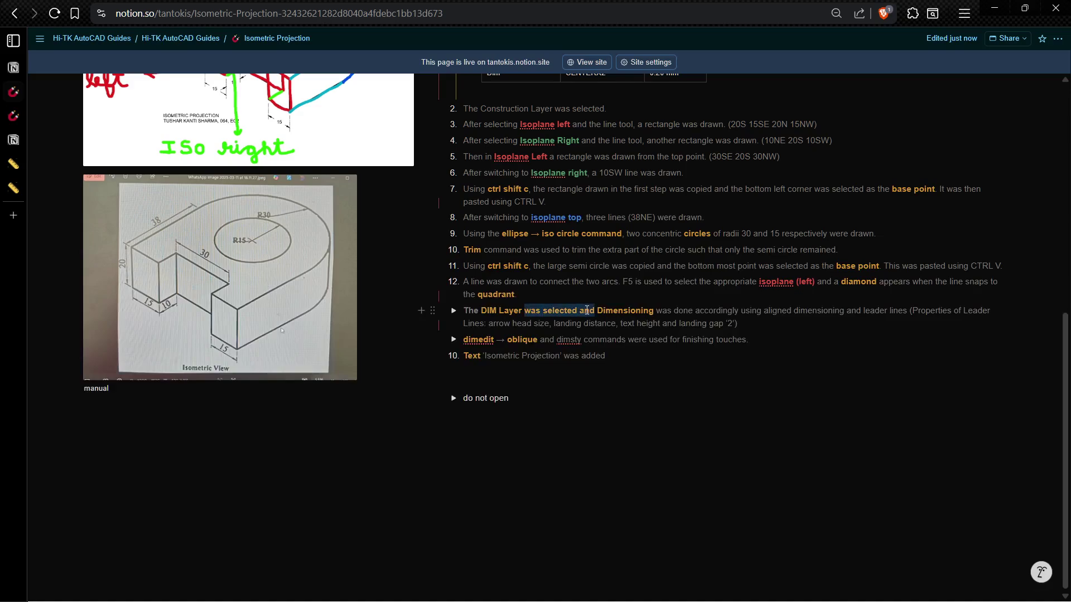
click(703, 367)
scroll(1060, 382, up, 4)
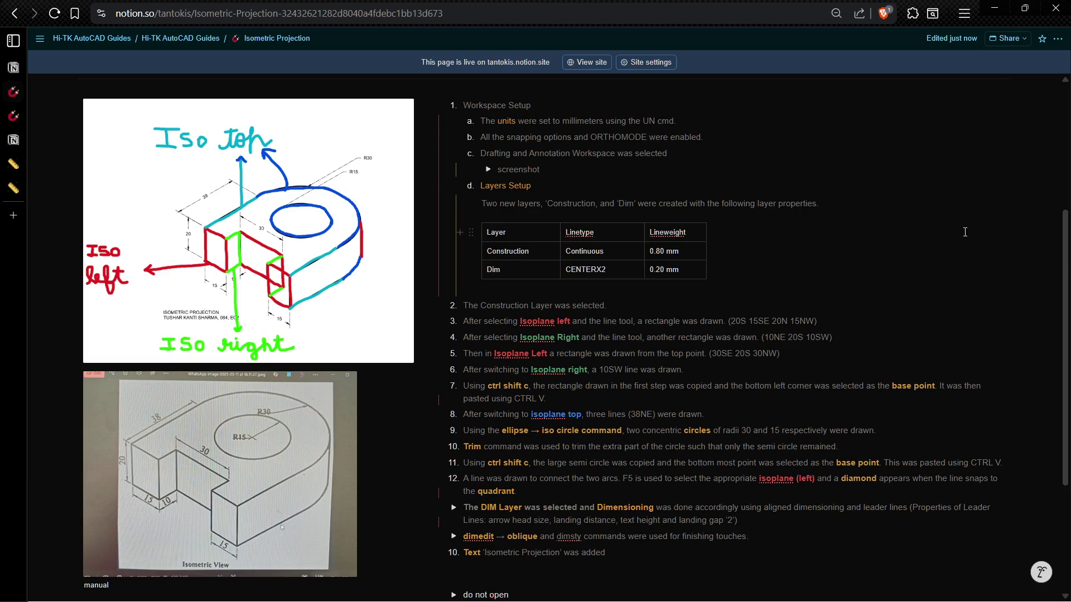
key(alt+Tab)
Step: Pan and zoom the preview to check the 38, 20, 30, 15, 10 dimensions, R30/R15 leaders and note
mouse_move(396, 335)
middle_down()
mouse_move(589, 270)
mouse_move(512, 337)
mouse_move(542, 328)
middle_up()
scroll(574, 276, down, 2)
scroll(487, 348, up, 2)
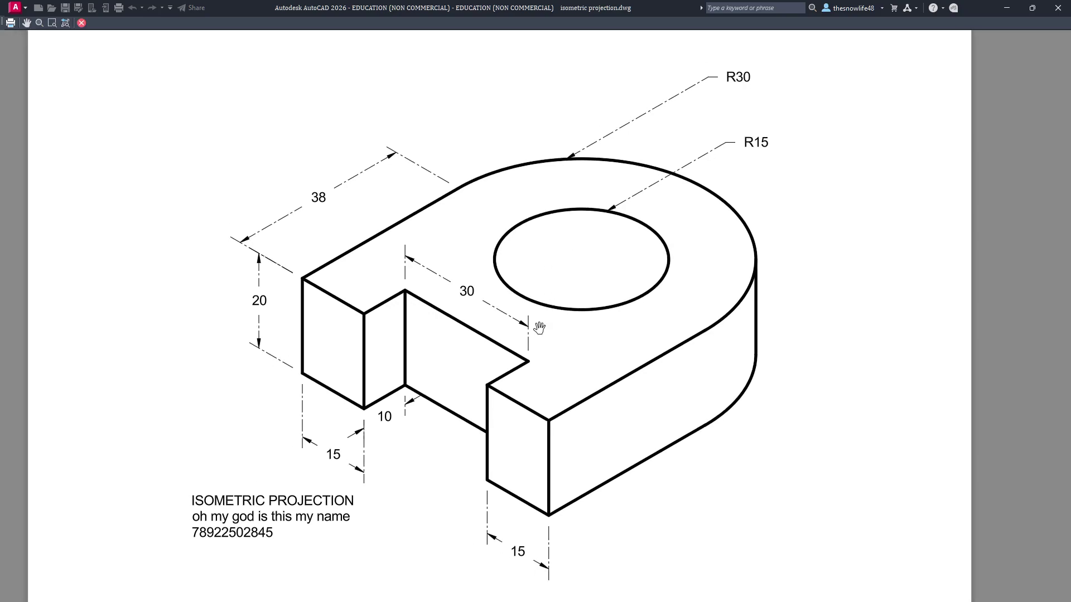
scroll(497, 308, up, 2)
mouse_move(514, 277)
middle_down()
mouse_move(579, 168)
mouse_move(492, 317)
mouse_move(507, 289)
middle_up()
scroll(580, 169, down, 2)
scroll(580, 169, down, 2)
scroll(563, 219, up, 4)
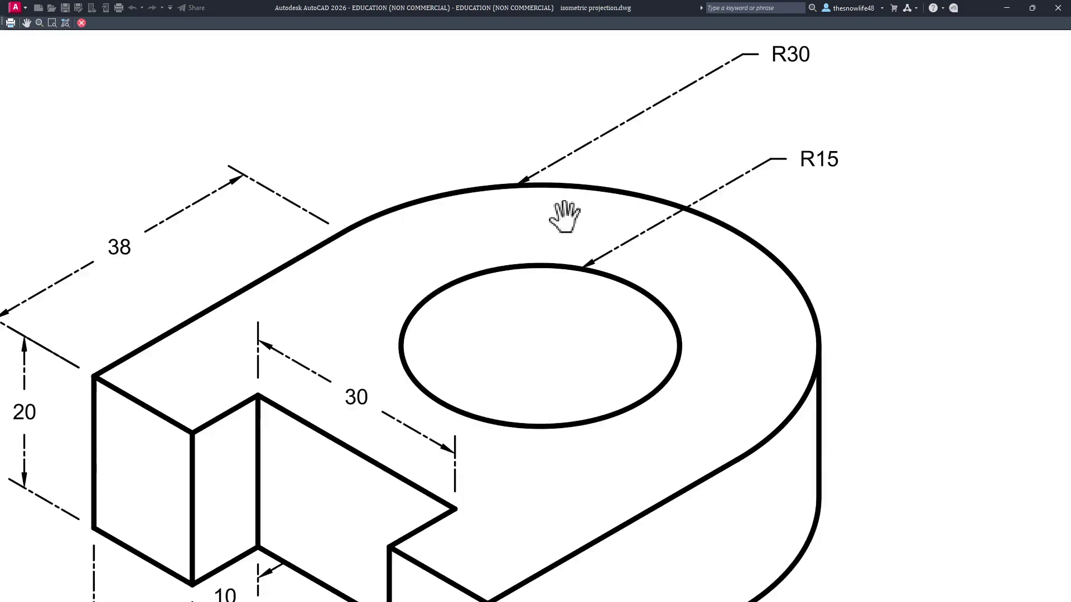
scroll(564, 217, up, 5)
scroll(612, 248, down, 7)
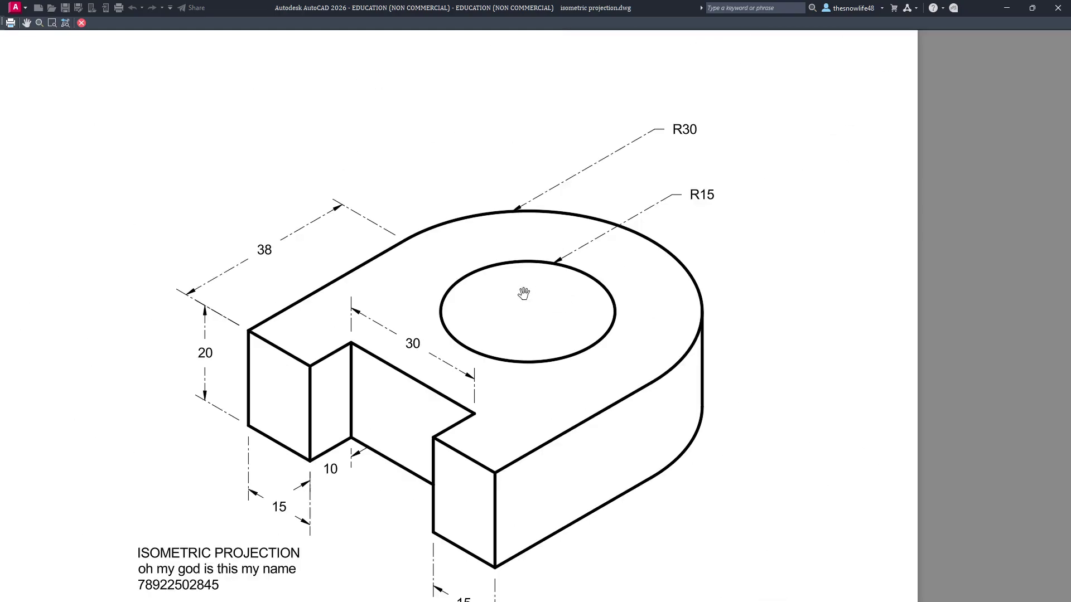
middle_drag(523, 293, 611, 275)
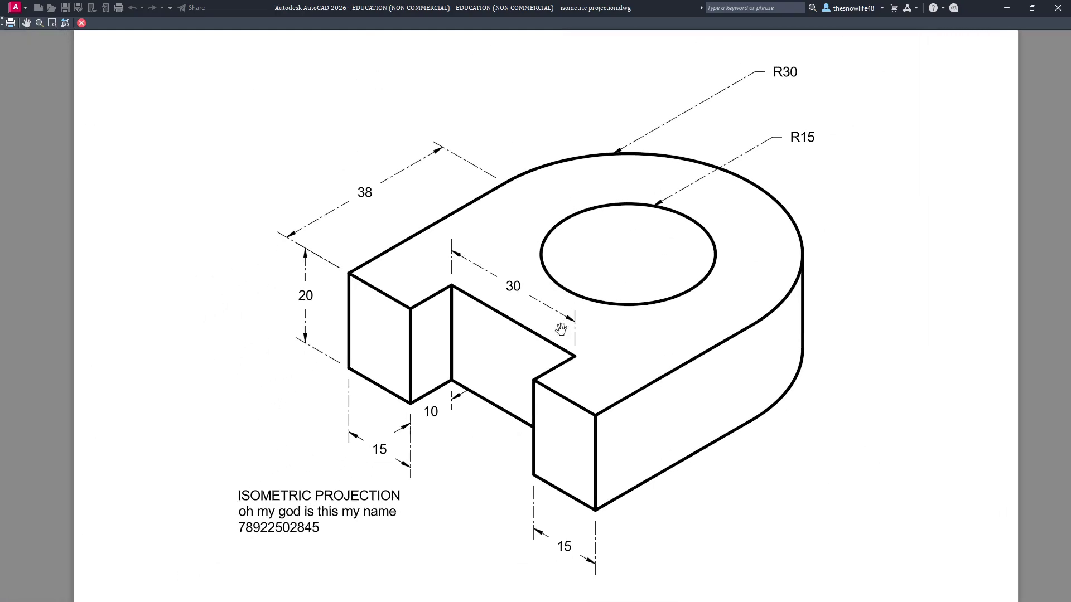
scroll(563, 328, up, 2)
middle_drag(564, 327, 627, 250)
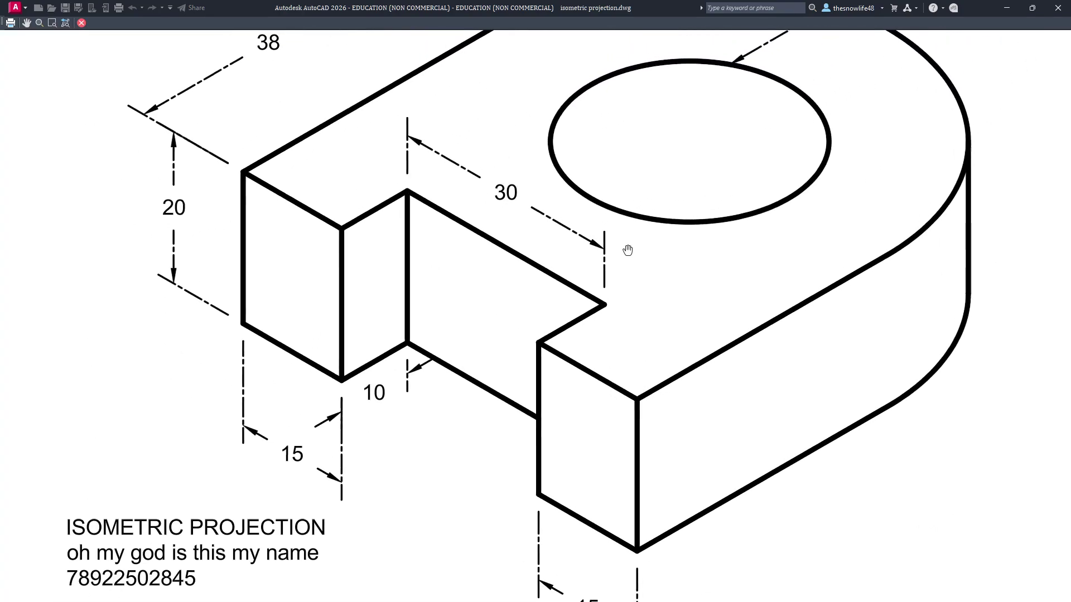
scroll(624, 246, down, 7)
scroll(604, 308, up, 5)
scroll(478, 302, up, 2)
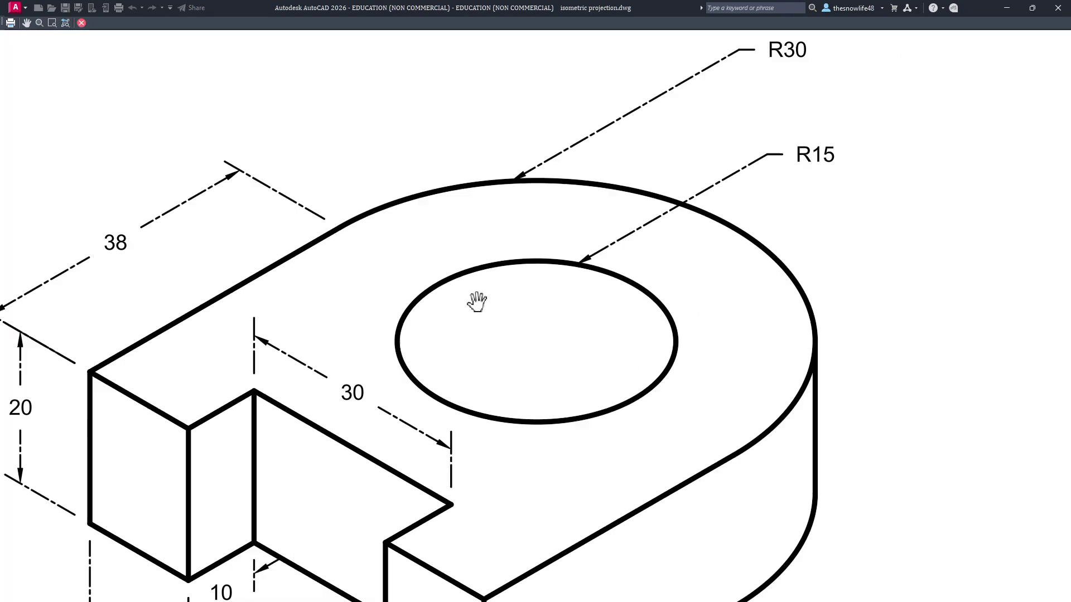
scroll(605, 153, up, 3)
scroll(667, 167, down, 6)
scroll(642, 269, up, 1)
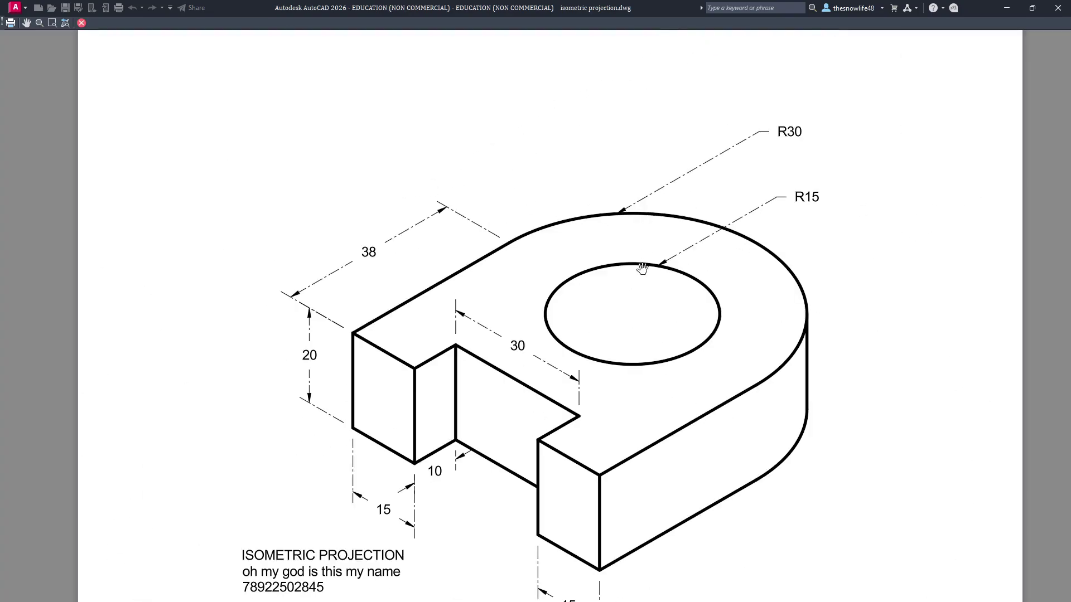